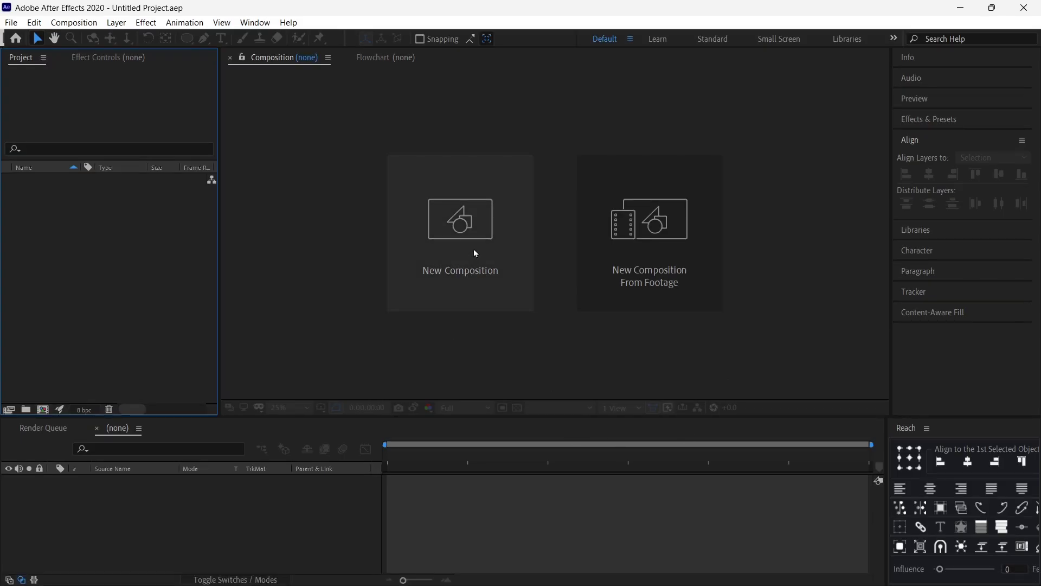
- Create a 1080×1350, 30 fps, 10-second composition named Render
{"action": "left_click", "coordinate": [462, 242]}
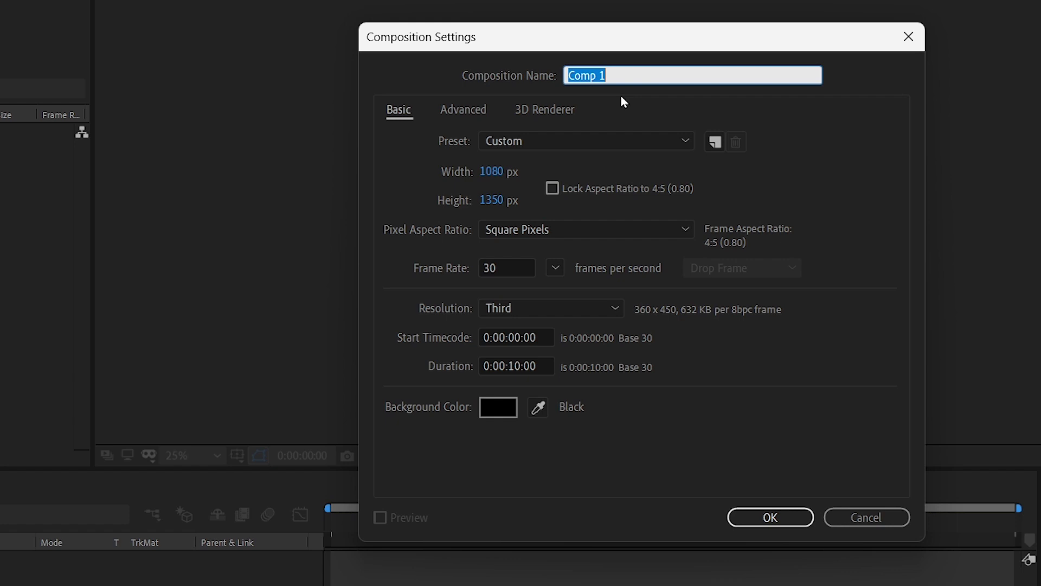
{"action": "type", "text": "Render"}
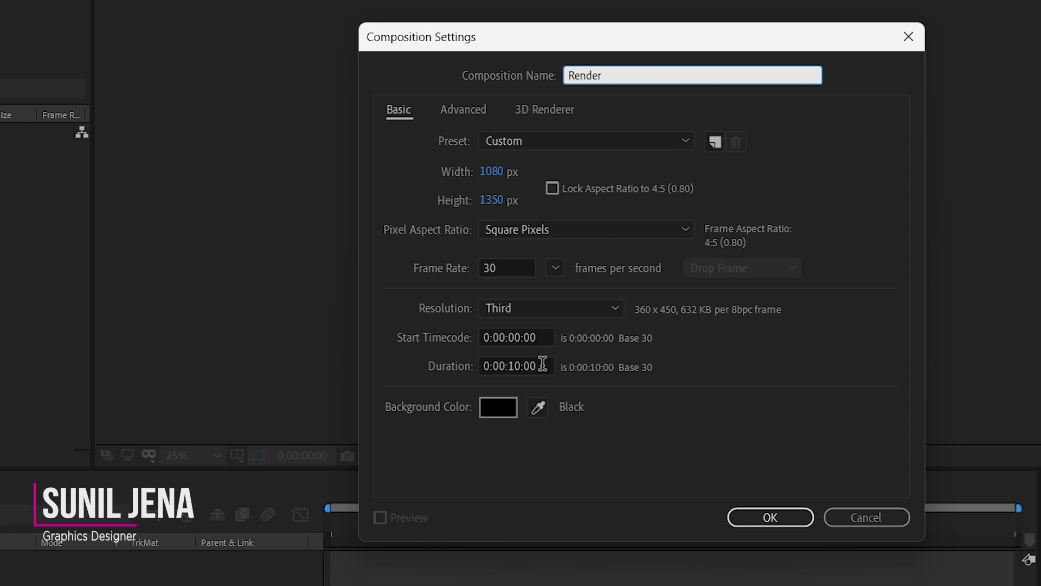
{"action": "left_click", "coordinate": [738, 517]}
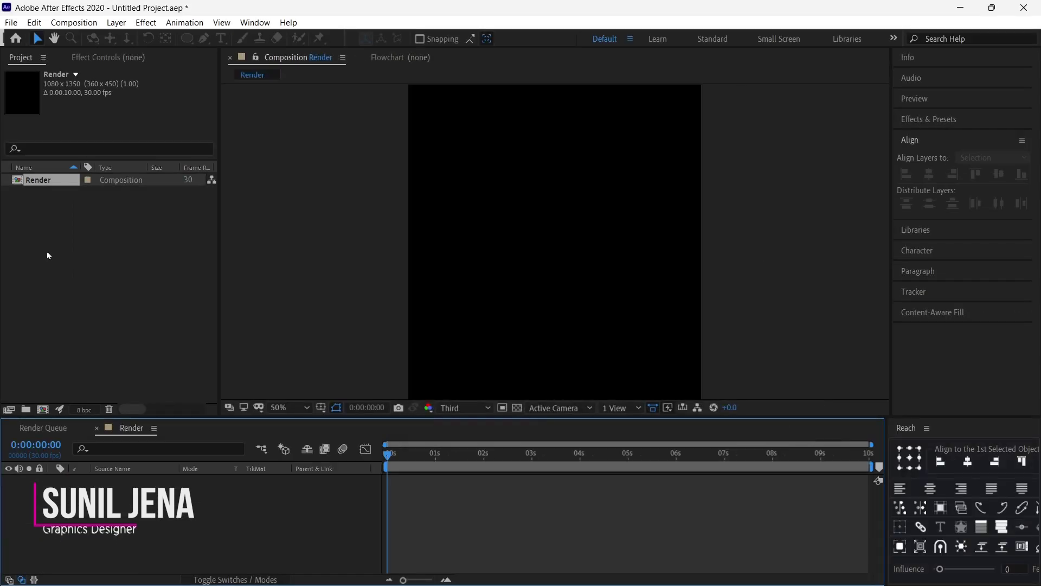
- Create a second composition with the same settings, named Image
{"action": "left_click", "coordinate": [42, 409]}
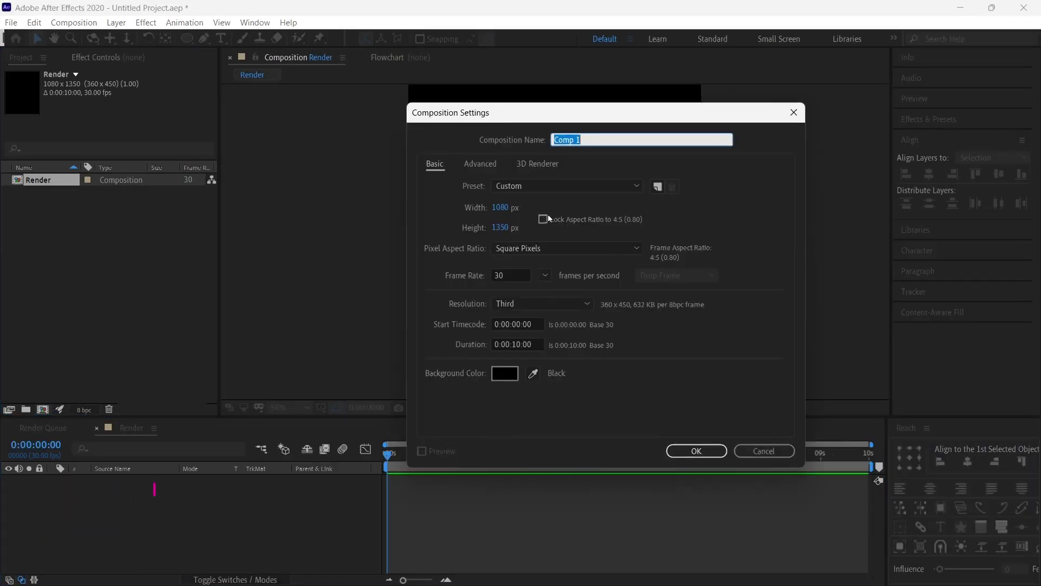
{"action": "key", "text": "BackSpace"}
{"action": "type", "text": "Image"}
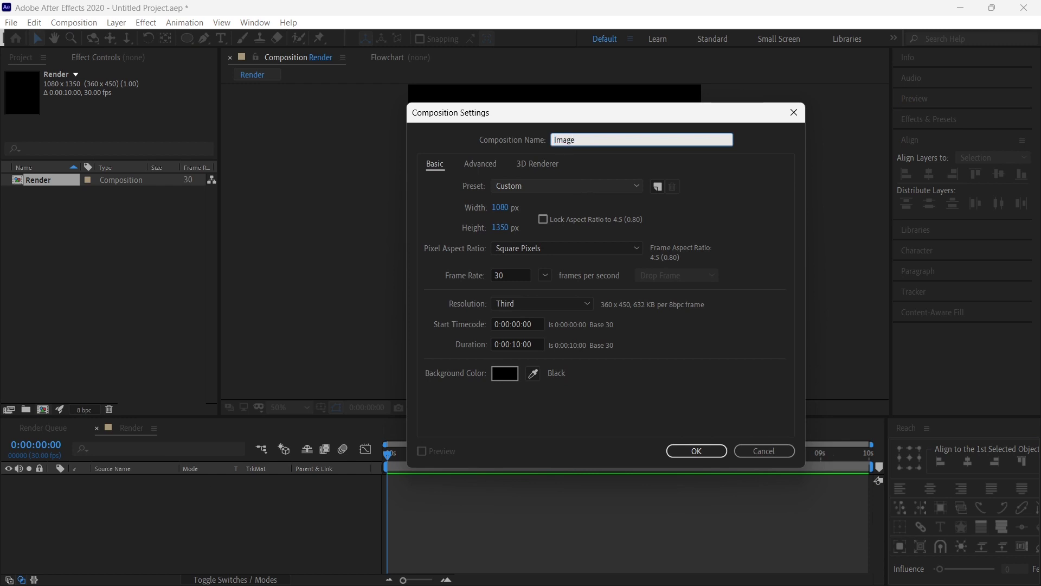
{"action": "left_click", "coordinate": [697, 451]}
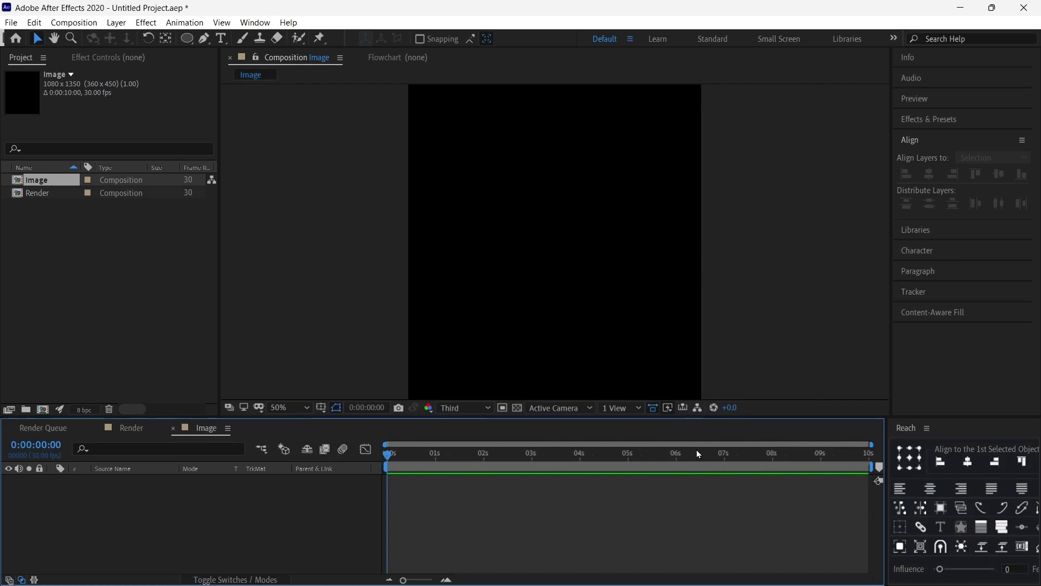
- Add a full-frame solid named BG in light grey CDCDCD to the Image composition
{"action": "right_click", "coordinate": [163, 521]}
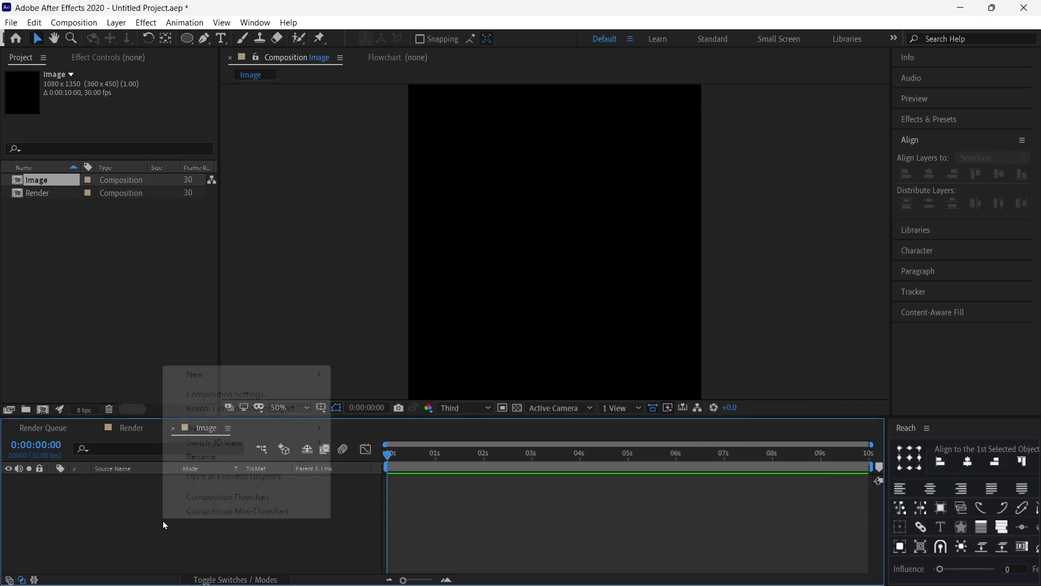
{"action": "mouse_move", "coordinate": [223, 380]}
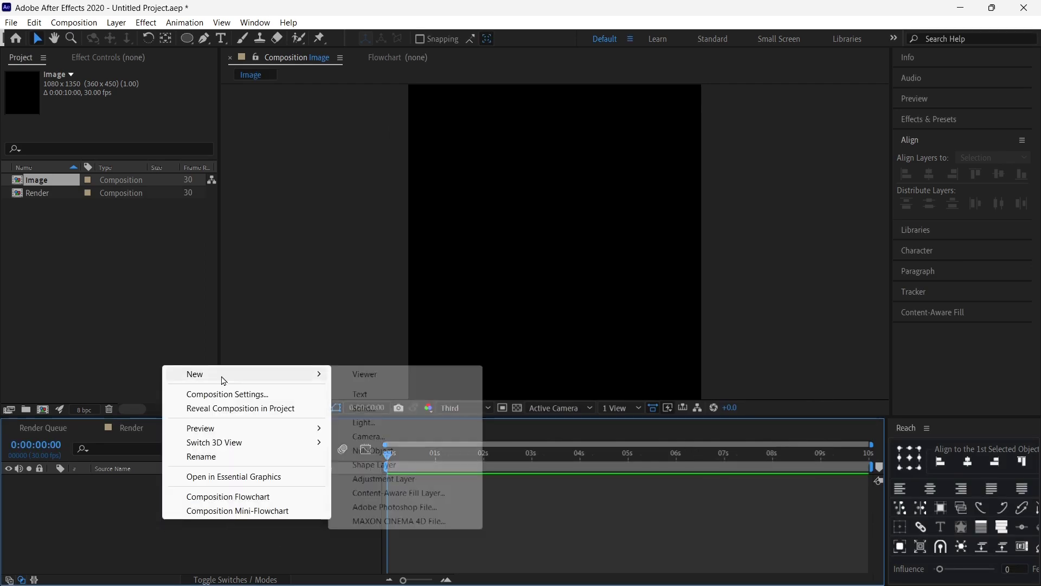
{"action": "left_click", "coordinate": [369, 413]}
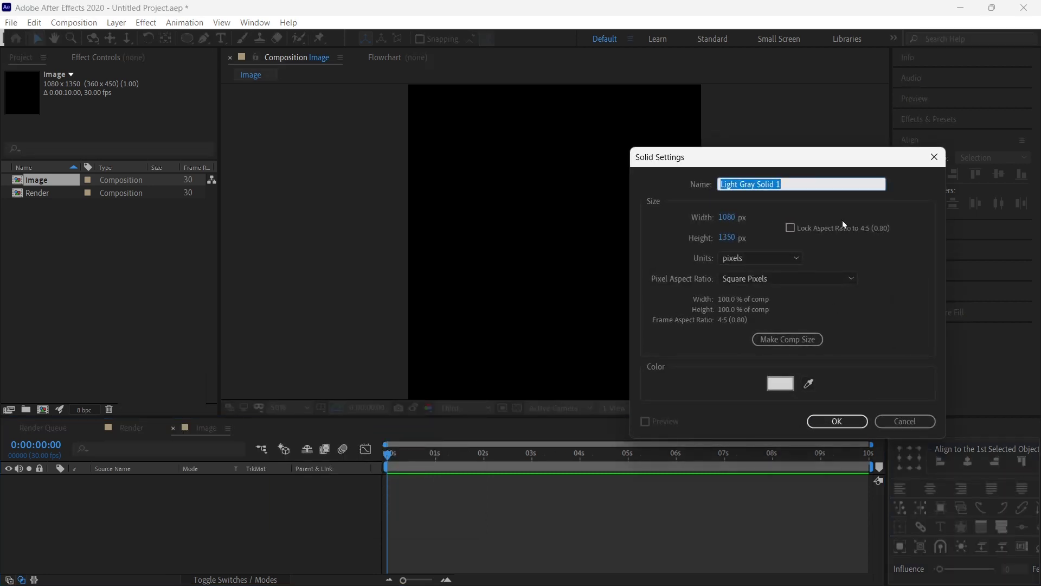
{"action": "type", "text": "BG"}
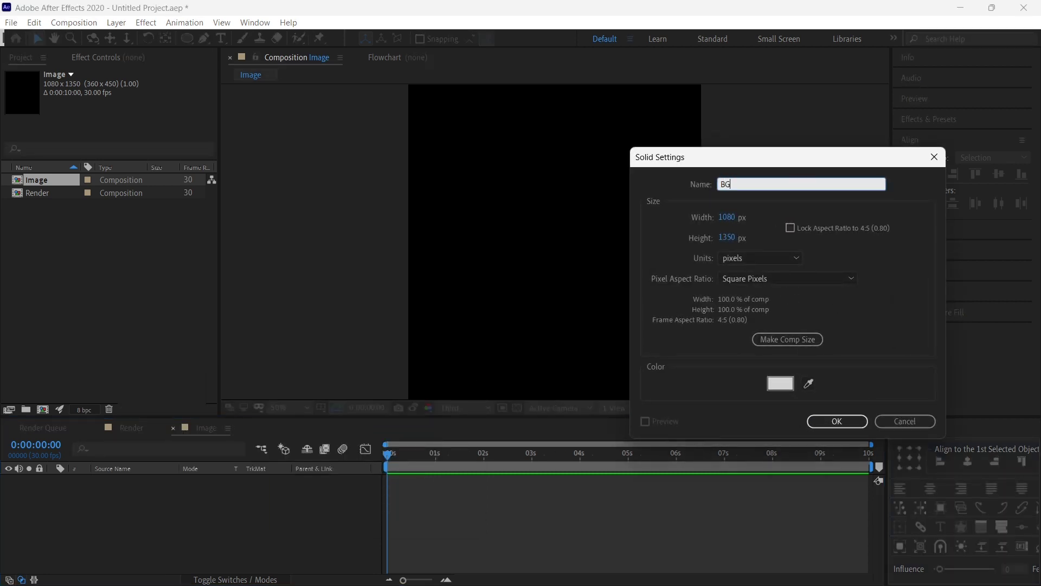
{"action": "left_click", "coordinate": [781, 384]}
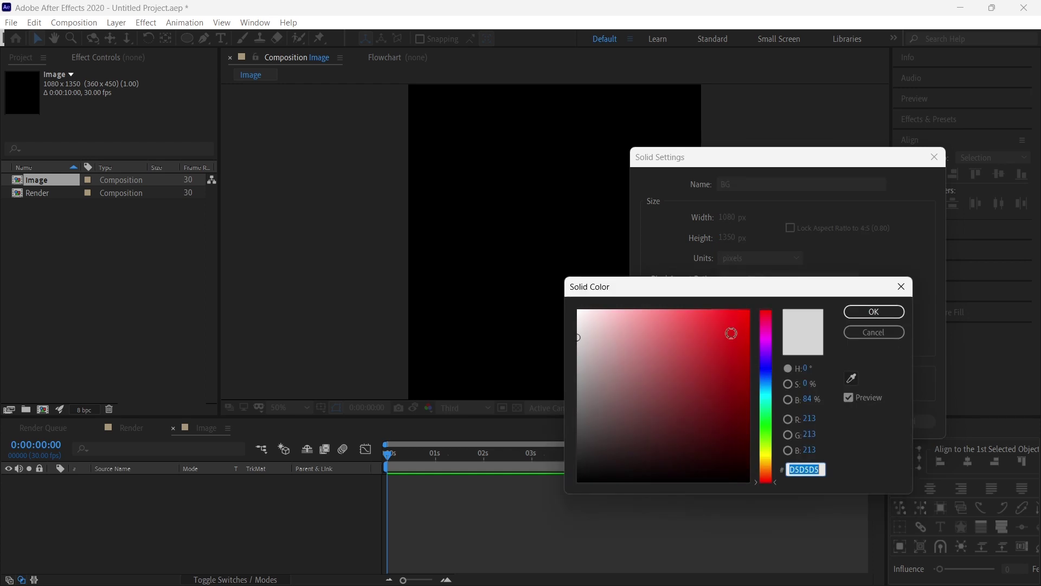
{"action": "left_click", "coordinate": [765, 399]}
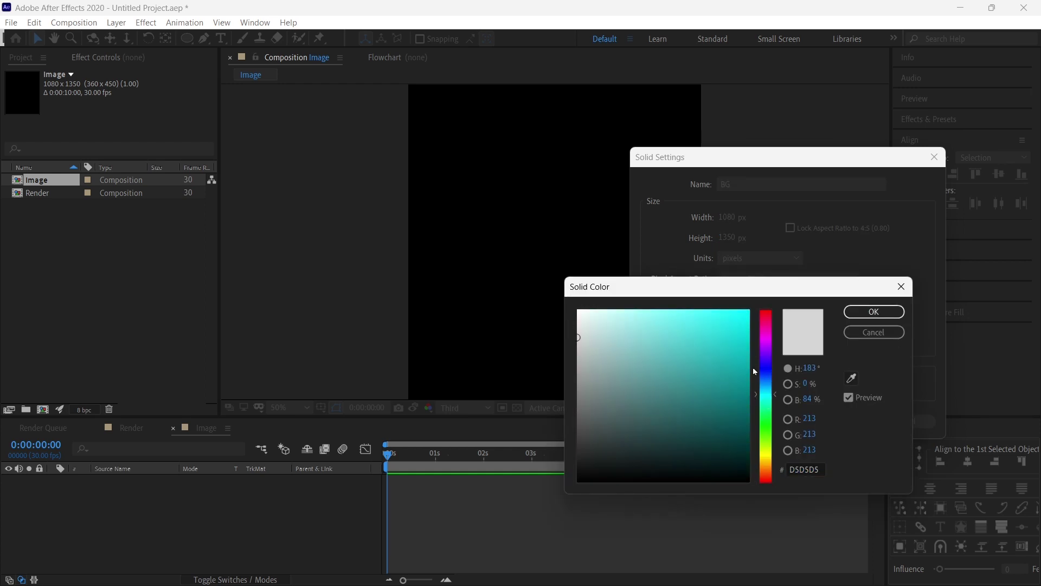
{"action": "left_click_drag", "start_coordinate": [594, 347], "coordinate": [573, 350]}
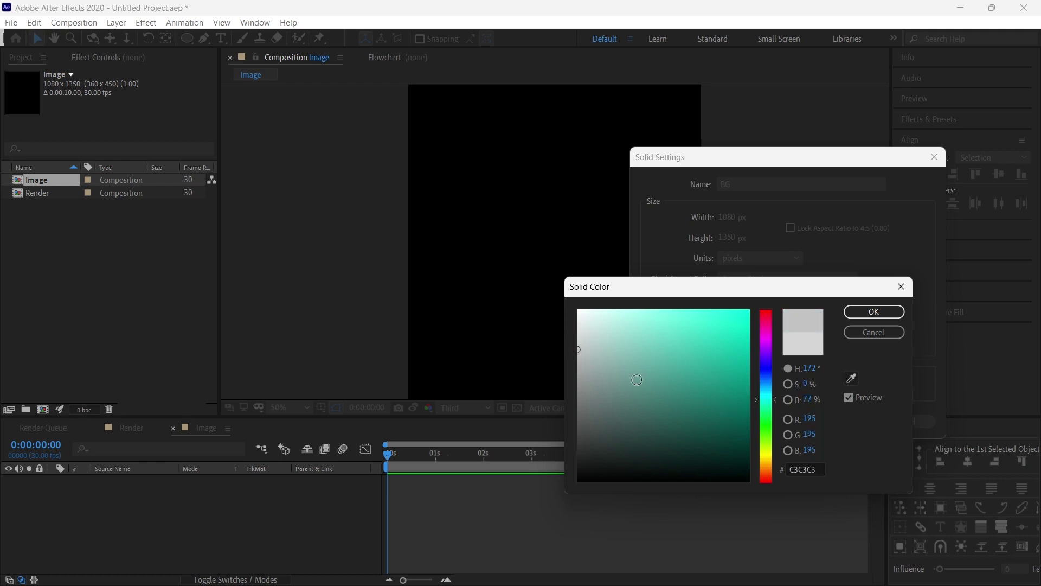
{"action": "left_click", "coordinate": [589, 348]}
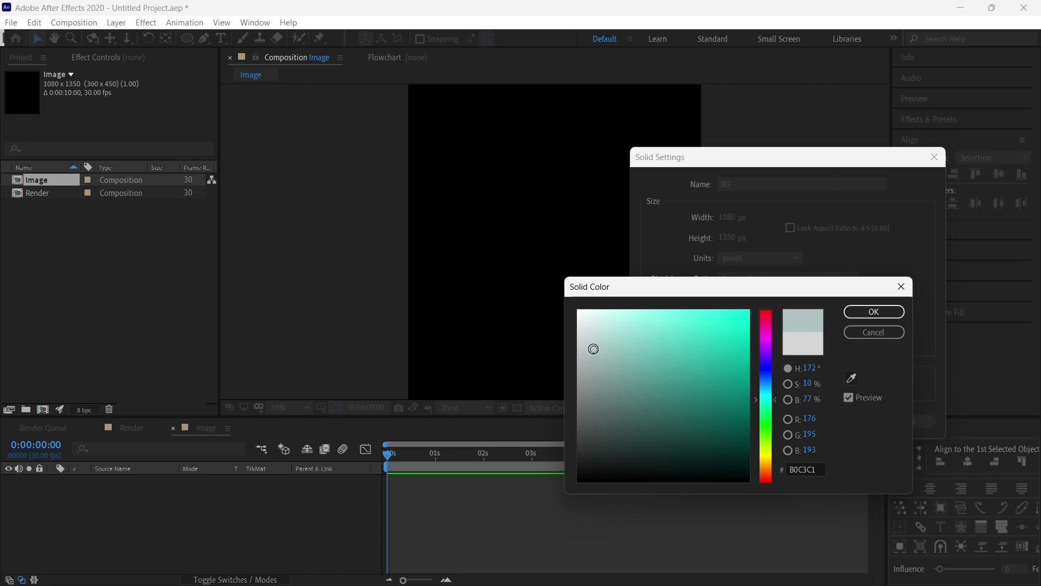
{"action": "left_click_drag", "start_coordinate": [588, 348], "coordinate": [576, 342]}
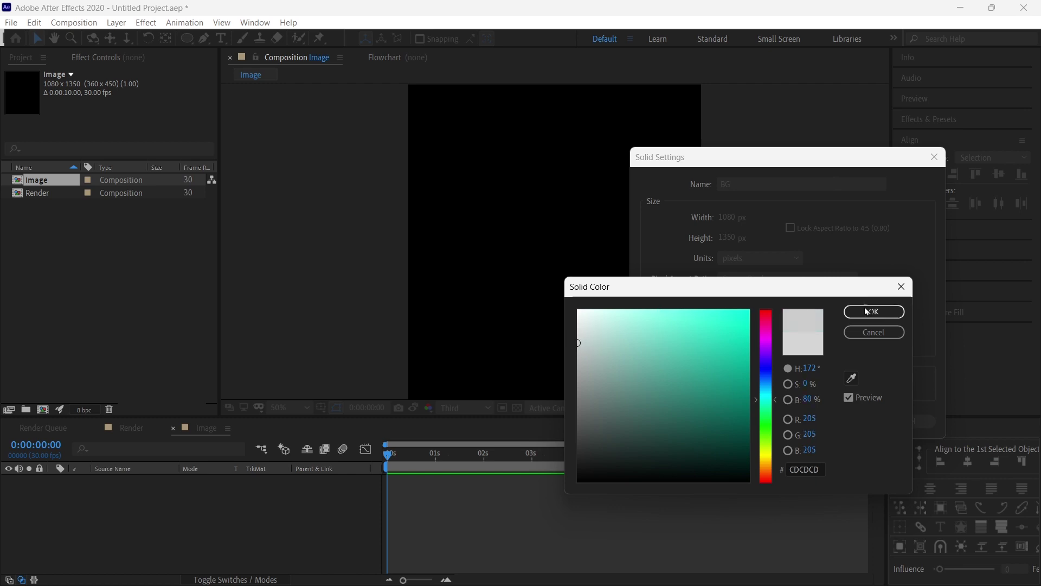
{"action": "left_click", "coordinate": [867, 312]}
{"action": "left_click", "coordinate": [840, 423]}
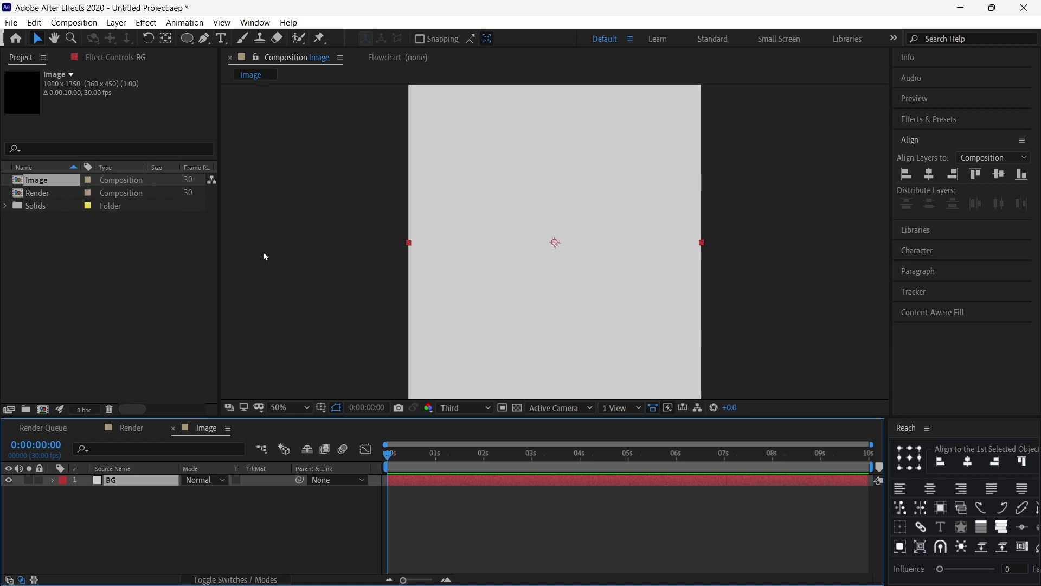
- Draw a large circle with the Ellipse tool and set its stroke to None
{"action": "left_click", "coordinate": [308, 240]}
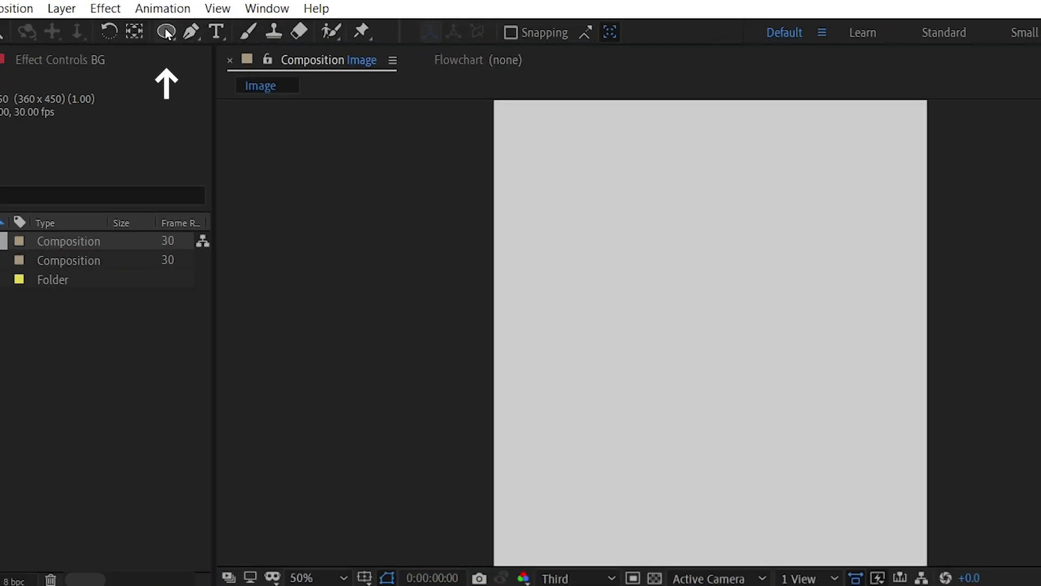
{"action": "left_click", "coordinate": [166, 31]}
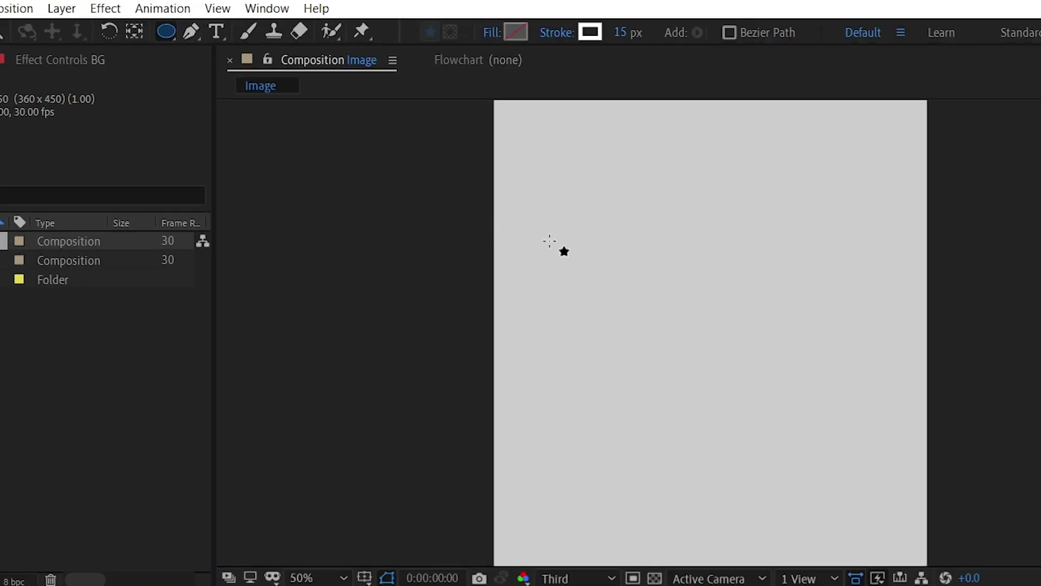
{"action": "left_click_drag", "start_coordinate": [364, 137], "coordinate": [742, 515]}
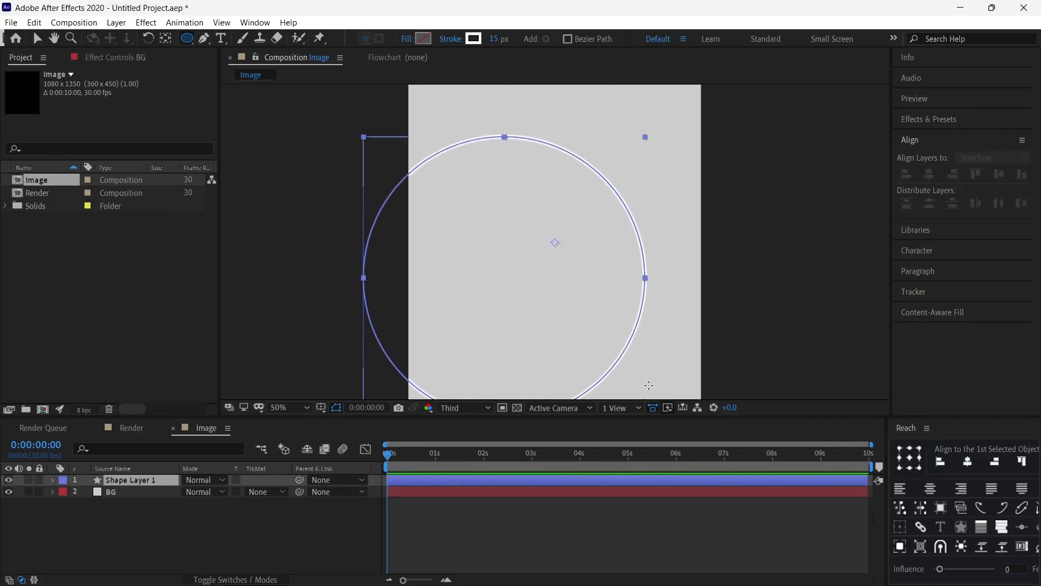
{"action": "left_click", "coordinate": [474, 39]}
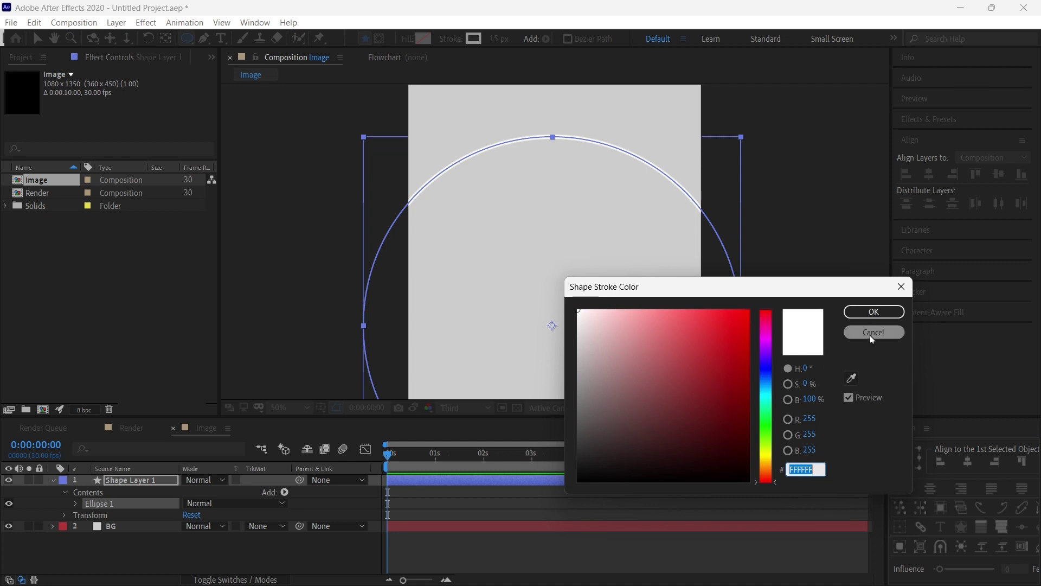
{"action": "left_click", "coordinate": [874, 333]}
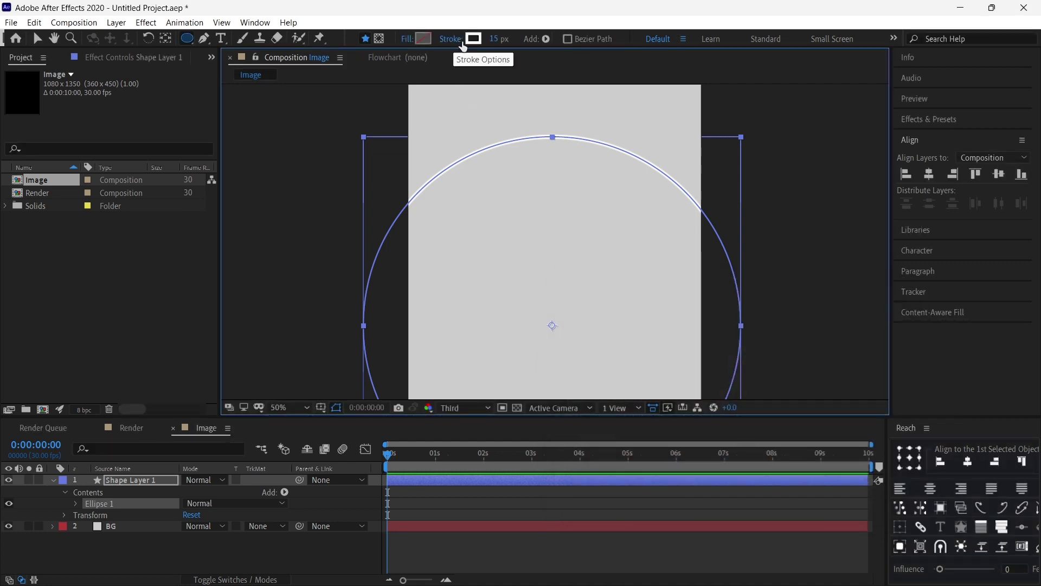
{"action": "left_click", "coordinate": [449, 39]}
{"action": "left_click", "coordinate": [452, 262]}
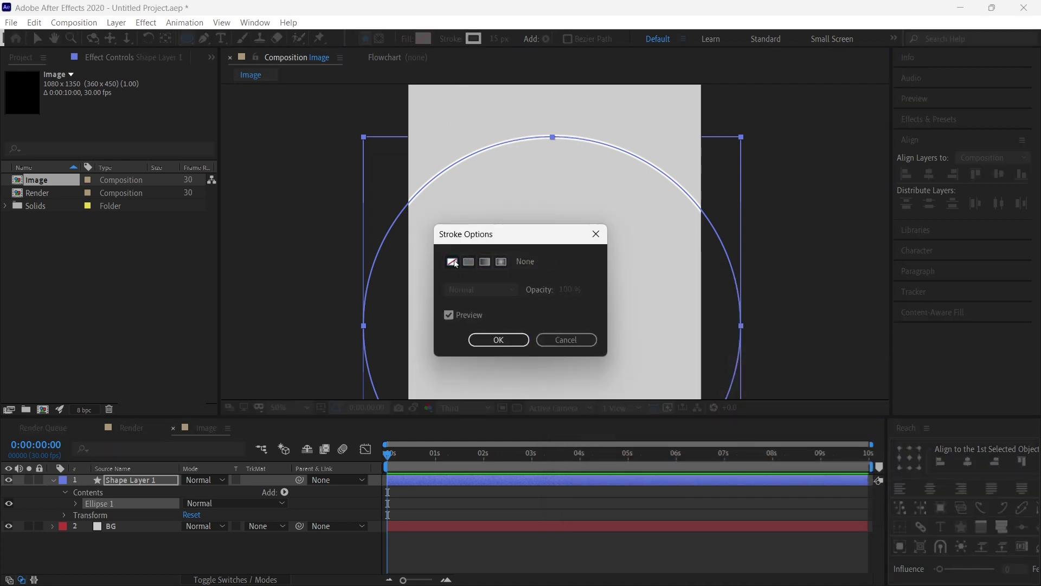
{"action": "left_click", "coordinate": [499, 340]}
- Give the circle a bright yellow fill (FBC418)
{"action": "left_click", "coordinate": [423, 41]}
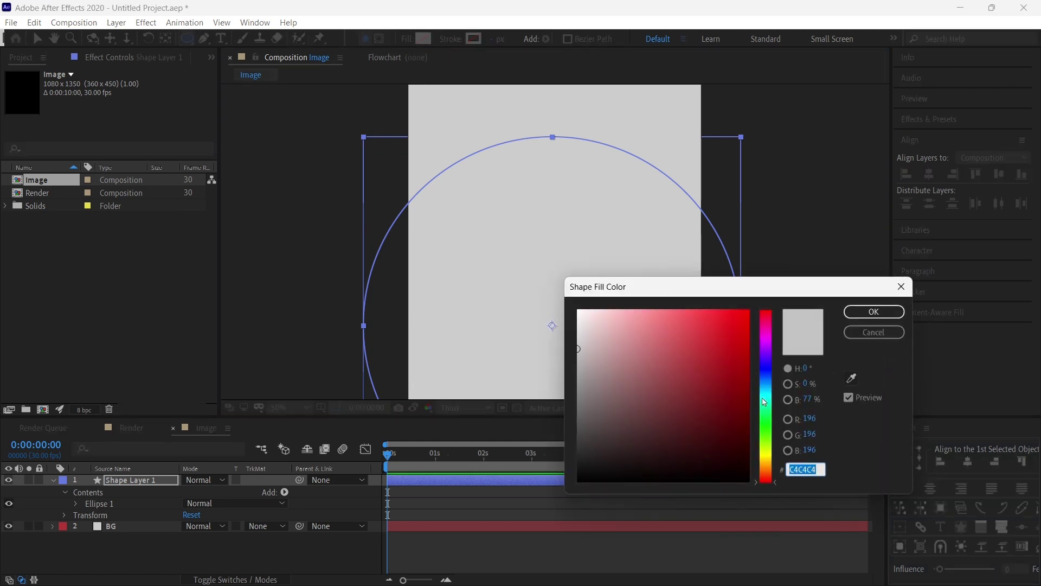
{"action": "left_click", "coordinate": [766, 456]}
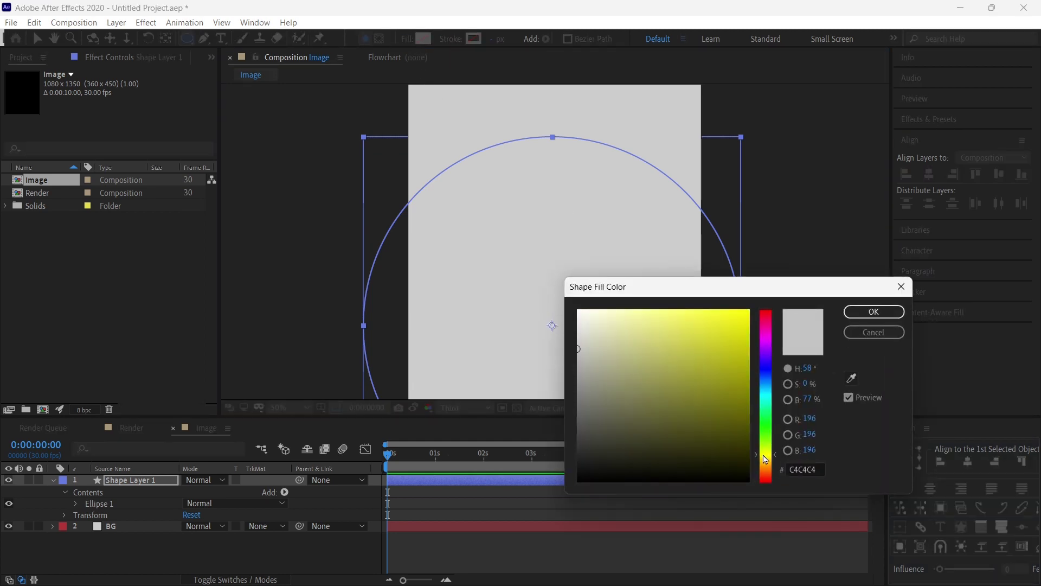
{"action": "left_click_drag", "start_coordinate": [727, 332], "coordinate": [736, 317]}
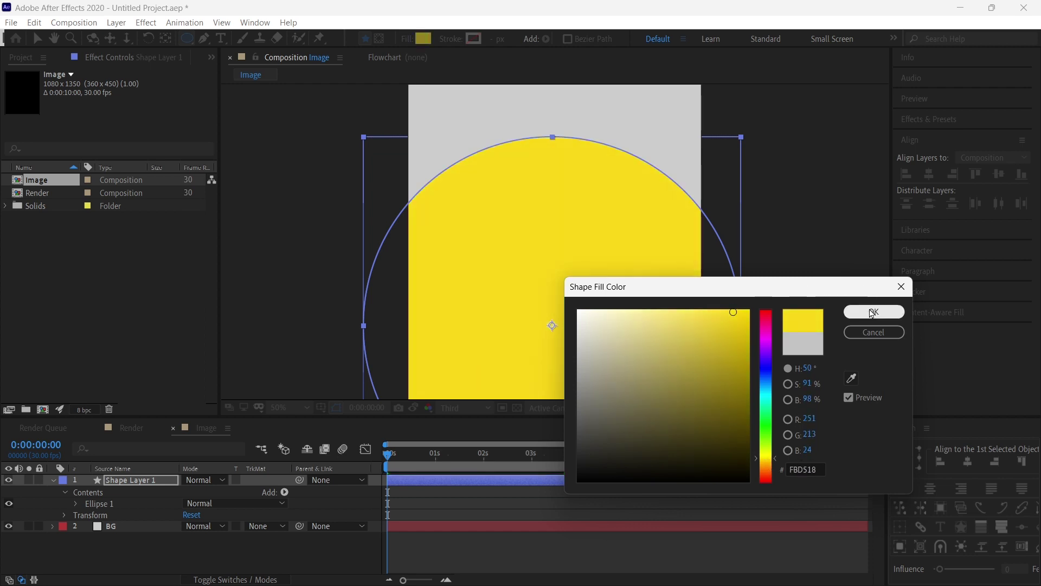
{"action": "left_click_drag", "start_coordinate": [766, 461], "coordinate": [766, 462]}
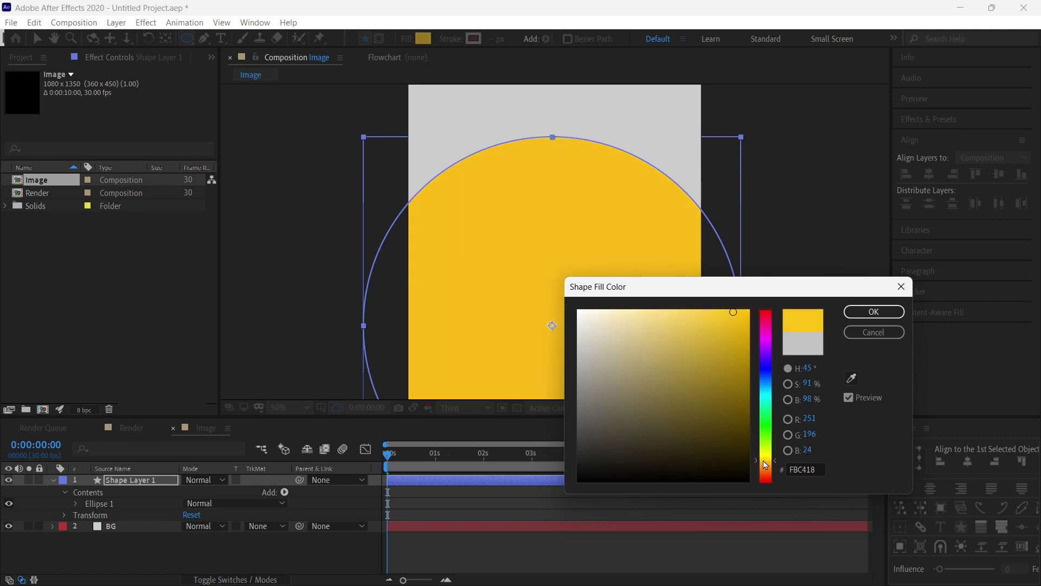
- Keep the yellow fill and centre the circle horizontally and vertically in the composition
{"action": "left_click", "coordinate": [873, 311]}
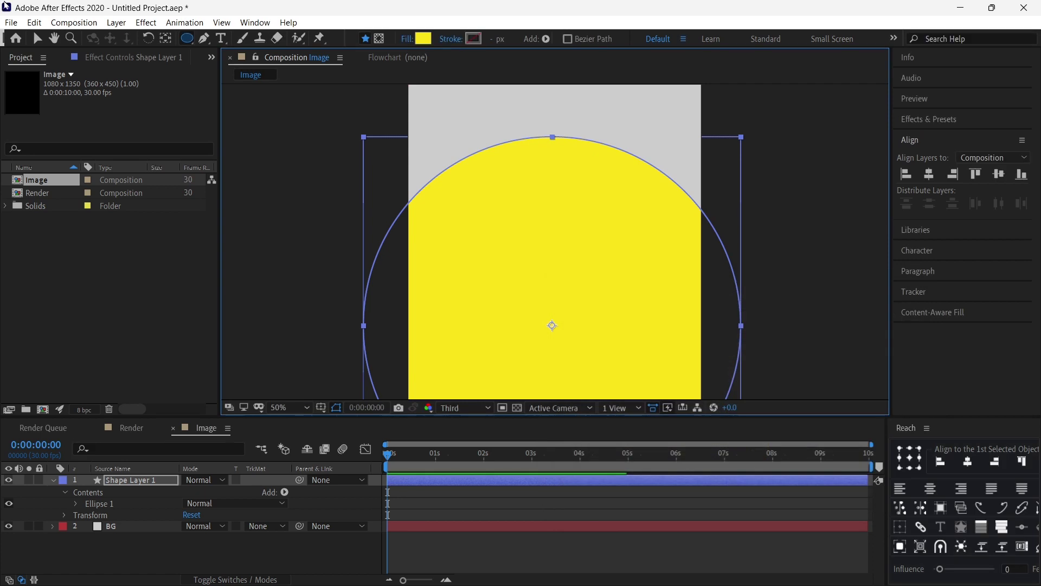
{"action": "key", "text": "comma"}
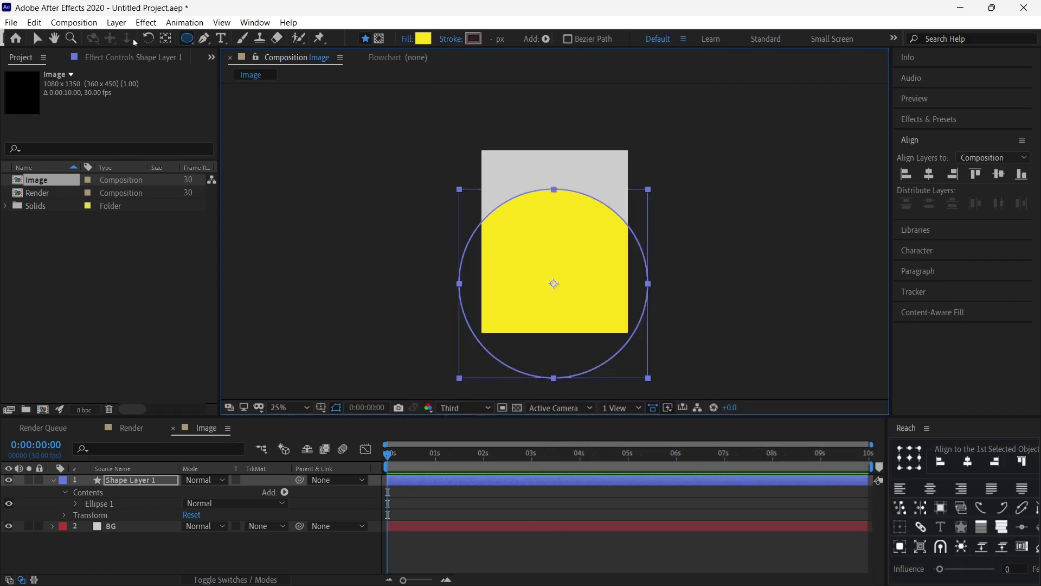
{"action": "left_click", "coordinate": [37, 39]}
{"action": "left_click", "coordinate": [929, 175]}
{"action": "left_click", "coordinate": [999, 174]}
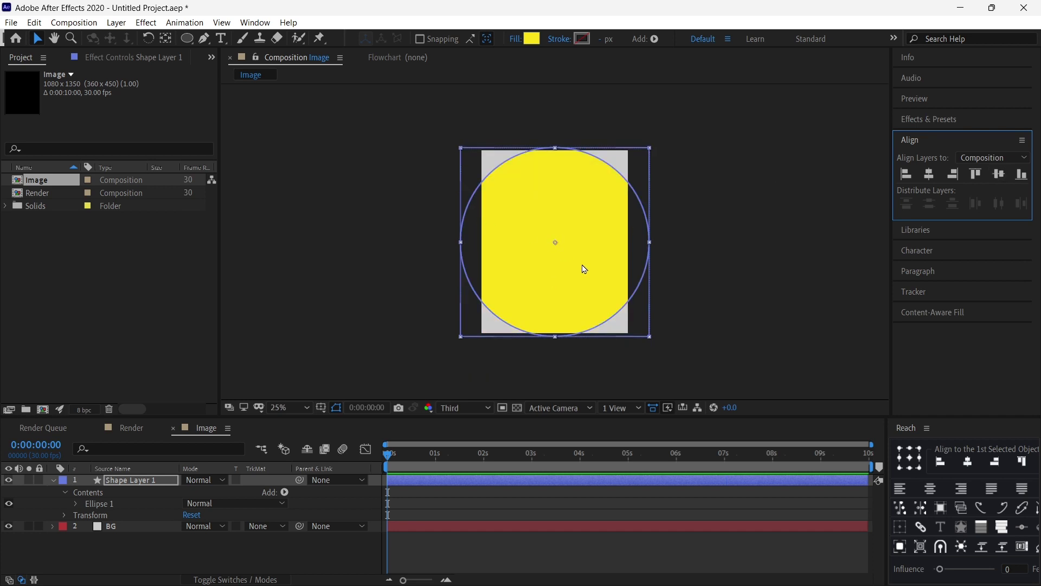
- Enlarge the circle around its centre to about 403 px wide and collapse its layer
{"action": "left_click_drag", "start_coordinate": [584, 269], "coordinate": [521, 253]}
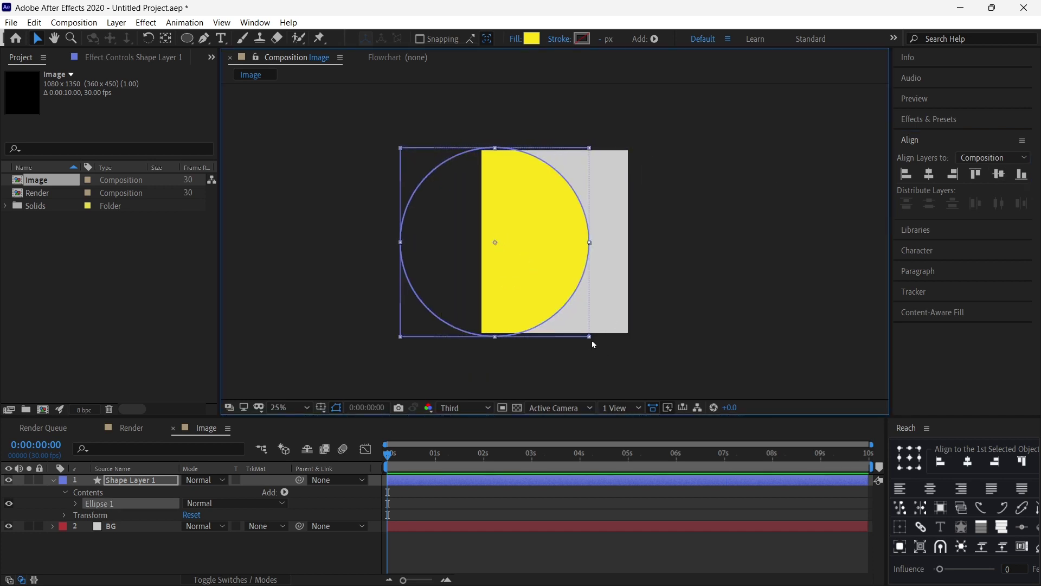
{"action": "left_click_drag", "start_coordinate": [589, 337], "coordinate": [601, 344]}
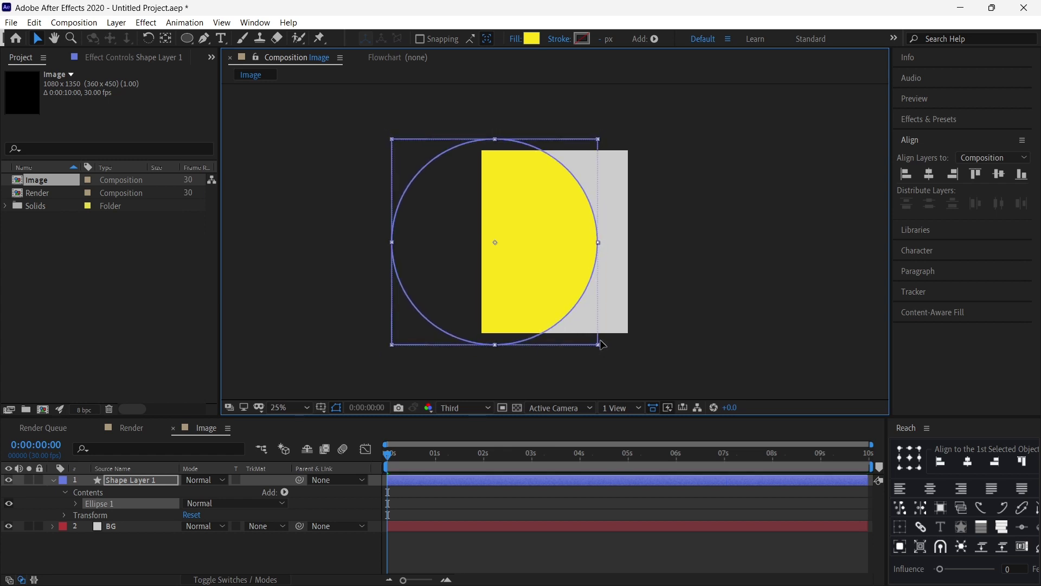
{"action": "left_click", "coordinate": [744, 272]}
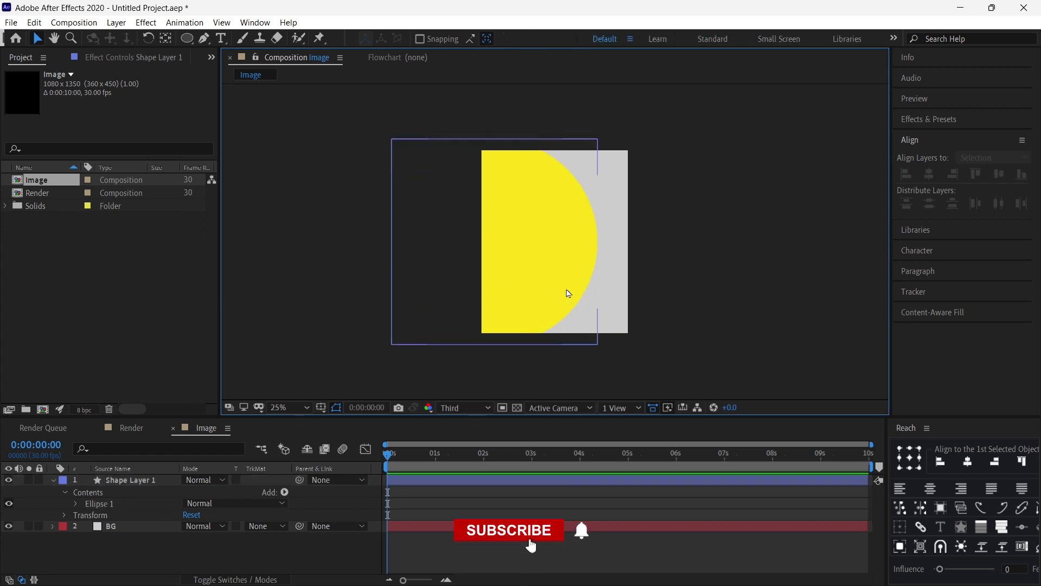
{"action": "left_click", "coordinate": [537, 284]}
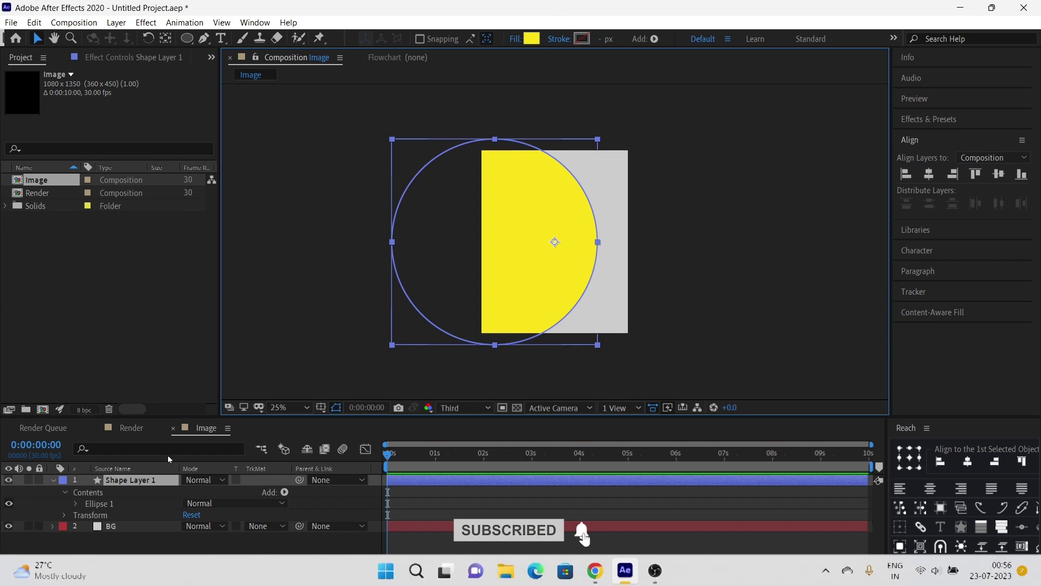
{"action": "left_click", "coordinate": [53, 480]}
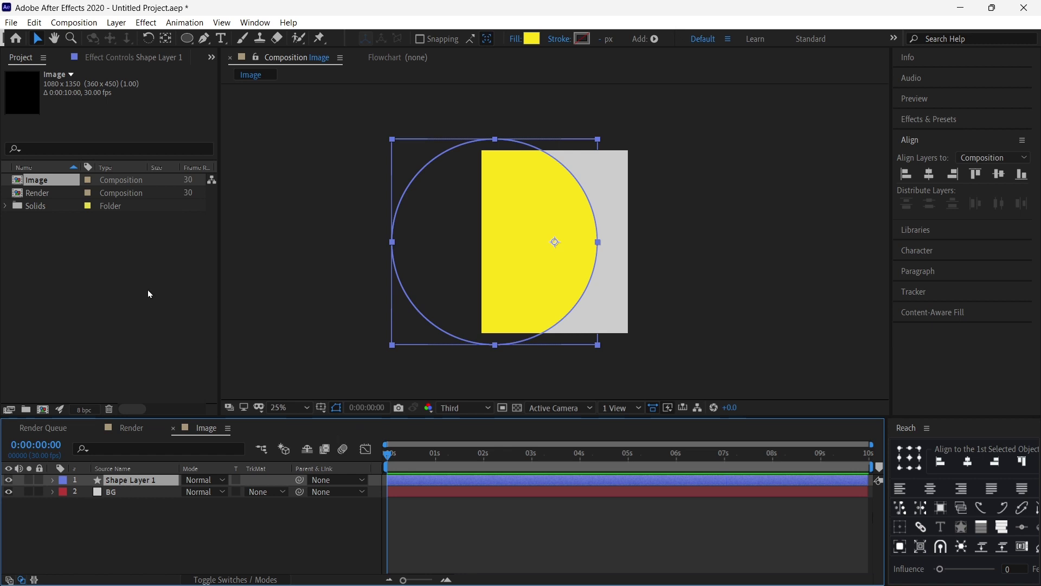
- Import the 2600×3250 portrait JPG from Downloads into the project and select it
{"action": "double_click", "coordinate": [113, 280]}
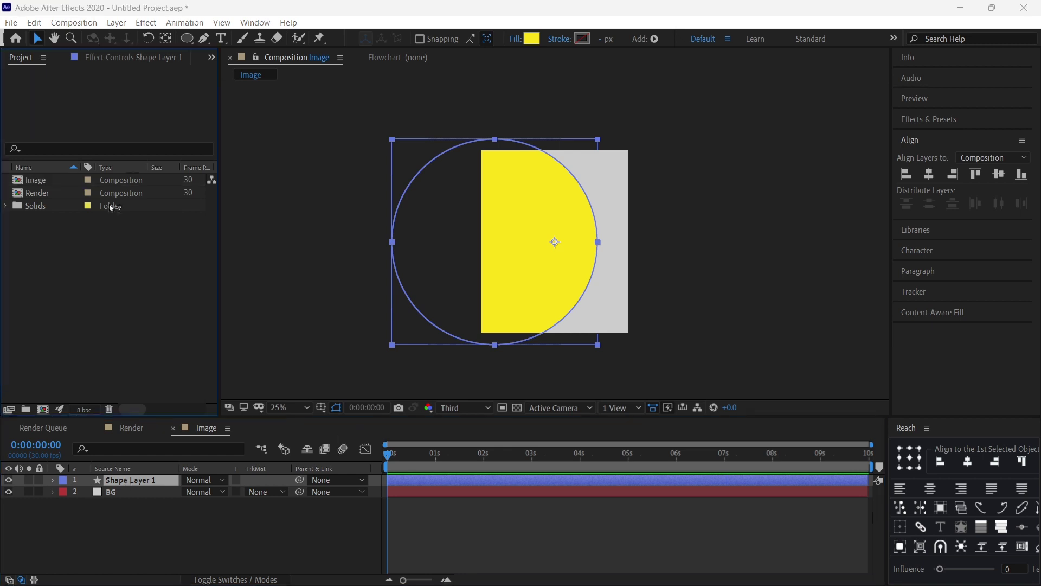
{"action": "left_click", "coordinate": [170, 214]}
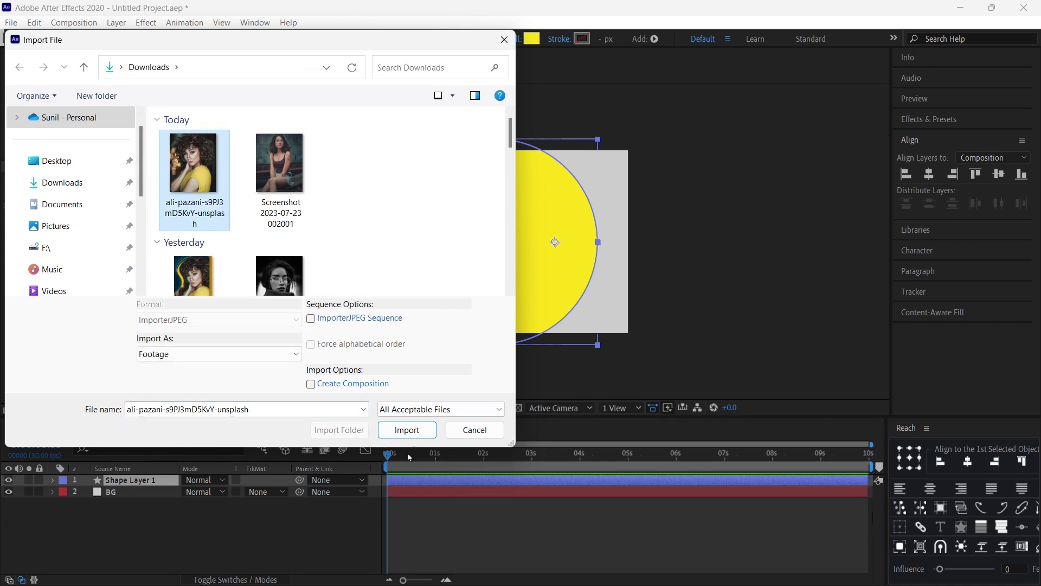
{"action": "left_click", "coordinate": [402, 415]}
{"action": "left_click", "coordinate": [420, 436]}
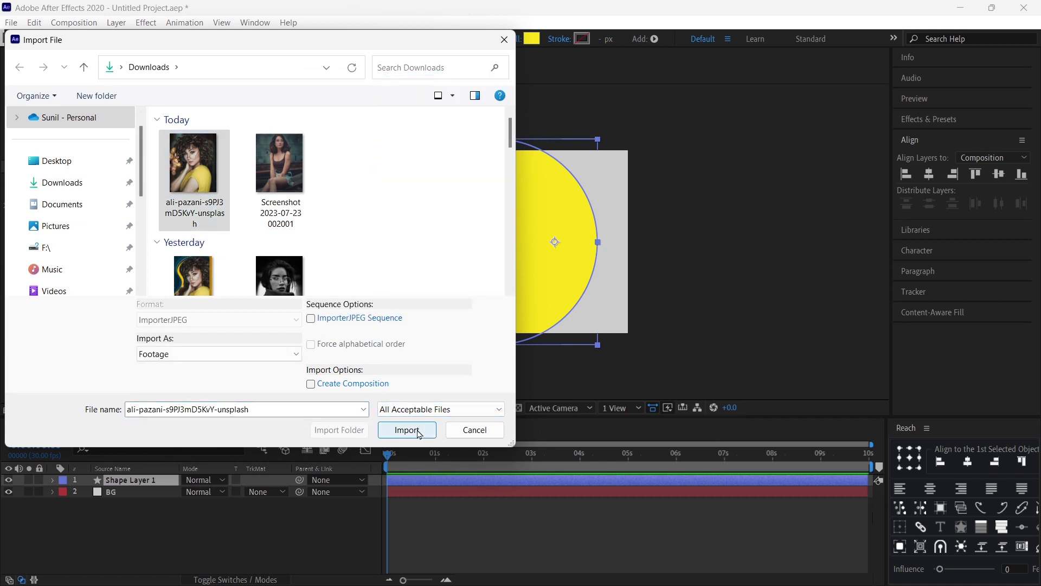
{"action": "left_click", "coordinate": [418, 431]}
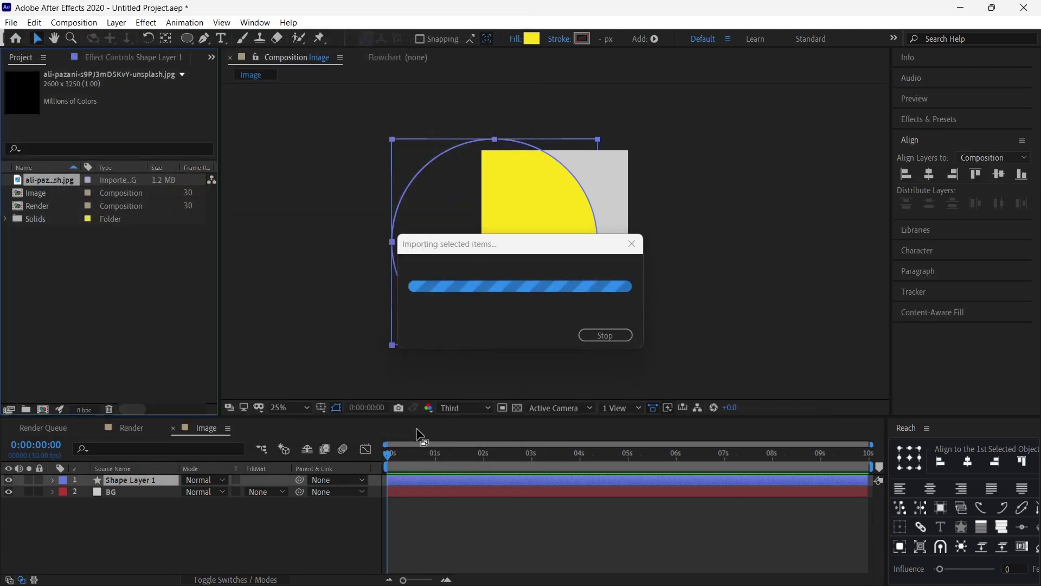
{"action": "left_click", "coordinate": [150, 325]}
{"action": "left_click", "coordinate": [49, 182]}
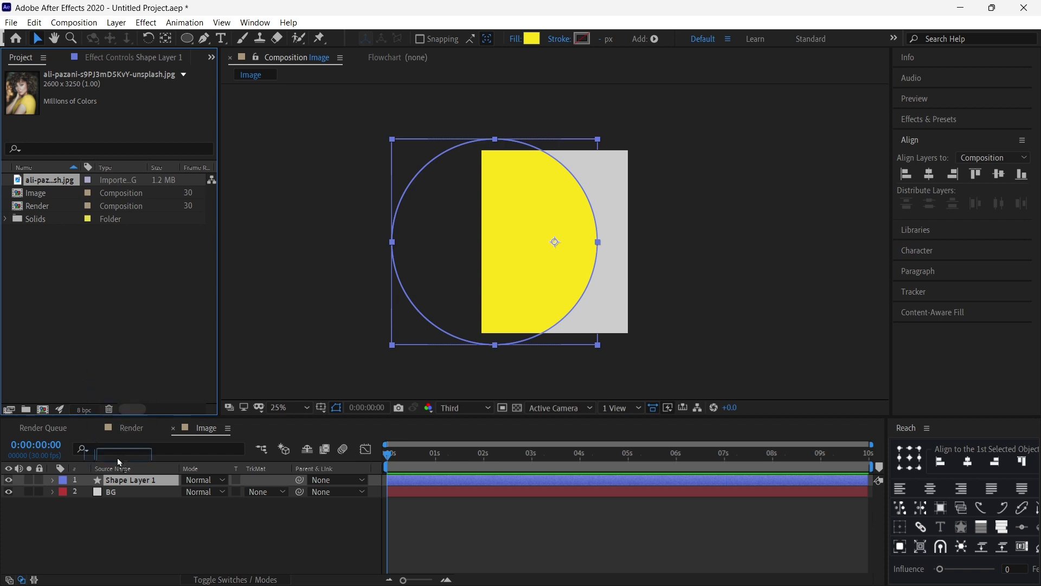
- Place the portrait in the Image composition at 42% scale, shifted left
{"action": "left_click_drag", "start_coordinate": [117, 458], "coordinate": [184, 400]}
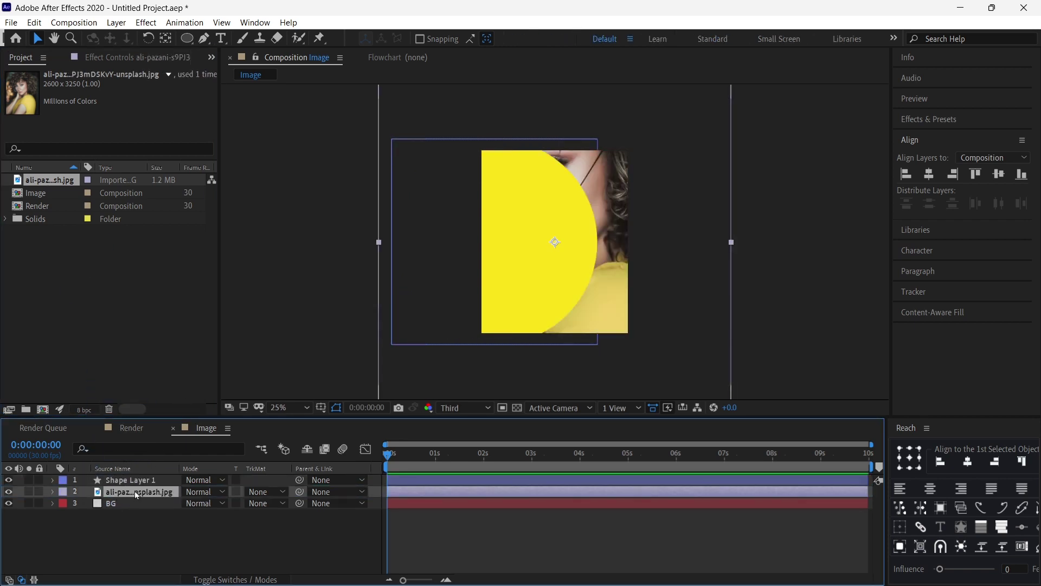
{"action": "key", "text": "s"}
{"action": "left_click_drag", "start_coordinate": [205, 503], "coordinate": [183, 508]}
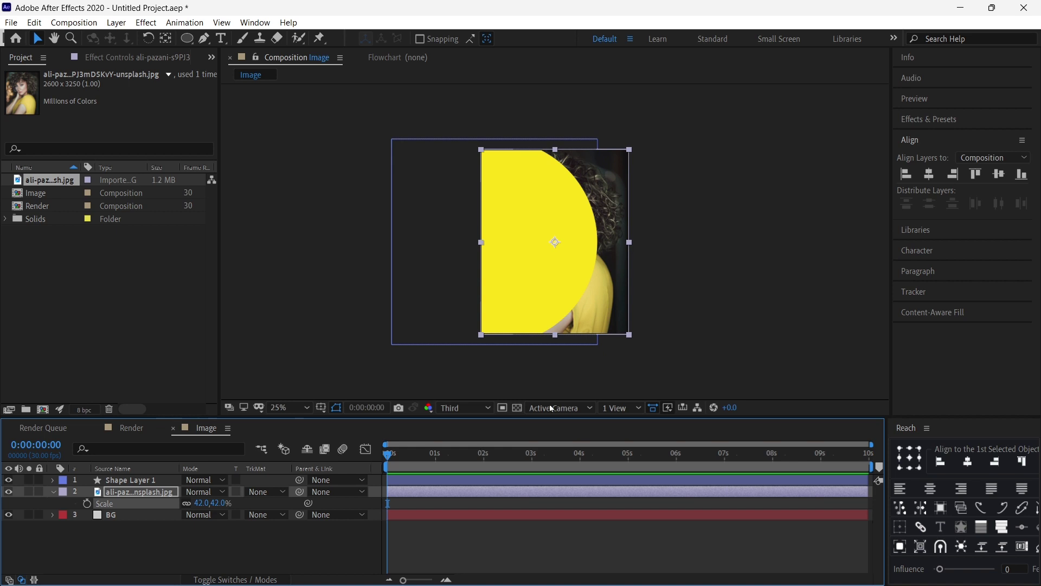
{"action": "left_click", "coordinate": [604, 324]}
{"action": "left_click_drag", "start_coordinate": [604, 324], "coordinate": [573, 324]}
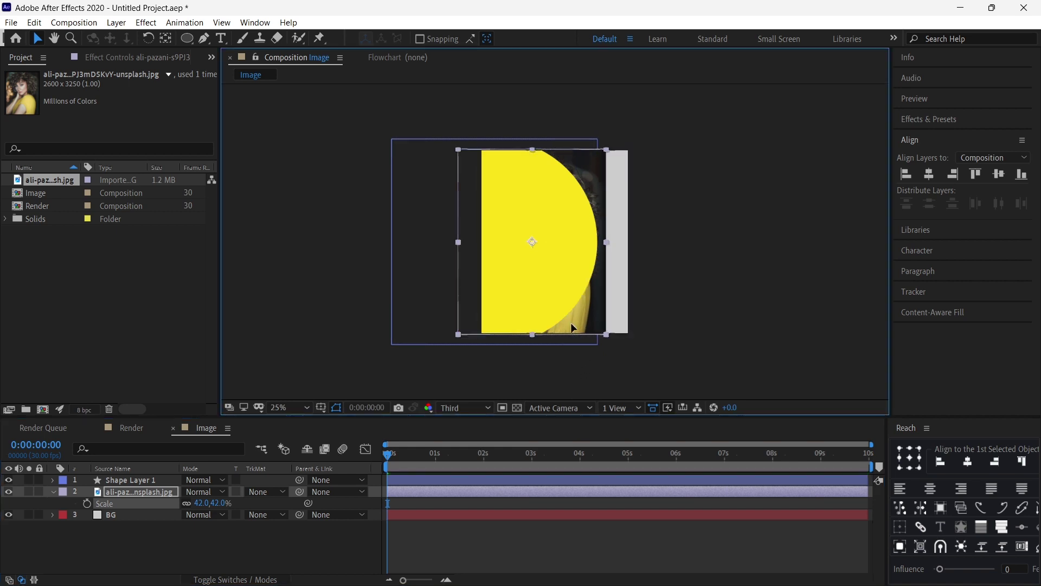
- Flip the photo horizontally and set its track matte to Alpha Matte of the circle
{"action": "right_click", "coordinate": [156, 495]}
{"action": "mouse_move", "coordinate": [242, 185]}
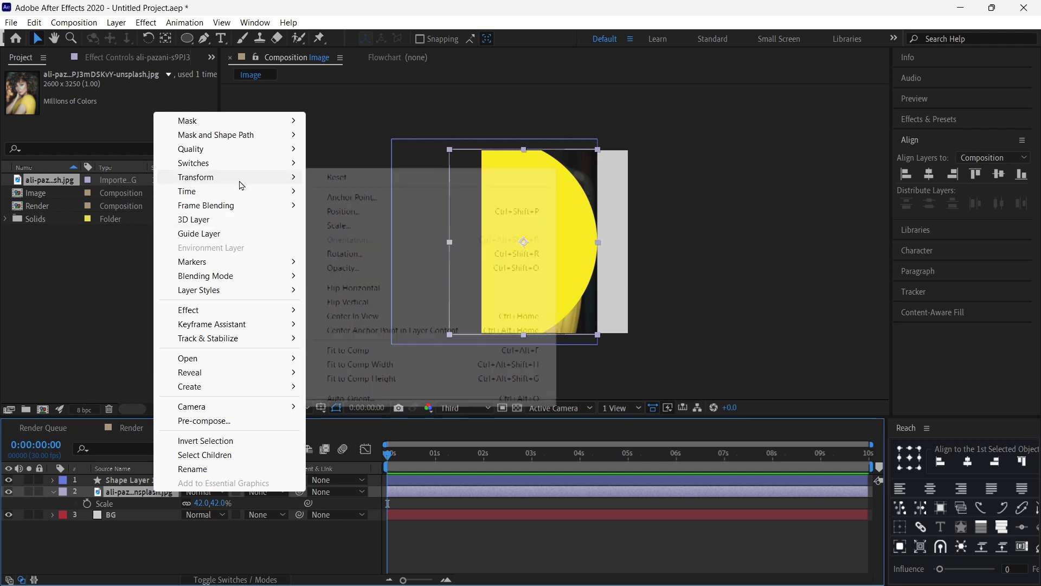
{"action": "left_click", "coordinate": [398, 288]}
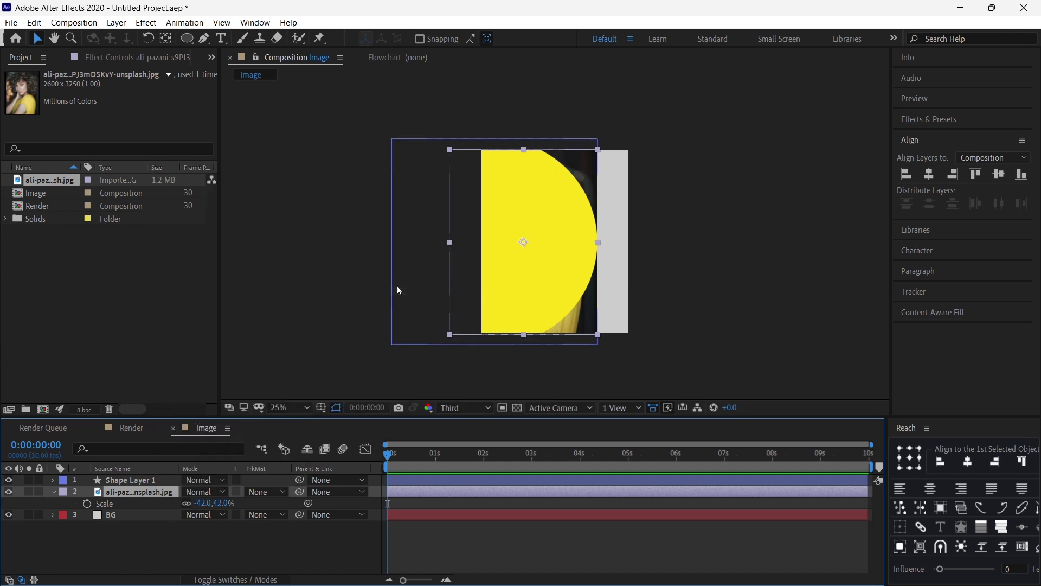
{"action": "left_click", "coordinate": [265, 492]}
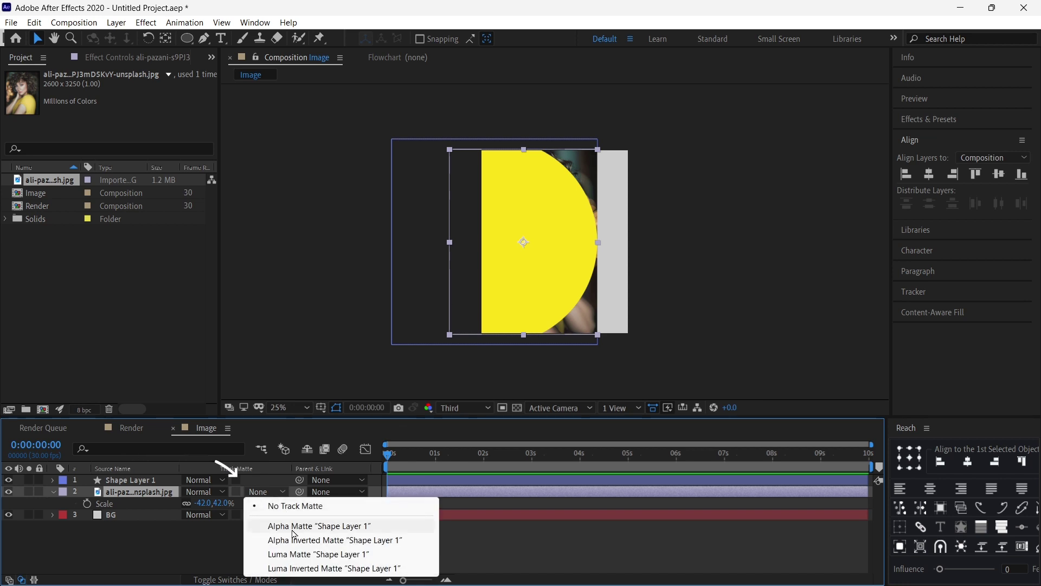
{"action": "left_click", "coordinate": [336, 529]}
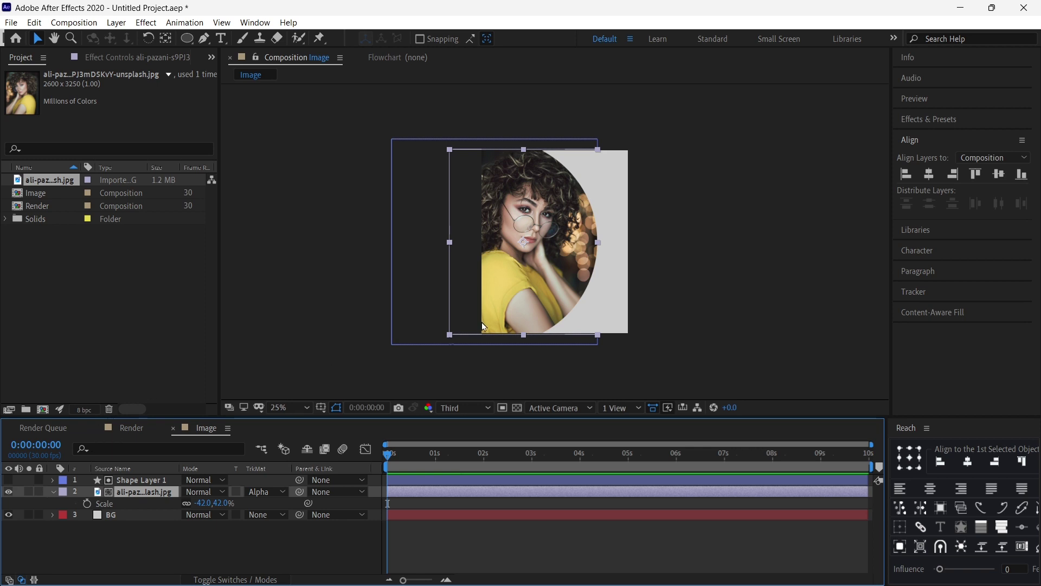
- Select the circle and photo layers together and show their Position properties
{"action": "key", "text": "period"}
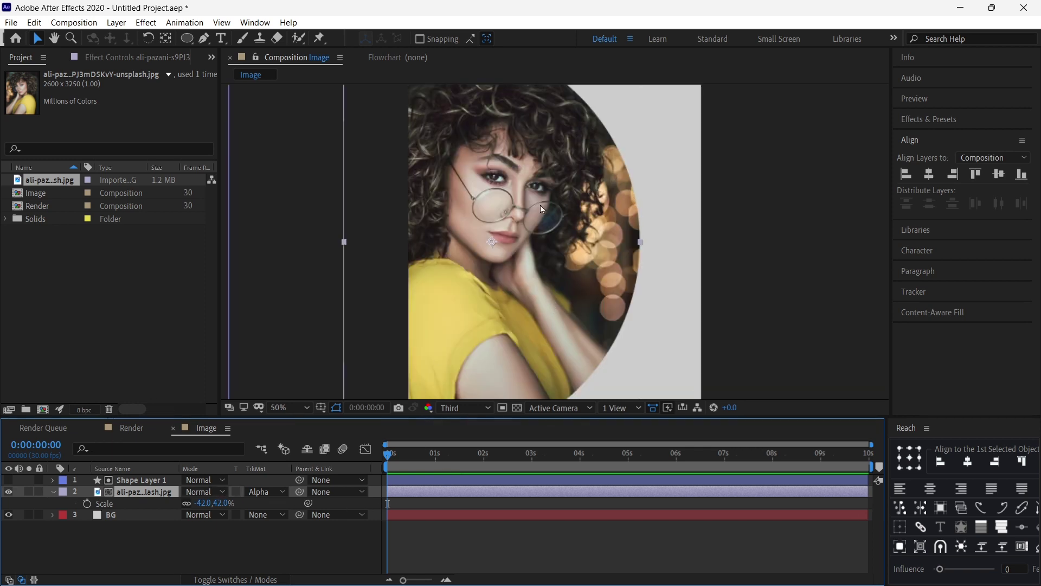
{"action": "key", "text": "comma"}
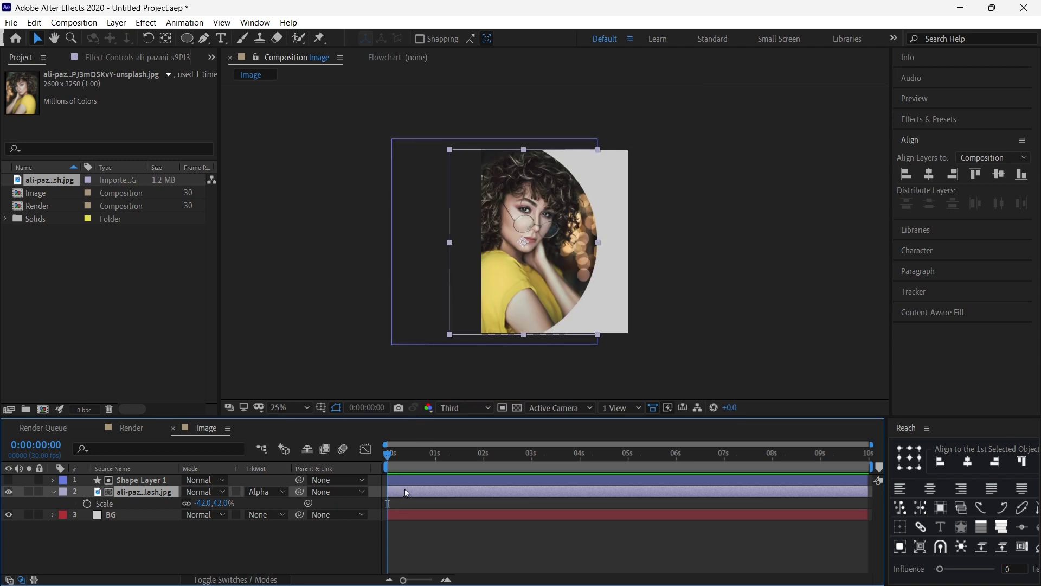
{"action": "left_click", "coordinate": [412, 477], "text": "shift"}
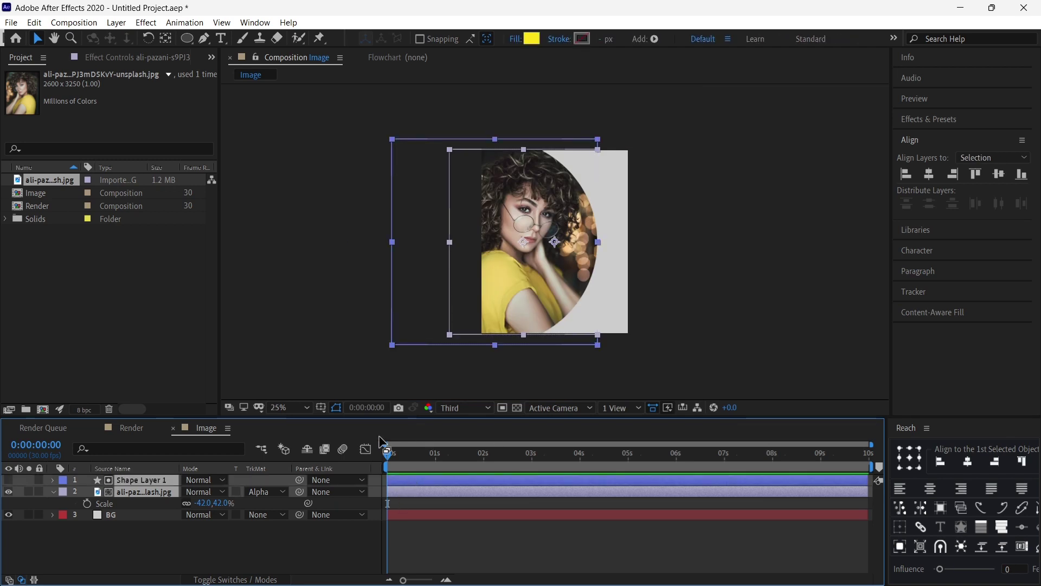
{"action": "key", "text": "p"}
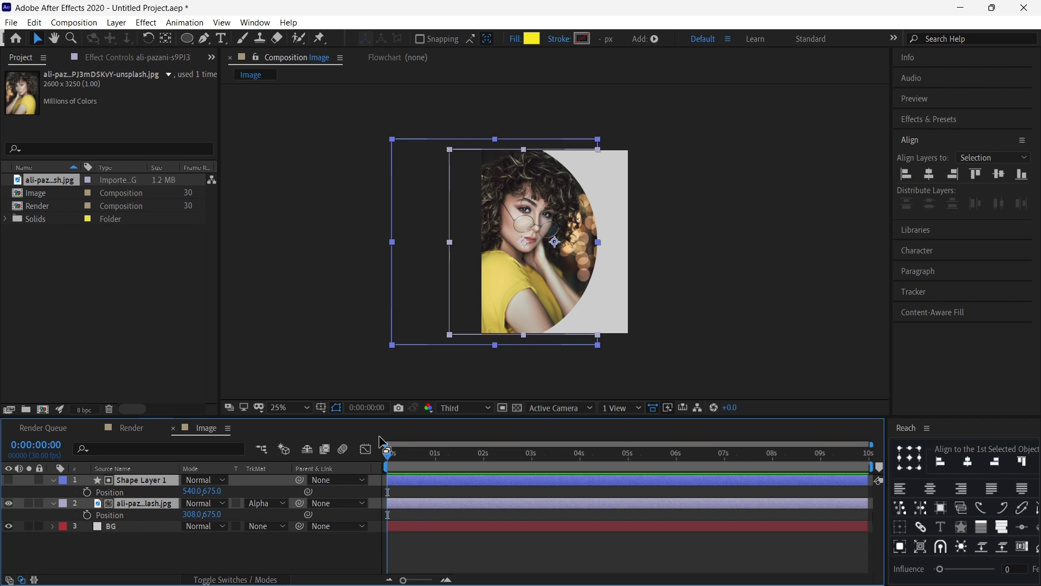
- Keyframe both layers' Position at 0:00:01:01, starting off-frame left at 0:00:00:00
{"action": "left_click", "coordinate": [439, 456]}
{"action": "left_click_drag", "start_coordinate": [446, 461], "coordinate": [438, 468]}
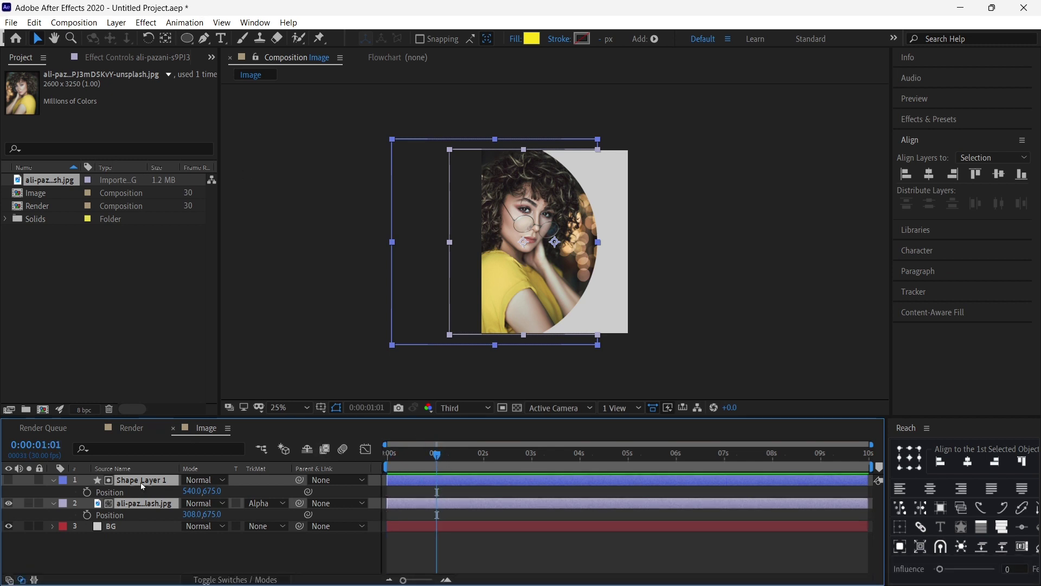
{"action": "left_click", "coordinate": [88, 492]}
{"action": "left_click_drag", "start_coordinate": [416, 455], "coordinate": [379, 457]}
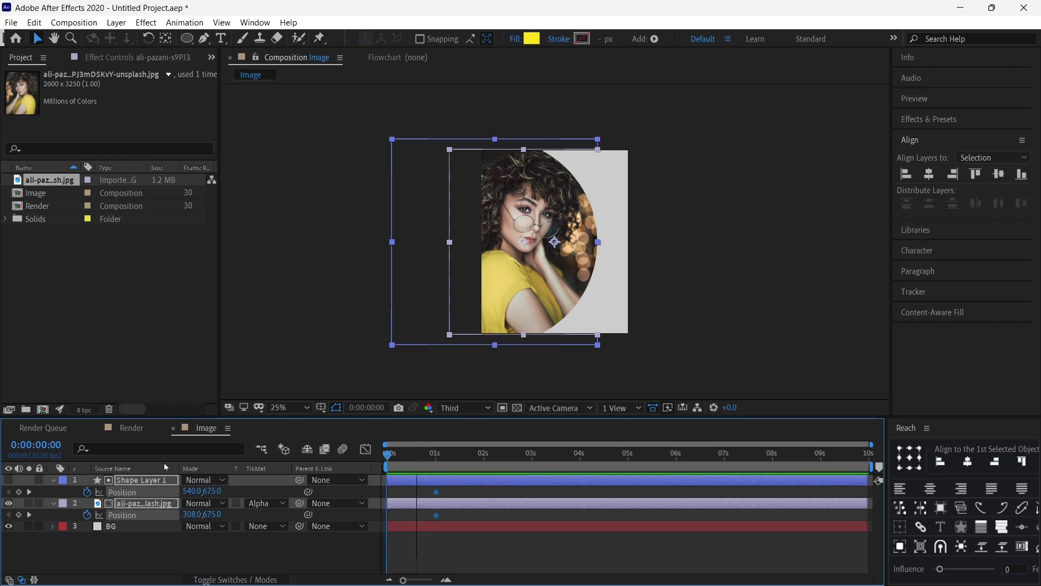
{"action": "mouse_move", "coordinate": [192, 491]}
{"action": "left_mouse_down"}
{"action": "mouse_move", "coordinate": [156, 491]}
{"action": "mouse_move", "coordinate": [220, 496]}
{"action": "left_mouse_up"}
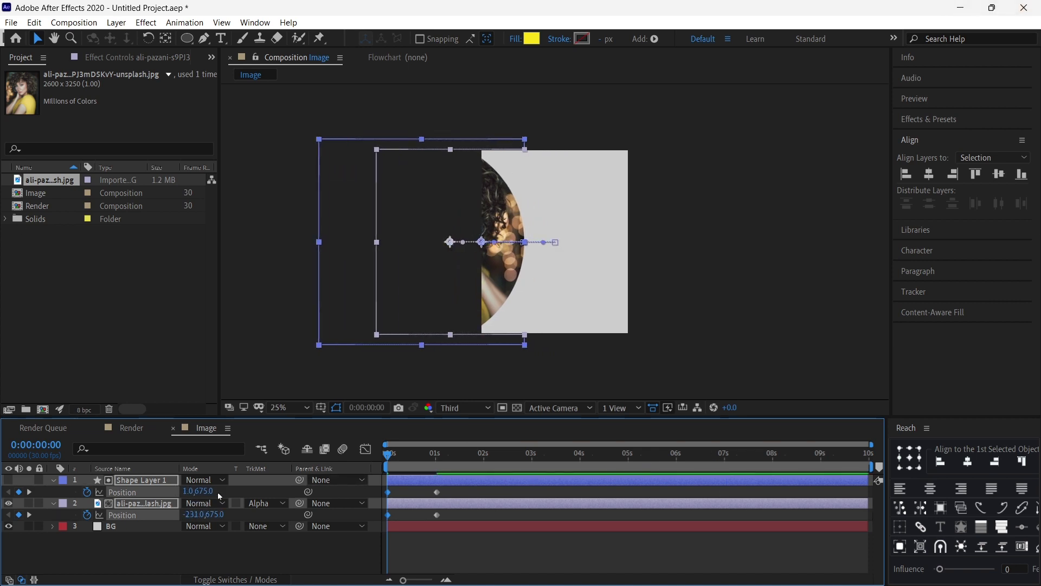
{"action": "left_click_drag", "start_coordinate": [185, 492], "coordinate": [89, 509]}
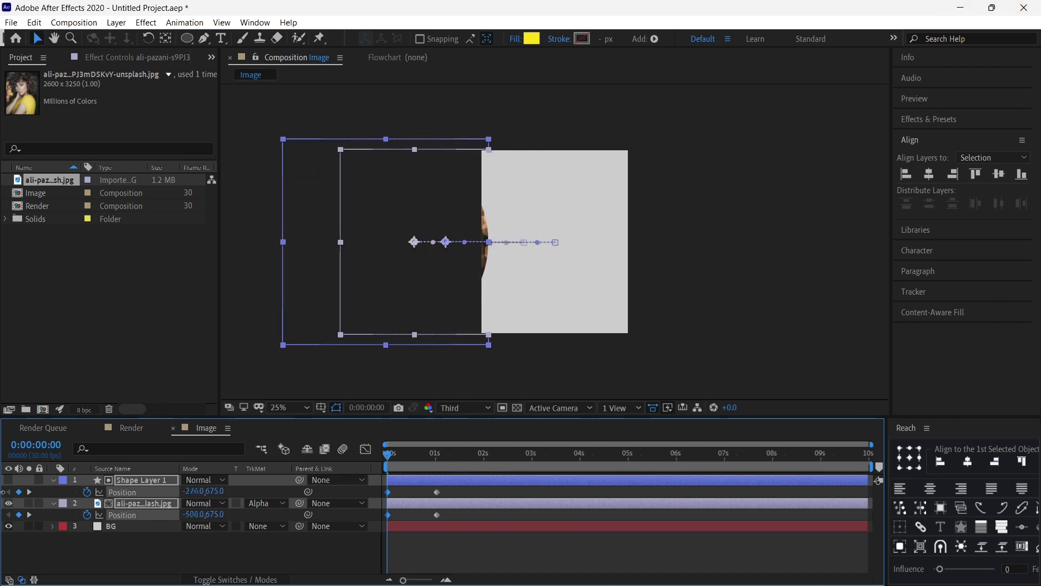
{"action": "left_click_drag", "start_coordinate": [201, 499], "coordinate": [322, 507]}
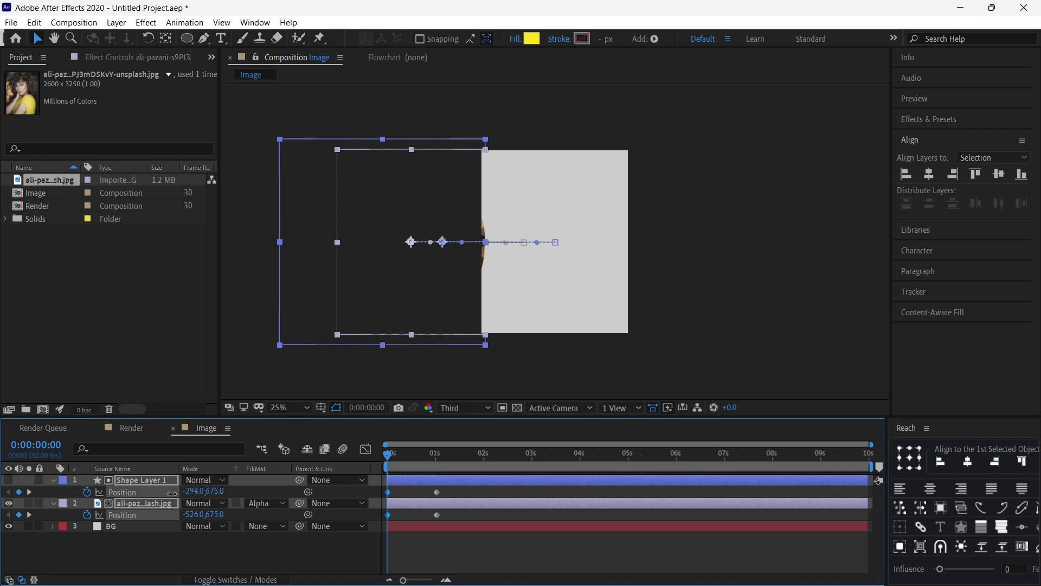
{"action": "left_click", "coordinate": [479, 542]}
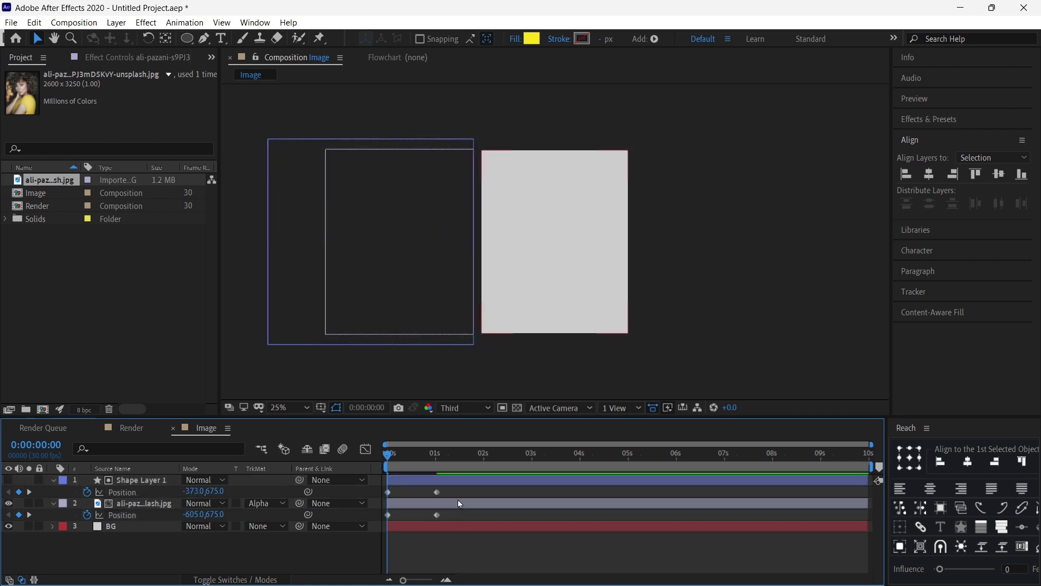
{"action": "left_click", "coordinate": [464, 480]}
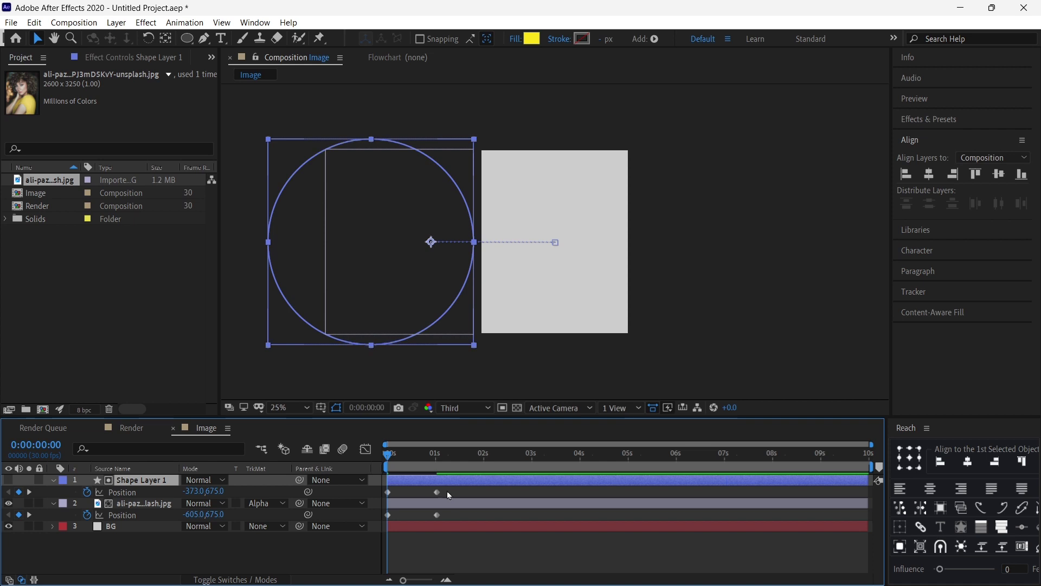
- Easy Ease the circle's Position keyframes and shape a fast-start, gentle-settle speed curve
{"action": "left_click", "coordinate": [447, 490]}
{"action": "left_click_drag", "start_coordinate": [386, 497], "coordinate": [439, 498]}
{"action": "right_click", "coordinate": [439, 498]}
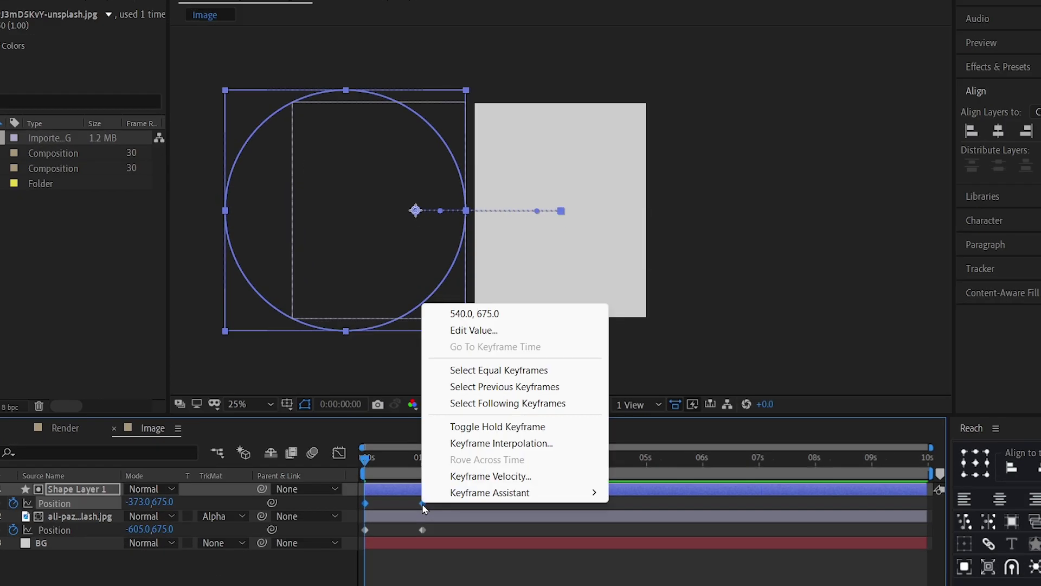
{"action": "mouse_move", "coordinate": [494, 483]}
{"action": "left_click", "coordinate": [669, 383]}
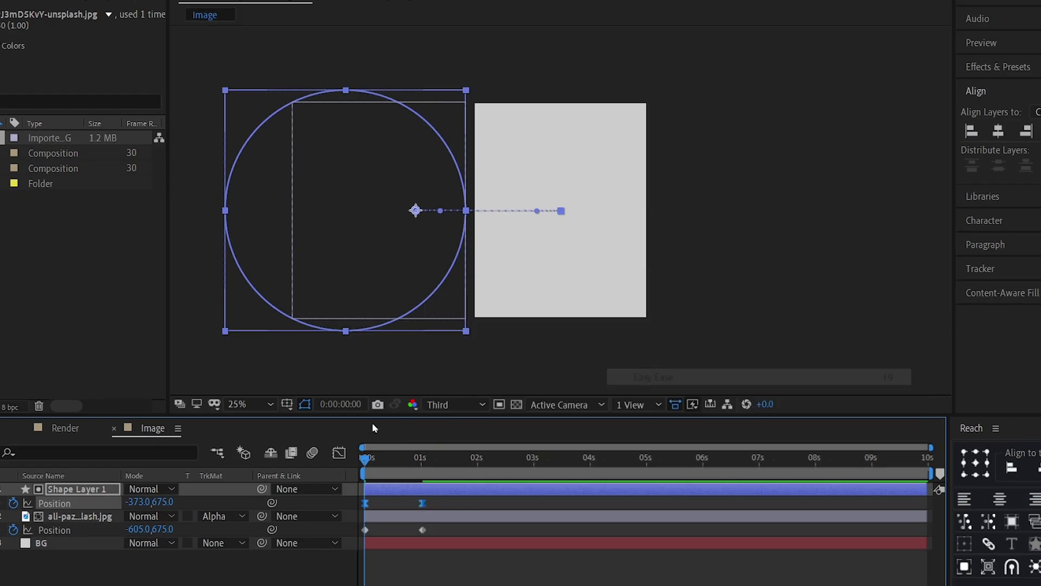
{"action": "left_click", "coordinate": [339, 453]}
{"action": "left_click_drag", "start_coordinate": [448, 539], "coordinate": [361, 576]}
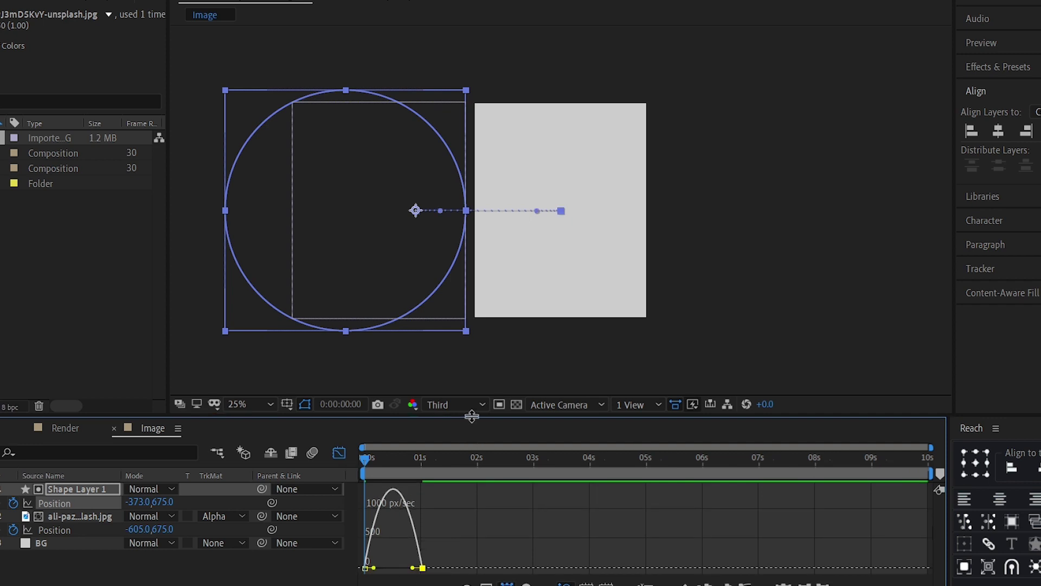
{"action": "left_click_drag", "start_coordinate": [470, 417], "coordinate": [490, 345]}
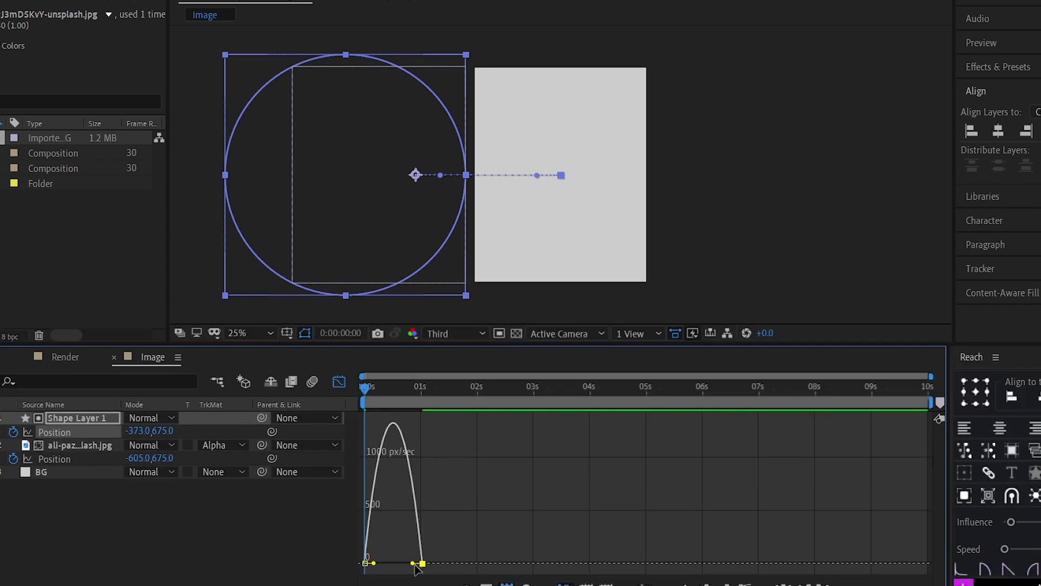
{"action": "left_click_drag", "start_coordinate": [413, 563], "coordinate": [394, 563]}
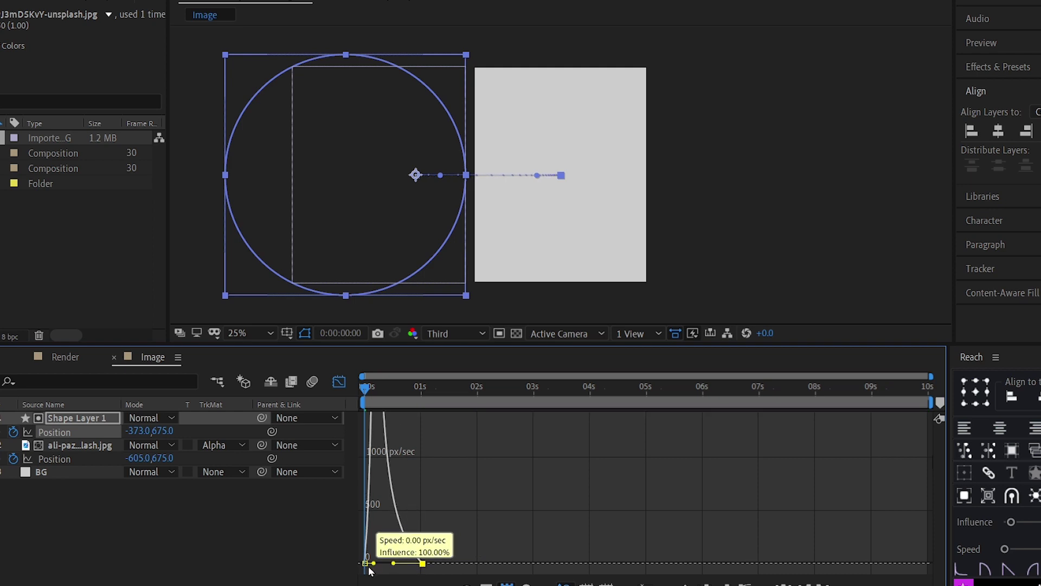
{"action": "key", "text": "space"}
{"action": "key", "text": "space"}
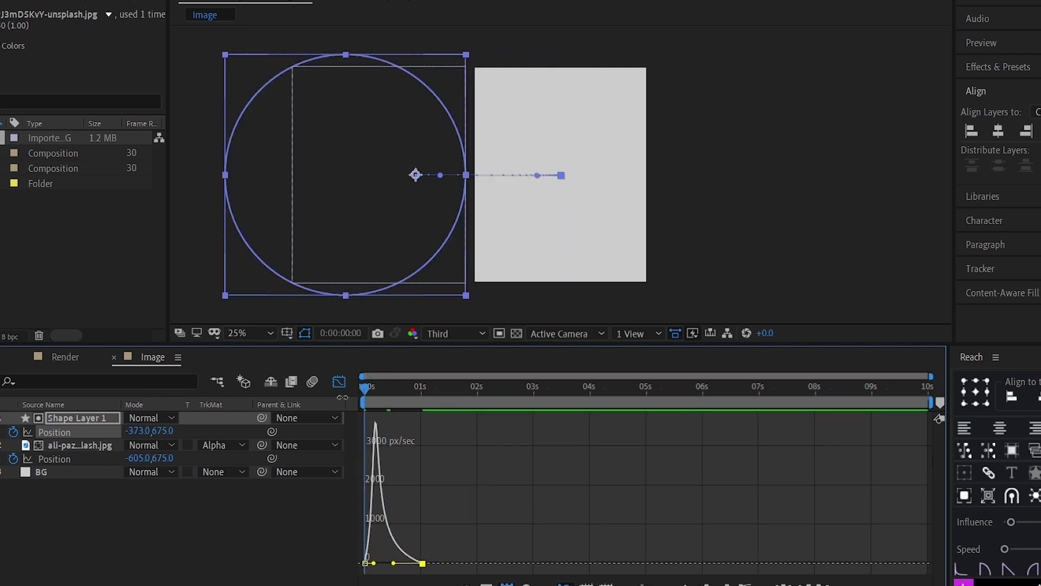
{"action": "key", "text": "shift+F3"}
- Apply Easy Ease to the photo's two Position keyframes and preview the slide
{"action": "left_click_drag", "start_coordinate": [357, 461], "coordinate": [359, 460]}
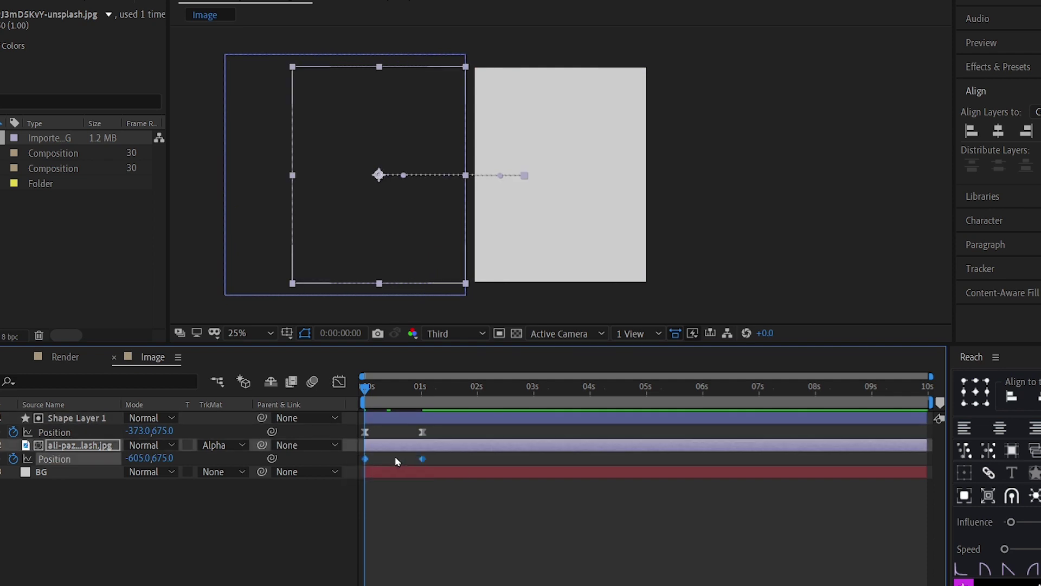
{"action": "right_click", "coordinate": [421, 457]}
{"action": "mouse_move", "coordinate": [571, 452]}
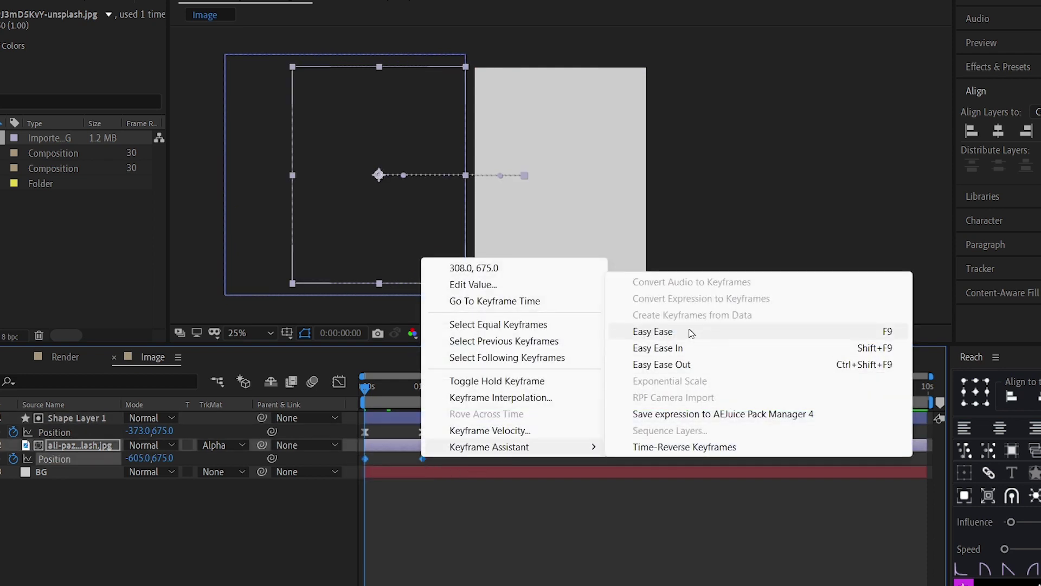
{"action": "left_click", "coordinate": [653, 331]}
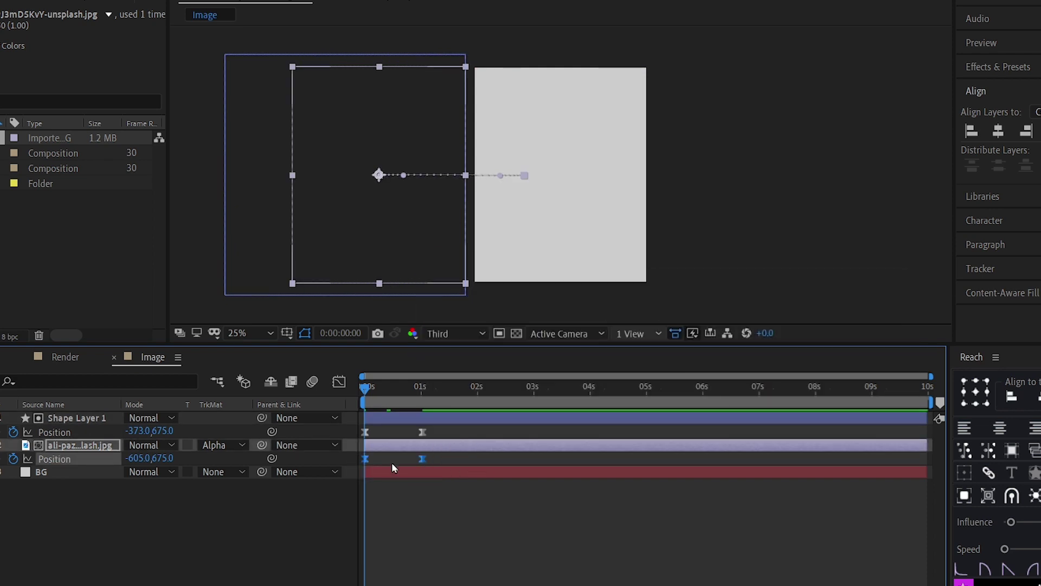
{"action": "key", "text": "space"}
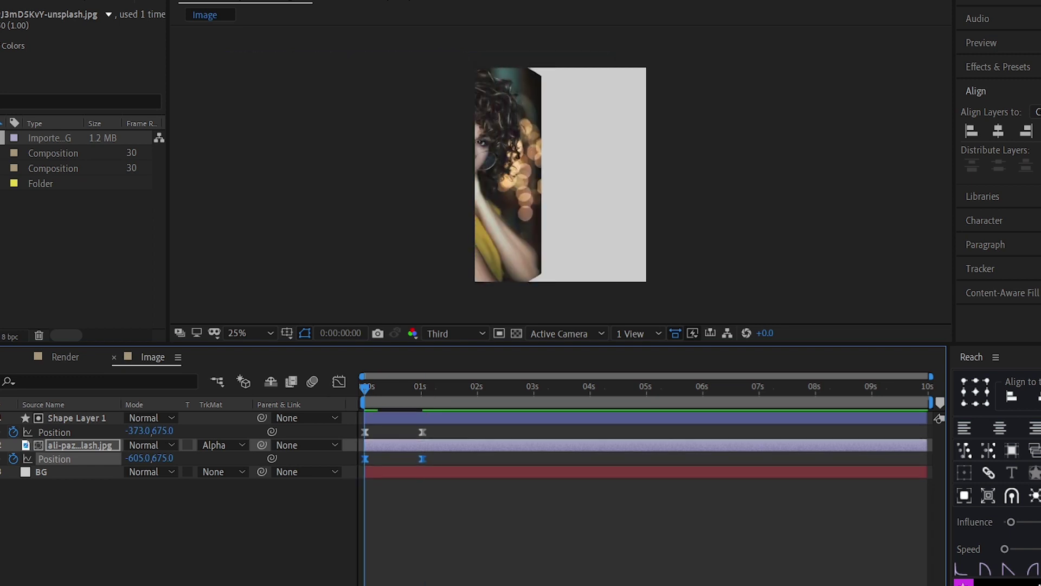
{"action": "key", "text": "space"}
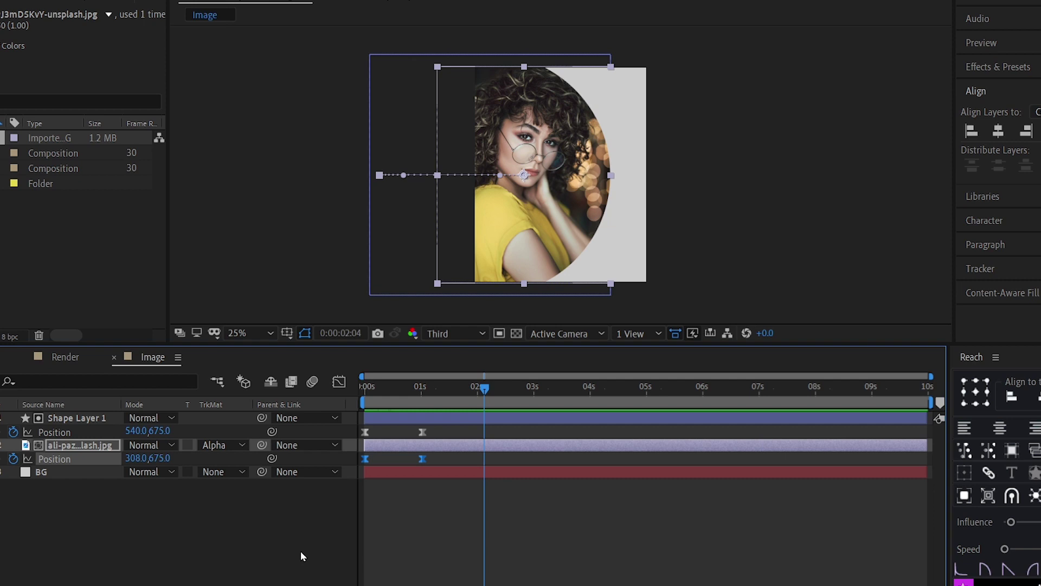
- Shift the photo's final Position keyframe slightly earlier, just under 1s, and preview
{"action": "mouse_move", "coordinate": [362, 379]}
{"action": "left_mouse_down"}
{"action": "mouse_move", "coordinate": [423, 380]}
{"action": "mouse_move", "coordinate": [408, 398]}
{"action": "left_mouse_up"}
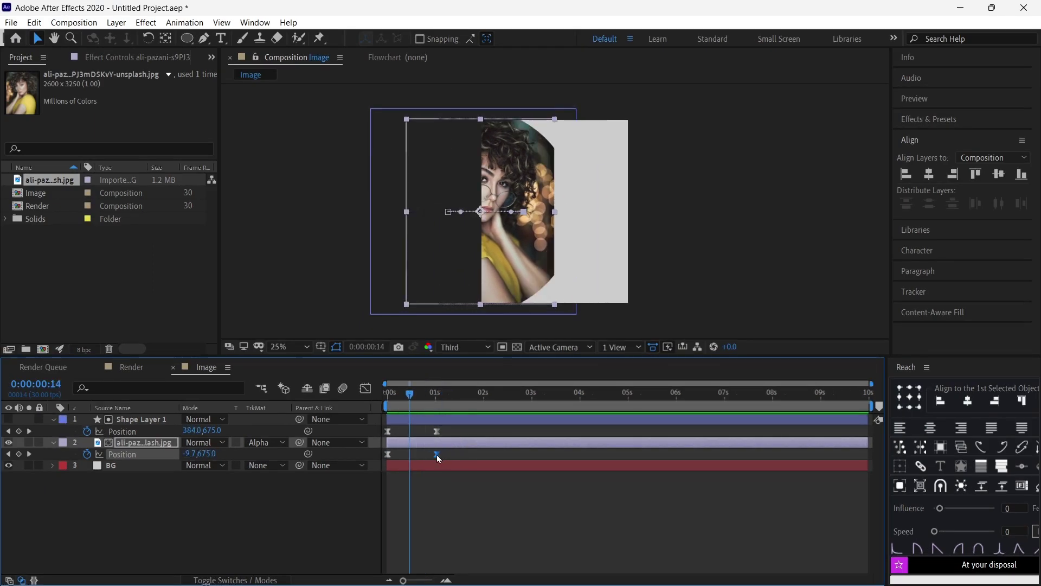
{"action": "left_click_drag", "start_coordinate": [436, 454], "coordinate": [422, 461]}
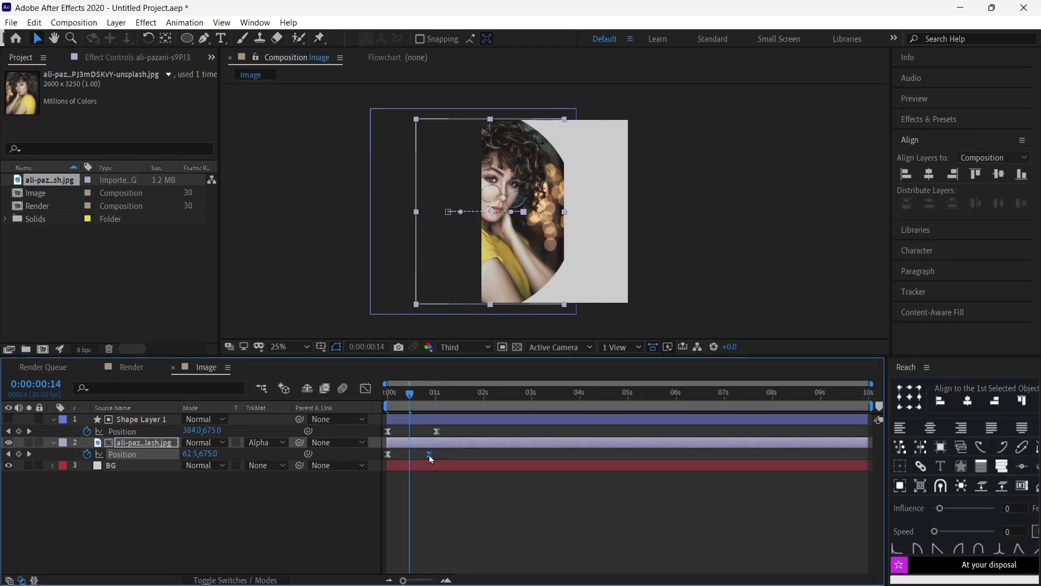
{"action": "key", "text": "Home"}
{"action": "key", "text": "space"}
{"action": "key", "text": "space"}
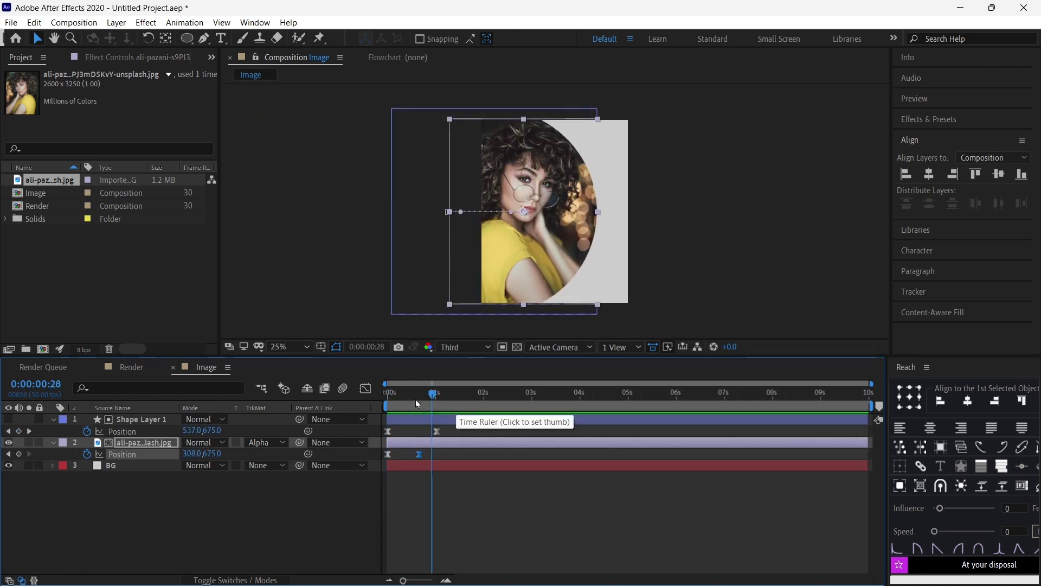
{"action": "left_click_drag", "start_coordinate": [416, 396], "coordinate": [376, 393]}
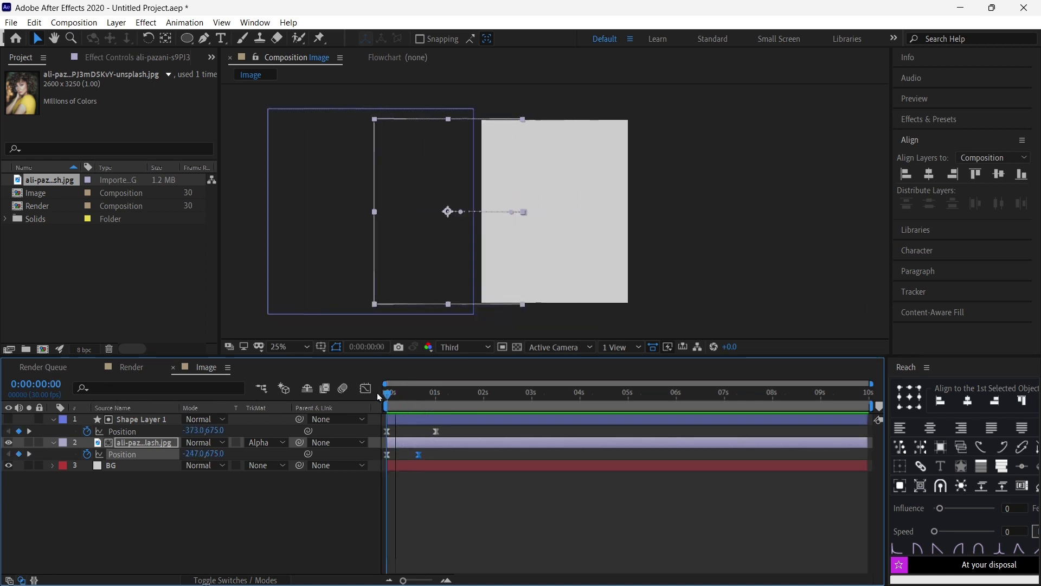
{"action": "key", "text": "space"}
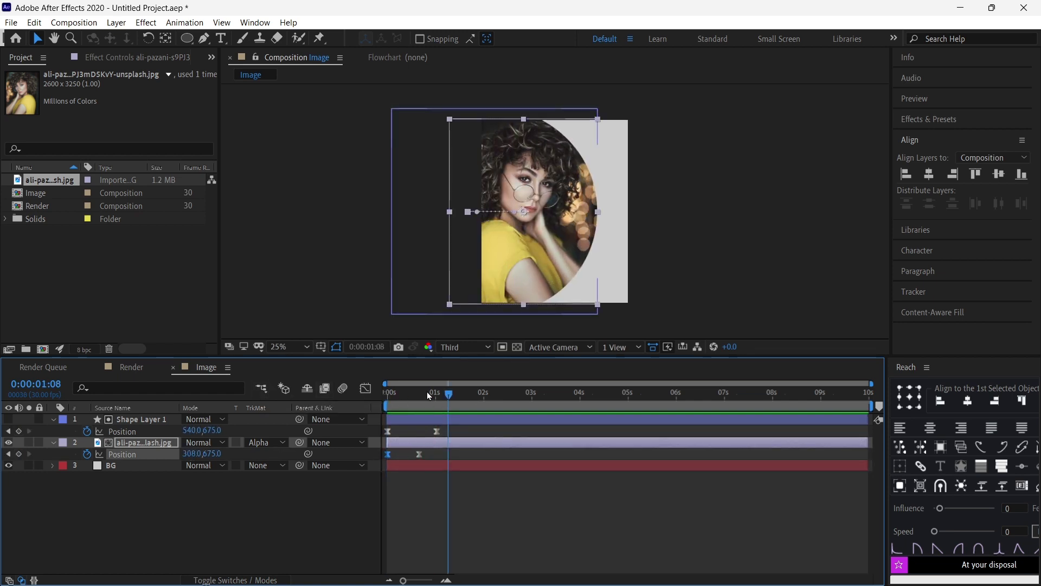
{"action": "left_click", "coordinate": [408, 395]}
{"action": "left_click", "coordinate": [114, 441]}
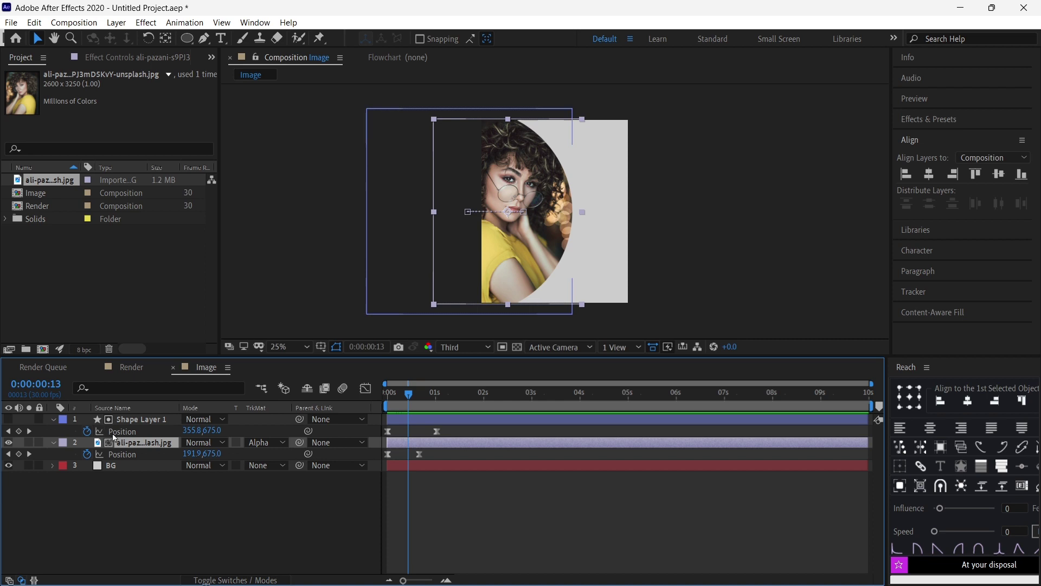
- Add a Transform effect to the photo with Scale rising from 100 to 105 at 0:00:04:00
{"action": "key", "text": "ctrl+space"}
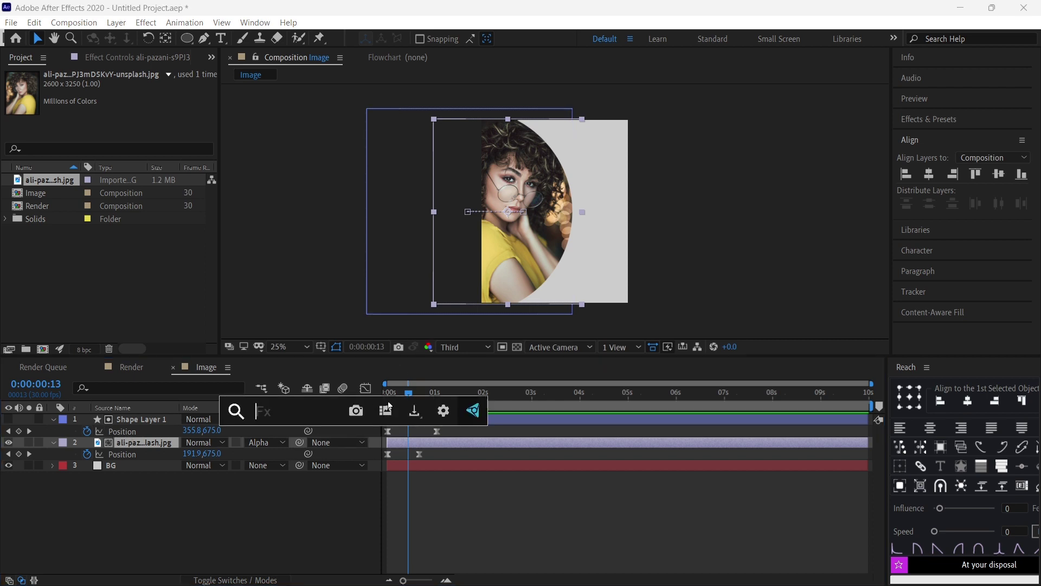
{"action": "type", "text": "tra"}
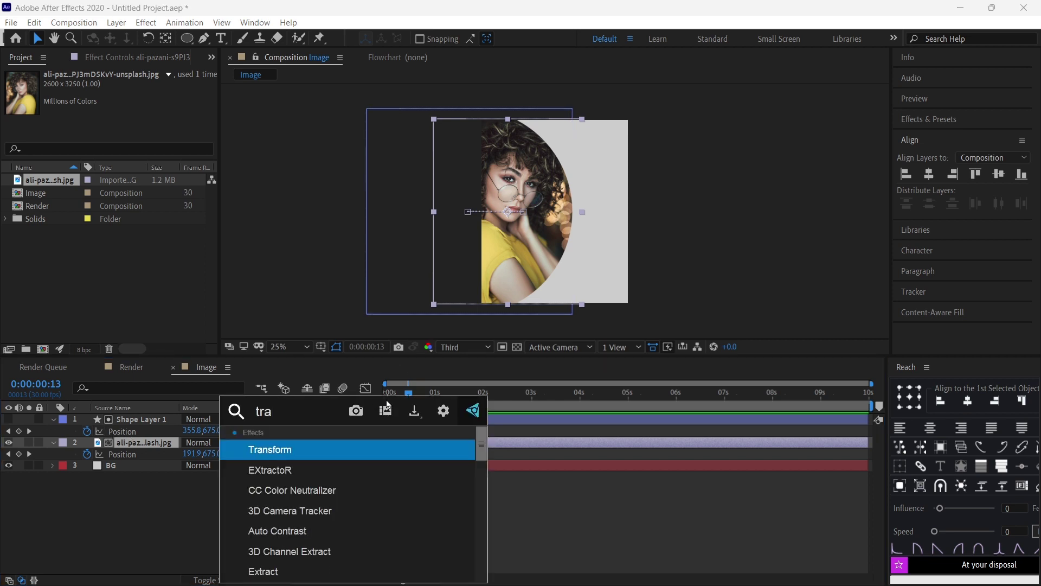
{"action": "left_click", "coordinate": [307, 454]}
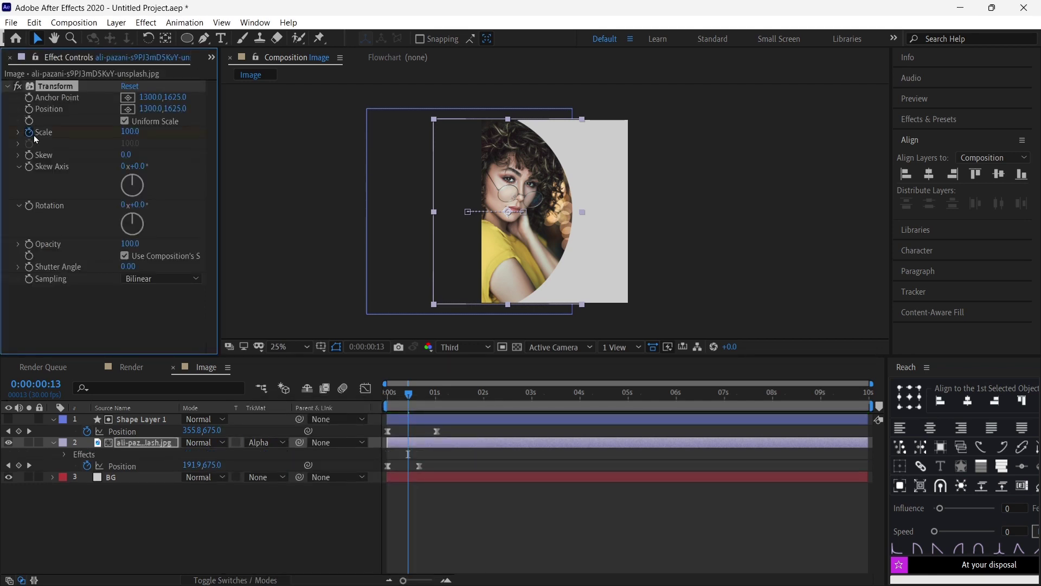
{"action": "left_click_drag", "start_coordinate": [498, 405], "coordinate": [579, 405]}
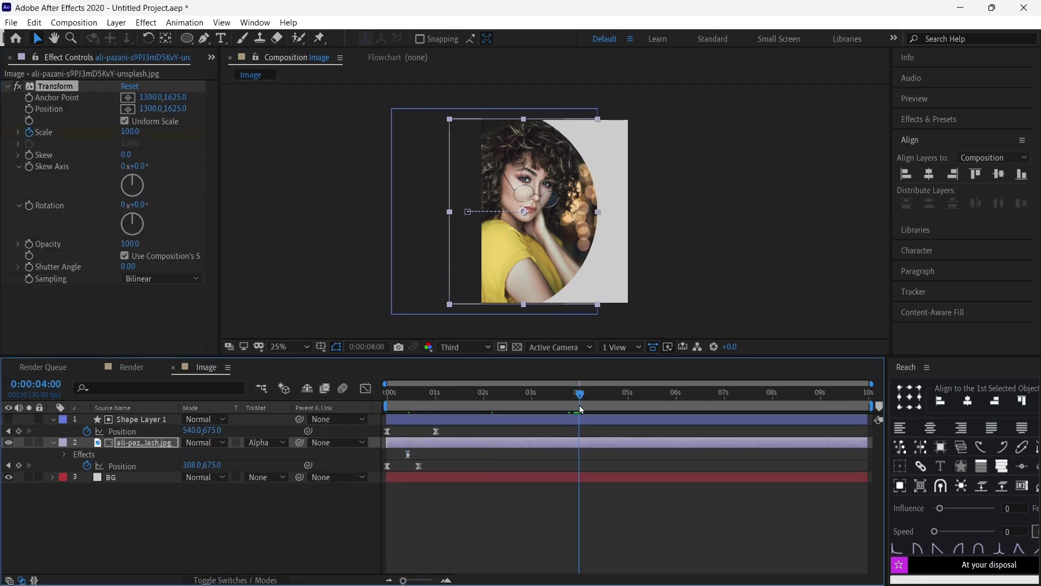
{"action": "left_click", "coordinate": [126, 130]}
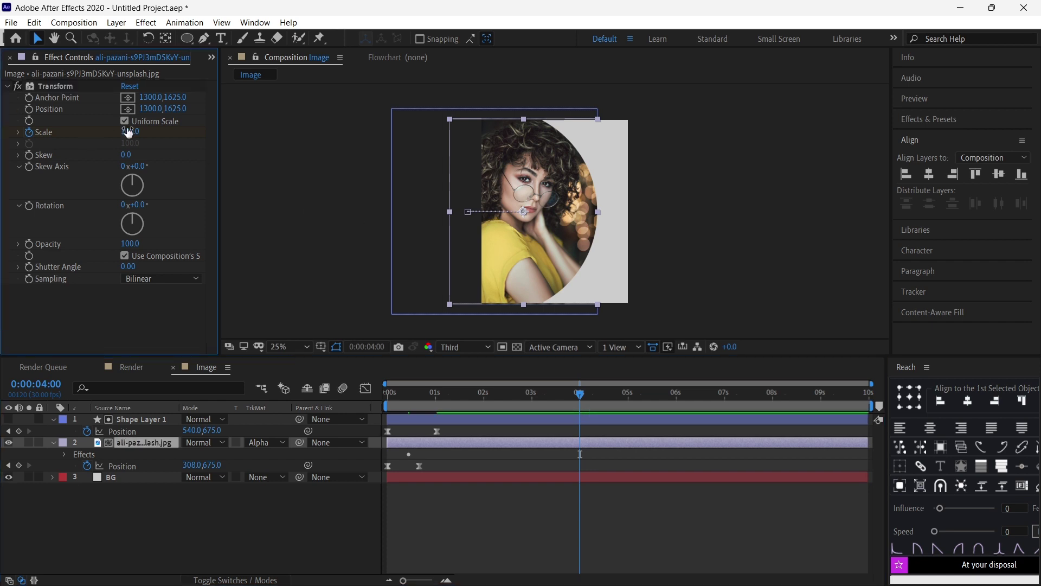
{"action": "type", "text": "105"}
{"action": "key", "text": "Return"}
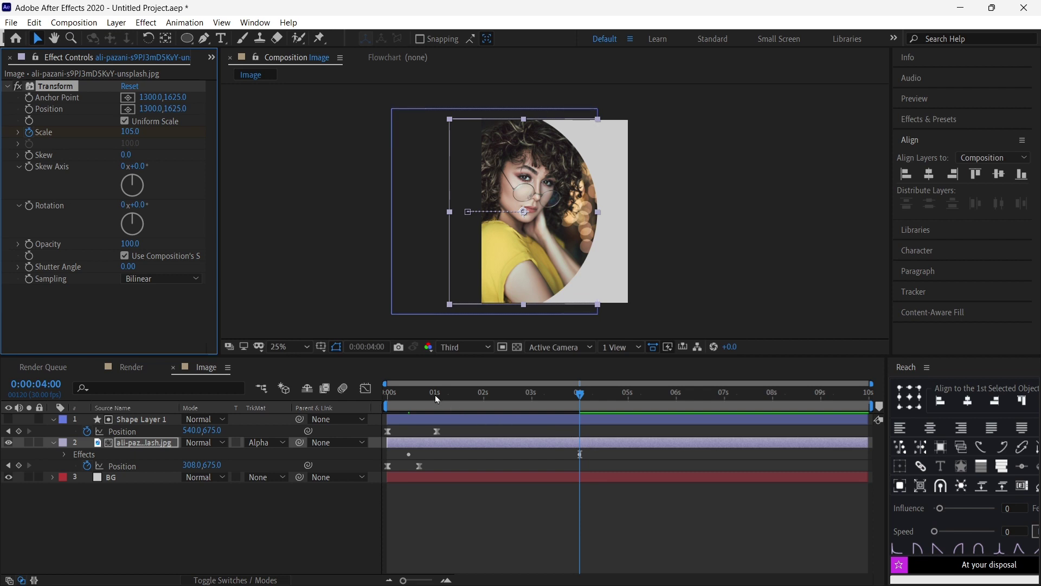
- Preview the slide and slow zoom, then collapse the photo and circle layers' properties
{"action": "key", "text": "Home"}
{"action": "key", "text": "space"}
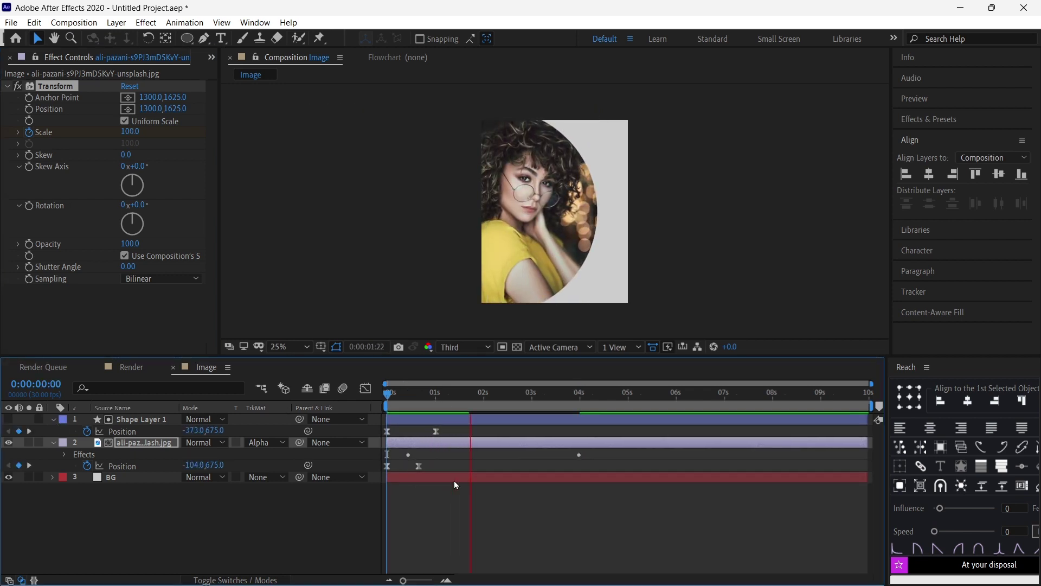
{"action": "key", "text": "space"}
{"action": "left_click_drag", "start_coordinate": [448, 400], "coordinate": [278, 399]}
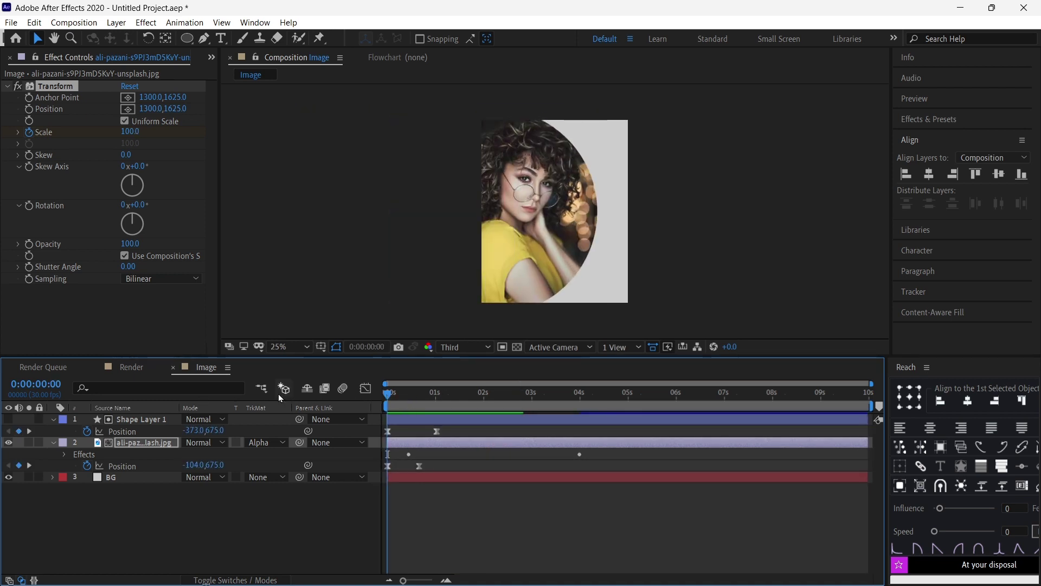
{"action": "mouse_move", "coordinate": [411, 389]}
{"action": "left_mouse_down"}
{"action": "mouse_move", "coordinate": [431, 396]}
{"action": "mouse_move", "coordinate": [407, 444]}
{"action": "mouse_move", "coordinate": [418, 466]}
{"action": "left_mouse_up"}
{"action": "key", "text": "Home"}
{"action": "key", "text": "space"}
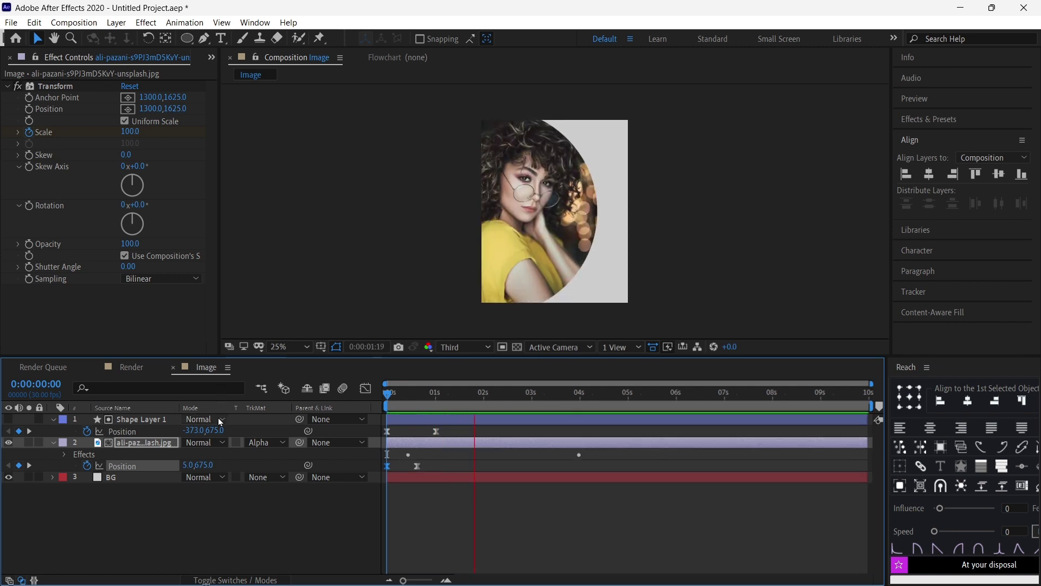
{"action": "key", "text": "space"}
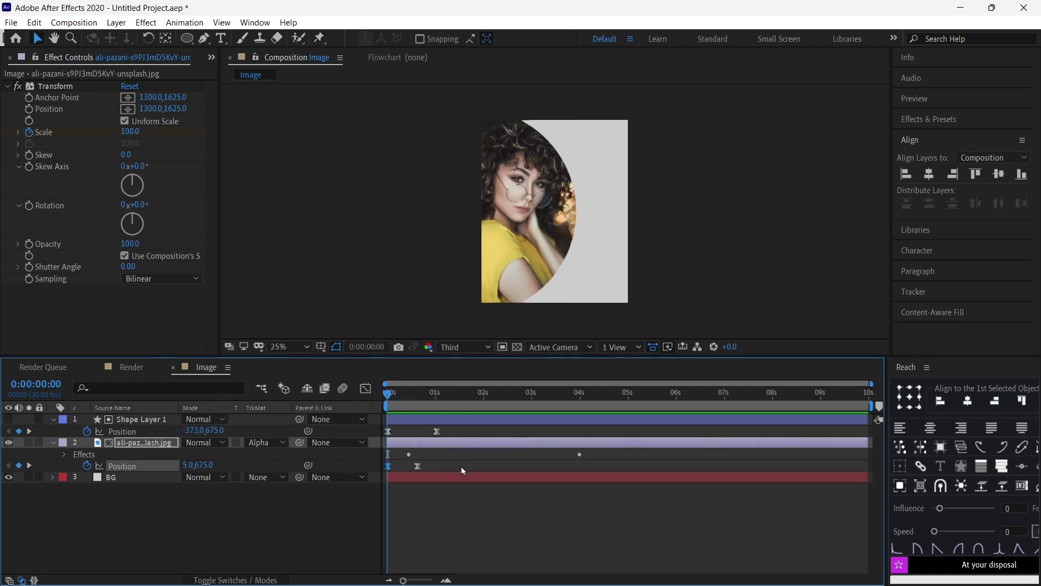
{"action": "key", "text": "space"}
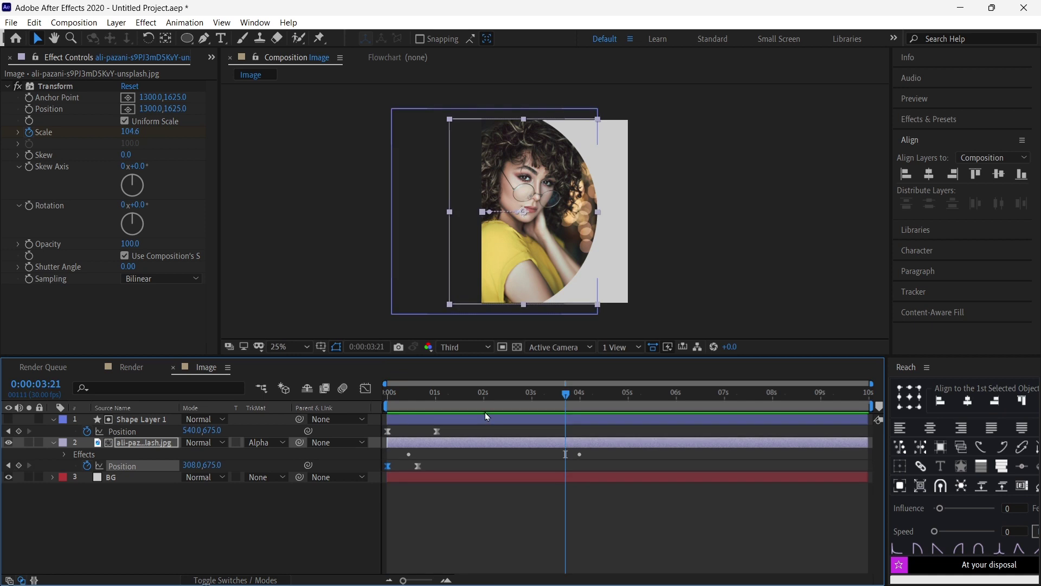
{"action": "left_click_drag", "start_coordinate": [453, 400], "coordinate": [407, 400]}
{"action": "left_click", "coordinate": [53, 443]}
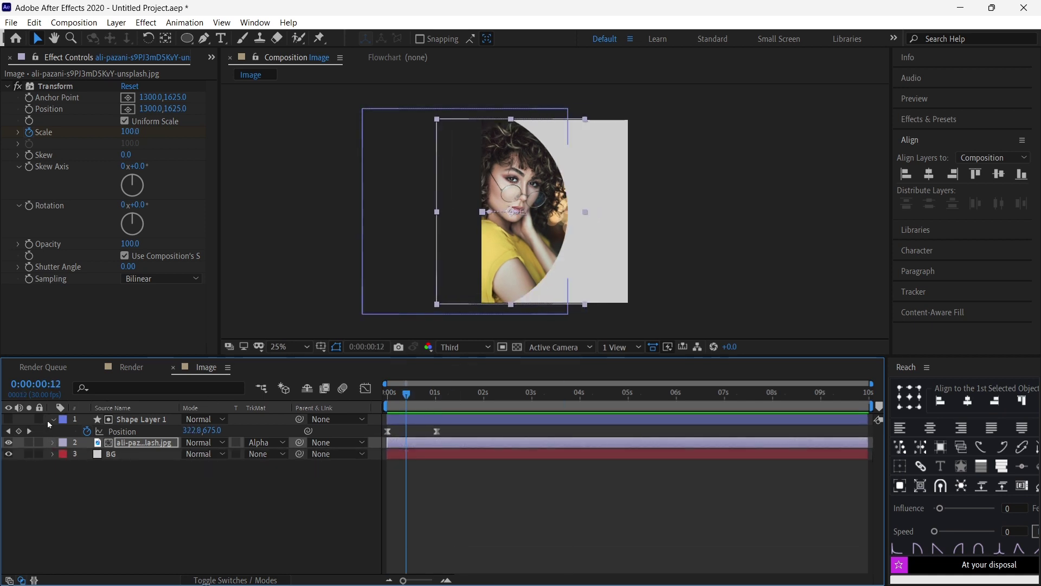
{"action": "left_click", "coordinate": [52, 418]}
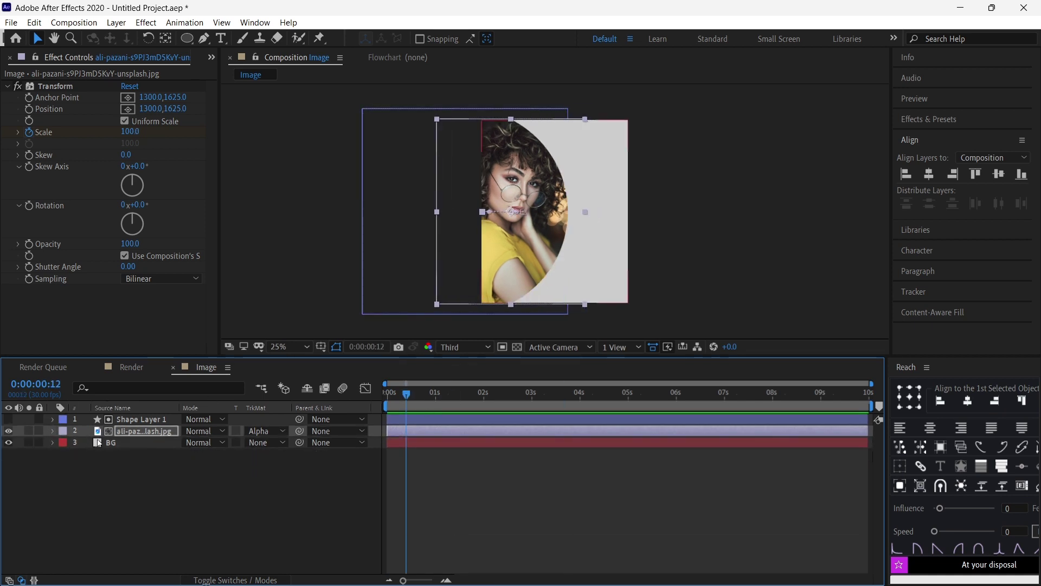
{"action": "left_click", "coordinate": [157, 421]}
- Duplicate the circle layer, reorder the photo layer, and start the photo and Shape Layer 1 slightly later
{"action": "key", "text": "ctrl+d"}
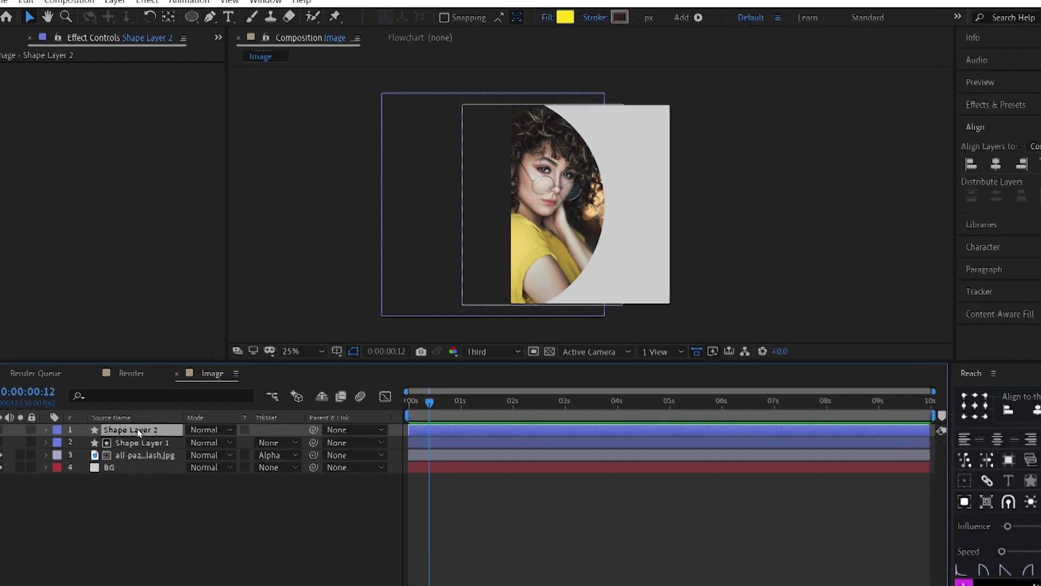
{"action": "left_click_drag", "start_coordinate": [135, 442], "coordinate": [136, 476]}
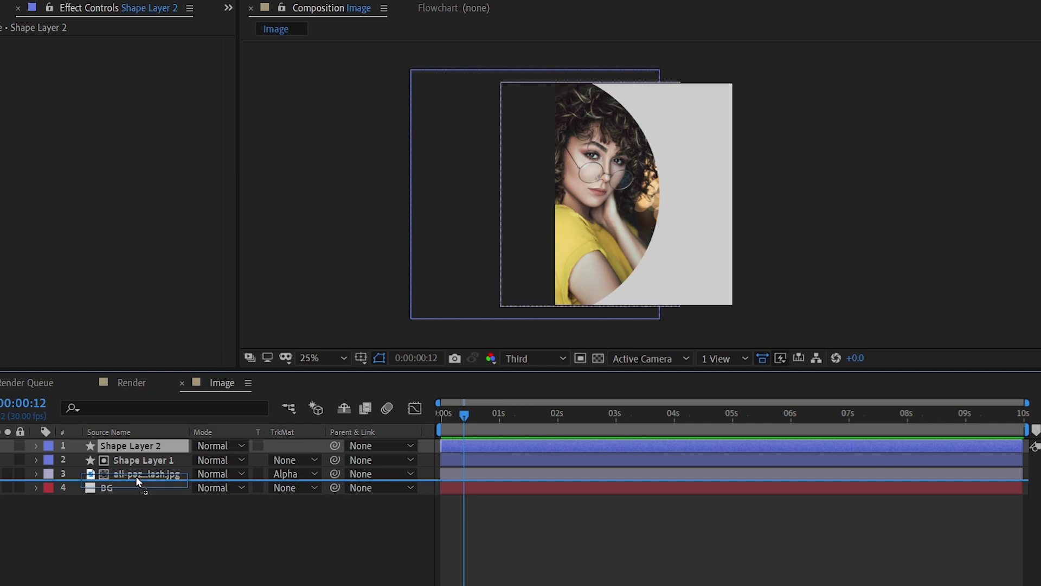
{"action": "left_click_drag", "start_coordinate": [463, 429], "coordinate": [338, 429]}
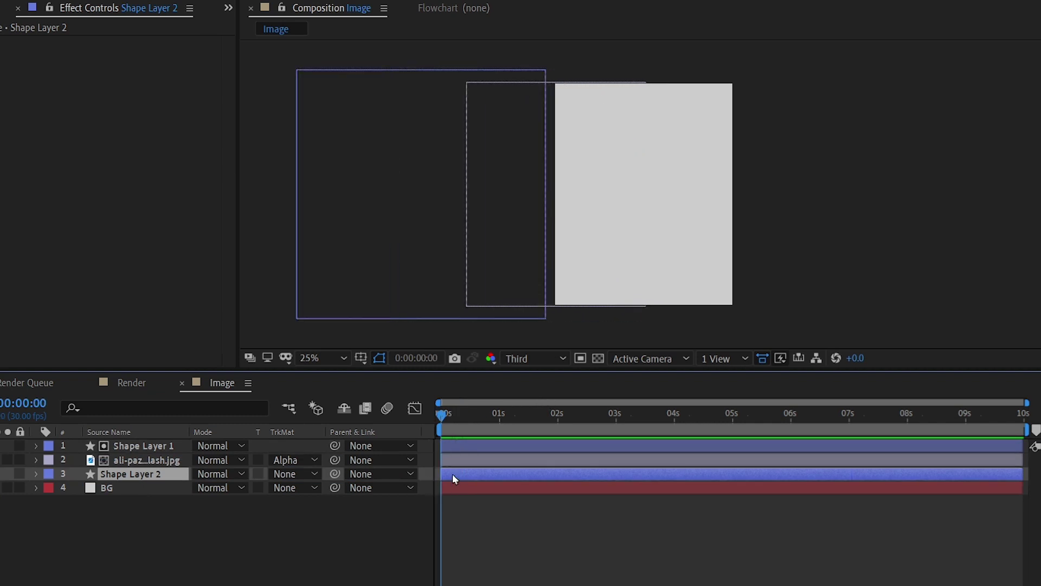
{"action": "left_click", "coordinate": [466, 460]}
{"action": "left_click", "coordinate": [468, 448], "text": "ctrl"}
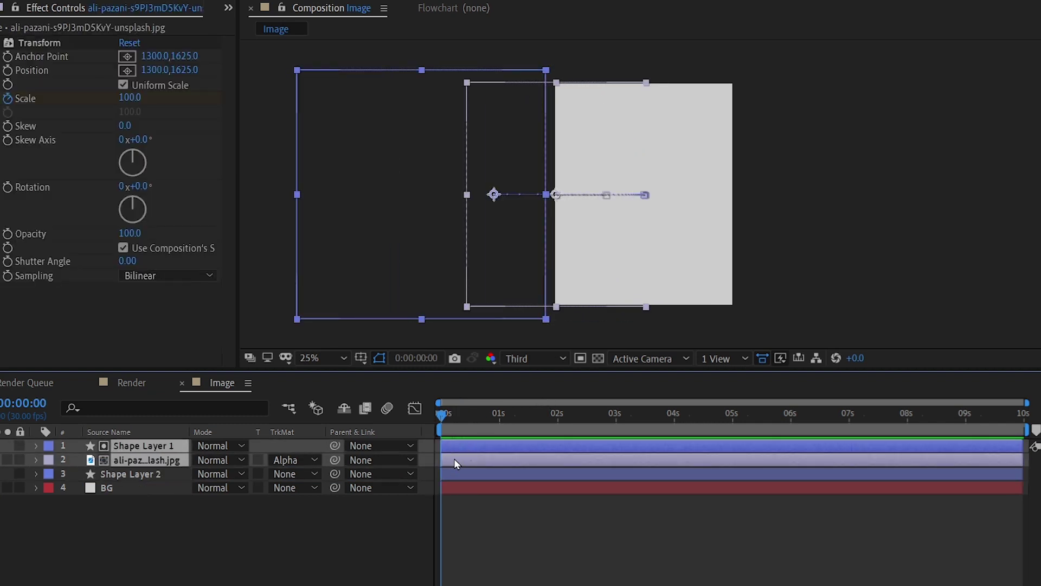
{"action": "left_click_drag", "start_coordinate": [454, 460], "coordinate": [464, 461]}
- Preview the opening animation from the first frame, scrubbing through the yellow circle's slide-in
{"action": "key", "text": "space"}
{"action": "key", "text": "space"}
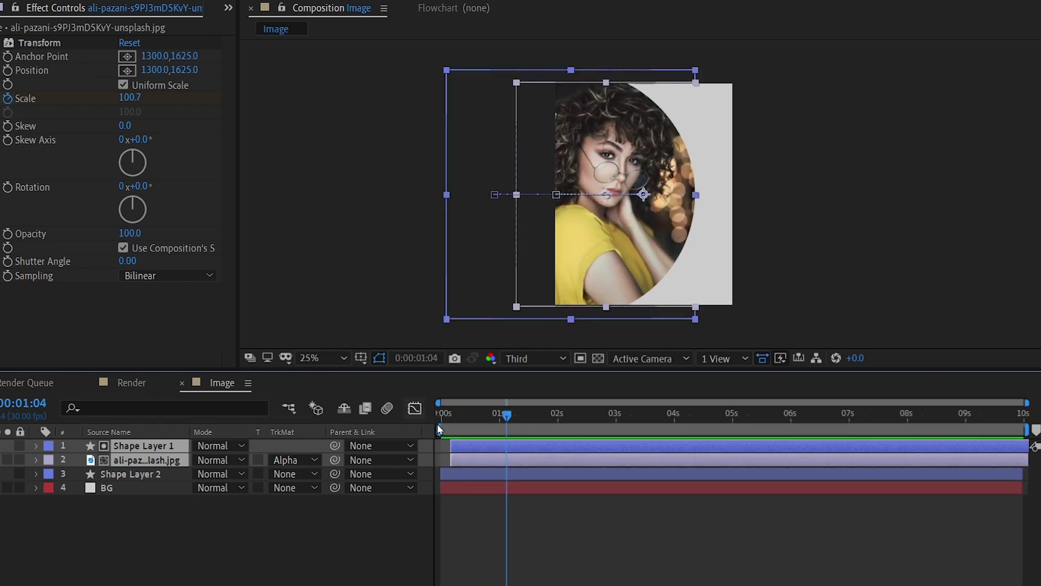
{"action": "key", "text": "Home"}
{"action": "key", "text": "ctrl+shift+a"}
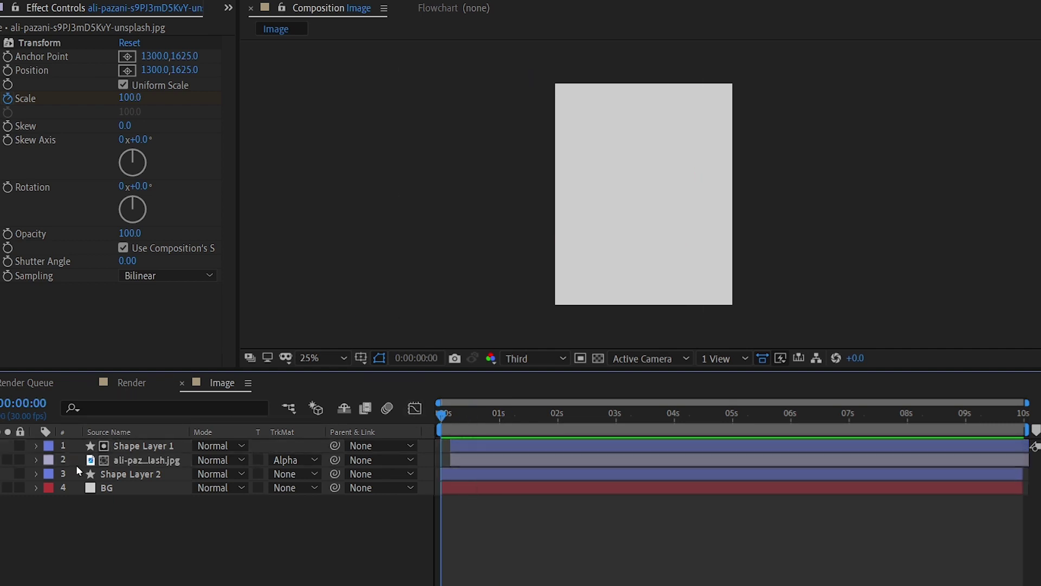
{"action": "key", "text": "space"}
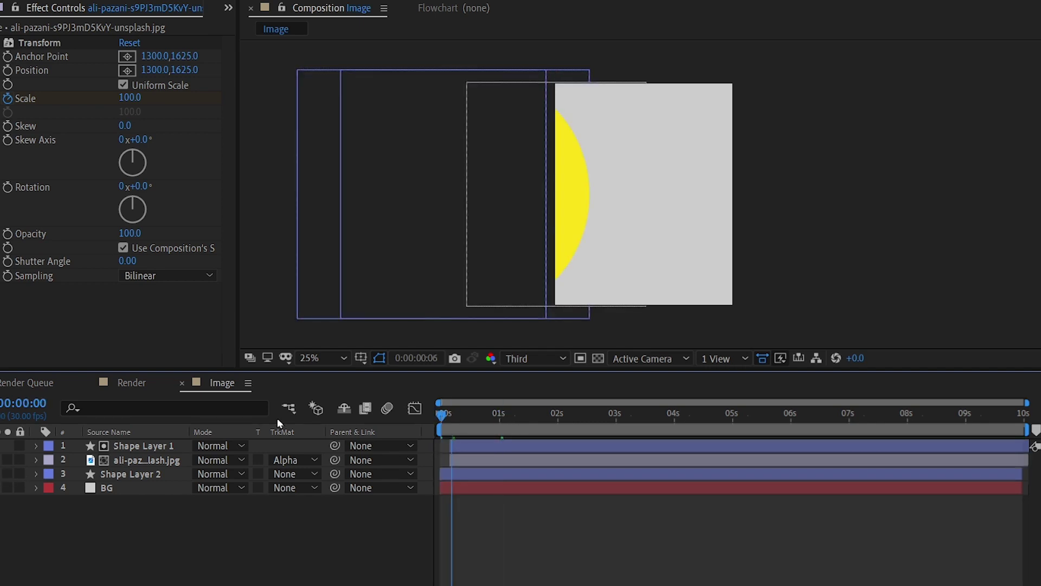
{"action": "left_click_drag", "start_coordinate": [525, 412], "coordinate": [385, 421]}
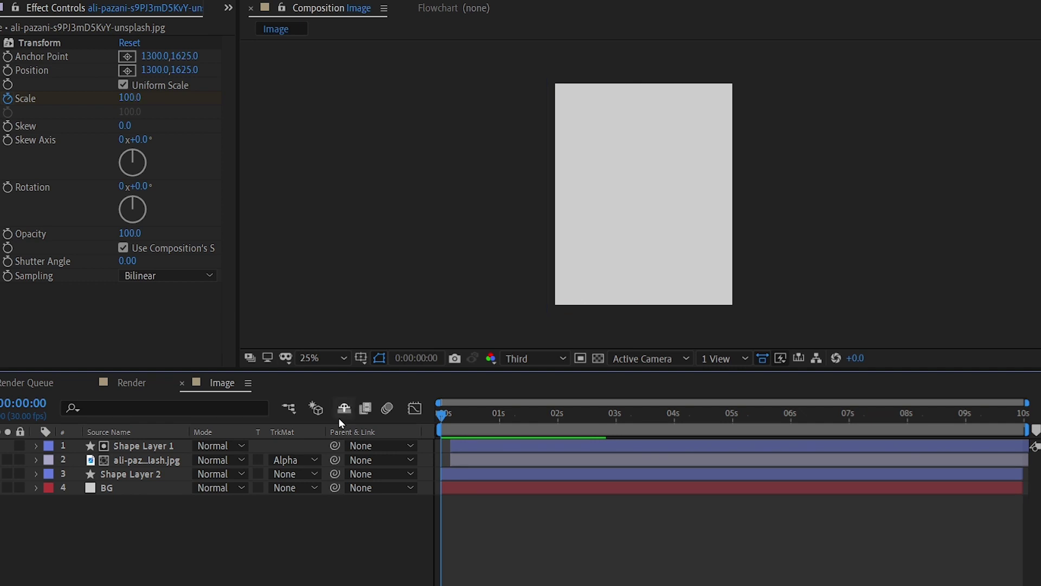
{"action": "left_click", "coordinate": [525, 413]}
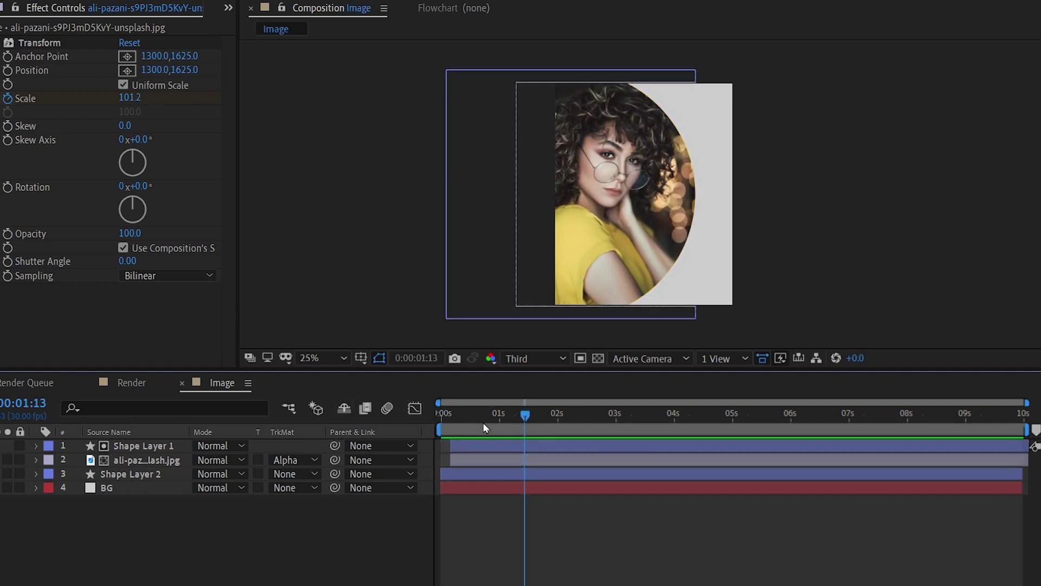
{"action": "left_click_drag", "start_coordinate": [442, 414], "coordinate": [477, 408]}
{"action": "left_click", "coordinate": [144, 445]}
- Duplicate the circle as Shape Layer 3 over the photo, trying Screen and settling on Soft Light blending
{"action": "key", "text": "ctrl+shift+h"}
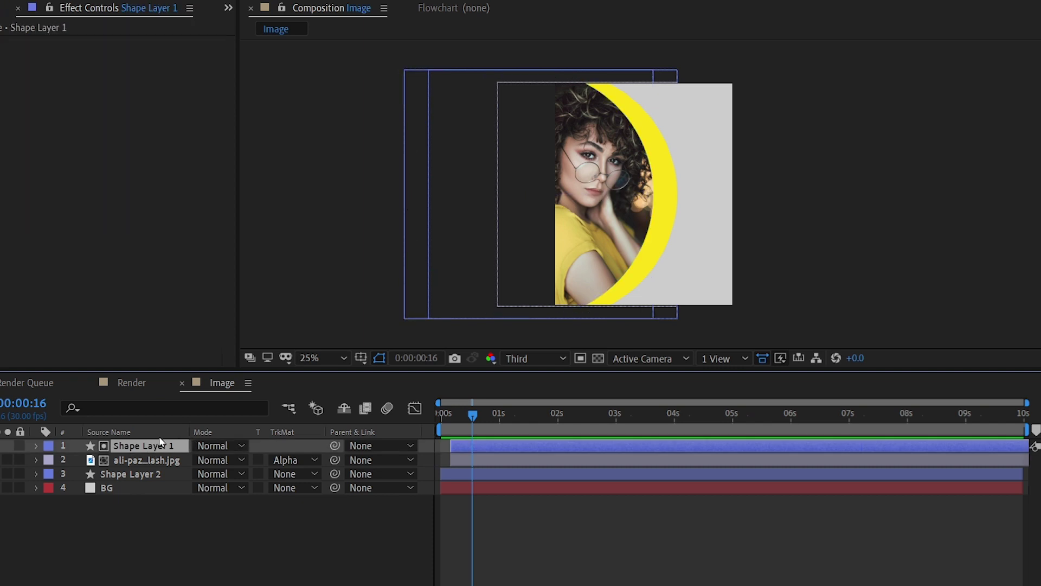
{"action": "key", "text": "ctrl+d"}
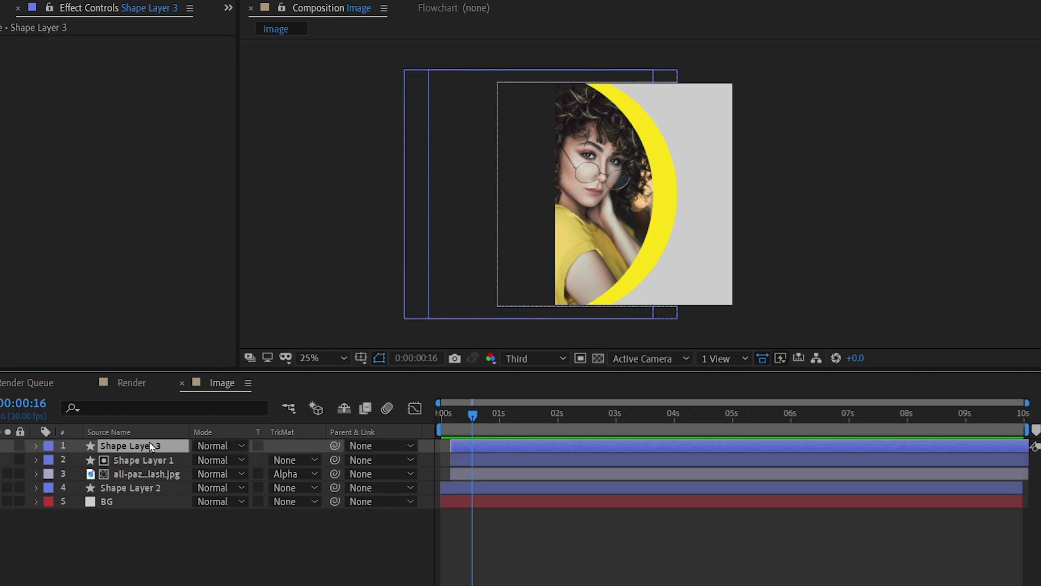
{"action": "key", "text": "ctrl+shift+h"}
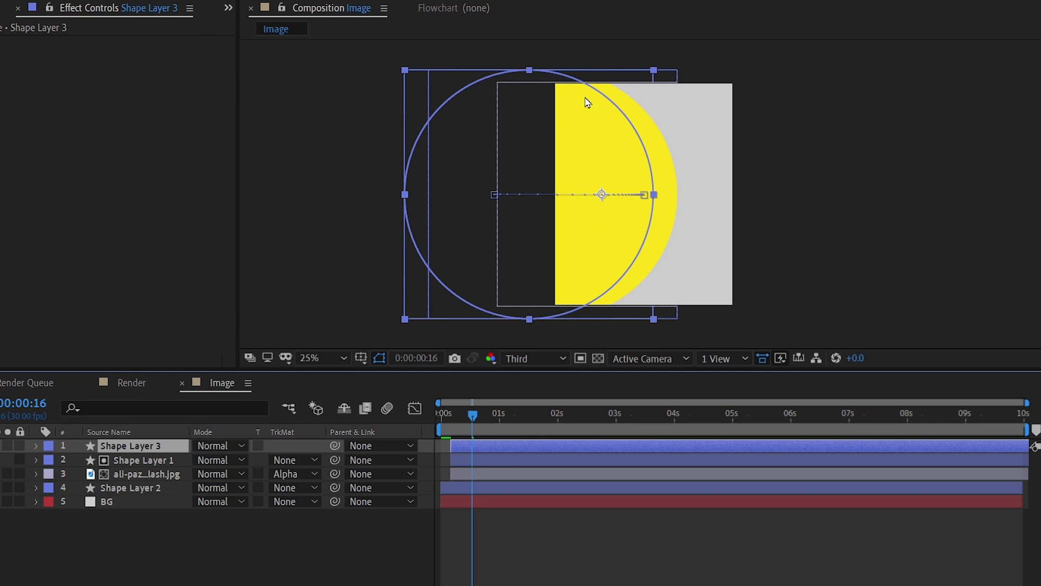
{"action": "left_click", "coordinate": [219, 446]}
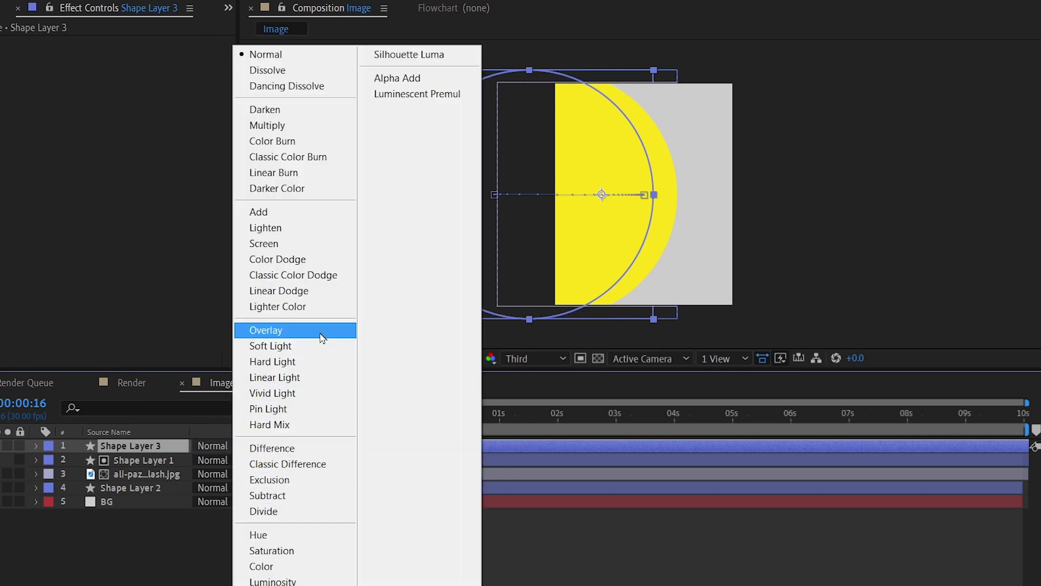
{"action": "left_click", "coordinate": [311, 245]}
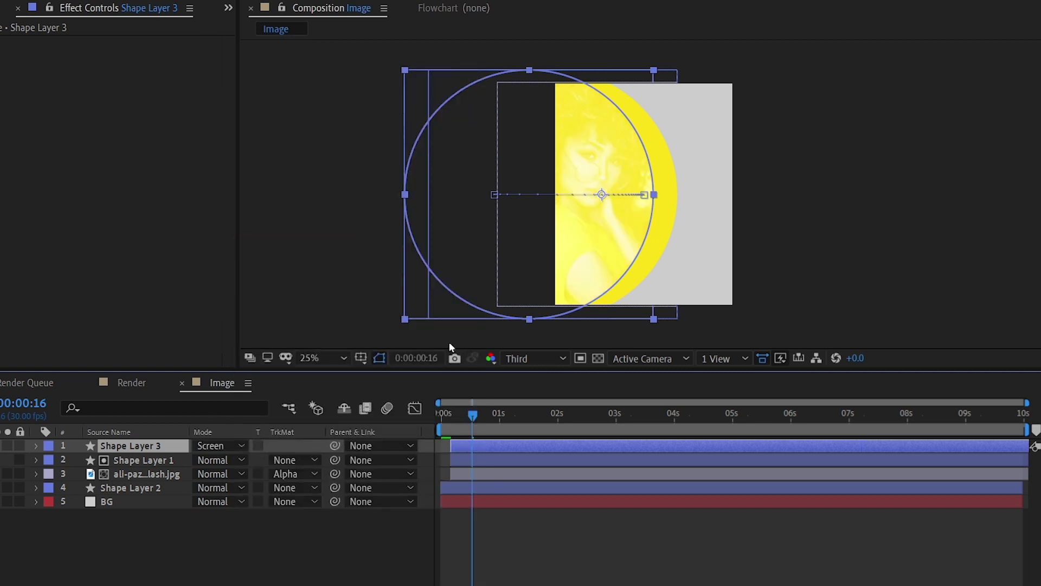
{"action": "left_click", "coordinate": [225, 446]}
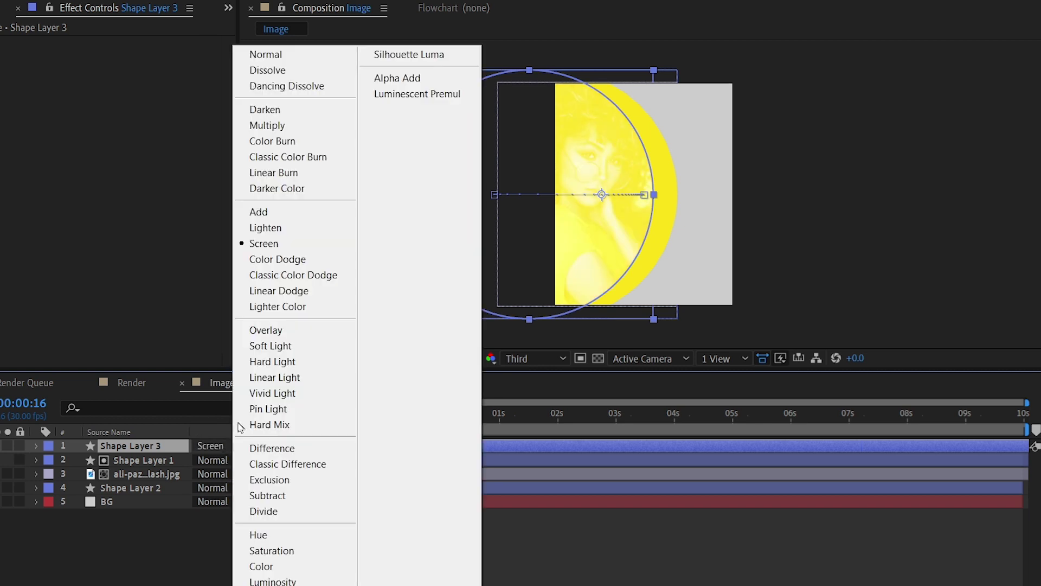
{"action": "left_click", "coordinate": [300, 346]}
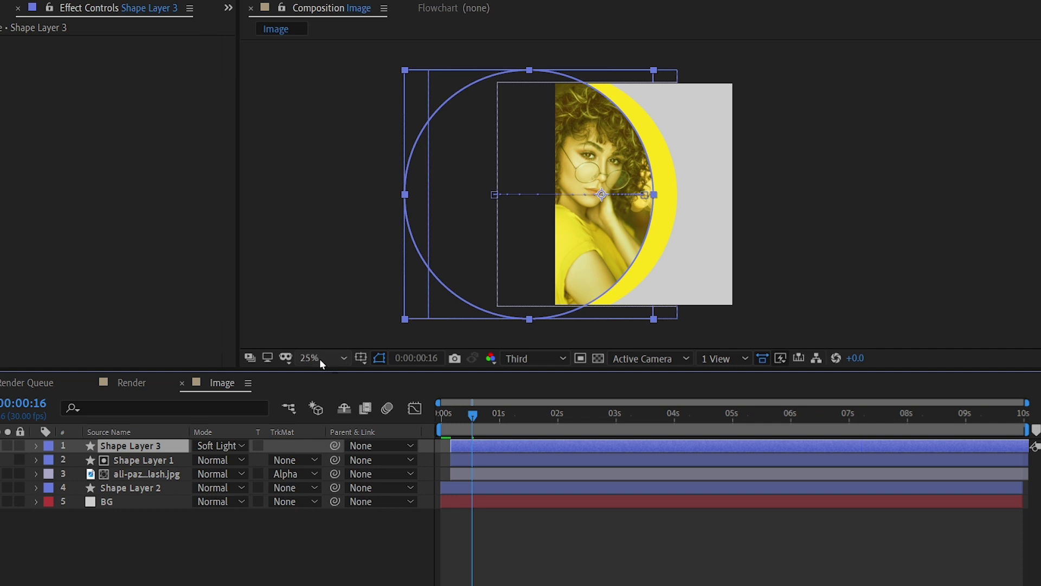
{"action": "key", "text": "Home"}
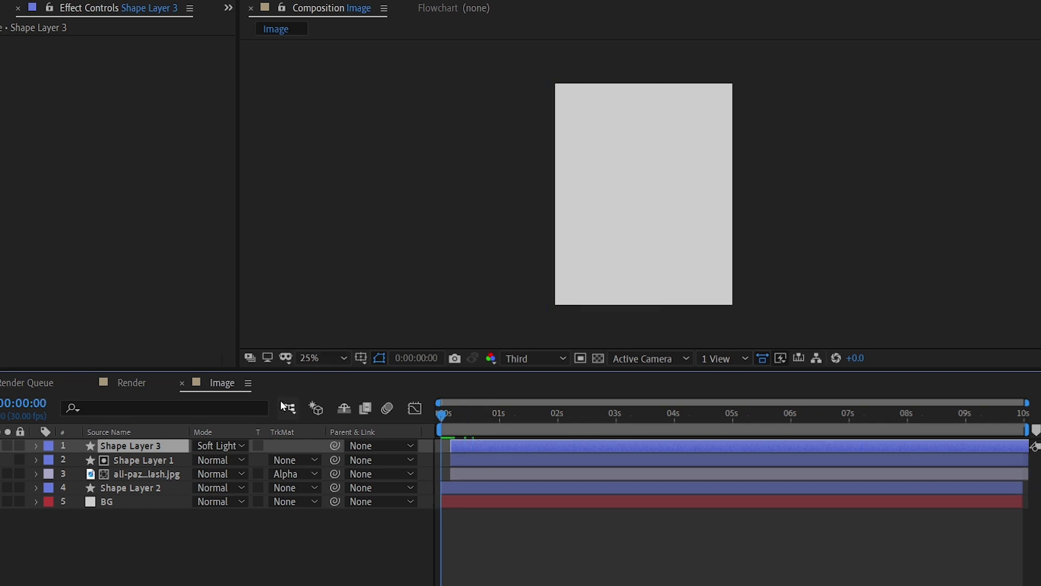
- Give Shape Layer 3 no fill and a white stroke in the toolbar
{"action": "key", "text": "space"}
{"action": "key", "text": "space"}
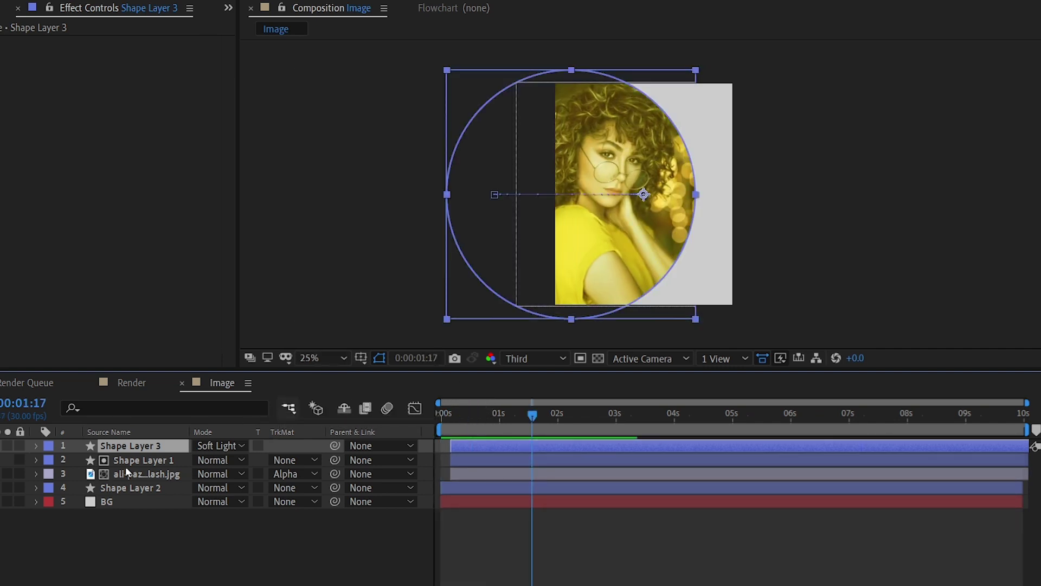
{"action": "left_click", "coordinate": [596, 2]}
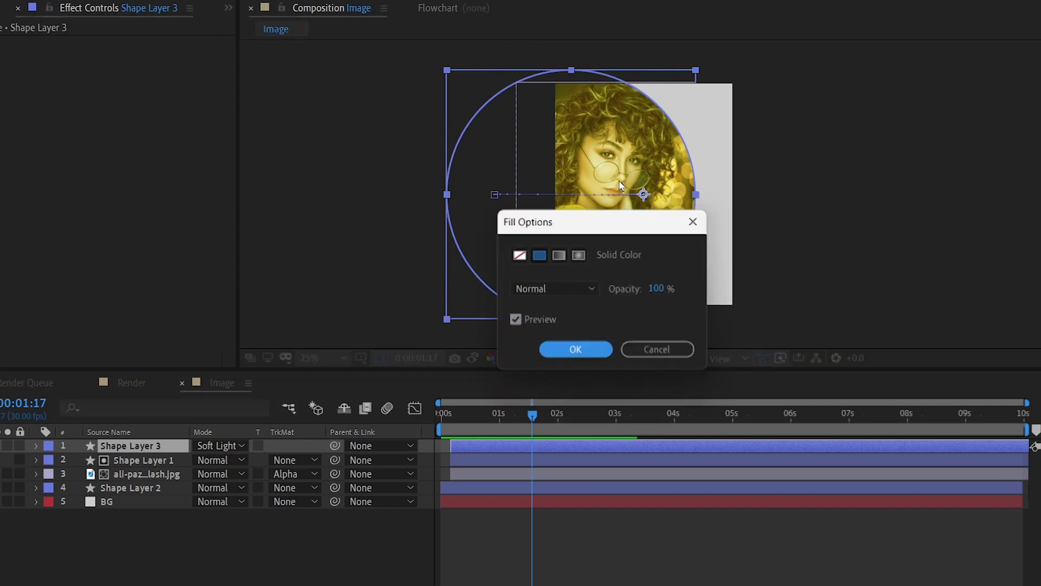
{"action": "left_click", "coordinate": [520, 255]}
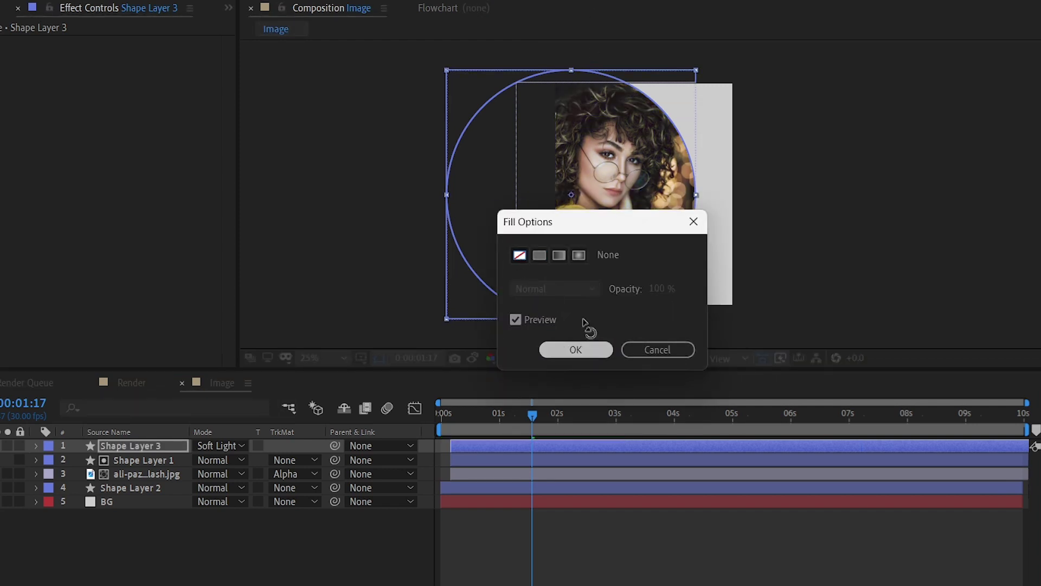
{"action": "left_click", "coordinate": [576, 349]}
{"action": "left_click", "coordinate": [630, 3]}
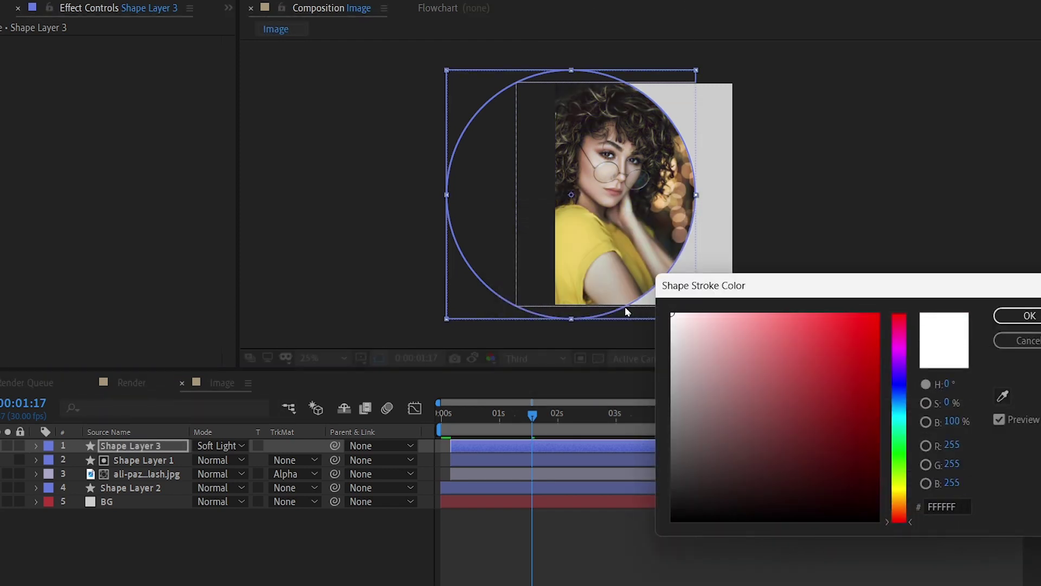
{"action": "left_click", "coordinate": [1022, 320]}
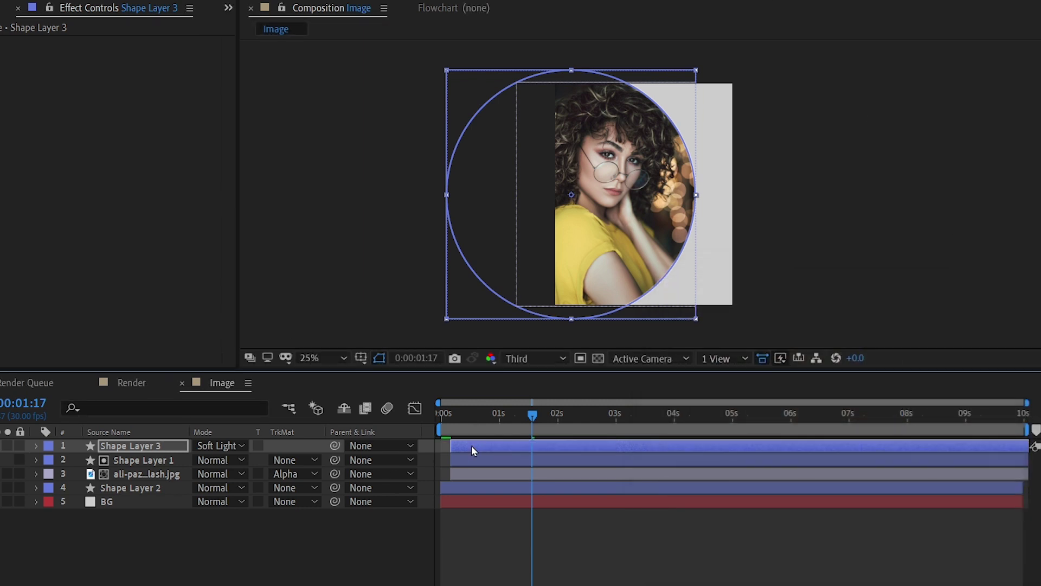
- Start Shape Layer 3 a few frames later and change its fill to light grey E7E7E7
{"action": "left_click_drag", "start_coordinate": [471, 445], "coordinate": [486, 447]}
{"action": "key", "text": "space"}
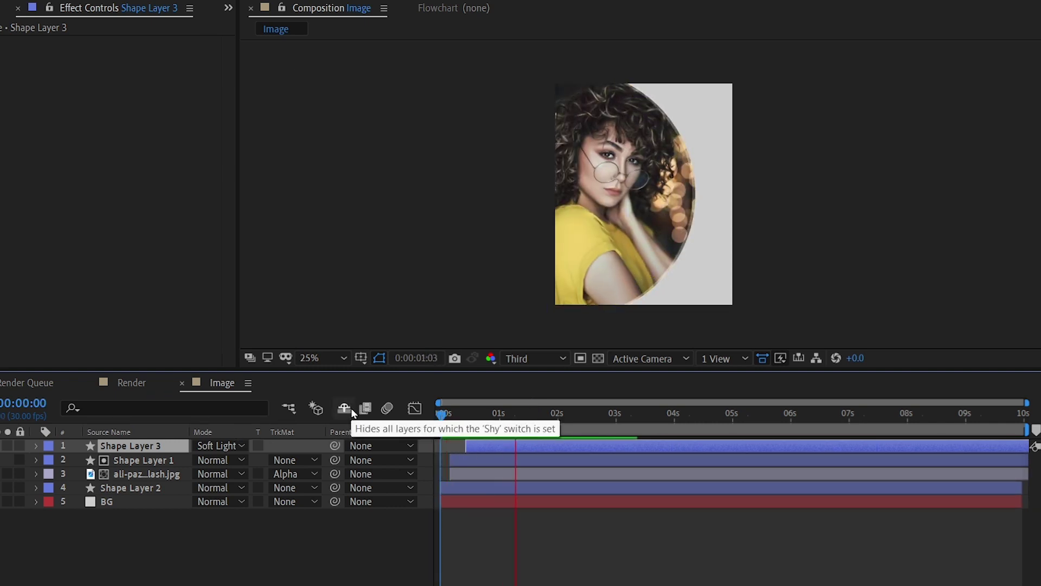
{"action": "key", "text": "space"}
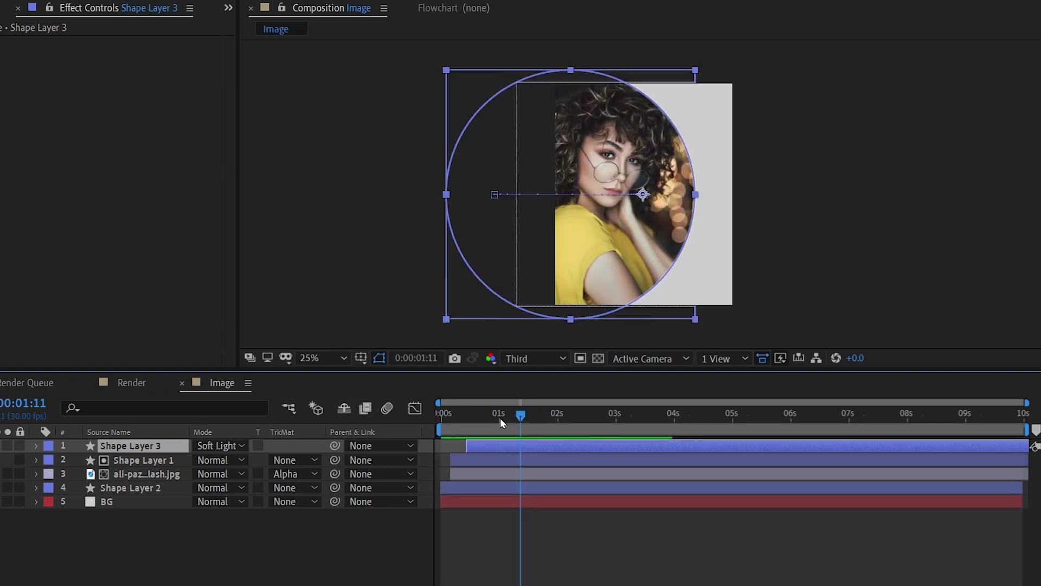
{"action": "left_click_drag", "start_coordinate": [500, 422], "coordinate": [441, 415]}
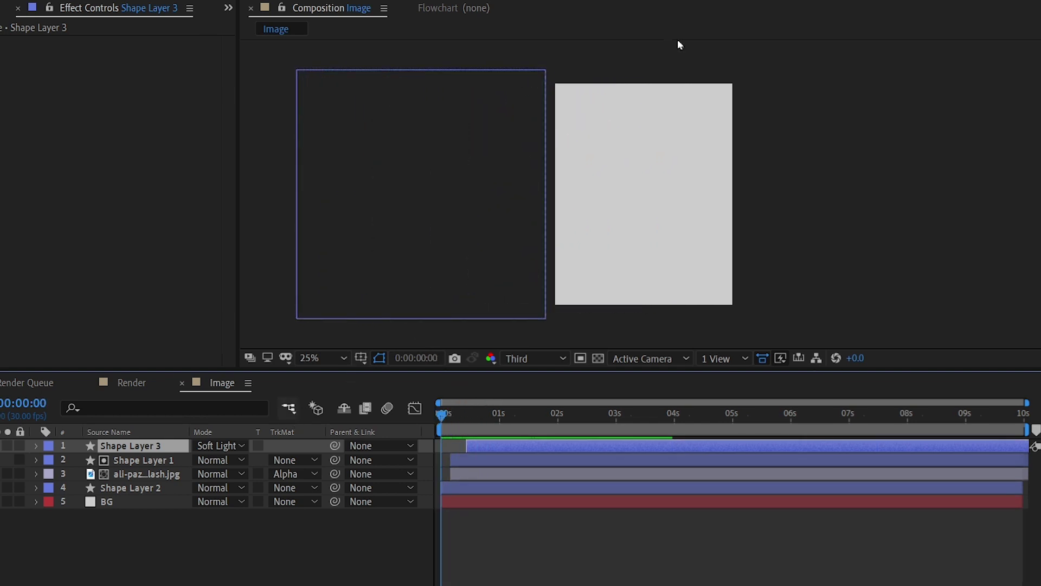
{"action": "left_click", "coordinate": [533, 38]}
{"action": "left_click", "coordinate": [578, 317]}
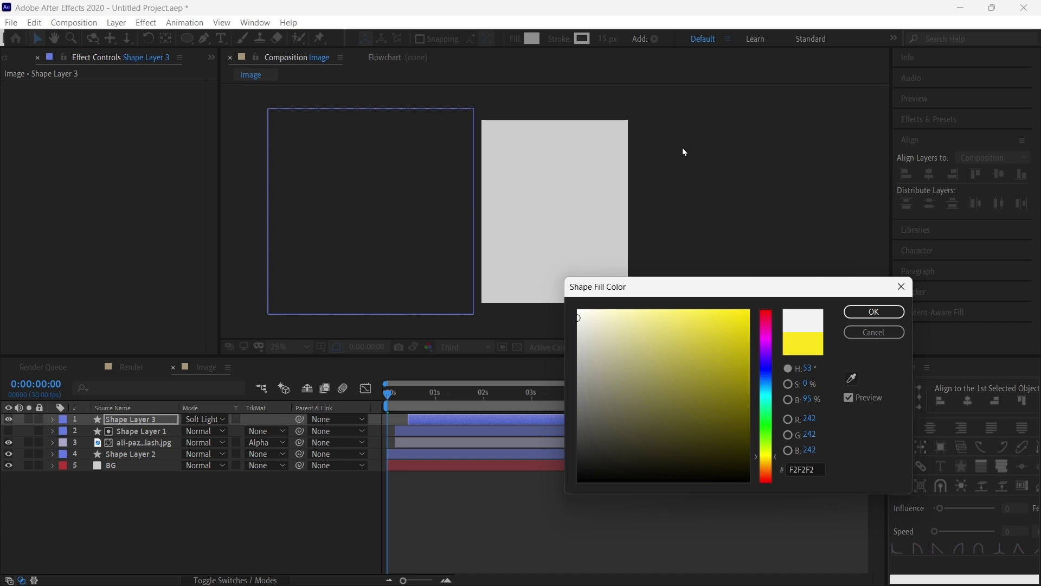
{"action": "left_click", "coordinate": [873, 312]}
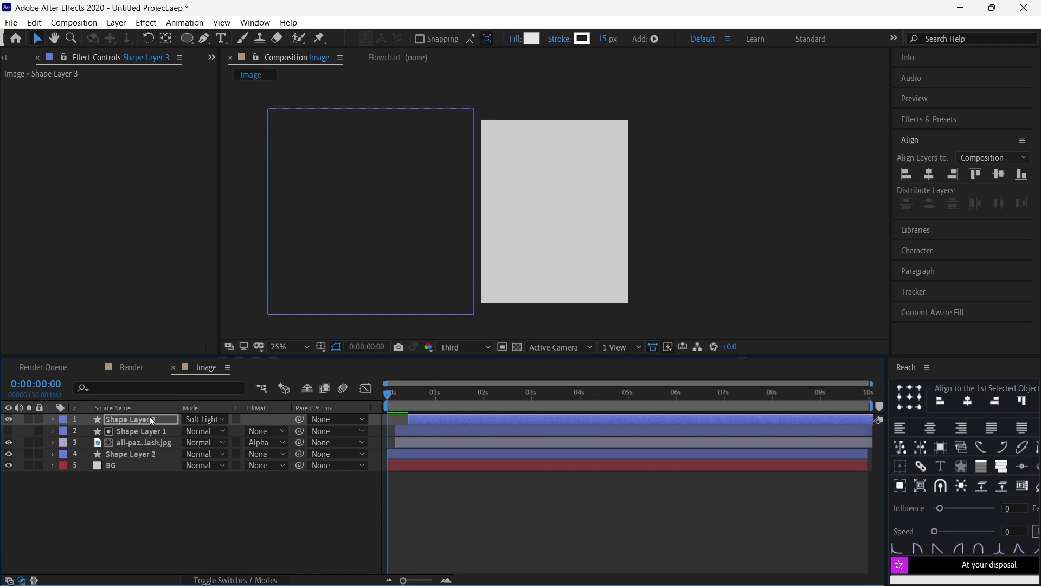
- Lower Shape Layer 3's opacity to about 27% and preview the result
{"action": "key", "text": "Return"}
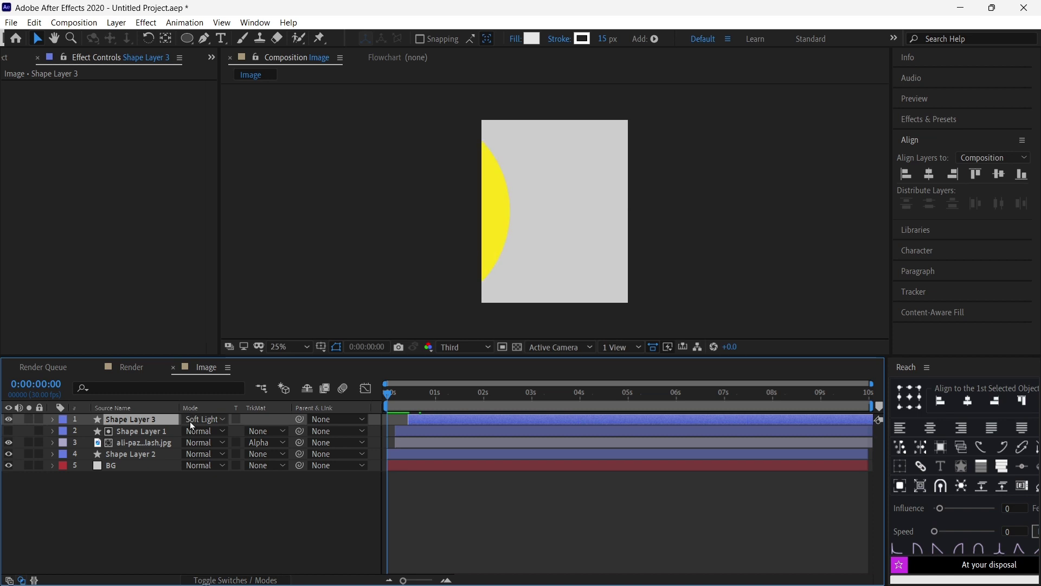
{"action": "key", "text": "space"}
{"action": "key", "text": "space"}
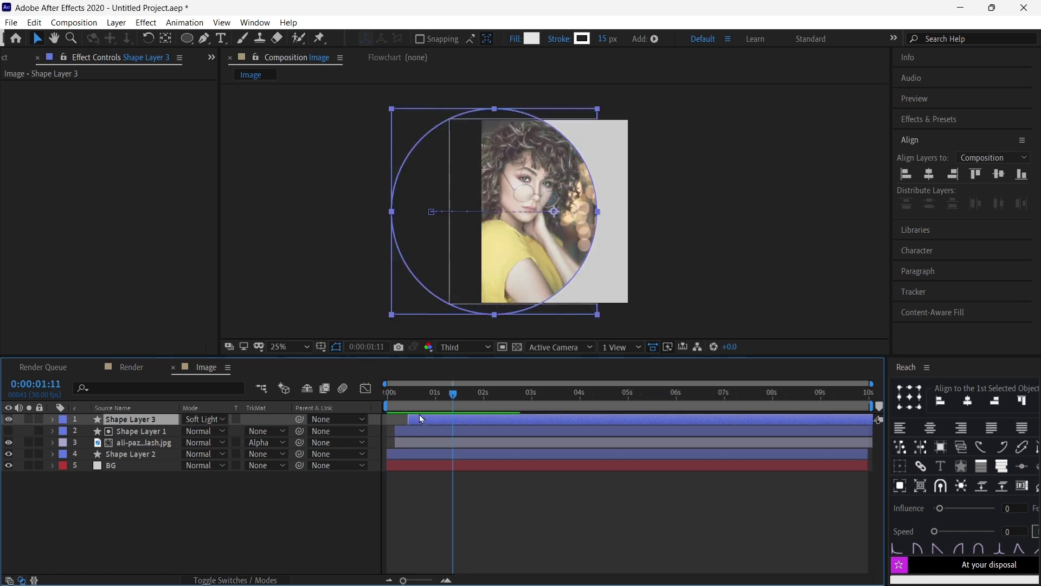
{"action": "left_click_drag", "start_coordinate": [427, 399], "coordinate": [422, 396]}
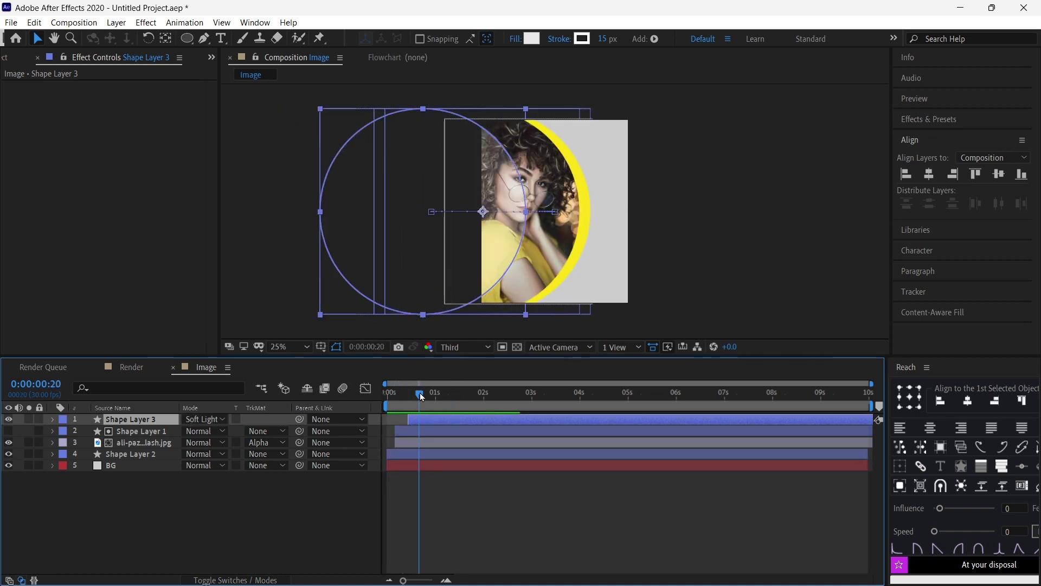
{"action": "key", "text": "t"}
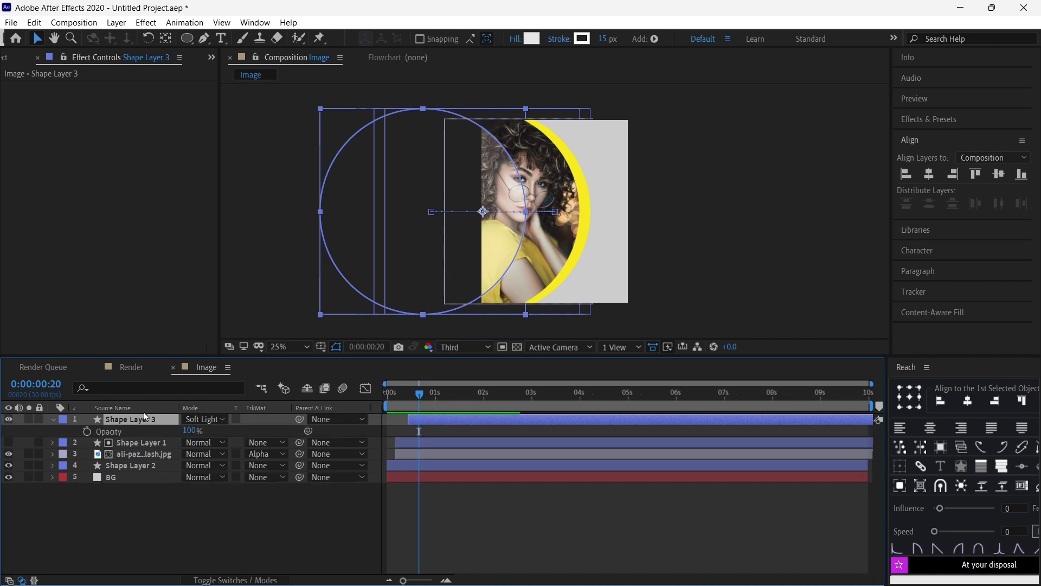
{"action": "left_click_drag", "start_coordinate": [192, 431], "coordinate": [153, 441]}
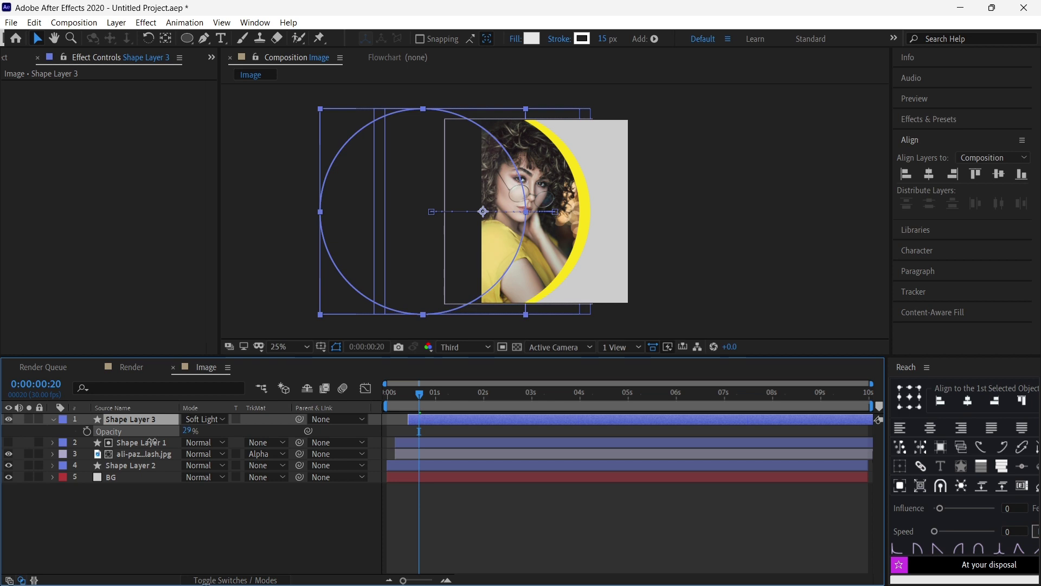
{"action": "left_click_drag", "start_coordinate": [41, 384], "coordinate": [28, 392]}
{"action": "key", "text": "space"}
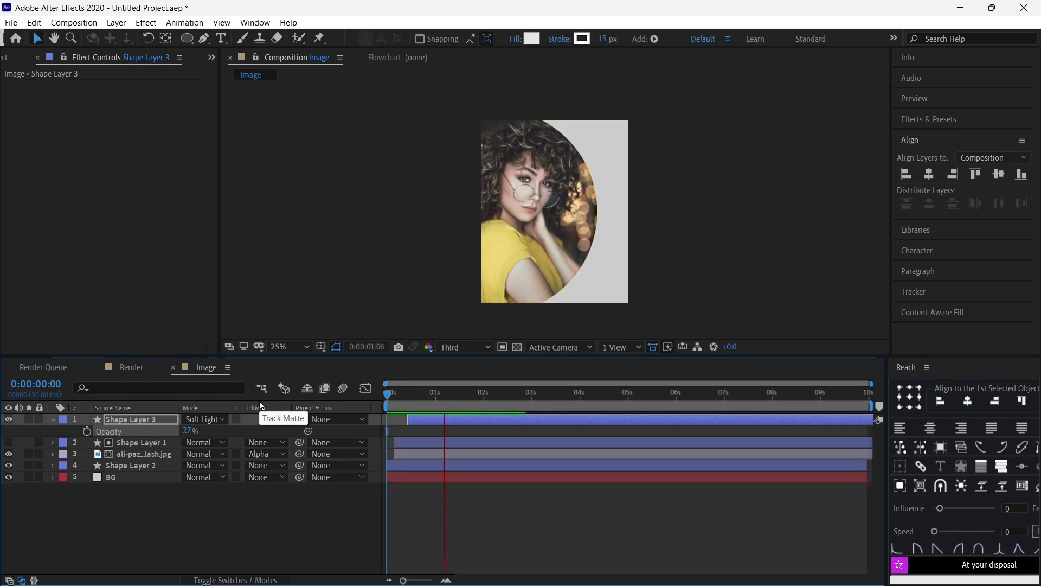
{"action": "key", "text": "space"}
- End the work area at 0:00:03:28 and preview the trimmed reveal
{"action": "left_click_drag", "start_coordinate": [417, 397], "coordinate": [181, 398]}
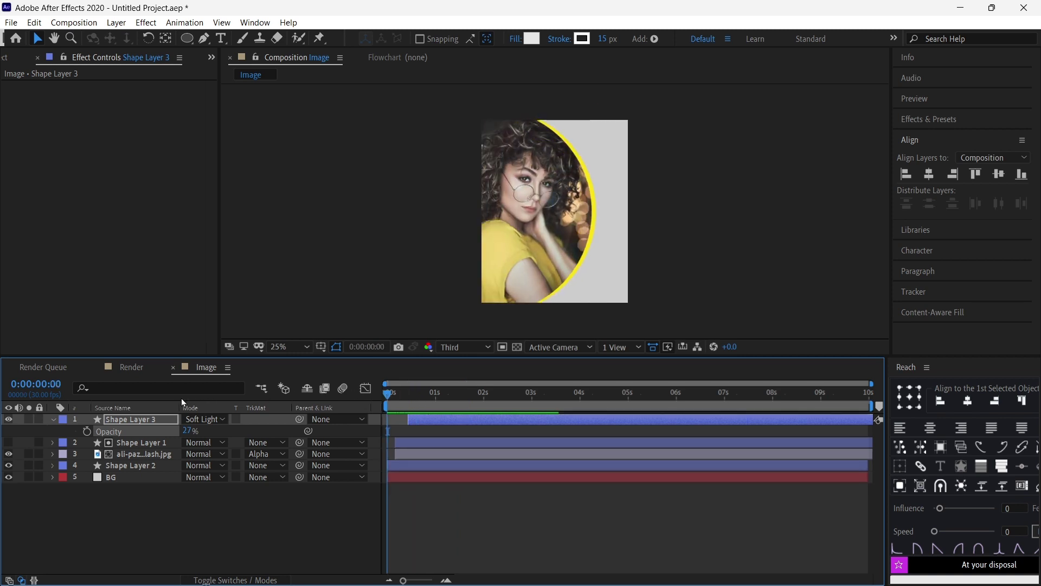
{"action": "key", "text": "space"}
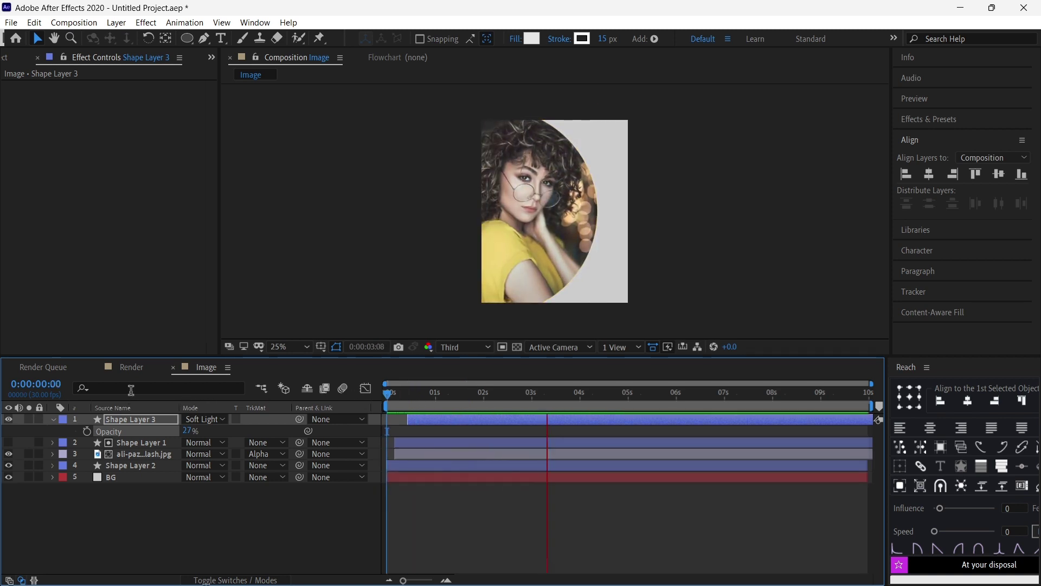
{"action": "key", "text": "space"}
{"action": "left_click_drag", "start_coordinate": [446, 394], "coordinate": [579, 412]}
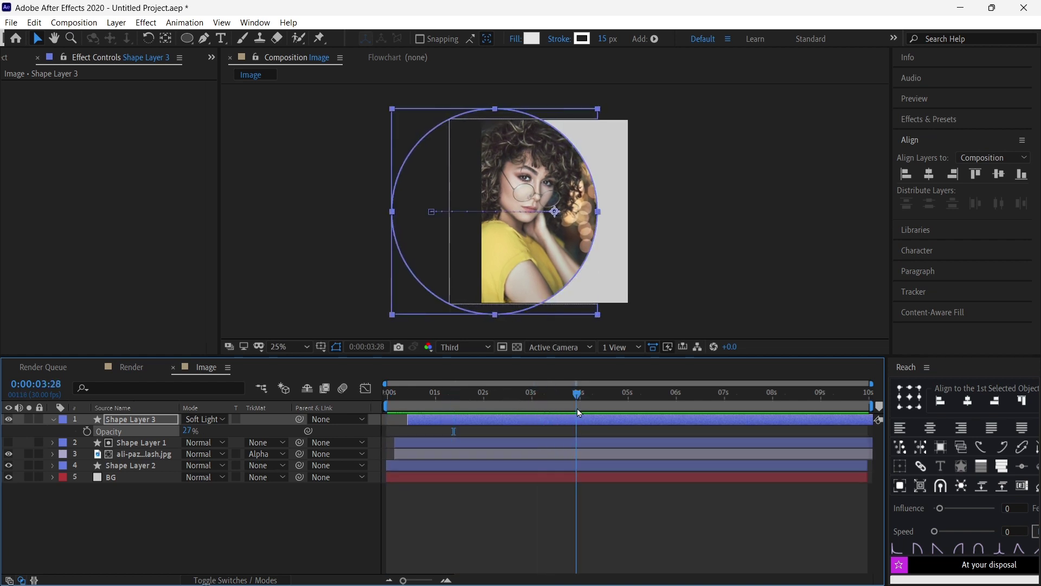
{"action": "key", "text": "n"}
{"action": "key", "text": "Home"}
{"action": "key", "text": "space"}
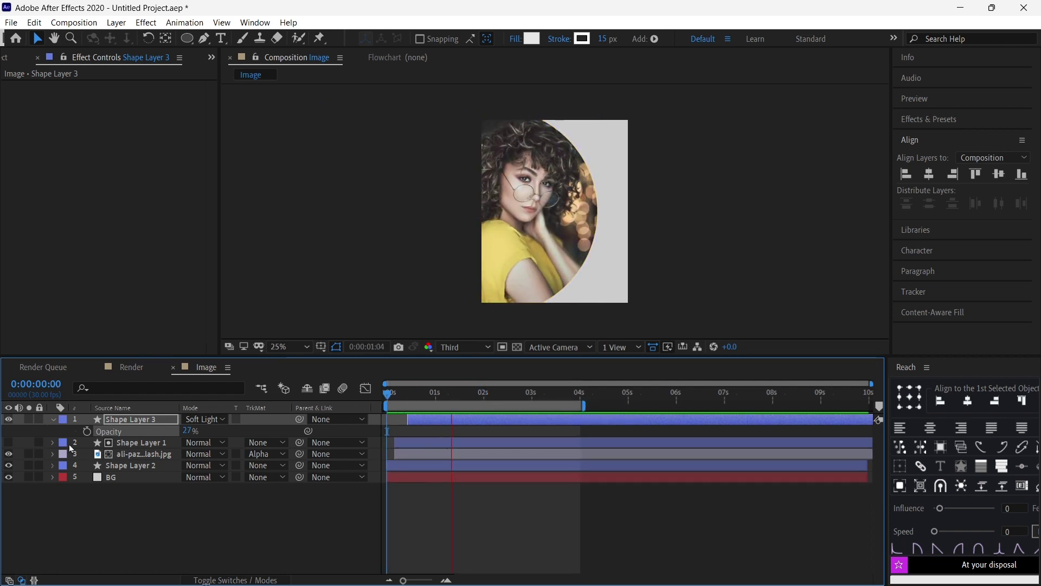
{"action": "key", "text": "space"}
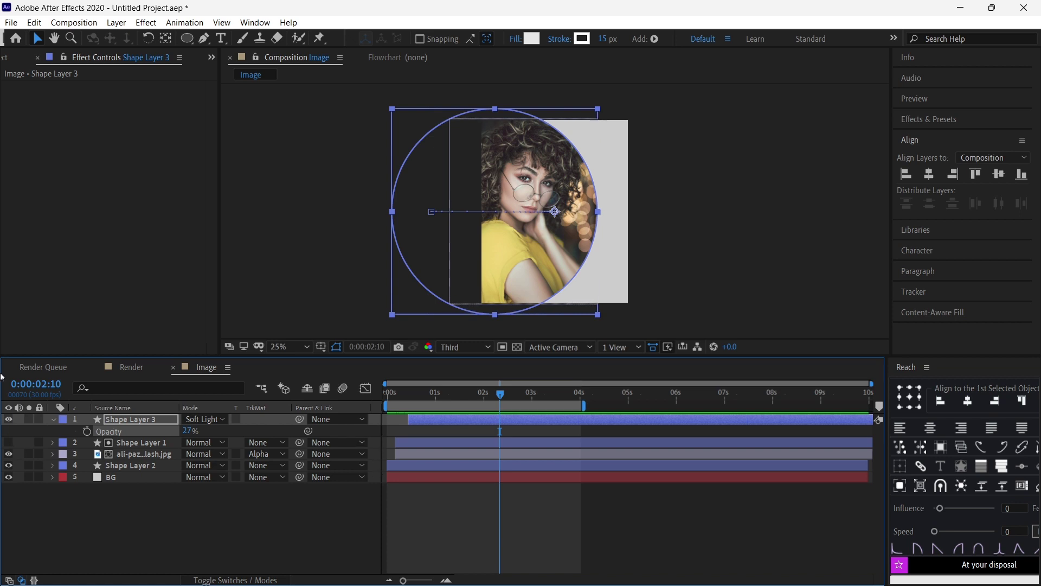
- Drag the Image comp into the empty Render composition as its only layer and preview it
{"action": "left_click", "coordinate": [128, 367]}
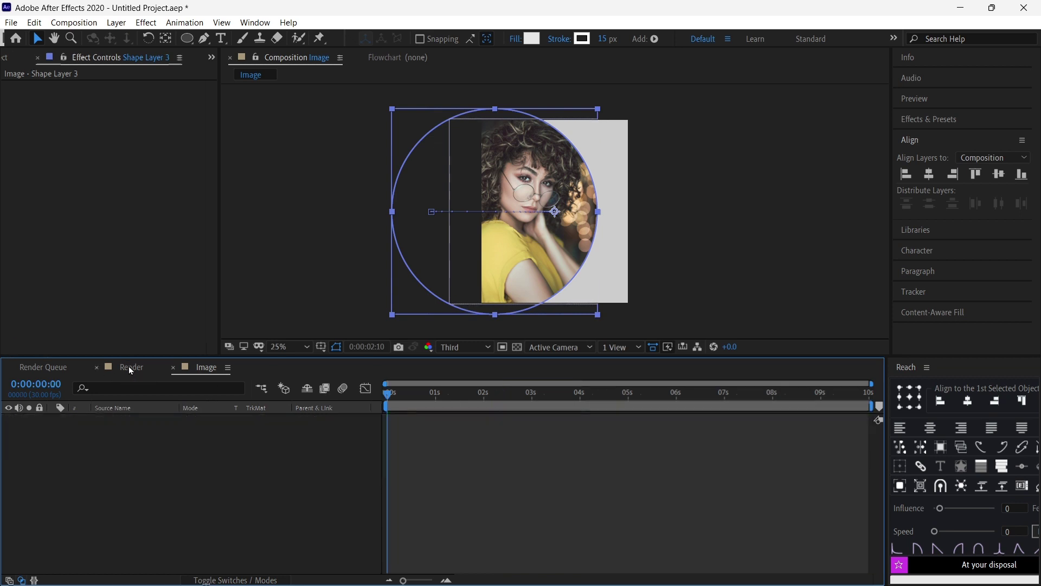
{"action": "left_click", "coordinate": [20, 57]}
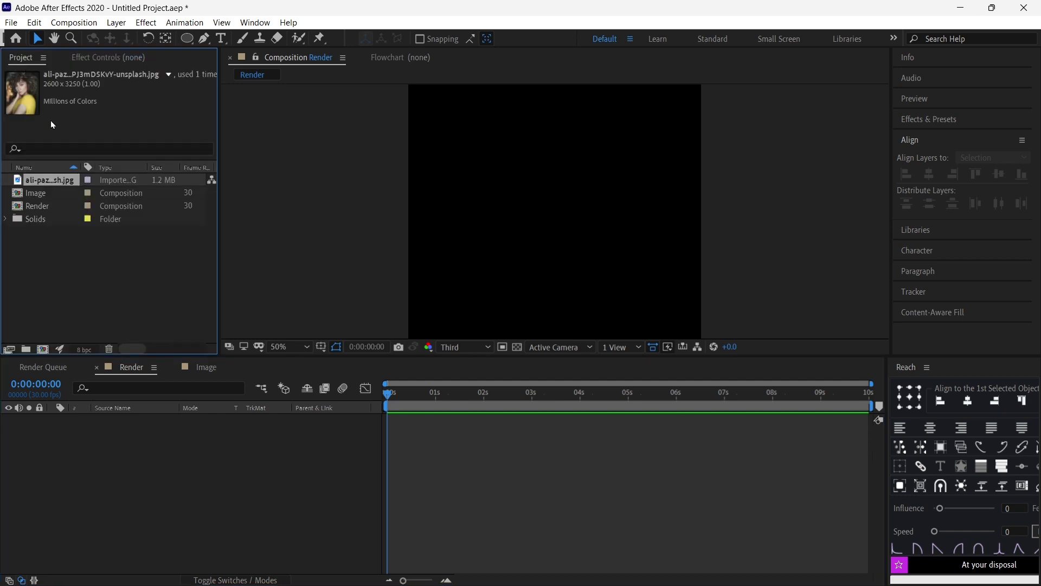
{"action": "left_click", "coordinate": [38, 207]}
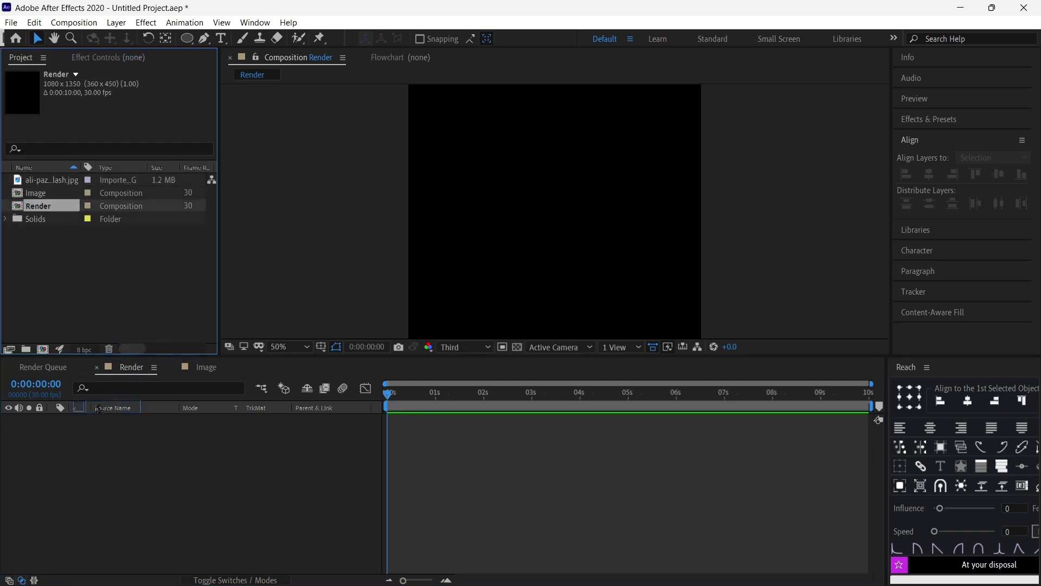
{"action": "left_click_drag", "start_coordinate": [35, 192], "coordinate": [179, 461]}
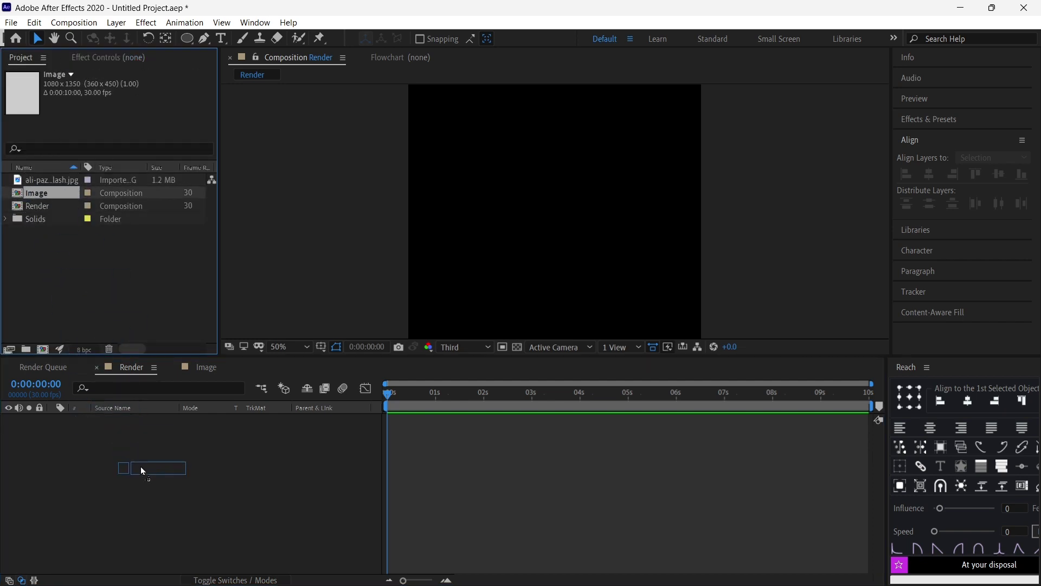
{"action": "left_click", "coordinate": [434, 392]}
{"action": "key", "text": "space"}
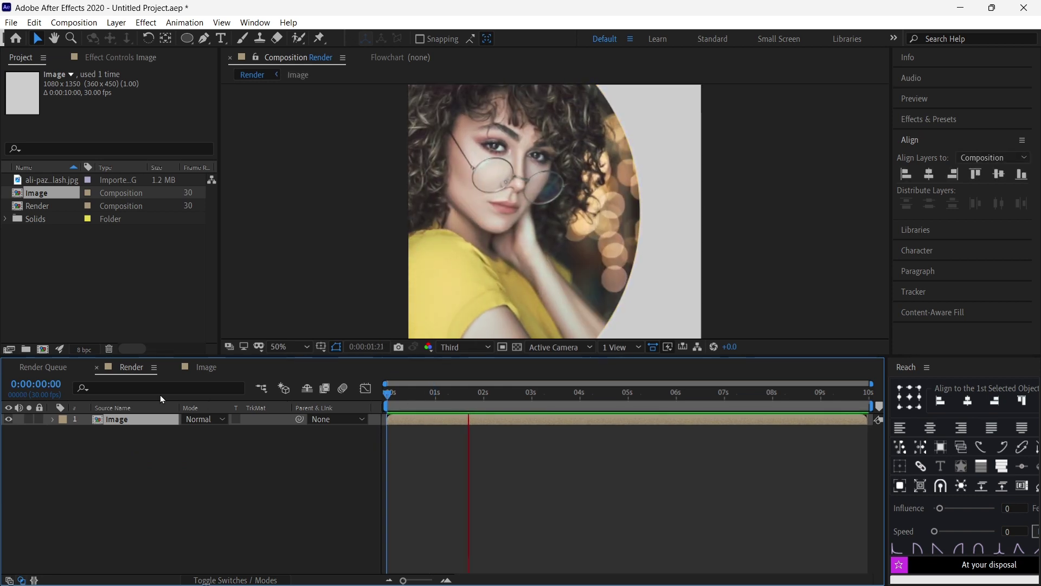
{"action": "key", "text": "space"}
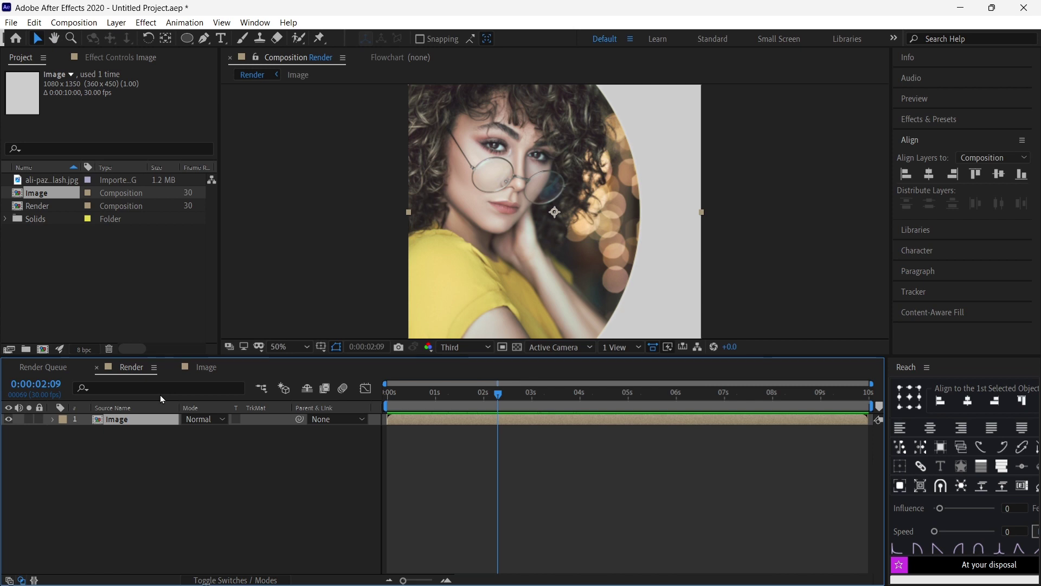
{"action": "left_click", "coordinate": [221, 38]}
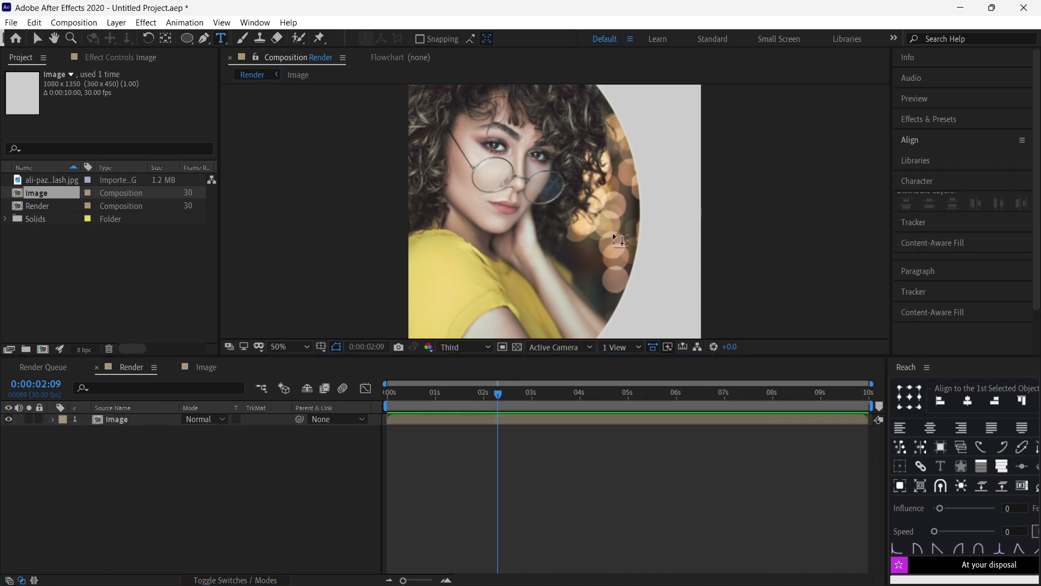
- Type a two-line 'Motion graphics' title over the portrait
{"action": "left_click", "coordinate": [608, 216]}
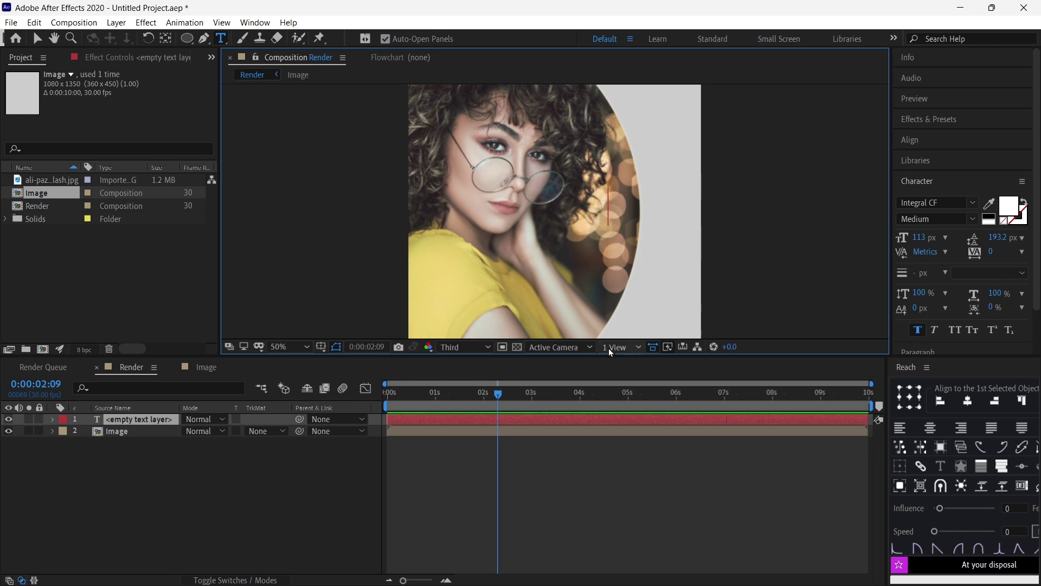
{"action": "type", "text": "Motio"}
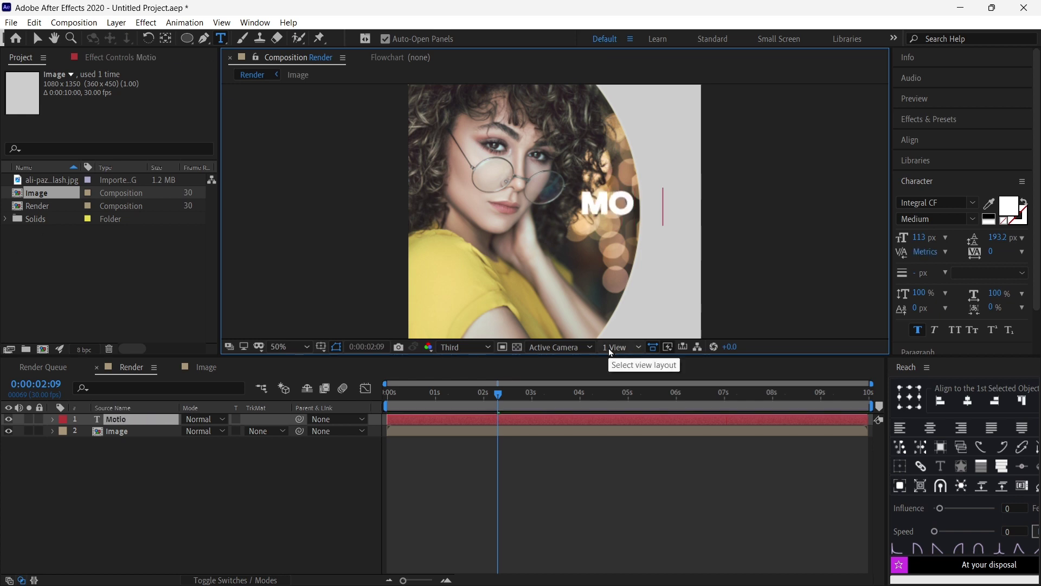
{"action": "type", "text": "n"}
{"action": "key", "text": "Return"}
{"action": "type", "text": "gra"}
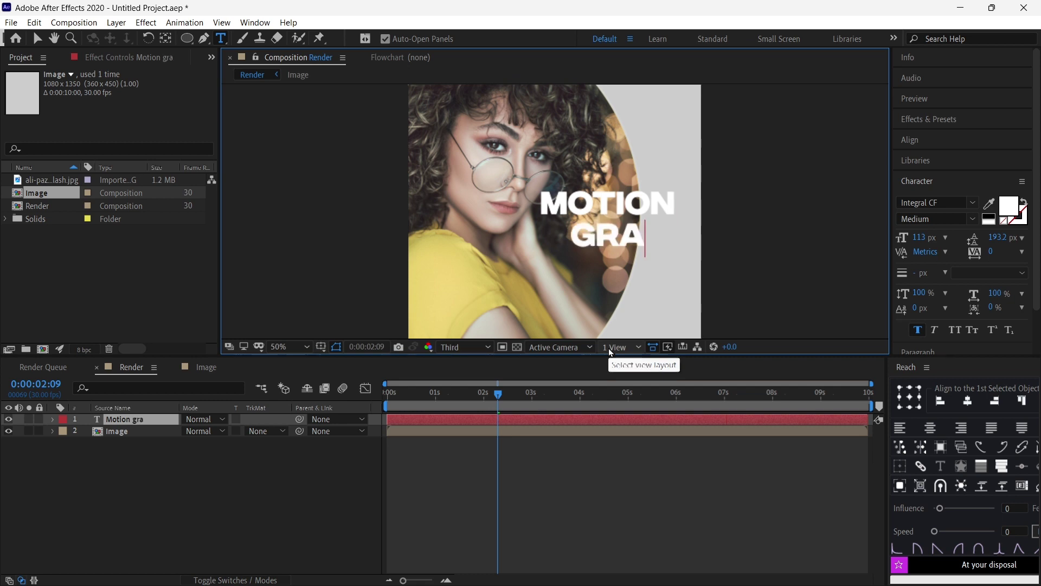
{"action": "type", "text": "phics"}
{"action": "key", "text": "Escape"}
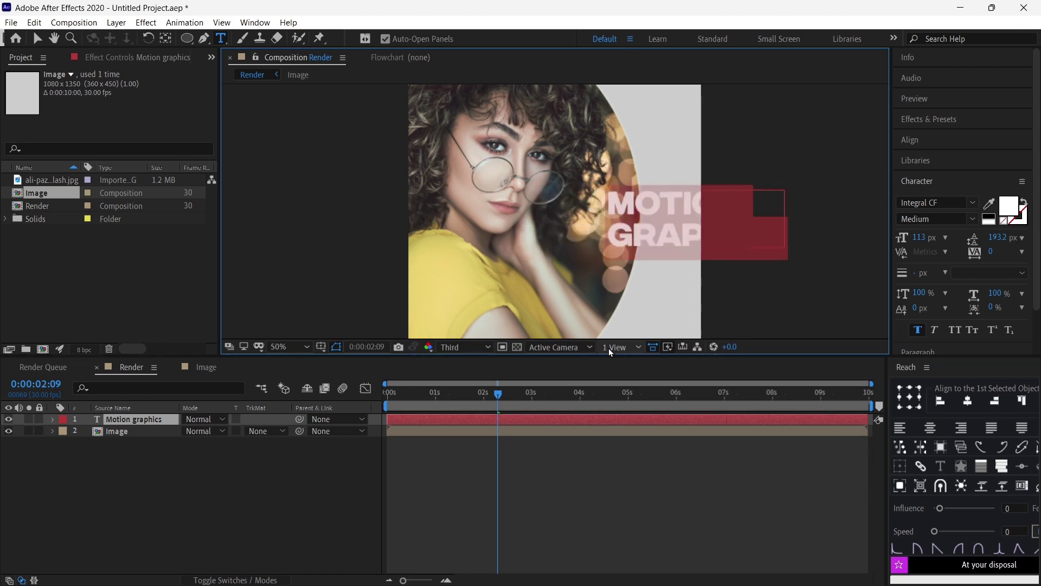
- Set the title's font to Montserrat Bold
{"action": "left_click", "coordinate": [949, 205]}
{"action": "type", "text": "mo"}
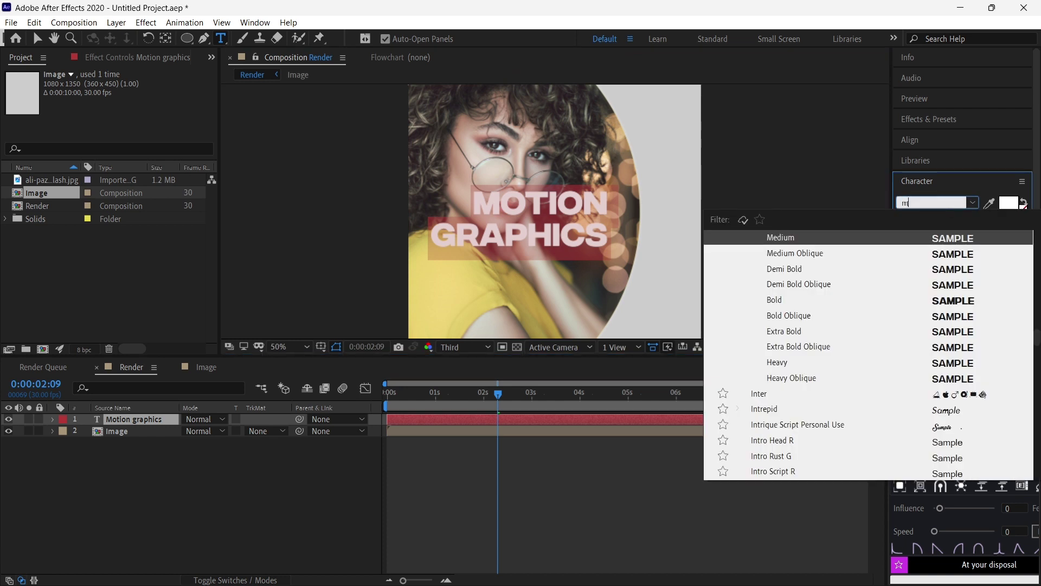
{"action": "type", "text": "n"}
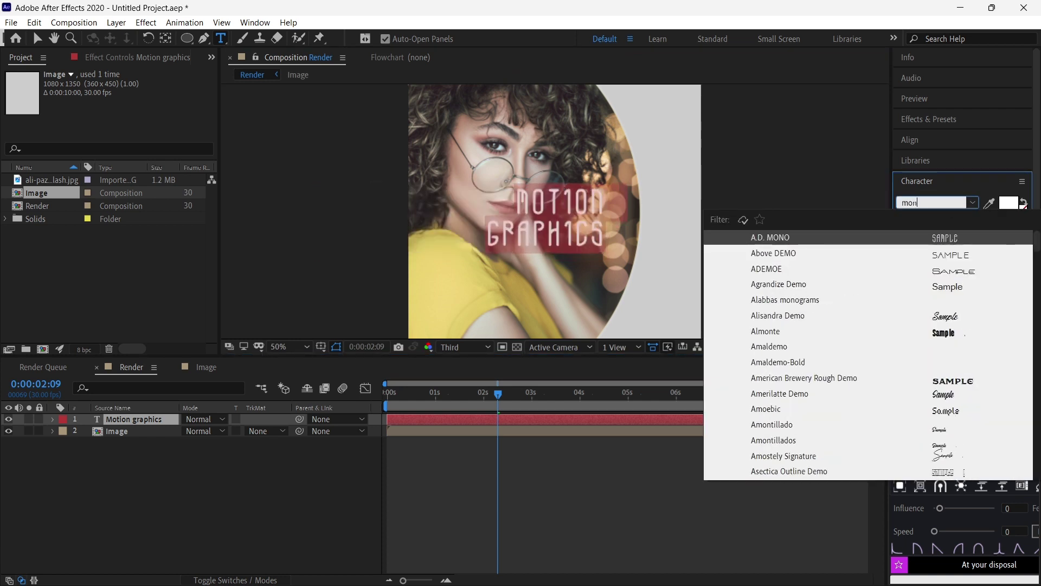
{"action": "type", "text": "t"}
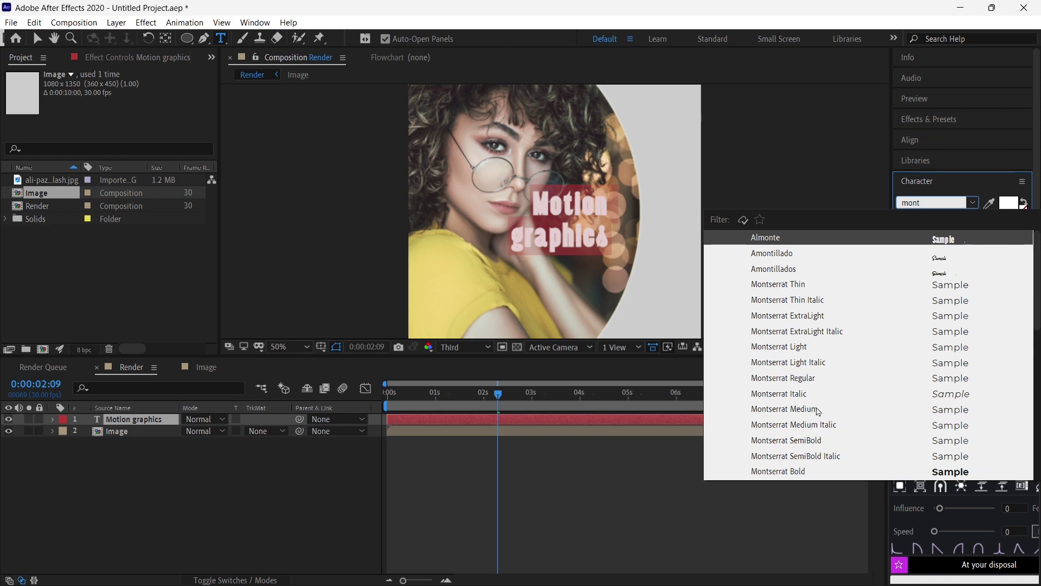
{"action": "left_click", "coordinate": [815, 414]}
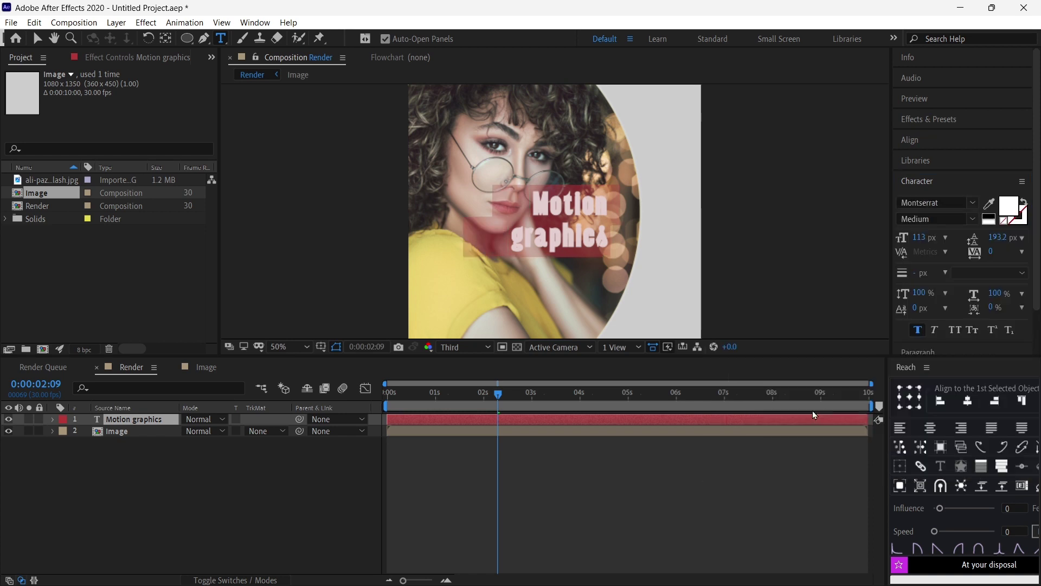
{"action": "left_click", "coordinate": [971, 223]}
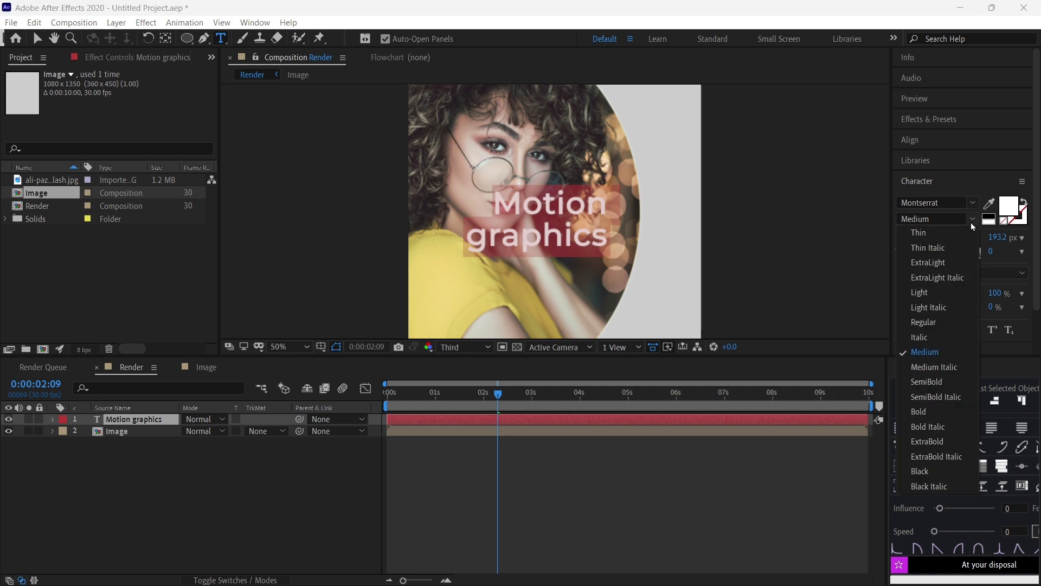
{"action": "left_click", "coordinate": [924, 382]}
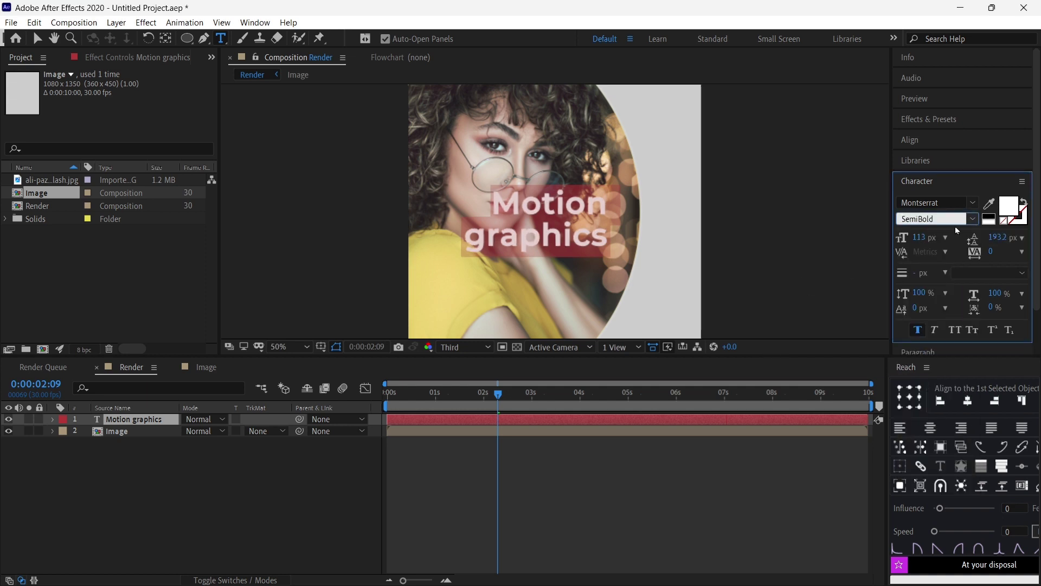
{"action": "left_click", "coordinate": [975, 225]}
{"action": "left_click", "coordinate": [926, 414]}
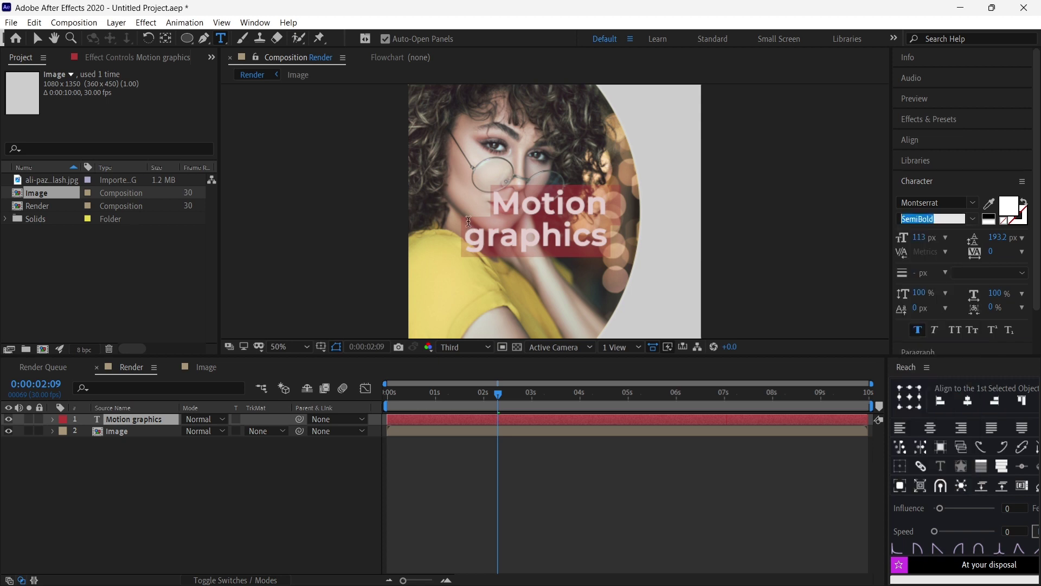
{"action": "left_click", "coordinate": [35, 38]}
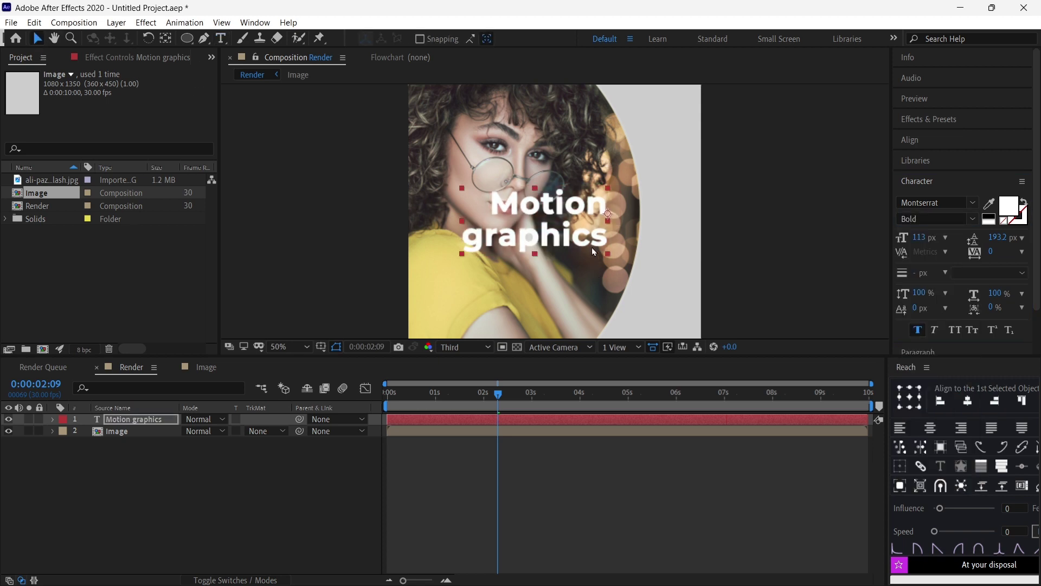
- Move the title about 105 px right, shrink it slightly, and keep its colour white
{"action": "left_click_drag", "start_coordinate": [571, 244], "coordinate": [627, 250]}
{"action": "double_click", "coordinate": [628, 250]}
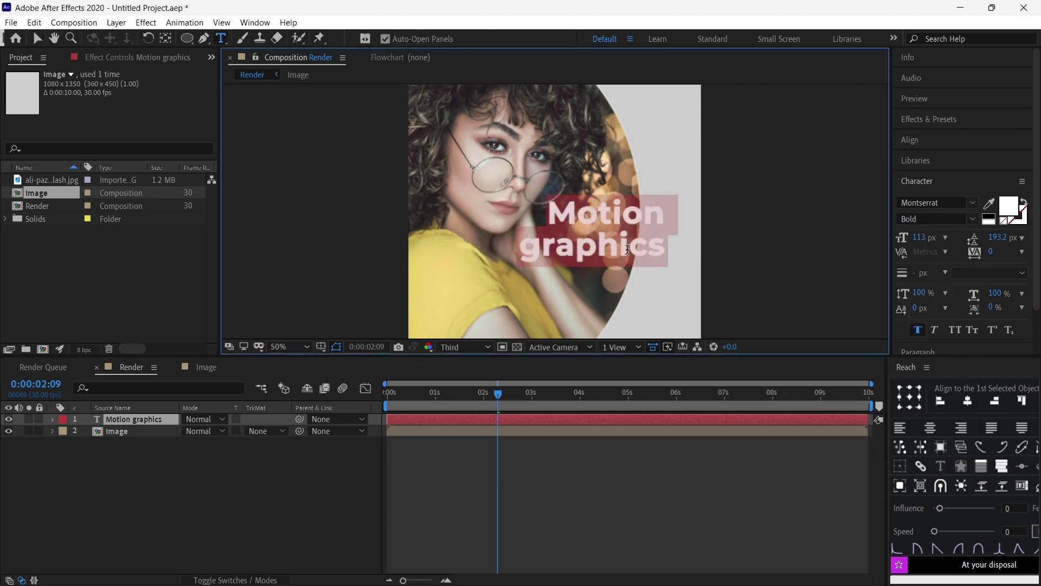
{"action": "left_click", "coordinate": [37, 38]}
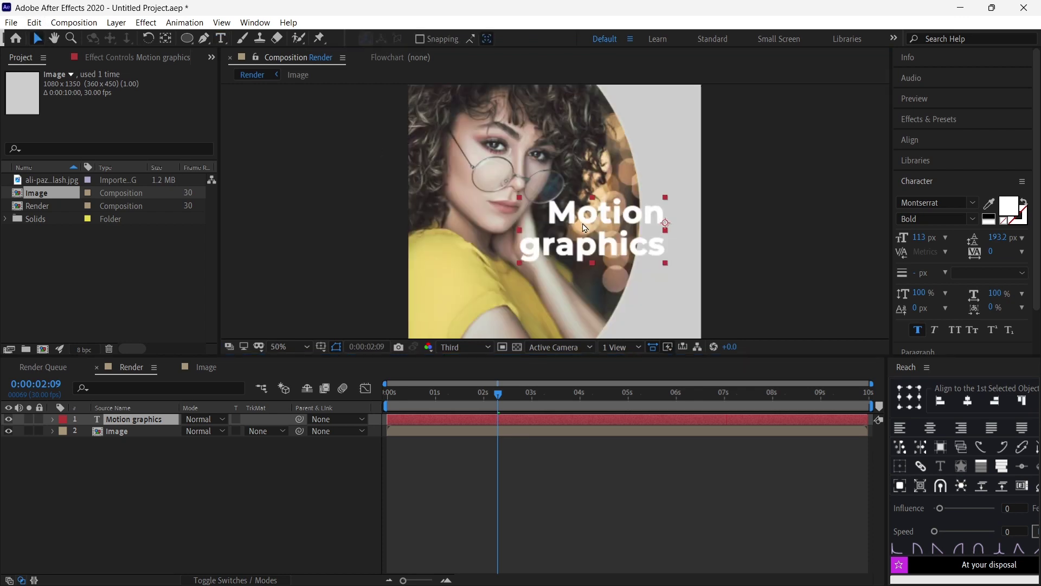
{"action": "left_click", "coordinate": [519, 264]}
{"action": "left_click_drag", "start_coordinate": [519, 265], "coordinate": [526, 259]}
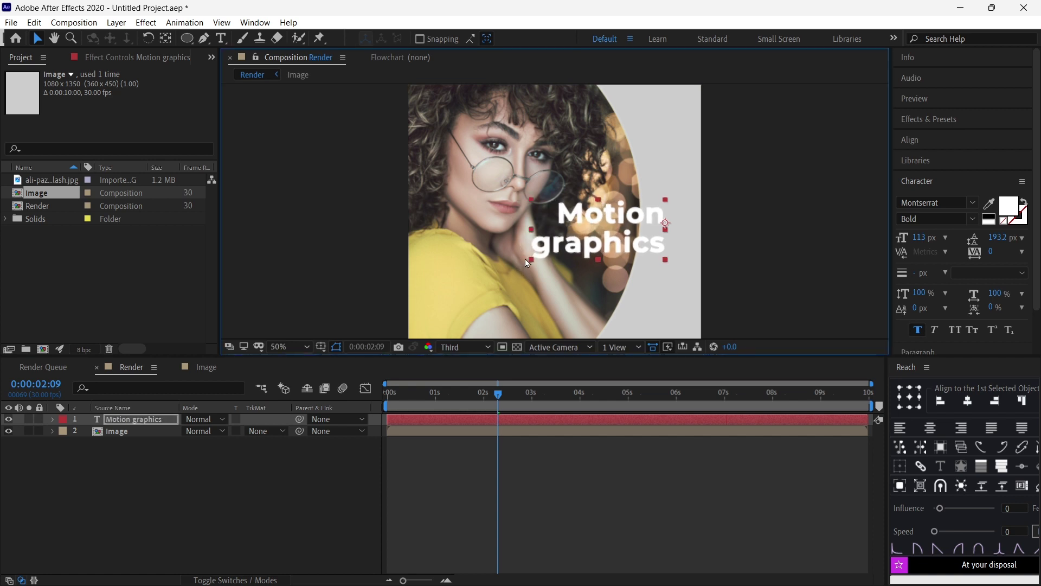
{"action": "left_click", "coordinate": [1009, 212]}
{"action": "left_click", "coordinate": [693, 405]}
{"action": "left_click_drag", "start_coordinate": [733, 449], "coordinate": [781, 494]}
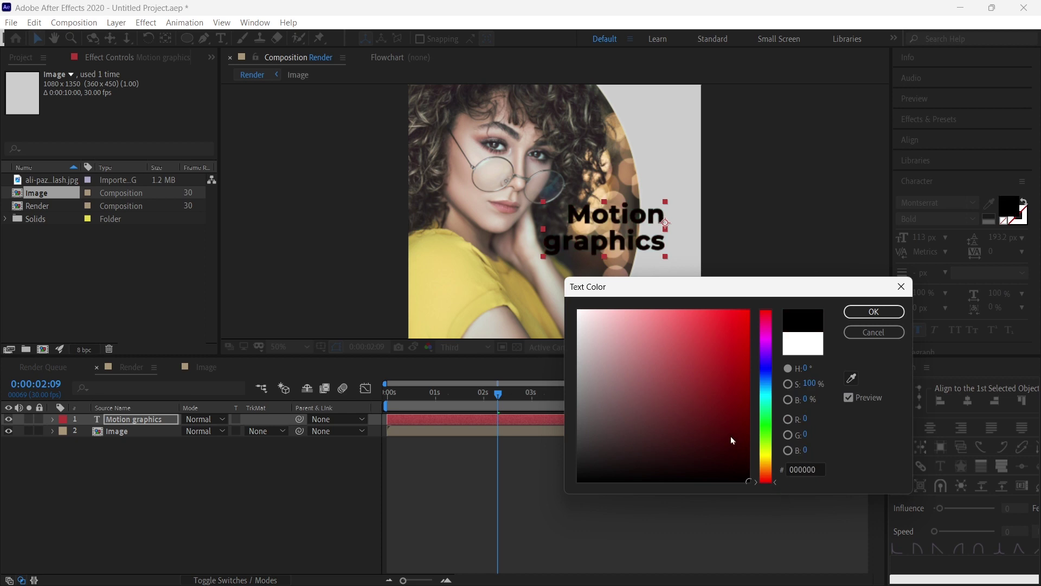
{"action": "left_click", "coordinate": [873, 312]}
{"action": "left_click", "coordinate": [782, 265]}
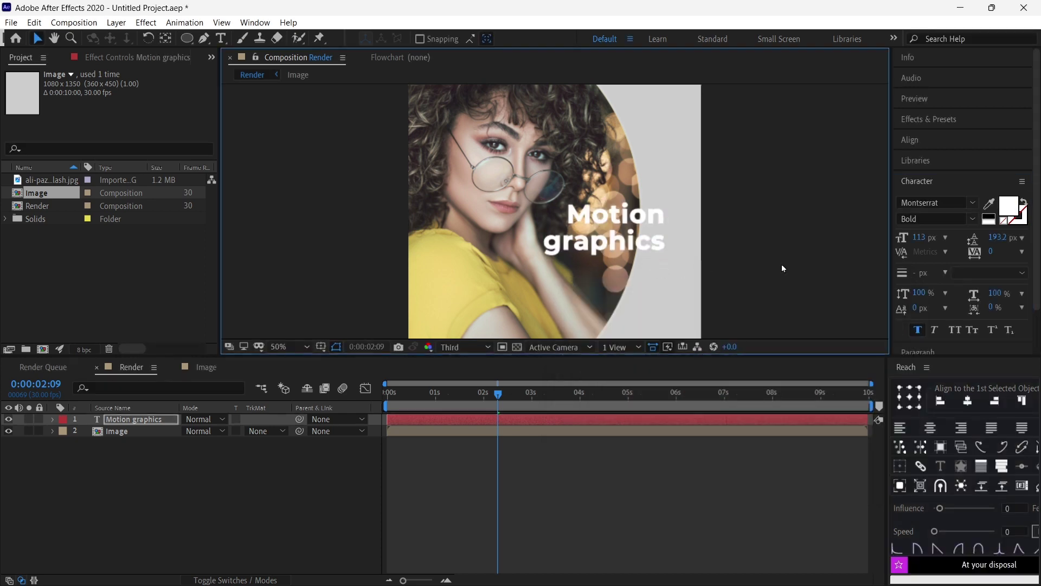
- Fit the whole composition in an enlarged viewer and cut the title down to 'Motion'
{"action": "scroll", "coordinate": [557, 265], "scroll_direction": "down", "scroll_amount": 2}
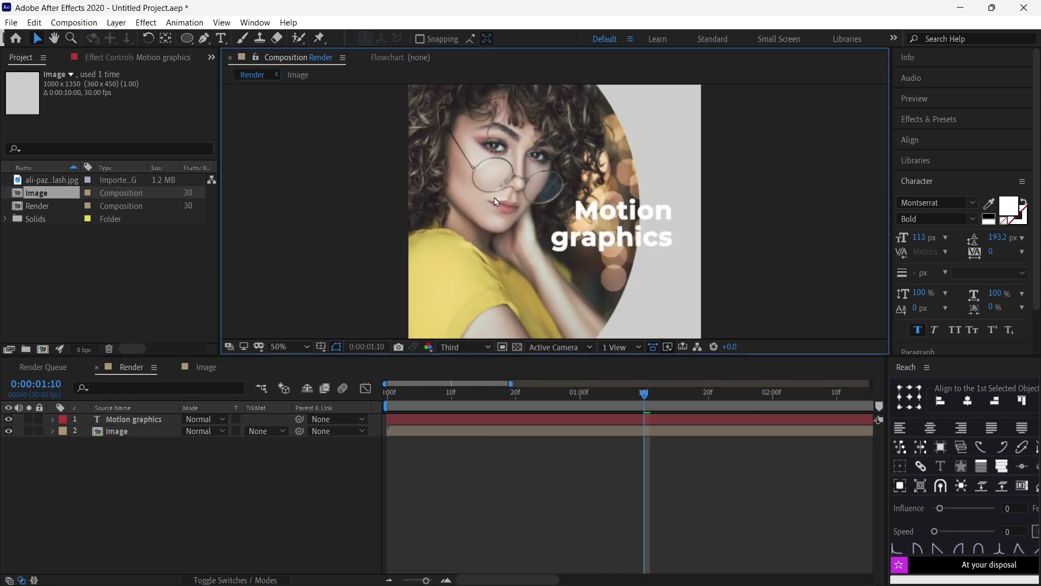
{"action": "scroll", "coordinate": [512, 216], "scroll_direction": "down", "scroll_amount": 2}
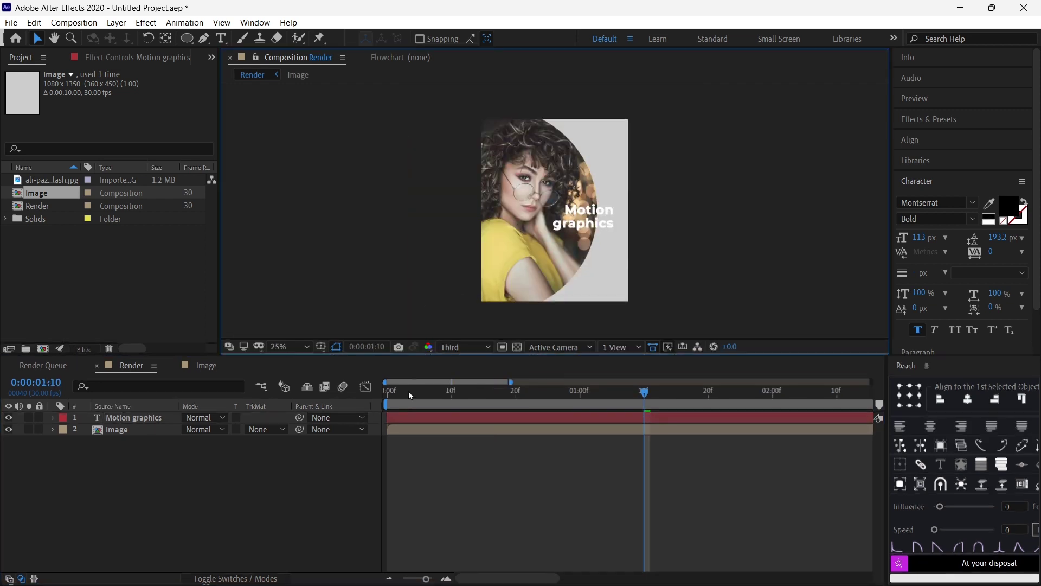
{"action": "left_click_drag", "start_coordinate": [407, 356], "coordinate": [401, 447]}
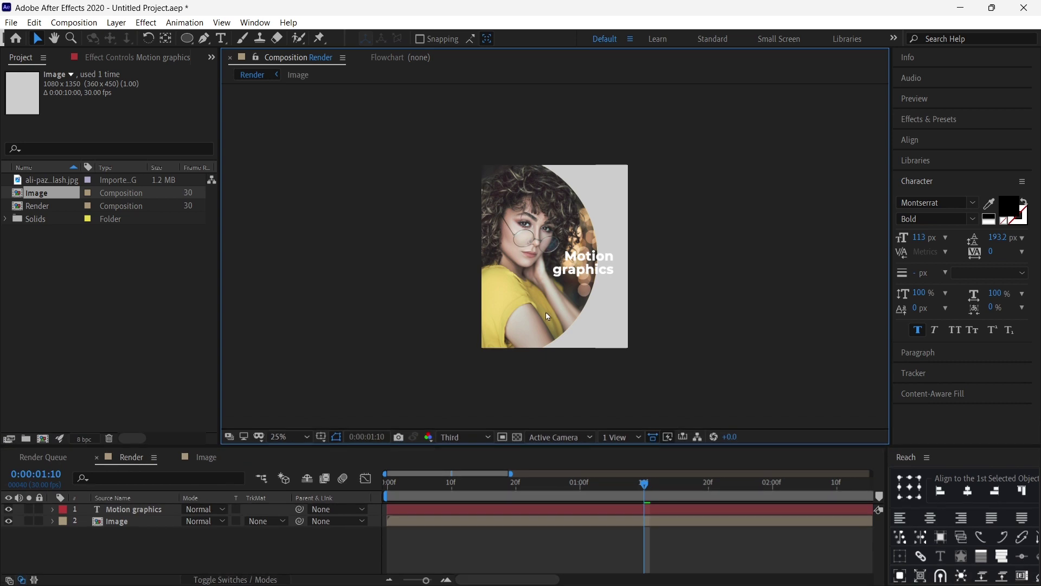
{"action": "left_click", "coordinate": [303, 437]}
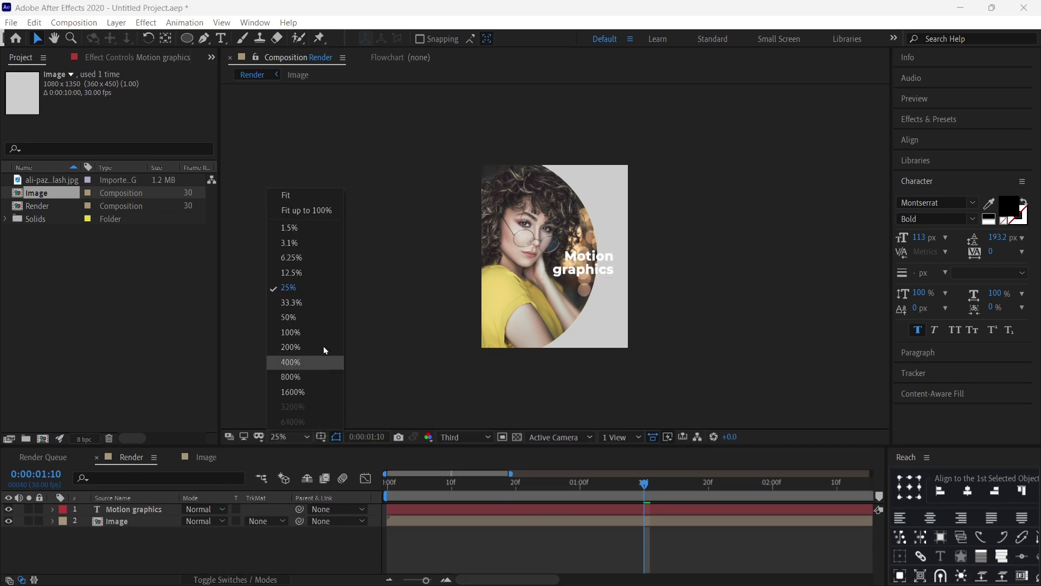
{"action": "left_click", "coordinate": [309, 193]}
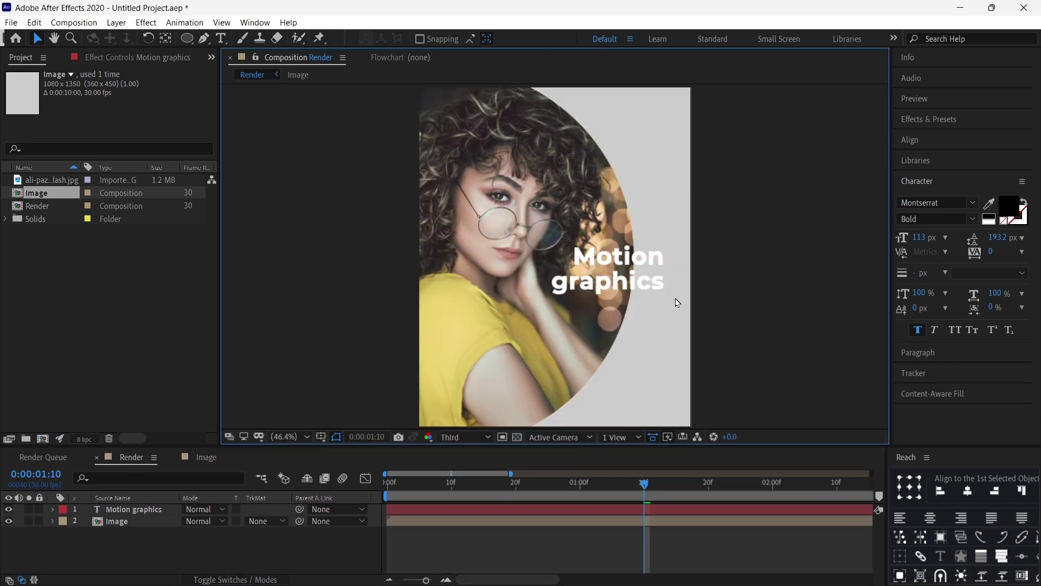
{"action": "double_click", "coordinate": [638, 287]}
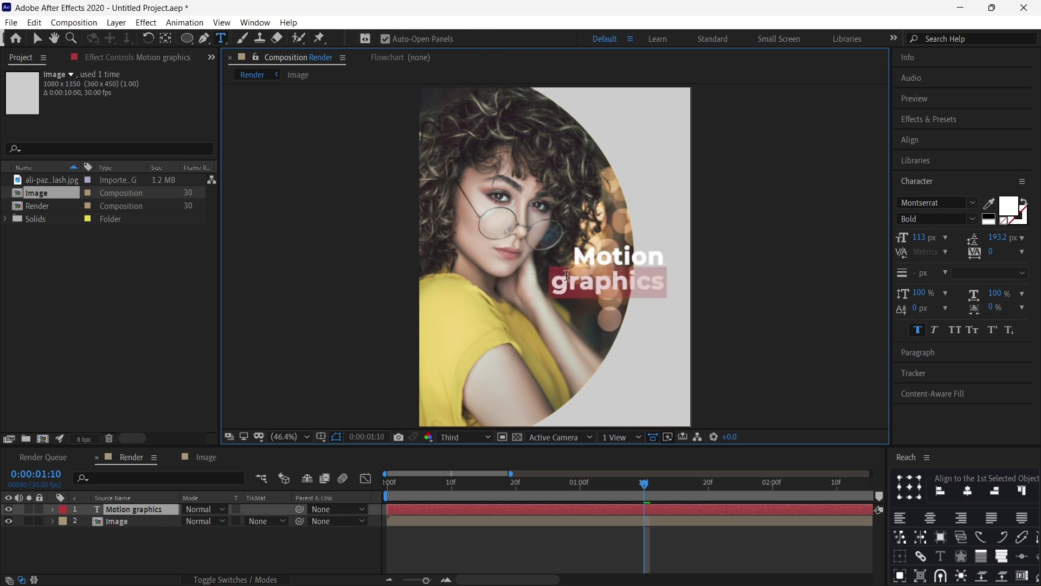
{"action": "key", "text": "BackSpace"}
{"action": "key", "text": "BackSpace"}
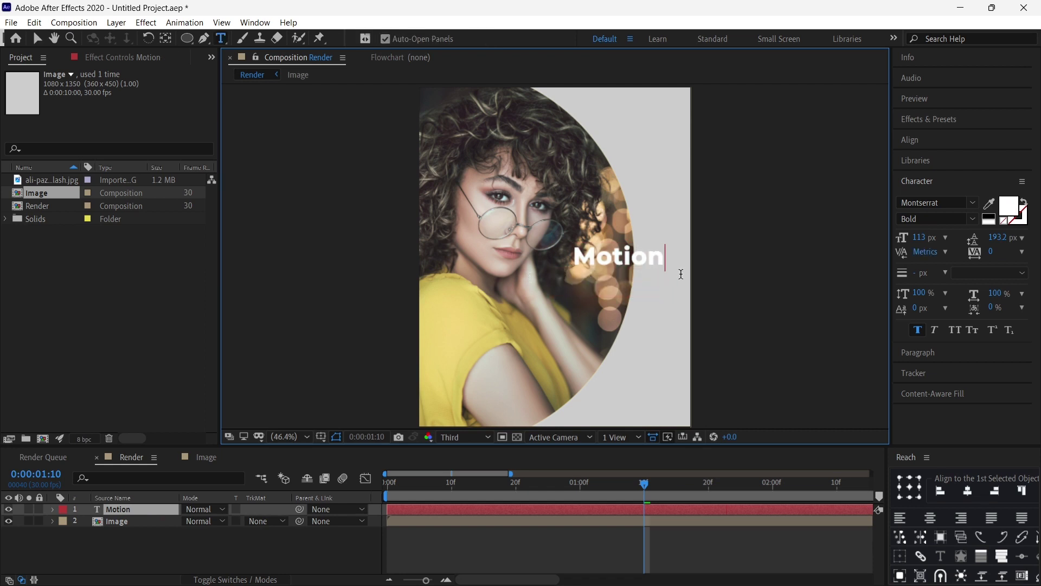
{"action": "left_click", "coordinate": [37, 38]}
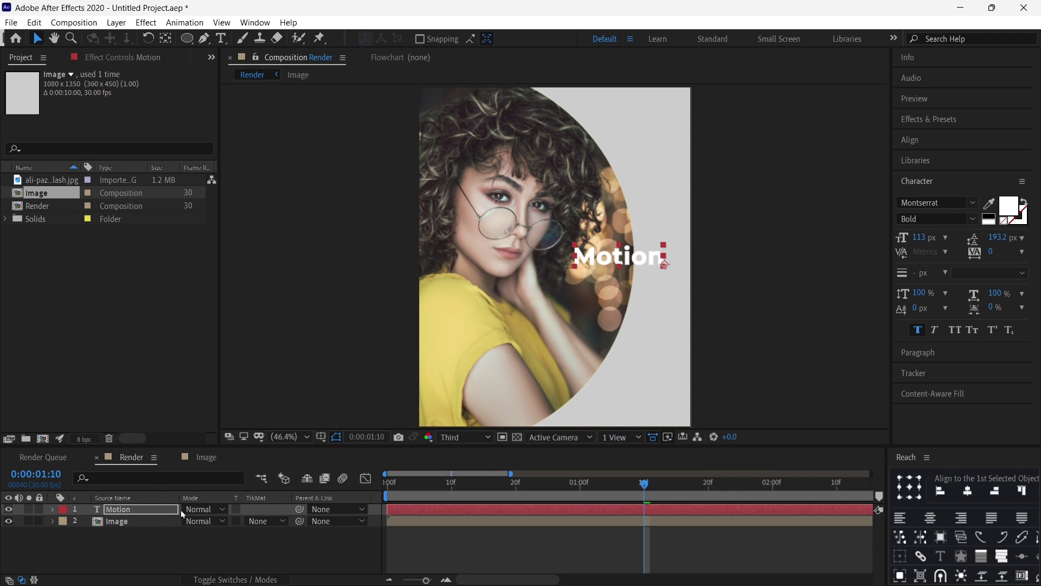
- Duplicate the Motion layer, move the copy below, retype it as 'graphics', and nudge it into place
{"action": "key", "text": "ctrl+d"}
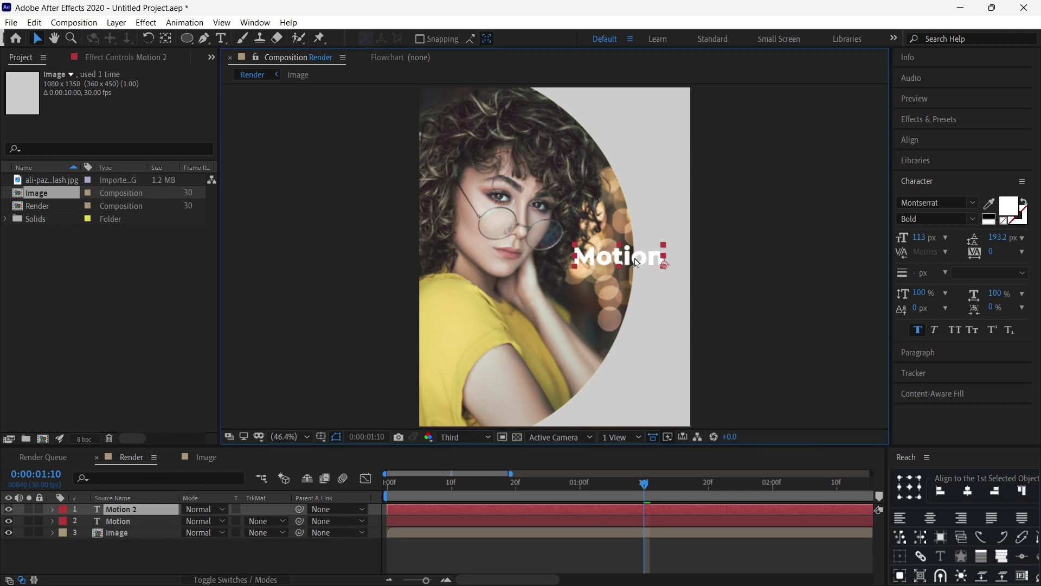
{"action": "key", "text": "shift+Down"}
{"action": "key", "text": "shift+Down"}
{"action": "key", "text": "shift+Down"}
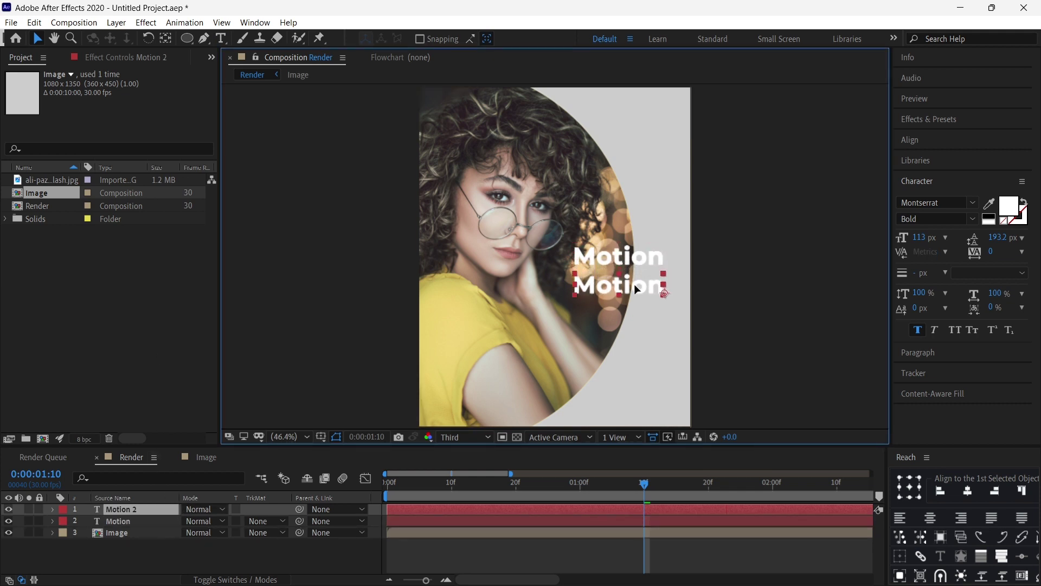
{"action": "left_click_drag", "start_coordinate": [636, 282], "coordinate": [637, 289]}
{"action": "double_click", "coordinate": [641, 290]}
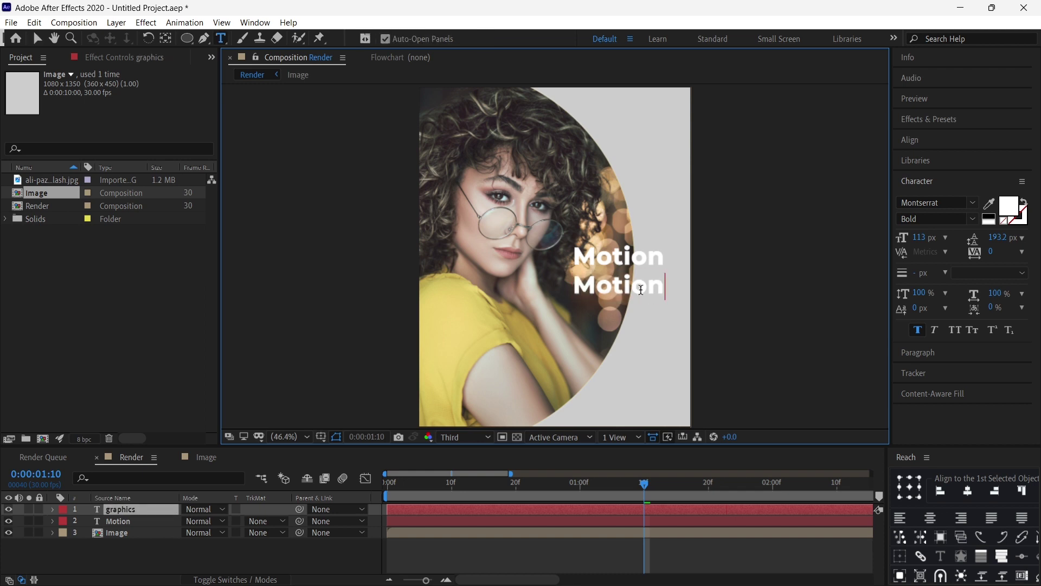
{"action": "type", "text": "graphics"}
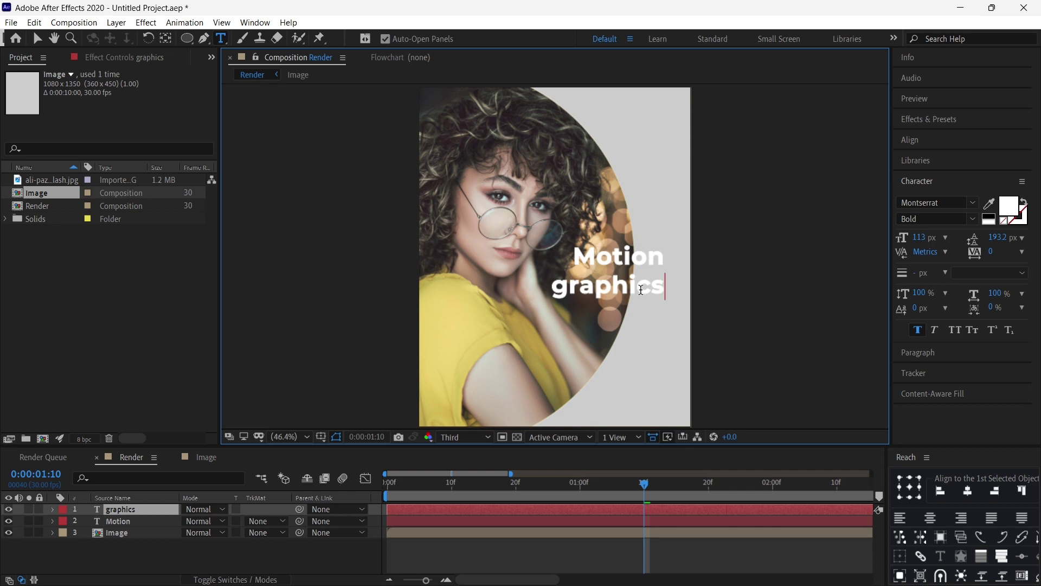
{"action": "left_click", "coordinate": [36, 38]}
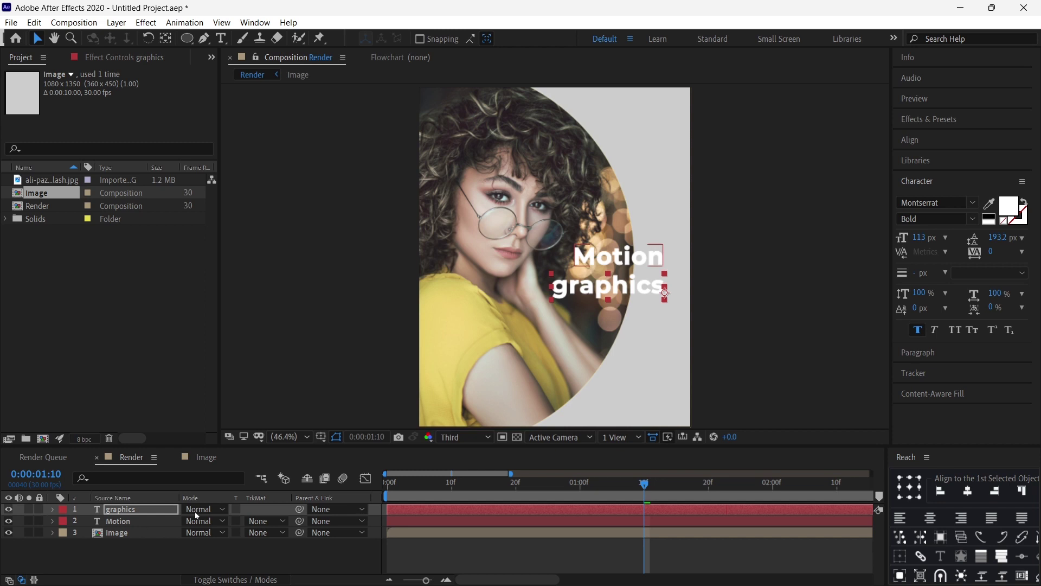
{"action": "left_click", "coordinate": [634, 290]}
{"action": "left_click_drag", "start_coordinate": [634, 286], "coordinate": [648, 299]}
{"action": "key", "text": "Up"}
{"action": "key", "text": "Up"}
{"action": "key", "text": "Up"}
{"action": "key", "text": "Up"}
{"action": "key", "text": "Up"}
{"action": "key", "text": "Up"}
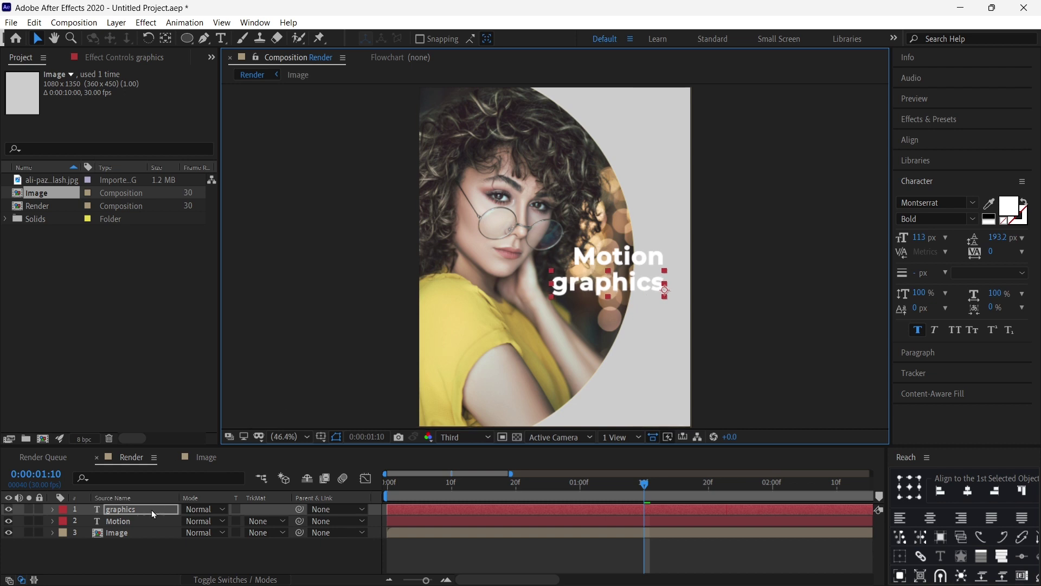
- Select both title layers and reveal their Position and Opacity properties
{"action": "left_click", "coordinate": [133, 522], "text": "ctrl"}
{"action": "left_click_drag", "start_coordinate": [409, 482], "coordinate": [519, 481]}
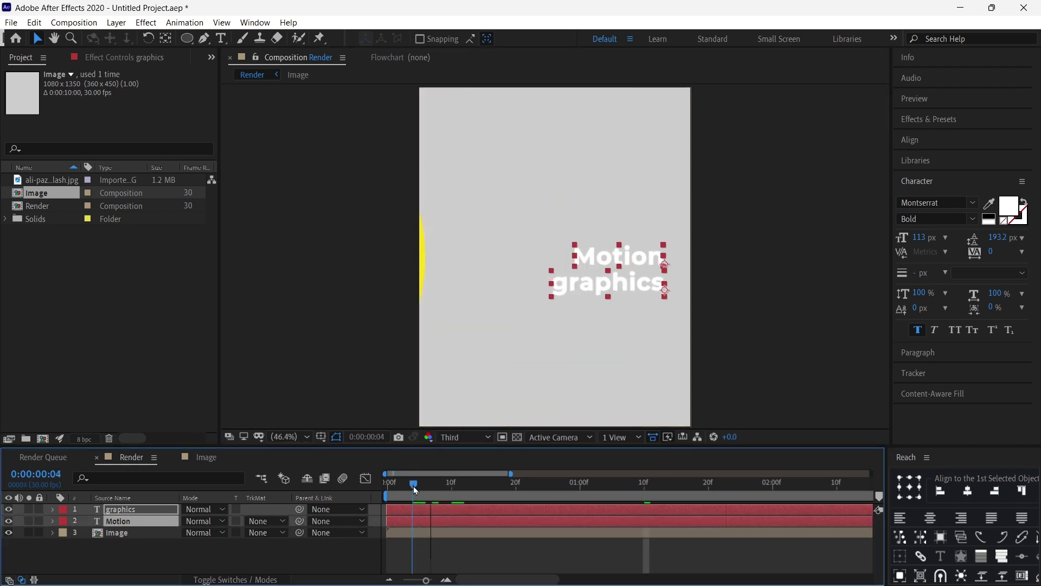
{"action": "key", "text": "space"}
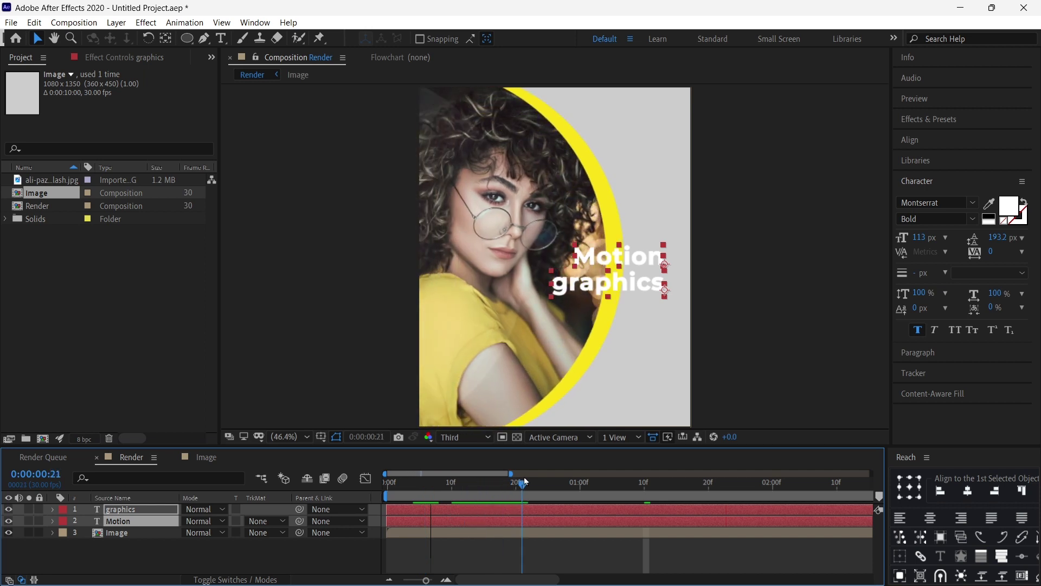
{"action": "left_click", "coordinate": [130, 511], "text": "ctrl"}
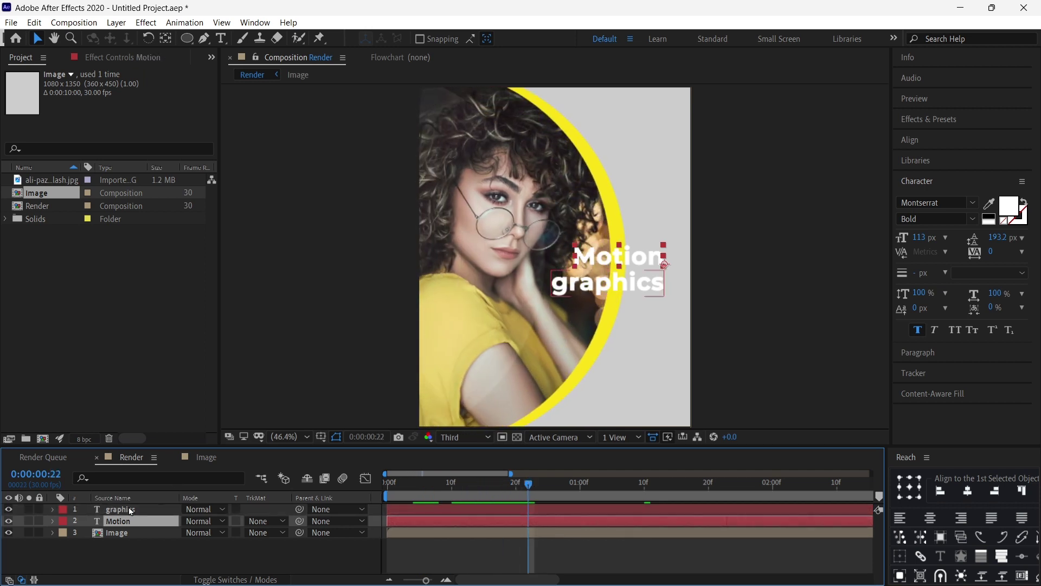
{"action": "left_click", "coordinate": [156, 510], "text": "ctrl"}
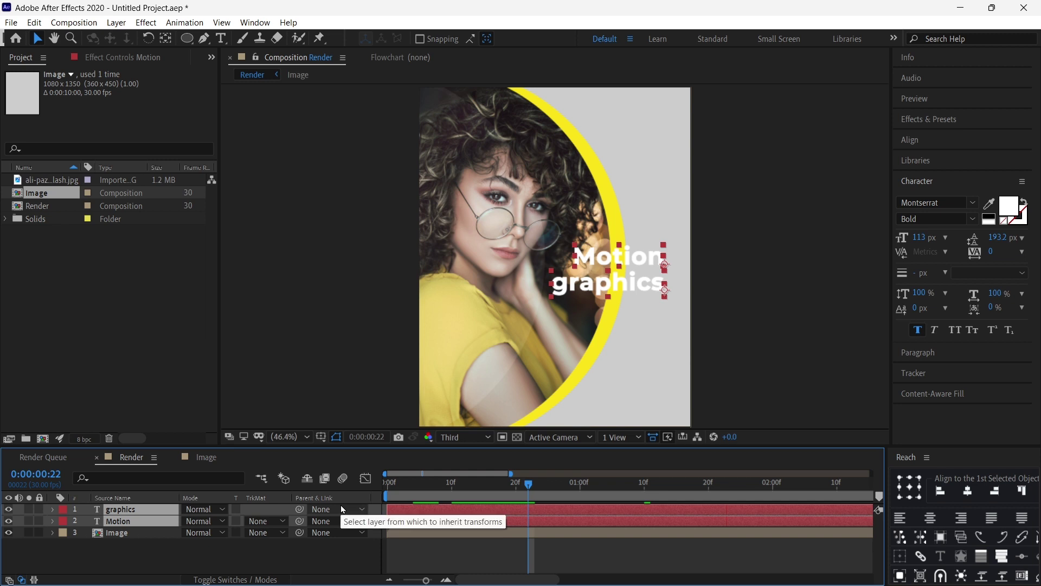
{"action": "key", "text": "p"}
{"action": "key", "text": "shift+t"}
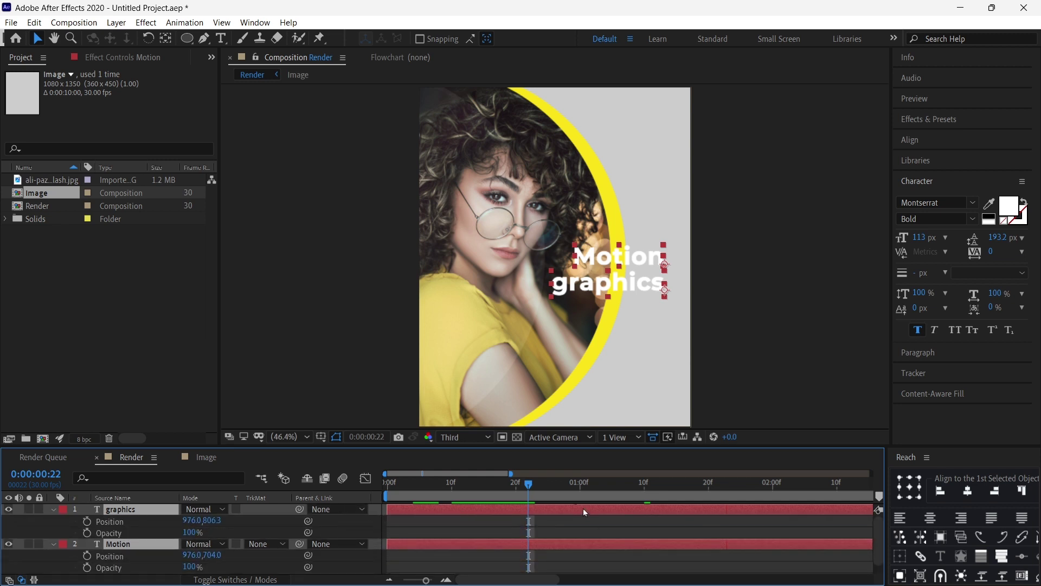
- Keyframe both lines' final pose at frame 29, then offset and fade them to 0% at frame 20
{"action": "left_click_drag", "start_coordinate": [548, 484], "coordinate": [574, 485]}
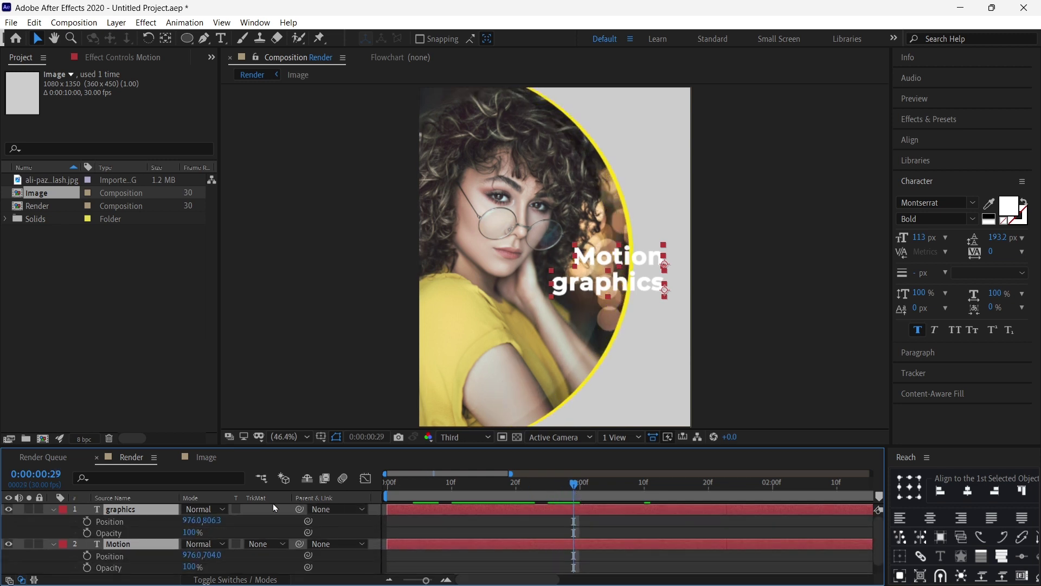
{"action": "key", "text": "alt+shift+p"}
{"action": "key", "text": "alt+shift+t"}
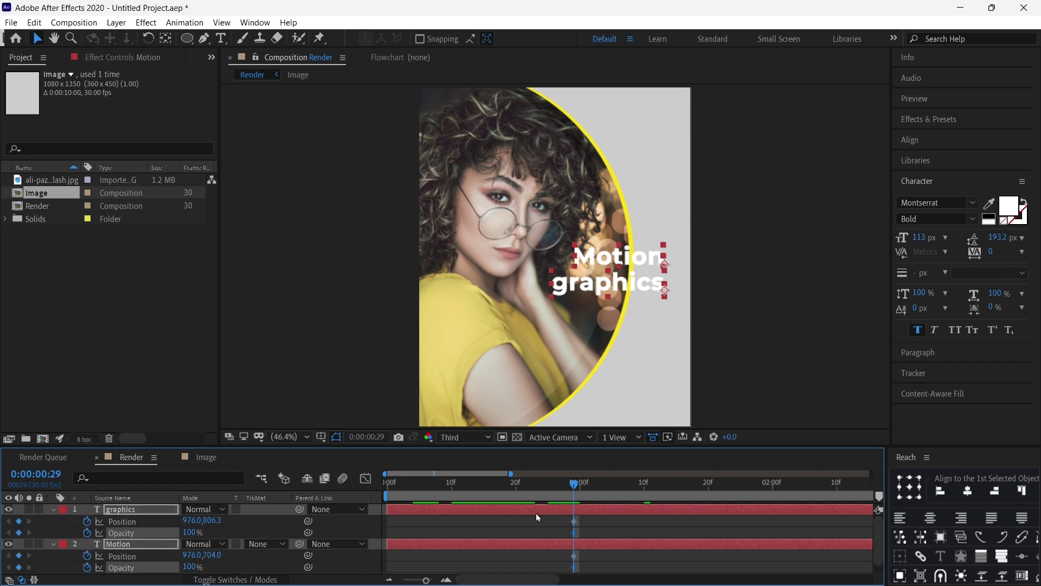
{"action": "left_click", "coordinate": [542, 485]}
{"action": "left_click", "coordinate": [519, 485]}
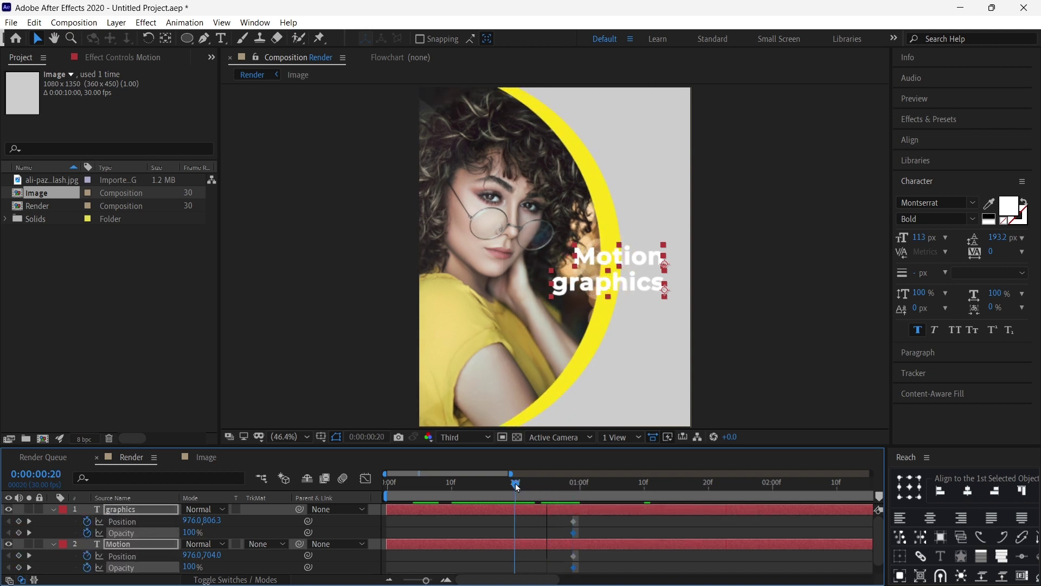
{"action": "mouse_move", "coordinate": [214, 521]}
{"action": "left_mouse_down"}
{"action": "mouse_move", "coordinate": [229, 521]}
{"action": "mouse_move", "coordinate": [201, 539]}
{"action": "mouse_move", "coordinate": [138, 533]}
{"action": "left_mouse_up"}
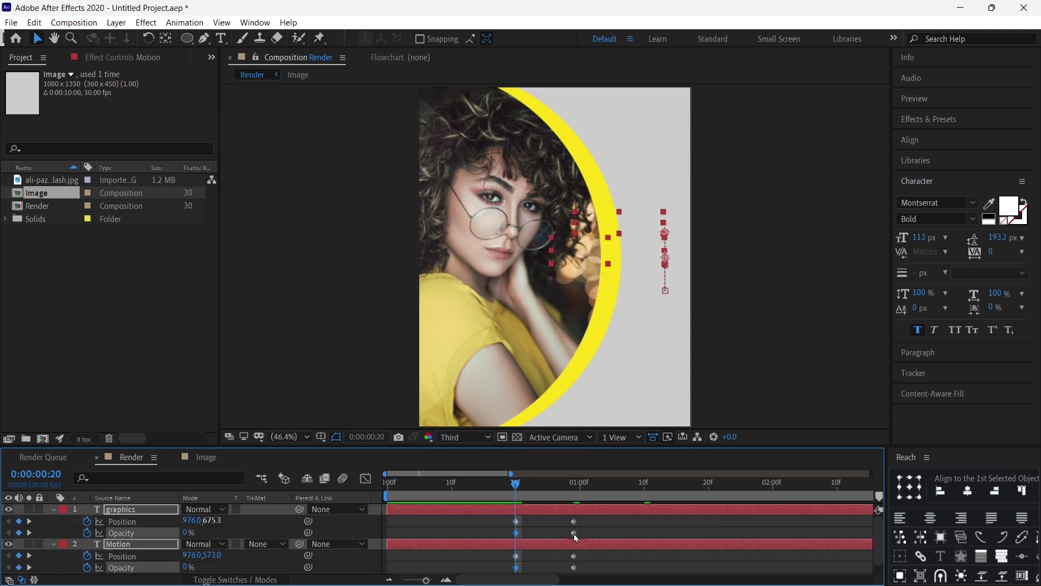
{"action": "left_click_drag", "start_coordinate": [594, 519], "coordinate": [503, 564]}
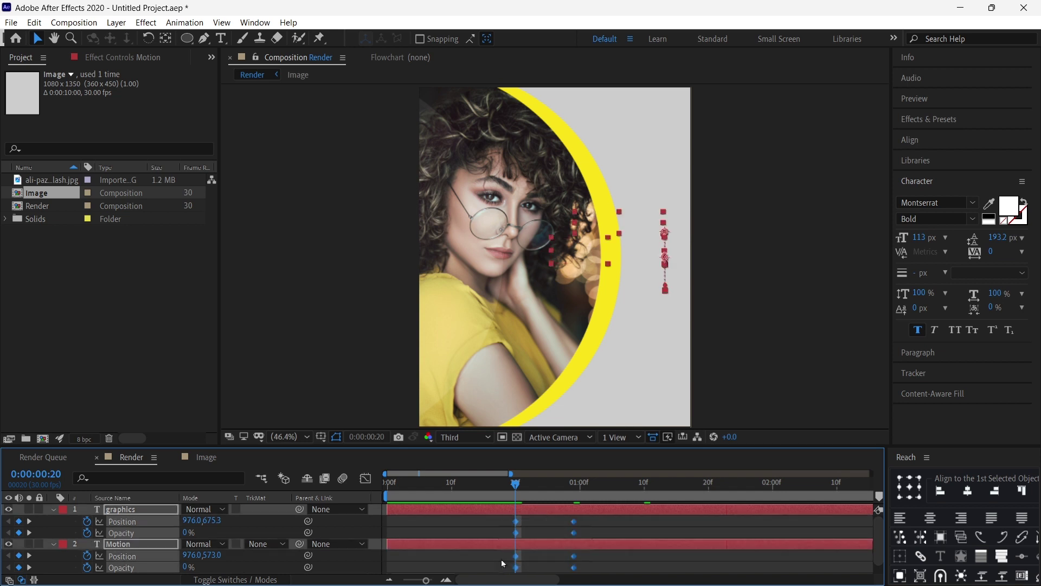
- Apply Easy Ease to the ending keyframes and shape the speed curve to settle slowly
{"action": "right_click", "coordinate": [576, 535]}
{"action": "mouse_move", "coordinate": [640, 521]}
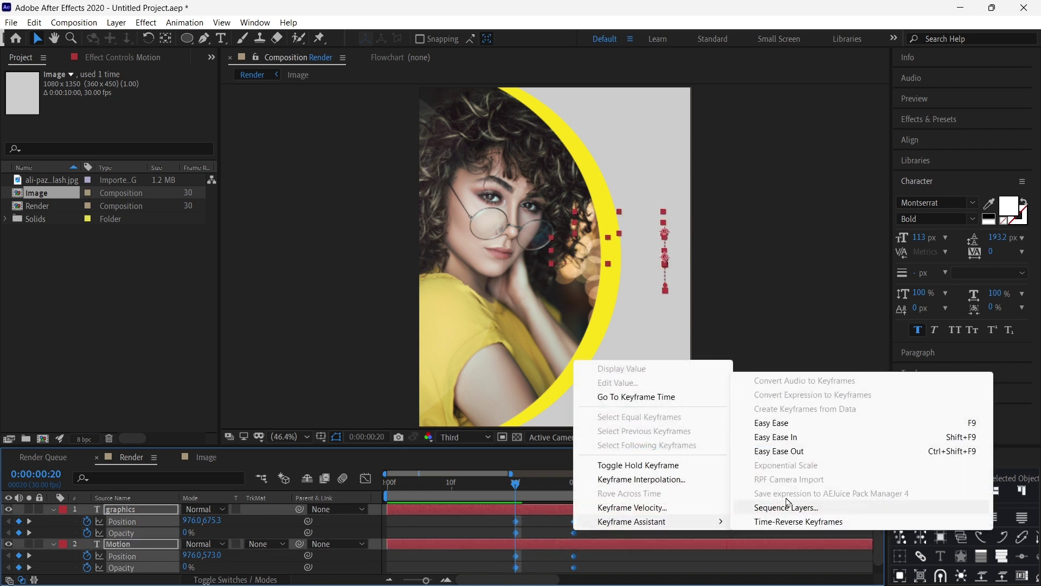
{"action": "left_click", "coordinate": [773, 422]}
{"action": "left_click", "coordinate": [366, 478]}
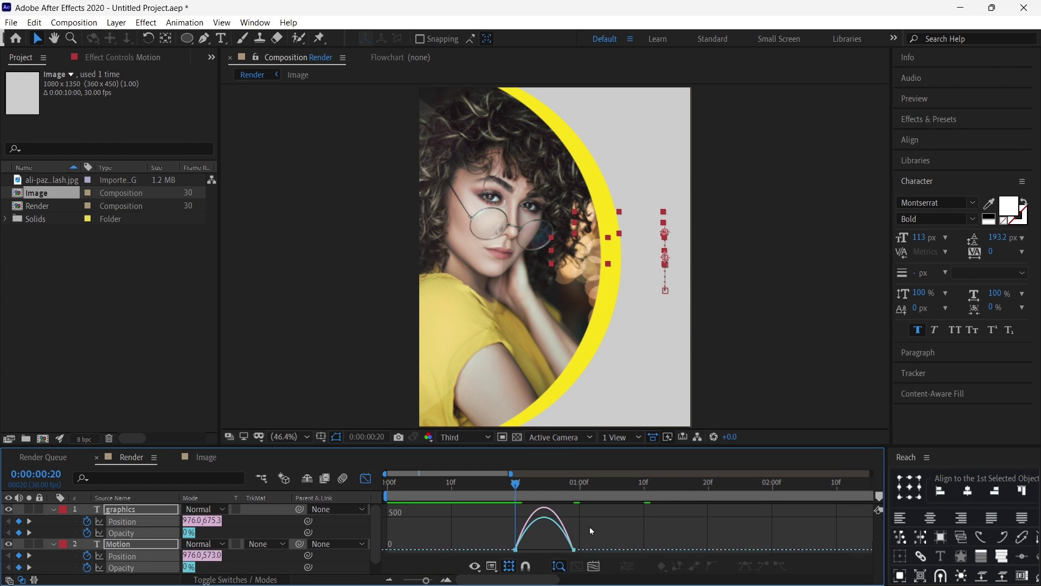
{"action": "left_click_drag", "start_coordinate": [563, 546], "coordinate": [544, 547]}
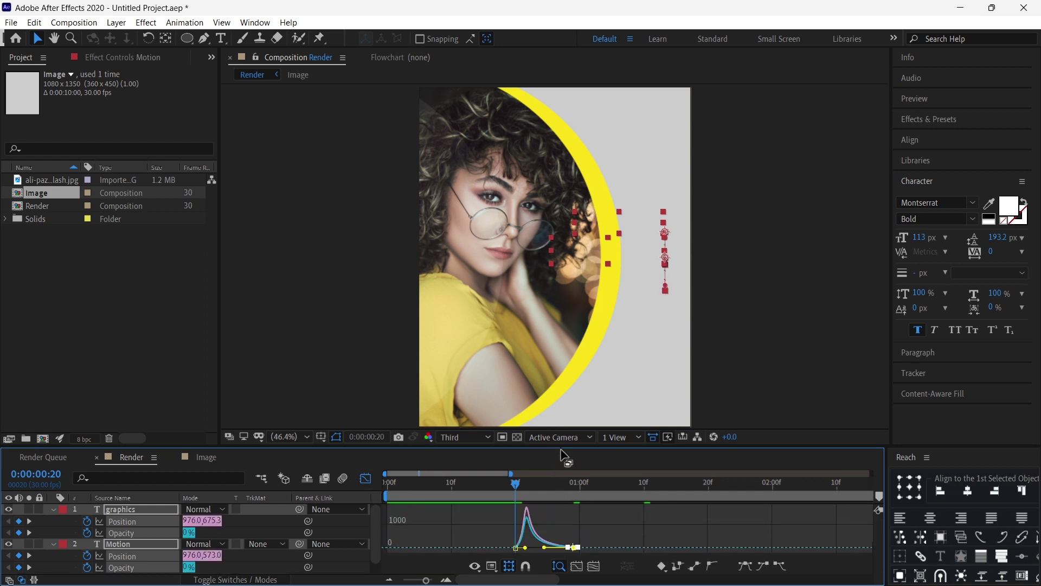
{"action": "left_click_drag", "start_coordinate": [561, 449], "coordinate": [571, 400]}
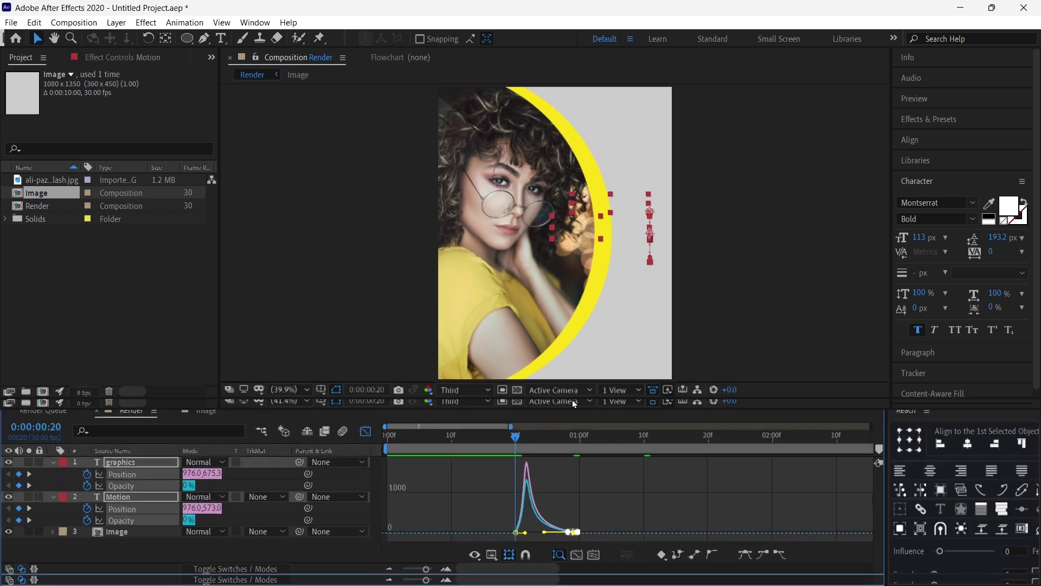
{"action": "left_click", "coordinate": [366, 431]}
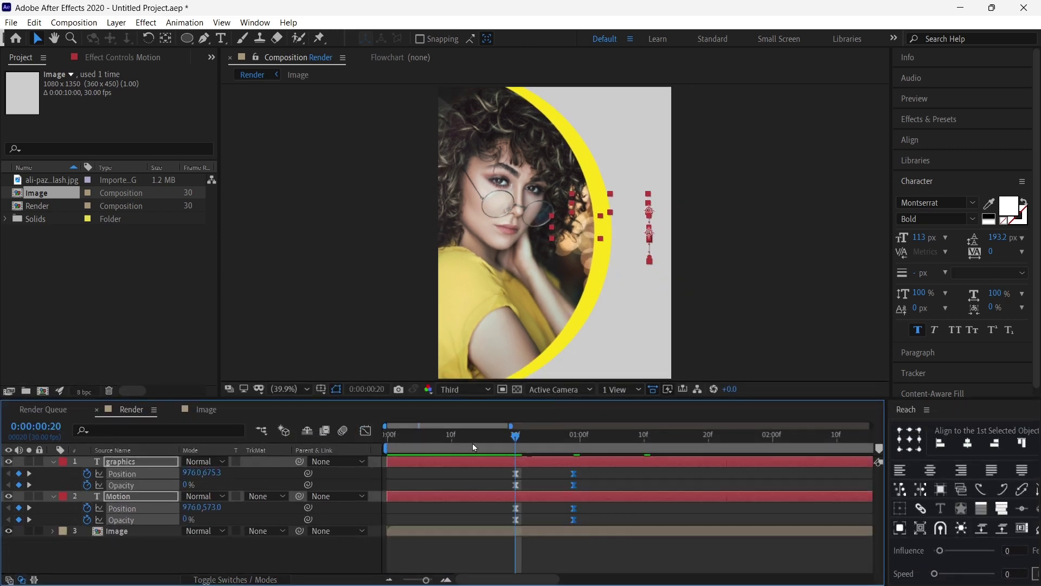
- Delay the graphics line's animation a few frames after Motion and preview the title
{"action": "left_click", "coordinate": [611, 495]}
{"action": "left_click", "coordinate": [616, 485]}
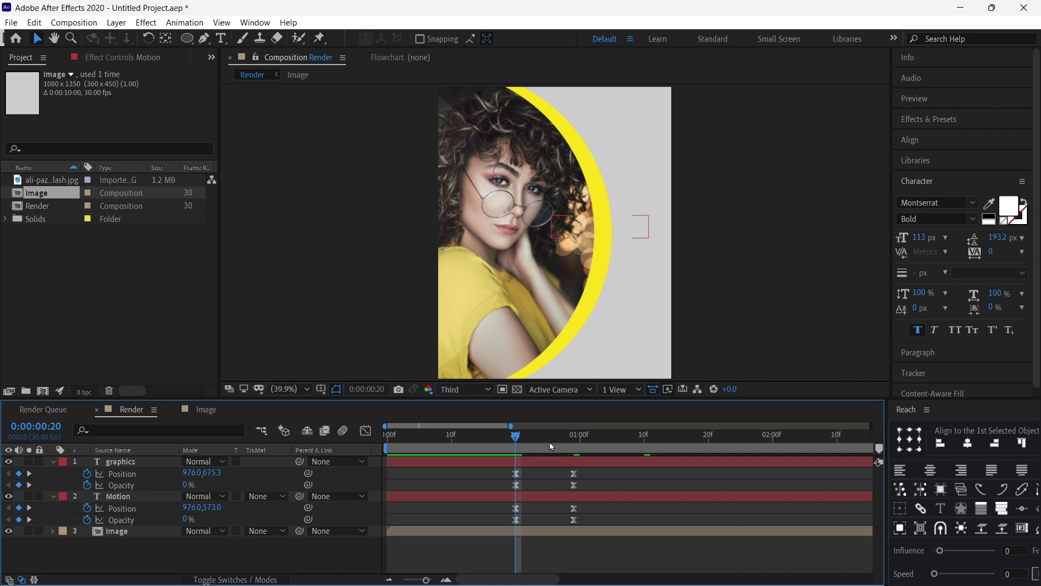
{"action": "left_click", "coordinate": [548, 441]}
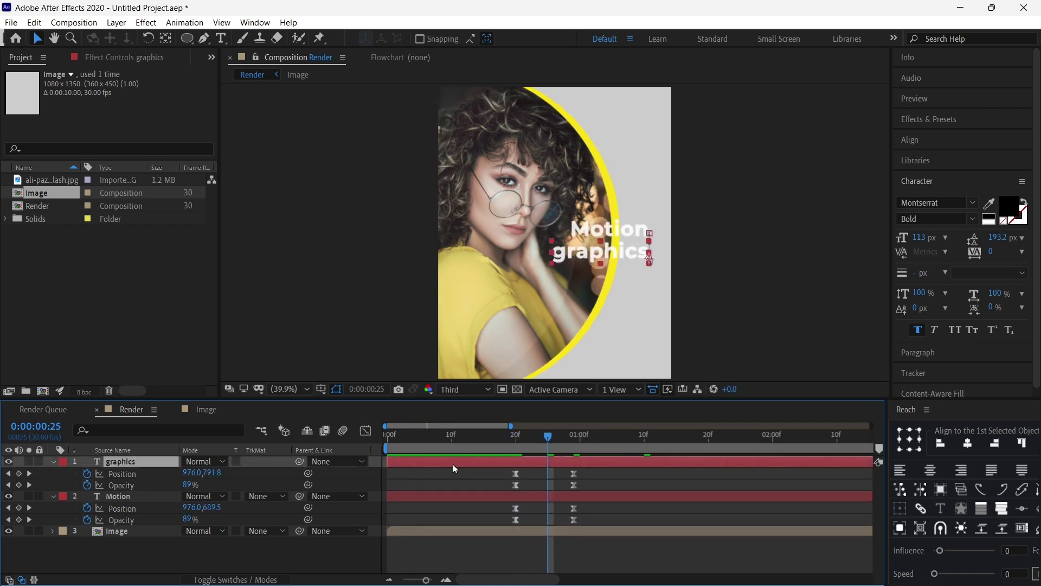
{"action": "left_click_drag", "start_coordinate": [452, 464], "coordinate": [477, 464]}
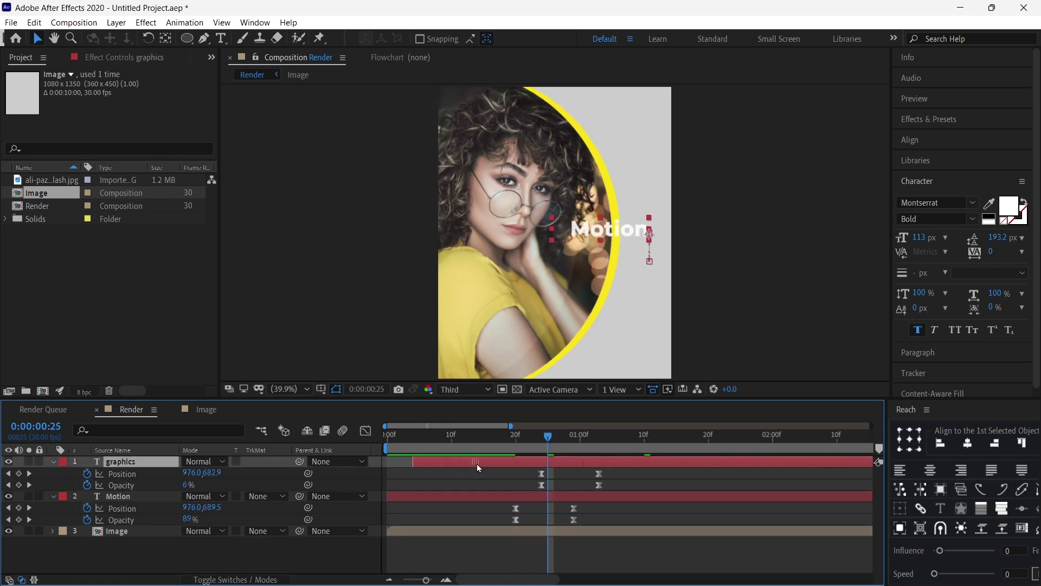
{"action": "key", "text": "Home"}
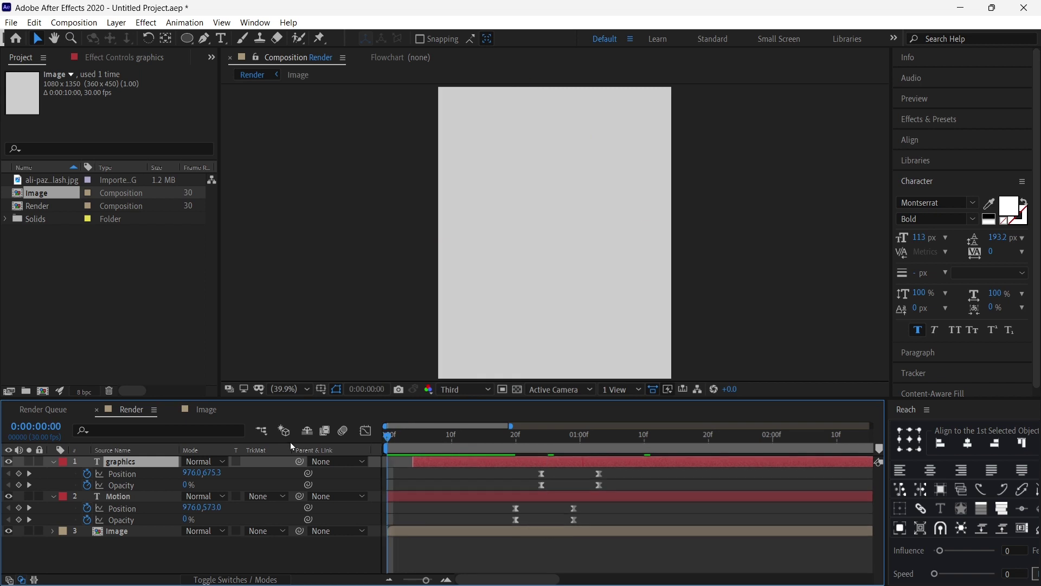
{"action": "key", "text": "space"}
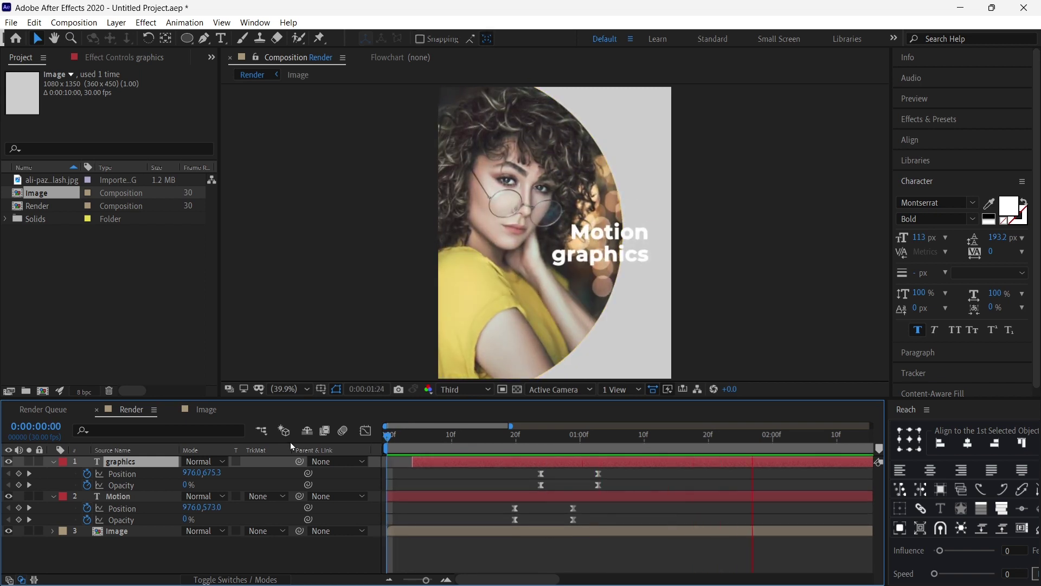
{"action": "key", "text": "space"}
- Shift both title lines' ending keyframes later and set the caption font size to 20 px
{"action": "mouse_move", "coordinate": [626, 473]}
{"action": "left_mouse_down"}
{"action": "mouse_move", "coordinate": [566, 526]}
{"action": "mouse_move", "coordinate": [609, 527]}
{"action": "left_mouse_up"}
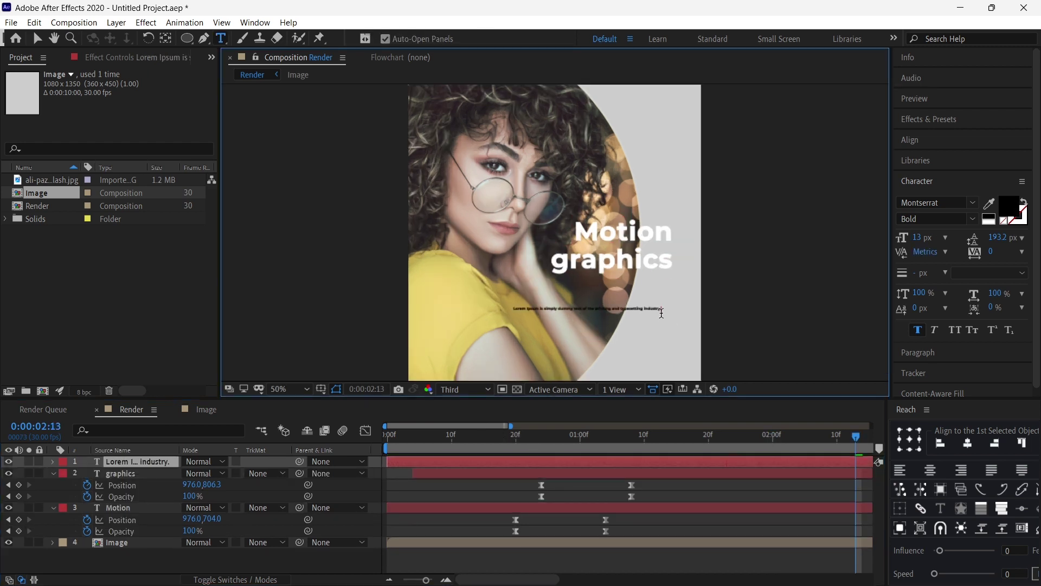
{"action": "key", "text": "ctrl+a"}
{"action": "left_click_drag", "start_coordinate": [921, 237], "coordinate": [983, 242]}
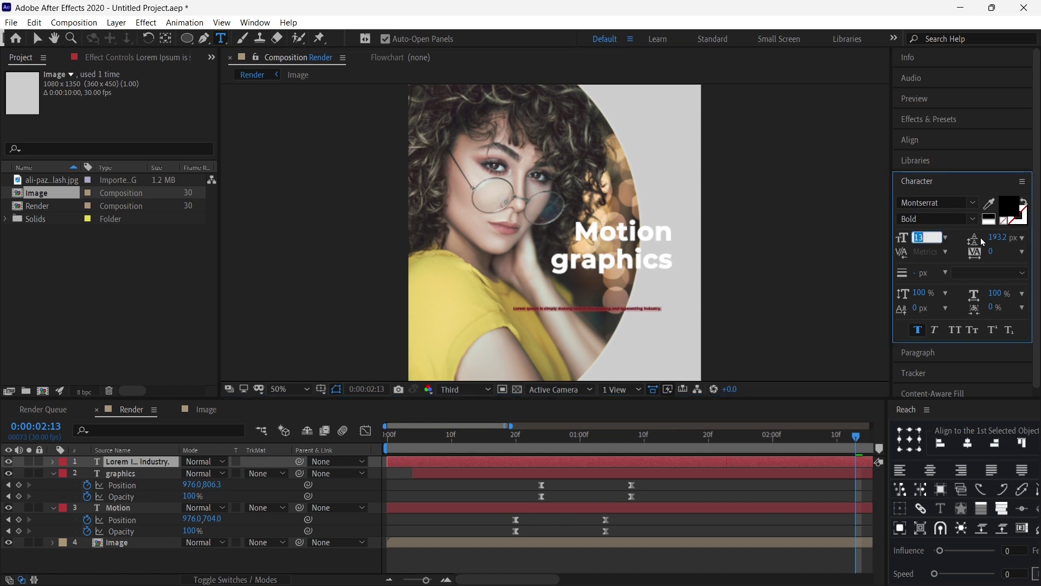
{"action": "type", "text": "20"}
{"action": "key", "text": "Return"}
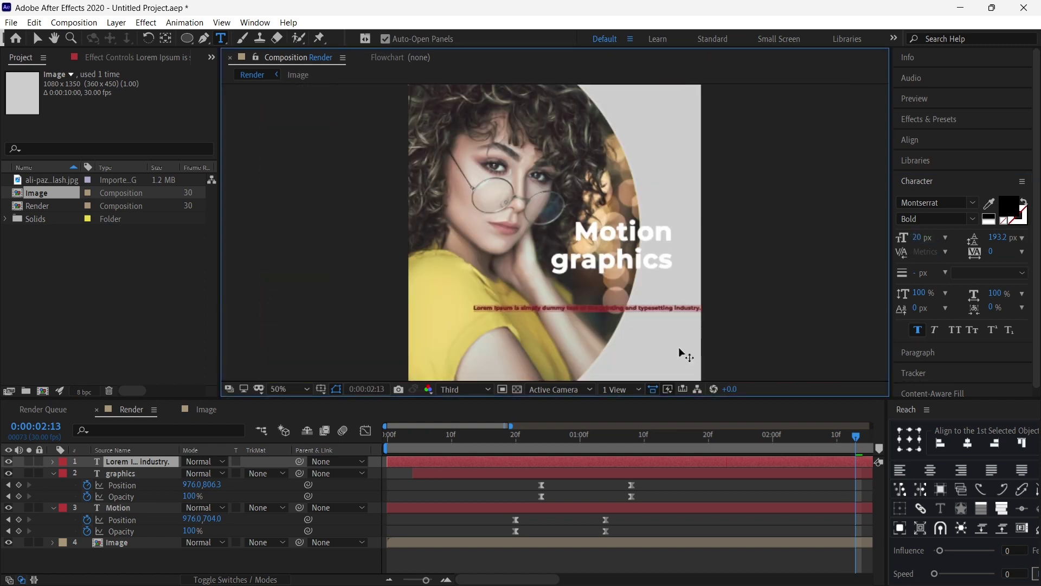
- Break the Lorem Ipsum caption into three lines, after 'dummy' and before 'industry.'
{"action": "left_click_drag", "start_coordinate": [554, 399], "coordinate": [554, 467]}
{"action": "scroll", "coordinate": [574, 413], "scroll_direction": "up", "scroll_amount": 2}
{"action": "left_click", "coordinate": [576, 418]}
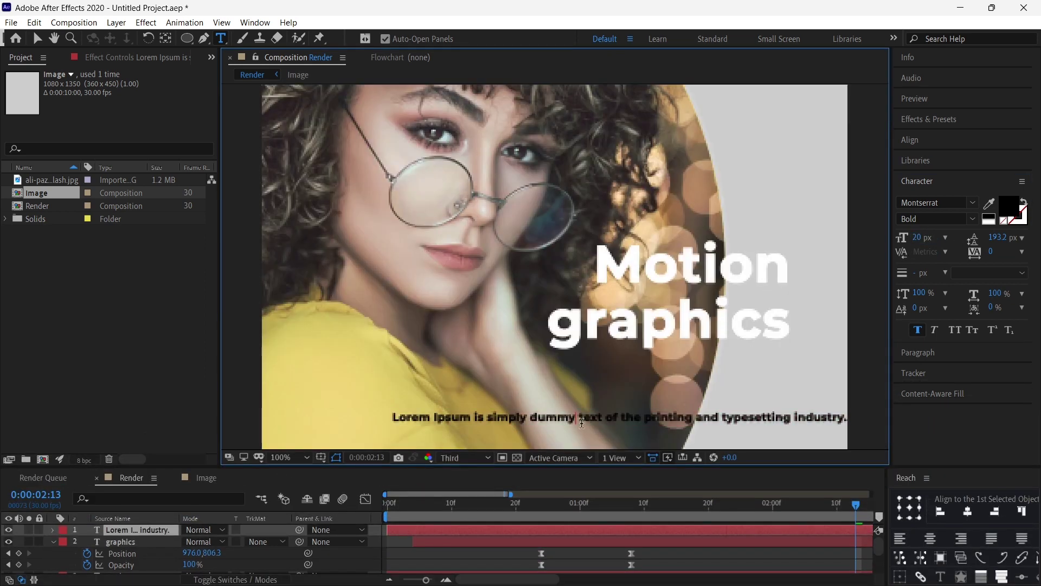
{"action": "key", "text": "shift+End"}
{"action": "key", "text": "Delete"}
{"action": "key", "text": "ctrl+a"}
{"action": "key", "text": "ctrl+z"}
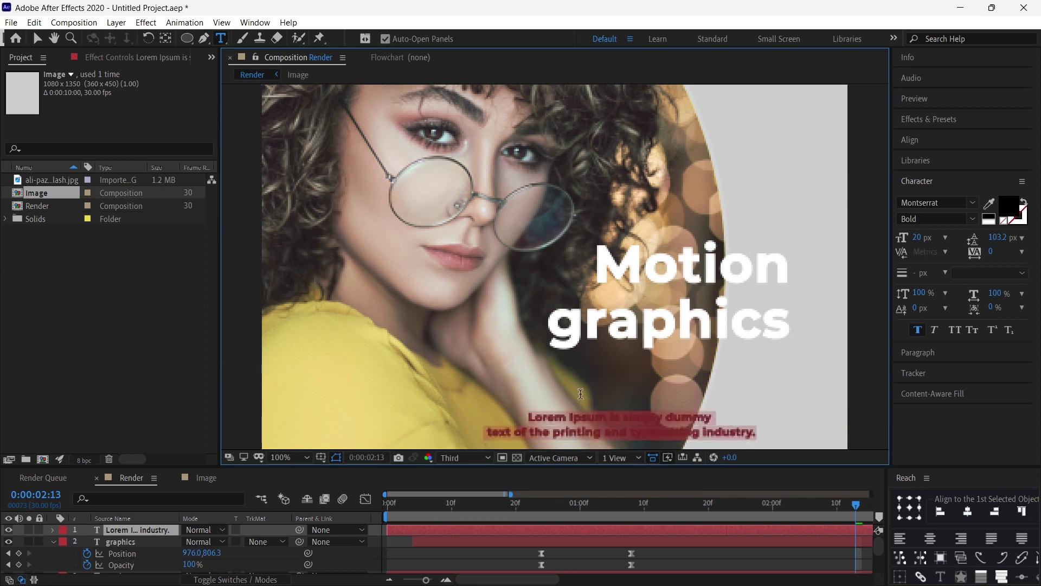
{"action": "left_click", "coordinate": [704, 434]}
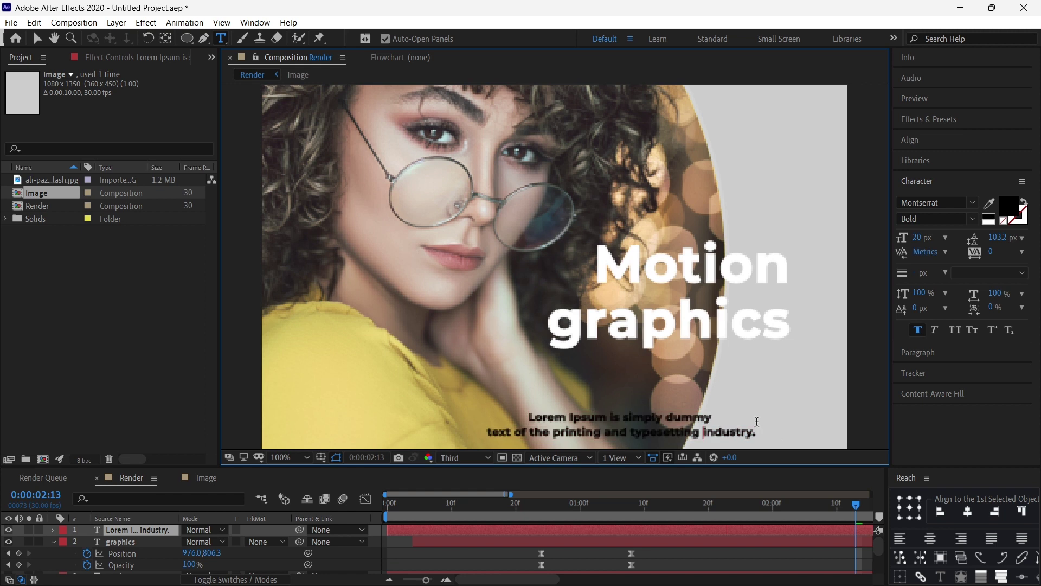
{"action": "key", "text": "Return"}
- Right-align all three caption lines and finish editing the text
{"action": "key", "text": "ctrl+a"}
{"action": "key", "text": "ctrl+shift+l"}
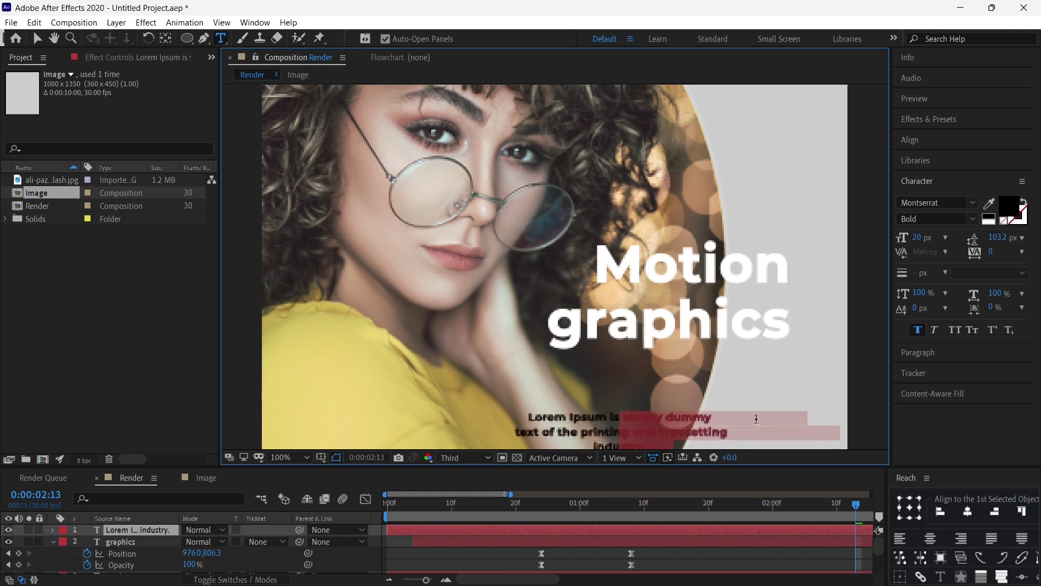
{"action": "key", "text": "ctrl+shift+r"}
{"action": "key", "text": "Escape"}
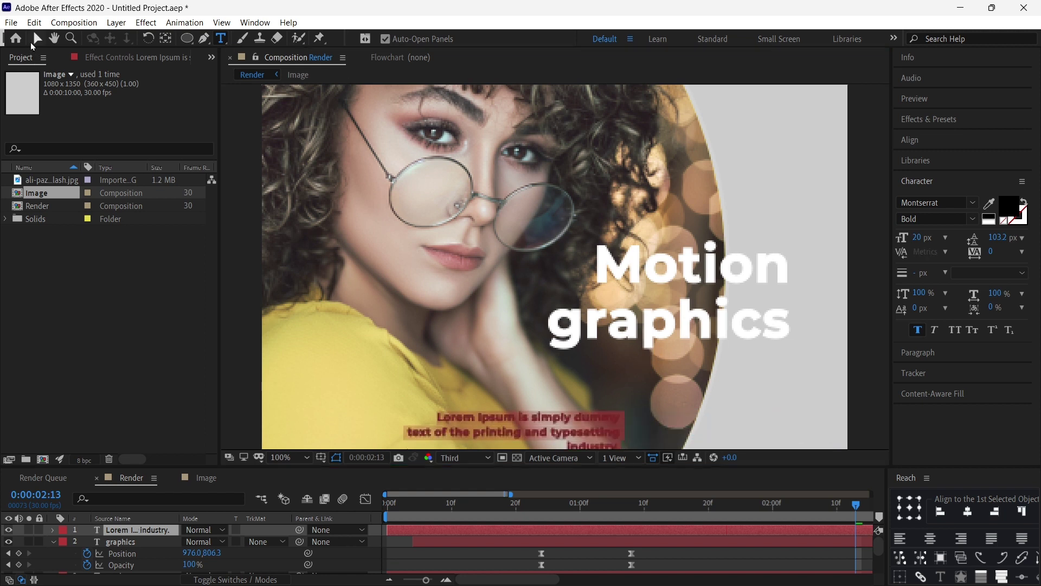
- Move the caption up beneath the graphics title and change its weight to Medium
{"action": "key", "text": "v"}
{"action": "left_click_drag", "start_coordinate": [553, 426], "coordinate": [719, 370]}
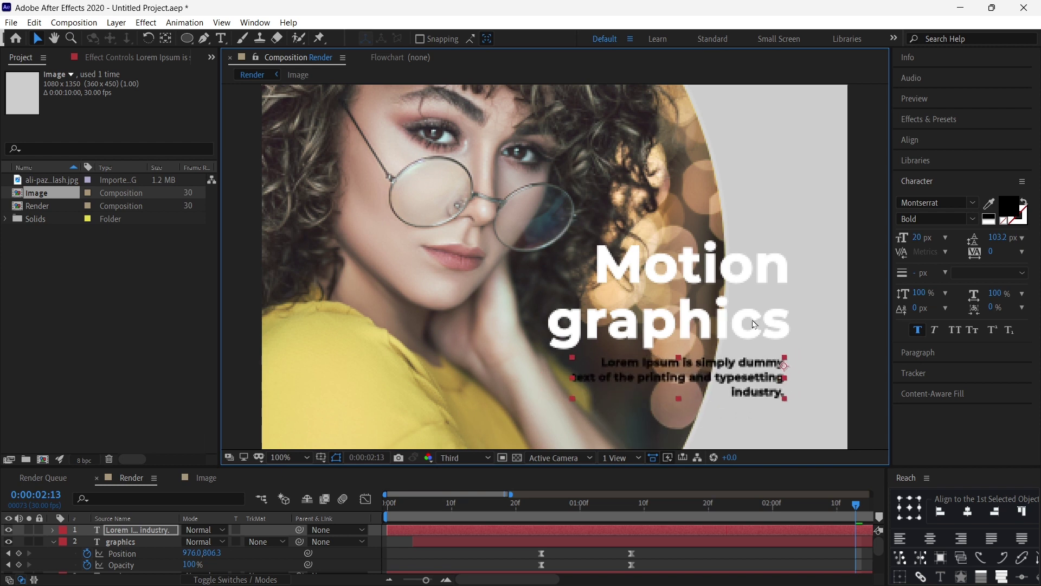
{"action": "left_click", "coordinate": [972, 218]}
{"action": "left_click", "coordinate": [933, 341]}
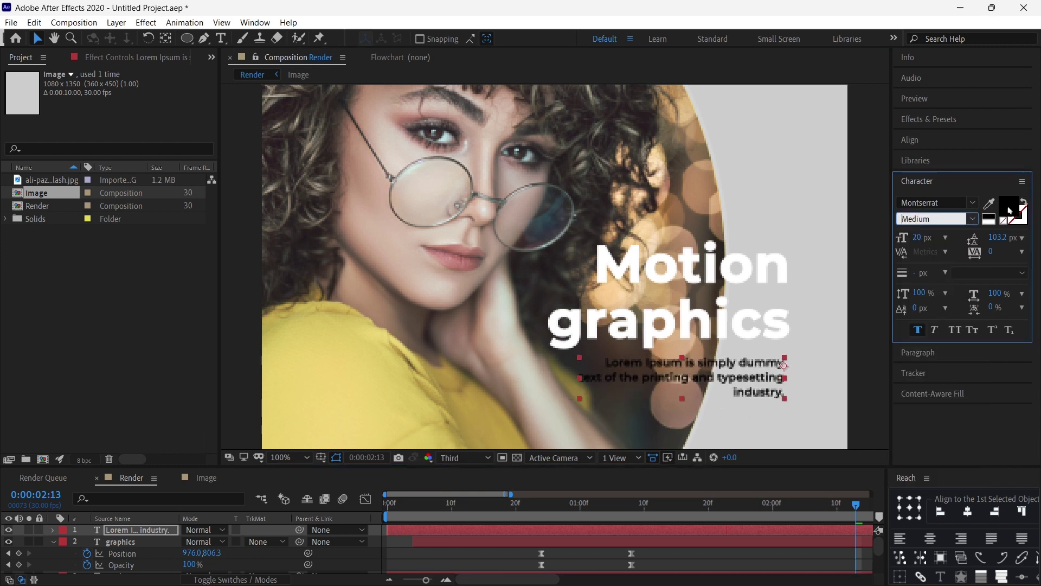
- Set the caption's fill colour to white
{"action": "left_click", "coordinate": [1010, 209]}
{"action": "left_click", "coordinate": [579, 305]}
{"action": "left_click", "coordinate": [867, 310]}
{"action": "key", "text": "comma"}
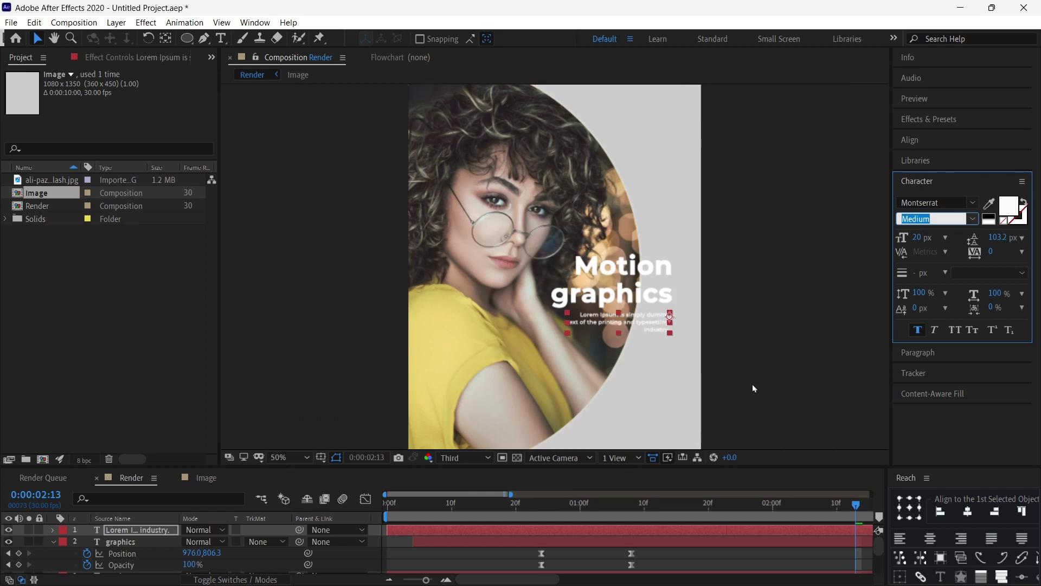
{"action": "key", "text": "period"}
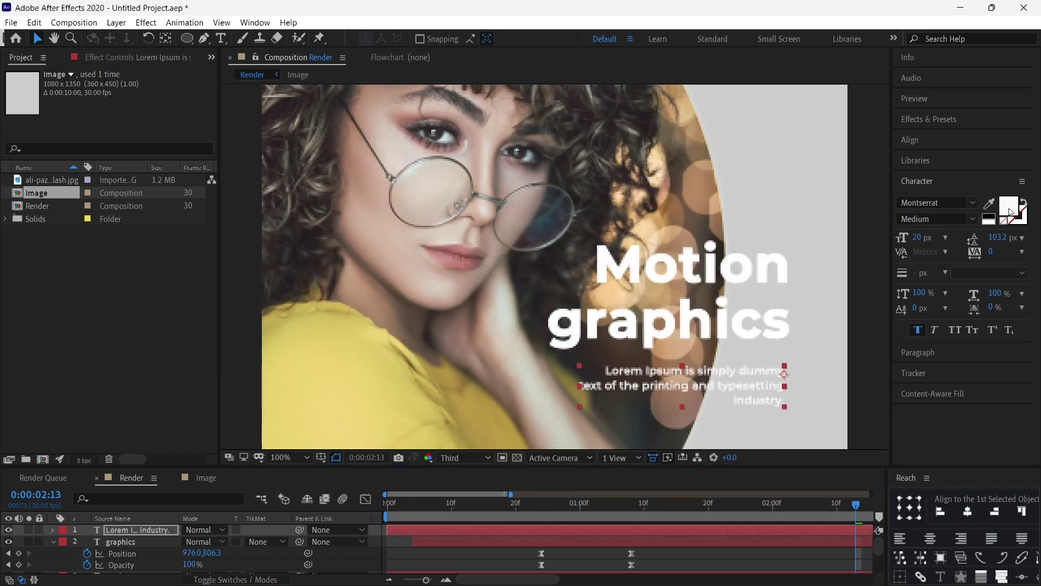
- Try light grey, darker grey and black caption fills before settling back on white
{"action": "left_click", "coordinate": [1010, 210]}
{"action": "left_click", "coordinate": [867, 309]}
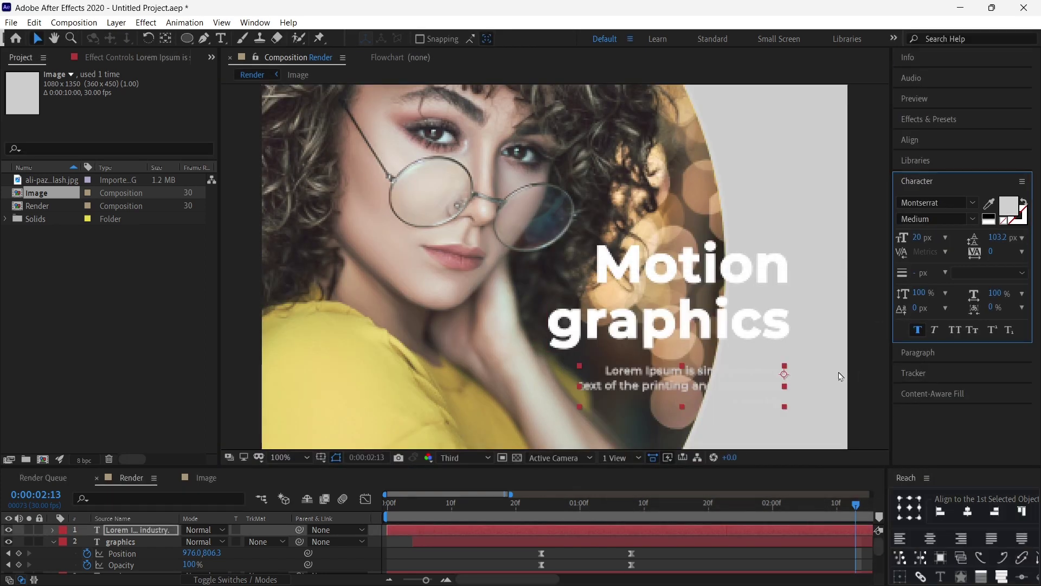
{"action": "left_click", "coordinate": [1009, 207]}
{"action": "left_click", "coordinate": [868, 310]}
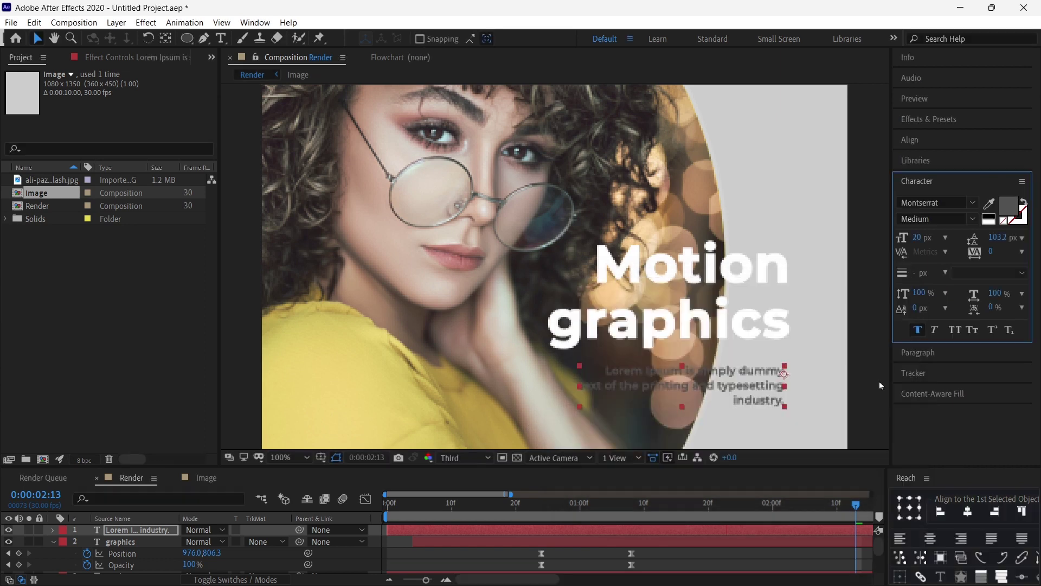
{"action": "left_click", "coordinate": [1010, 209]}
{"action": "left_click", "coordinate": [869, 309]}
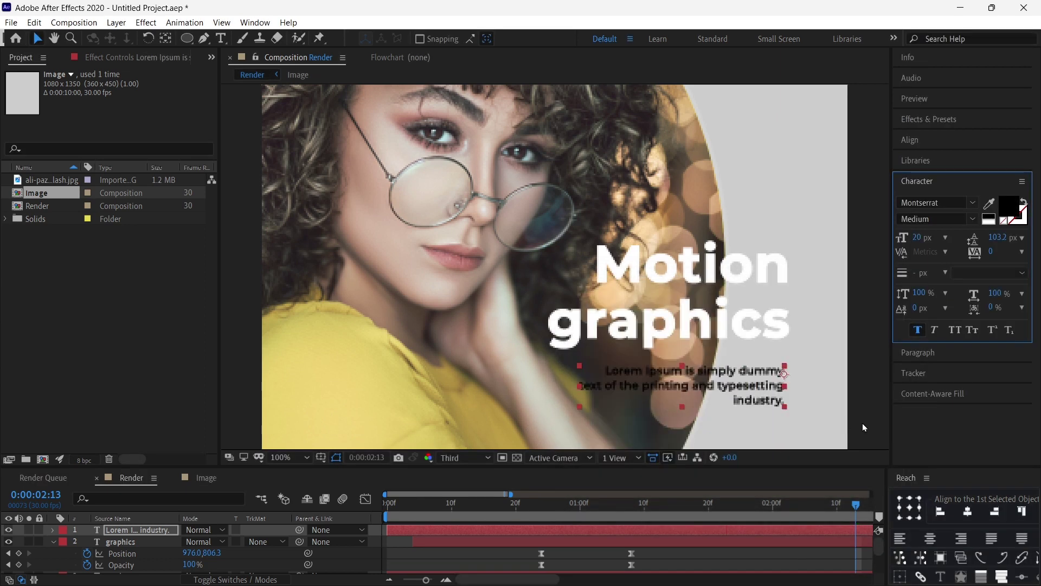
{"action": "key", "text": "comma"}
{"action": "left_click", "coordinate": [659, 328]}
{"action": "left_click", "coordinate": [1010, 209]}
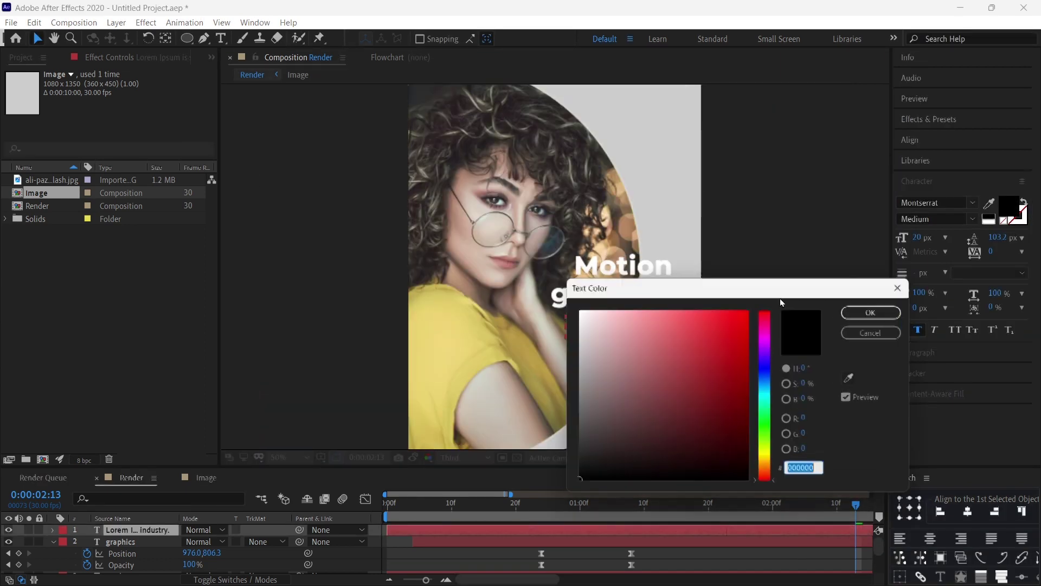
{"action": "left_click", "coordinate": [867, 312]}
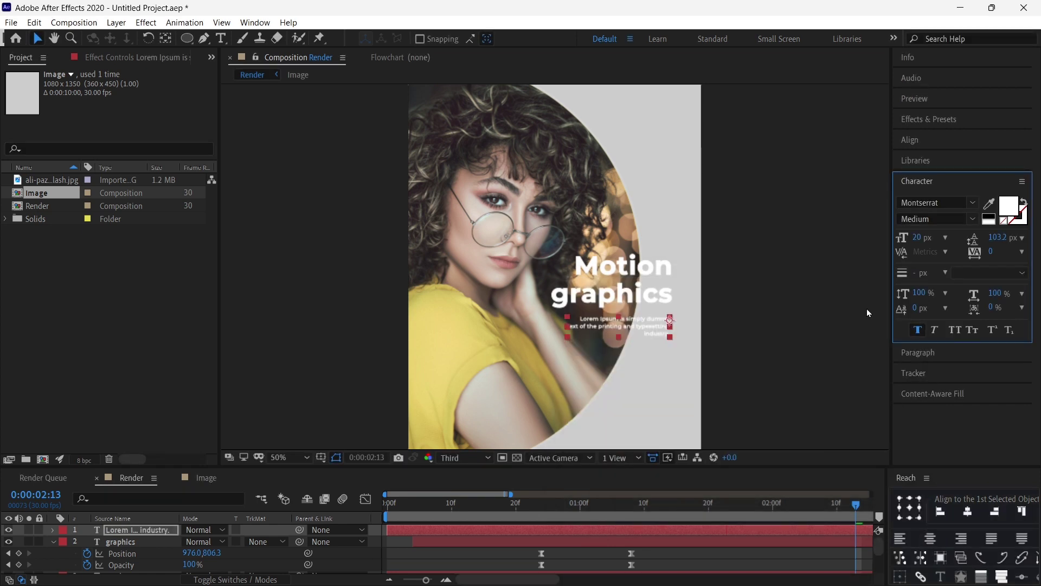
{"action": "key", "text": "ctrl+z"}
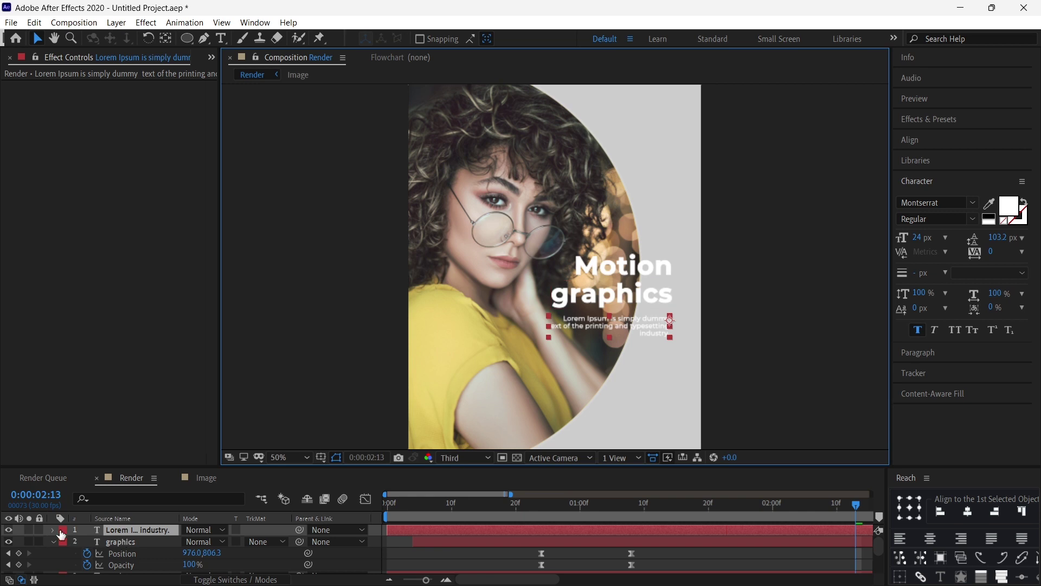
- Add an Opacity animator to the caption and set its opacity to 0% at about one second
{"action": "mouse_move", "coordinate": [241, 466]}
{"action": "left_mouse_down"}
{"action": "mouse_move", "coordinate": [260, 340]}
{"action": "mouse_move", "coordinate": [259, 350]}
{"action": "left_mouse_up"}
{"action": "left_click", "coordinate": [53, 412]}
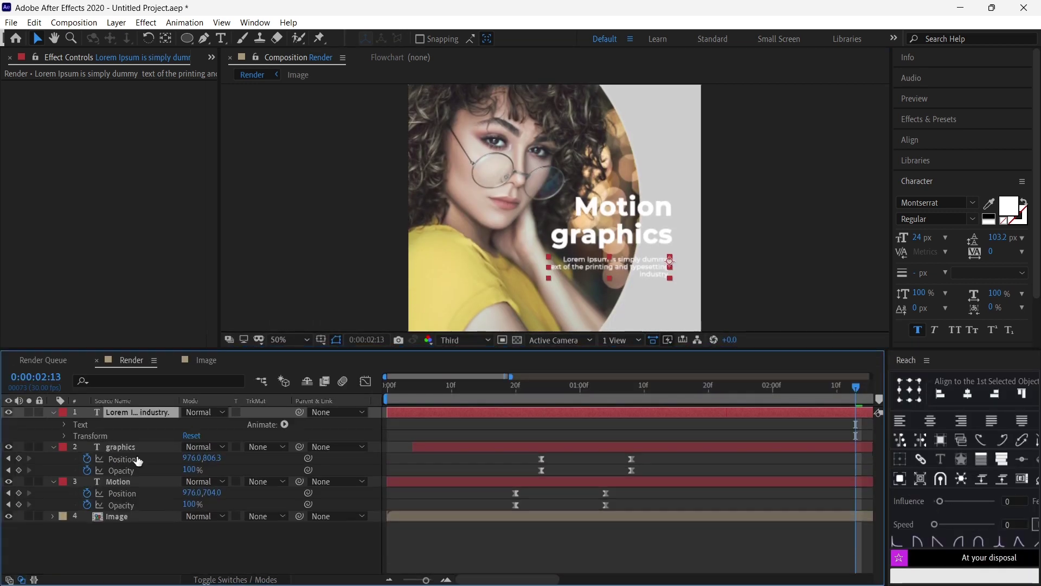
{"action": "left_click", "coordinate": [285, 424]}
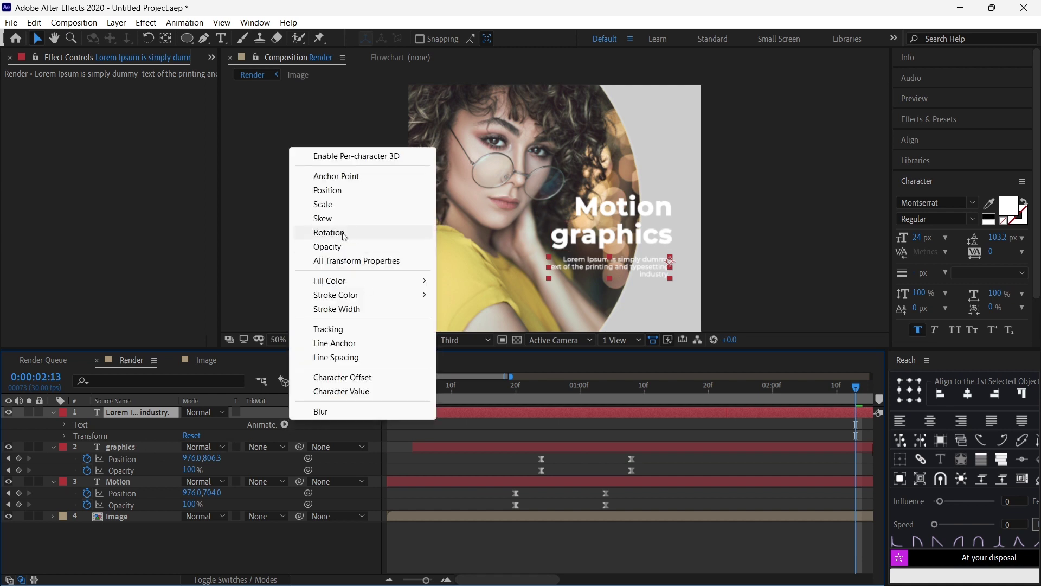
{"action": "left_click", "coordinate": [350, 252]}
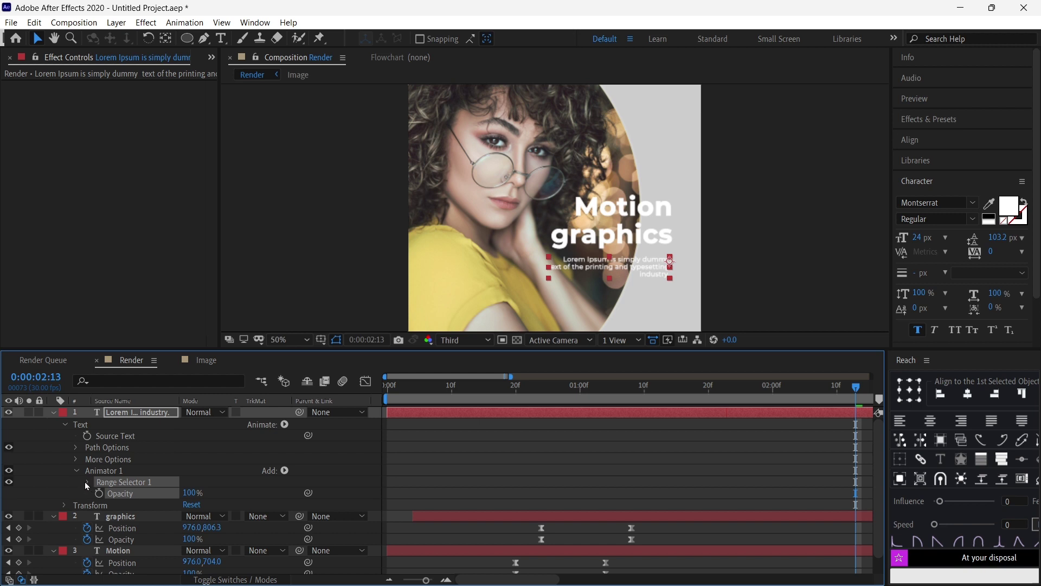
{"action": "left_click_drag", "start_coordinate": [580, 388], "coordinate": [607, 399]}
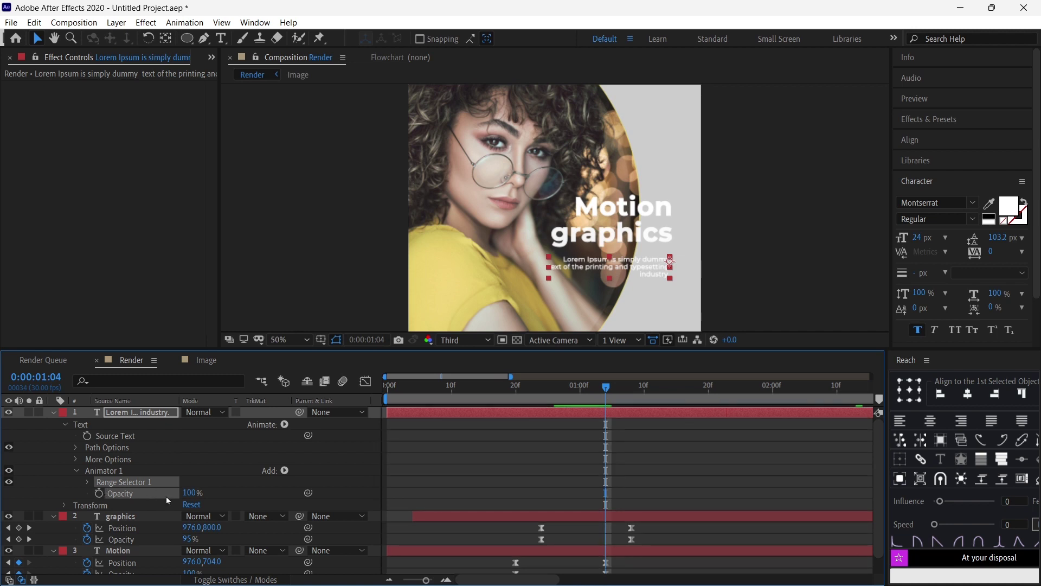
{"action": "left_click_drag", "start_coordinate": [192, 493], "coordinate": [70, 493]}
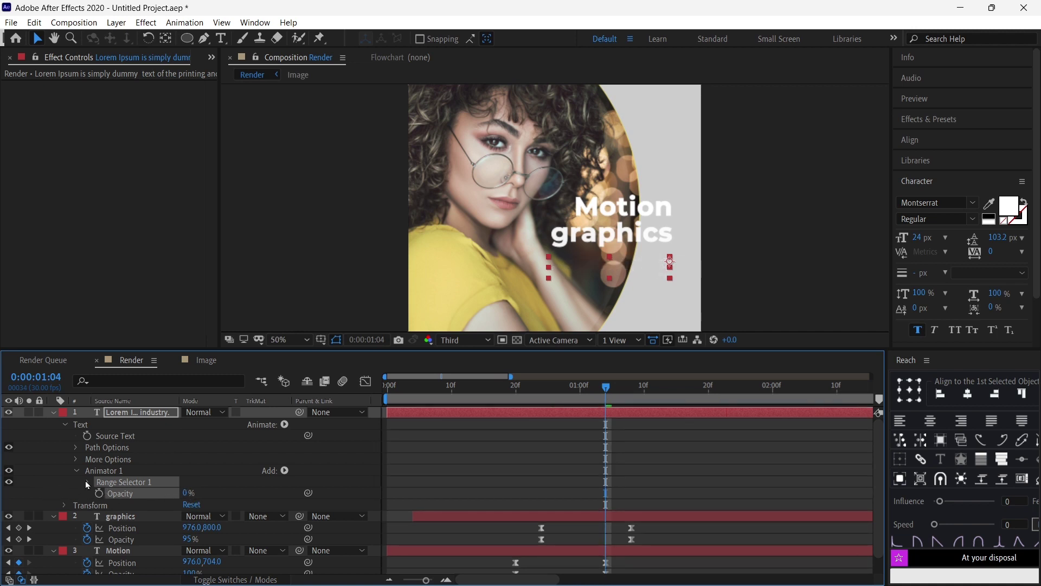
- Keyframe the Range Selector Offset at 0:00:01:04, then set it to 100% at 0:00:01:12
{"action": "left_click", "coordinate": [88, 482]}
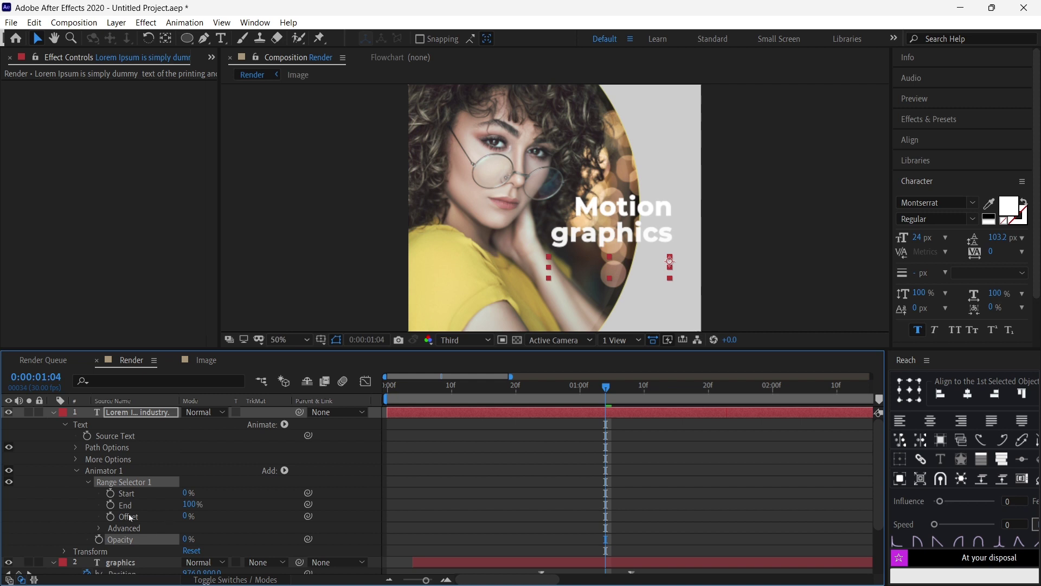
{"action": "left_click", "coordinate": [111, 517]}
{"action": "left_click_drag", "start_coordinate": [612, 390], "coordinate": [658, 390]}
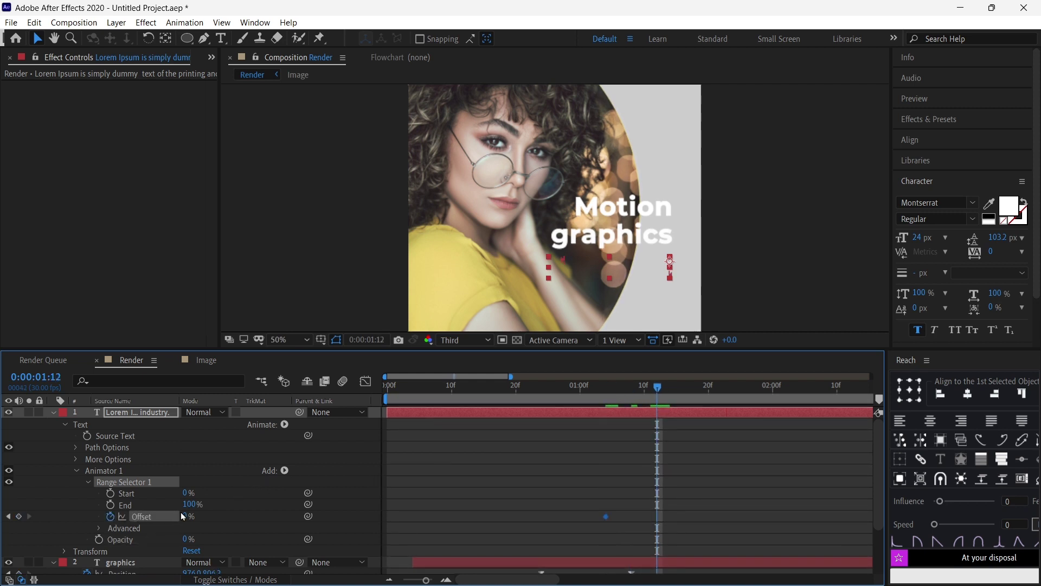
{"action": "left_click_drag", "start_coordinate": [187, 516], "coordinate": [345, 518]}
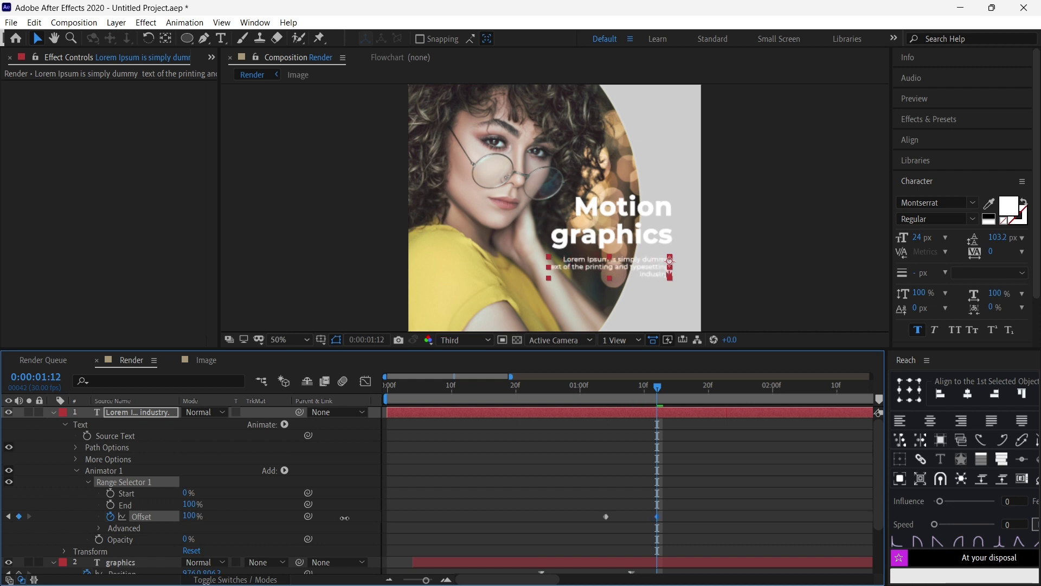
- Set the first Offset keyframe to -100% and return to the second keyframe
{"action": "left_click", "coordinate": [586, 389]}
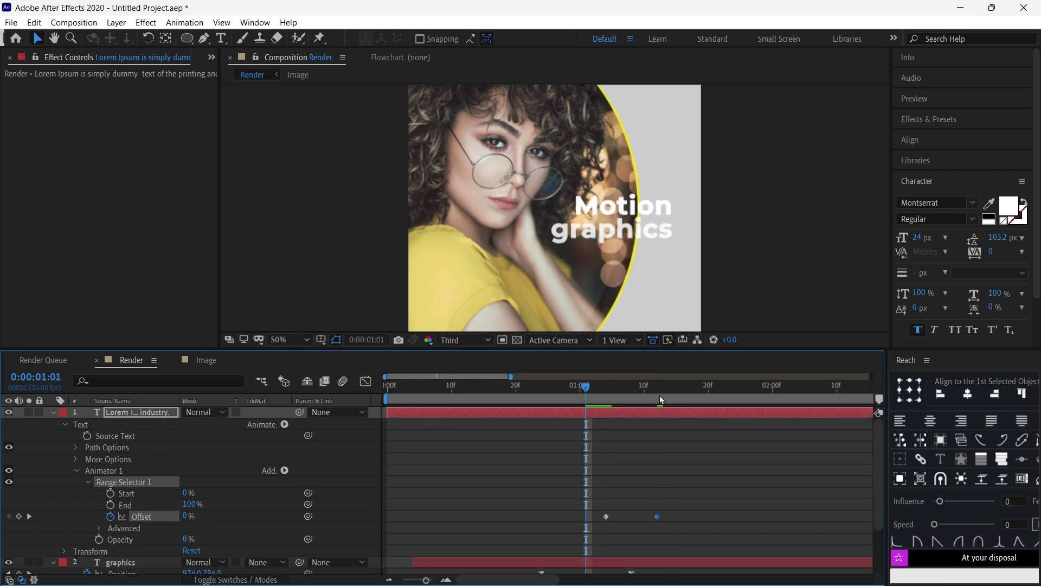
{"action": "key", "text": "space"}
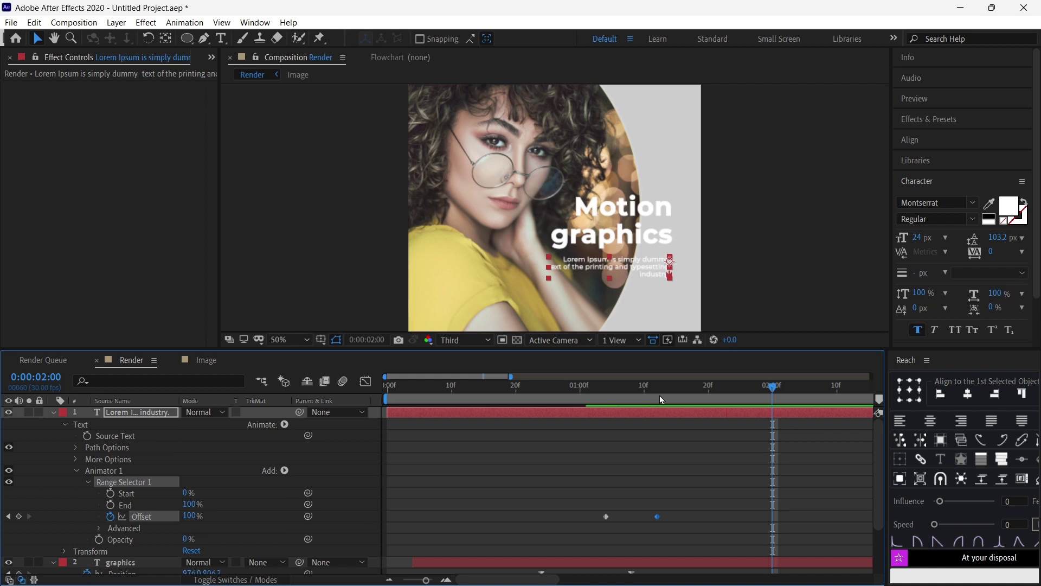
{"action": "key", "text": "j"}
{"action": "left_click_drag", "start_coordinate": [177, 516], "coordinate": [31, 517]}
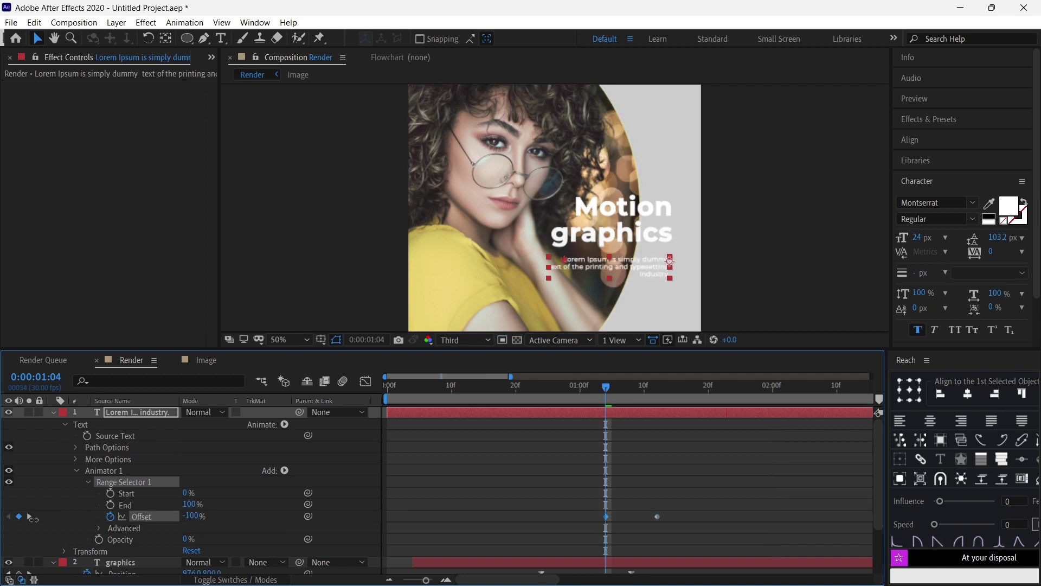
{"action": "left_click_drag", "start_coordinate": [617, 403], "coordinate": [652, 400]}
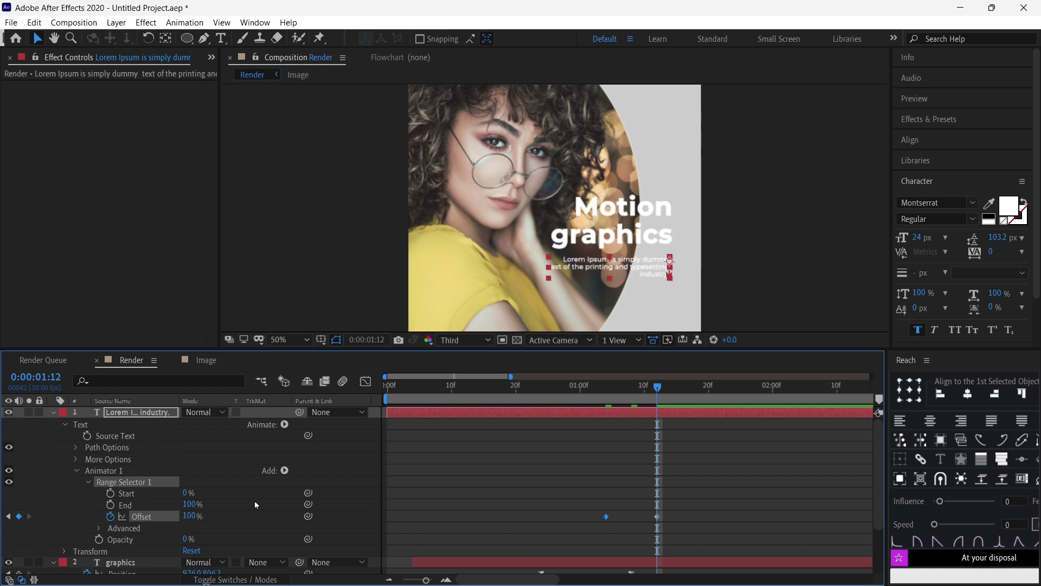
- Change the range selector's Advanced Shape to Ramp Up and preview the caption animation
{"action": "left_click", "coordinate": [99, 528]}
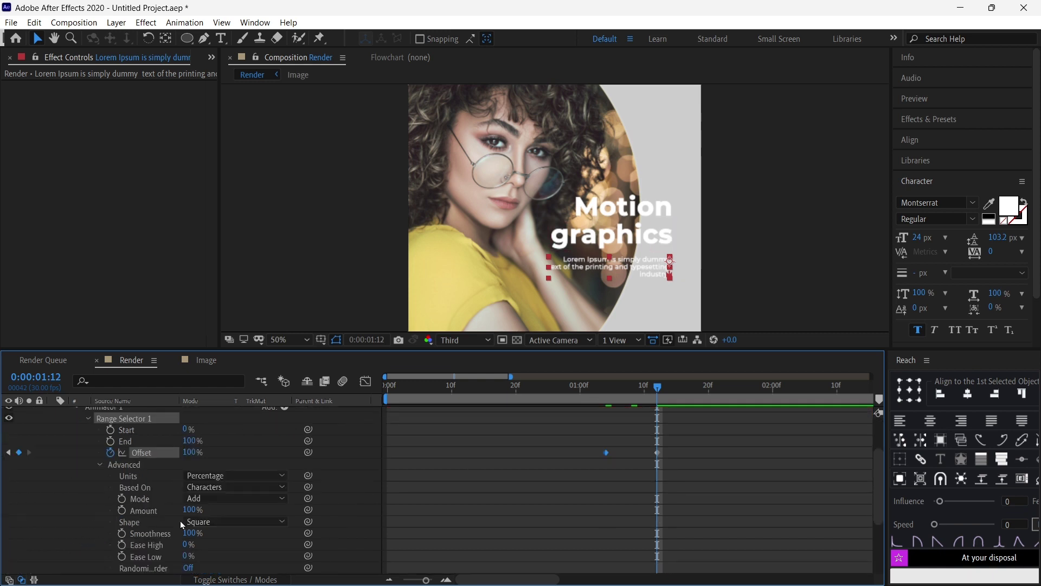
{"action": "left_click", "coordinate": [240, 527]}
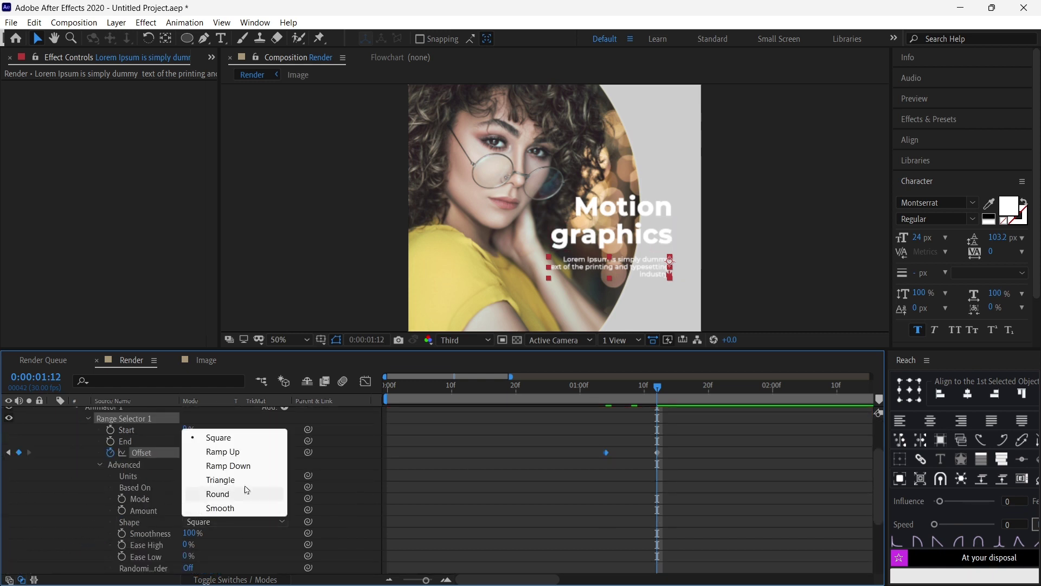
{"action": "left_click", "coordinate": [262, 453]}
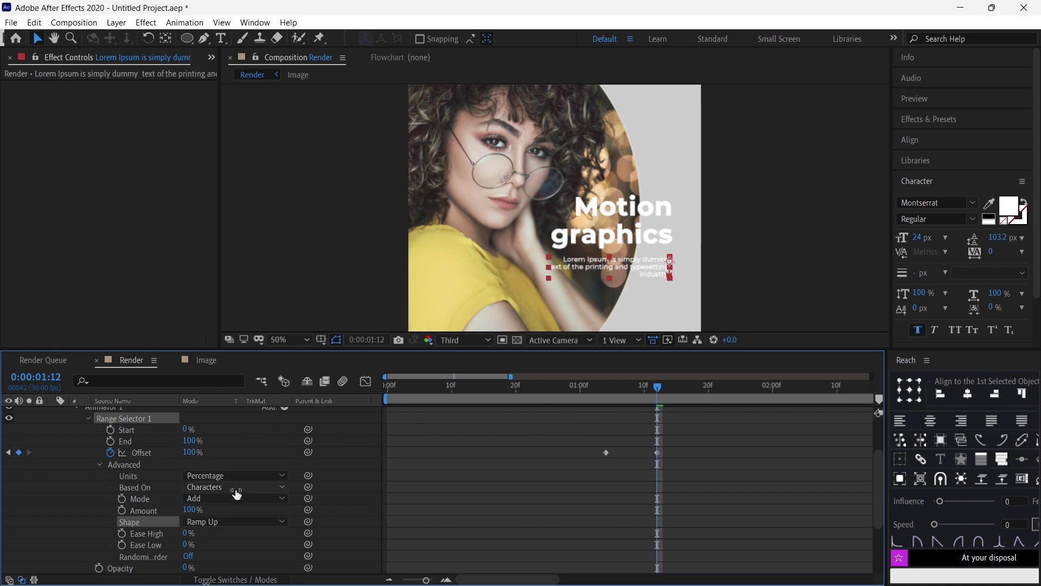
{"action": "left_click_drag", "start_coordinate": [567, 386], "coordinate": [636, 387]}
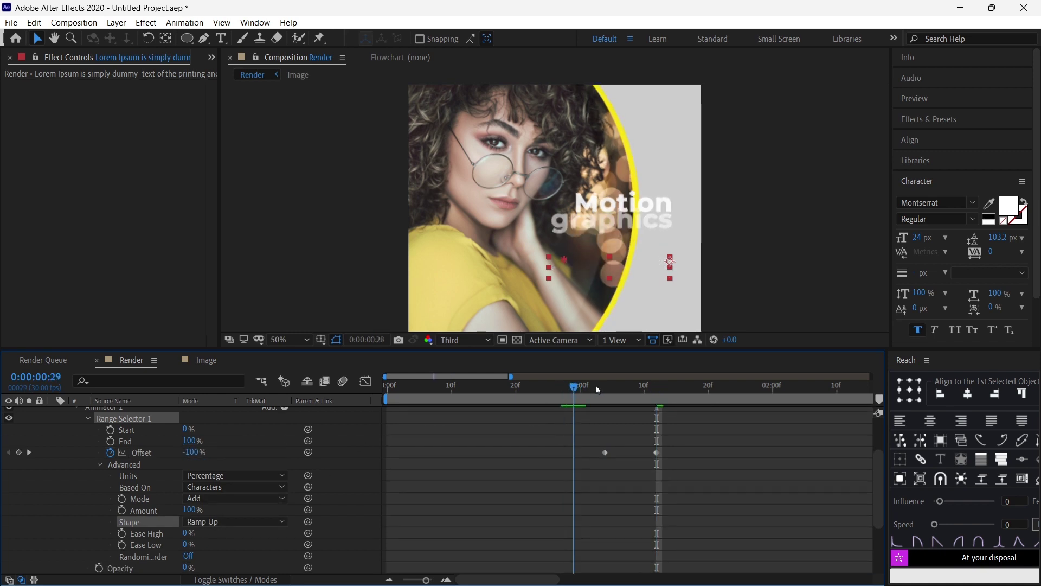
{"action": "key", "text": "space"}
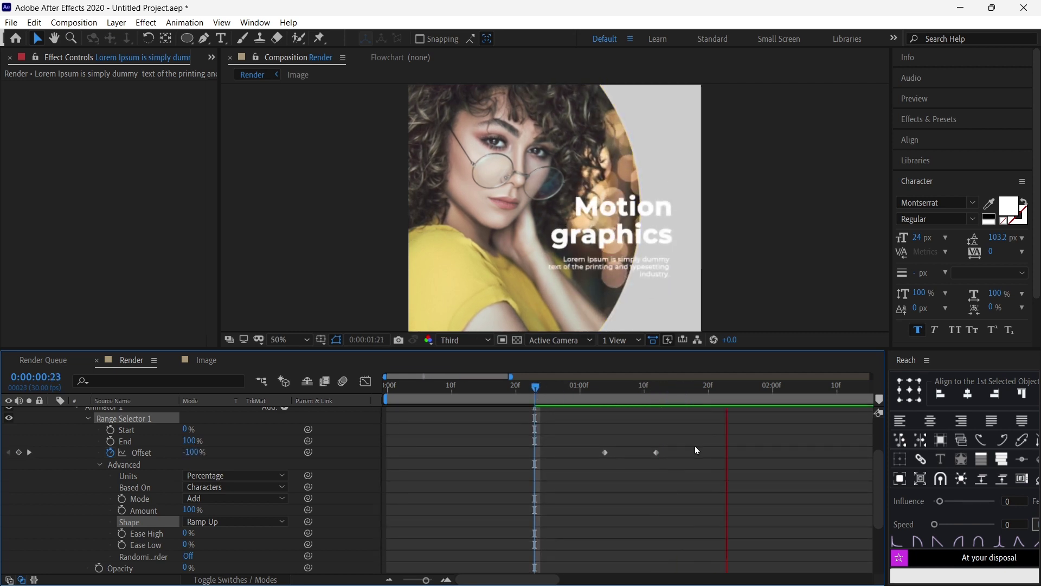
- Drag the 100% Offset keyframe later and preview the slower caption reveal from 0:00:01:00
{"action": "left_click_drag", "start_coordinate": [658, 452], "coordinate": [721, 453]}
{"action": "left_click", "coordinate": [580, 391]}
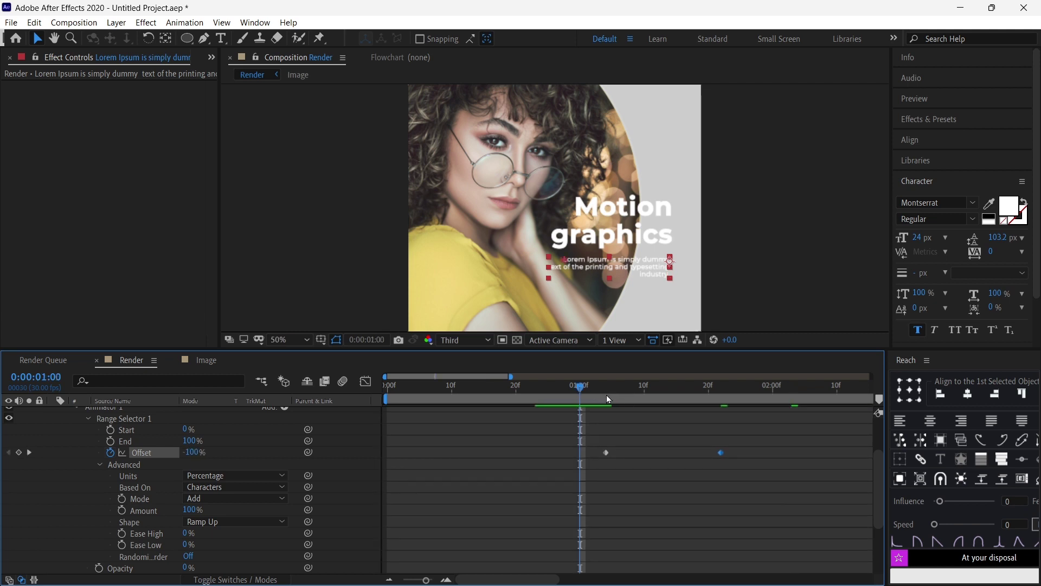
{"action": "key", "text": "space"}
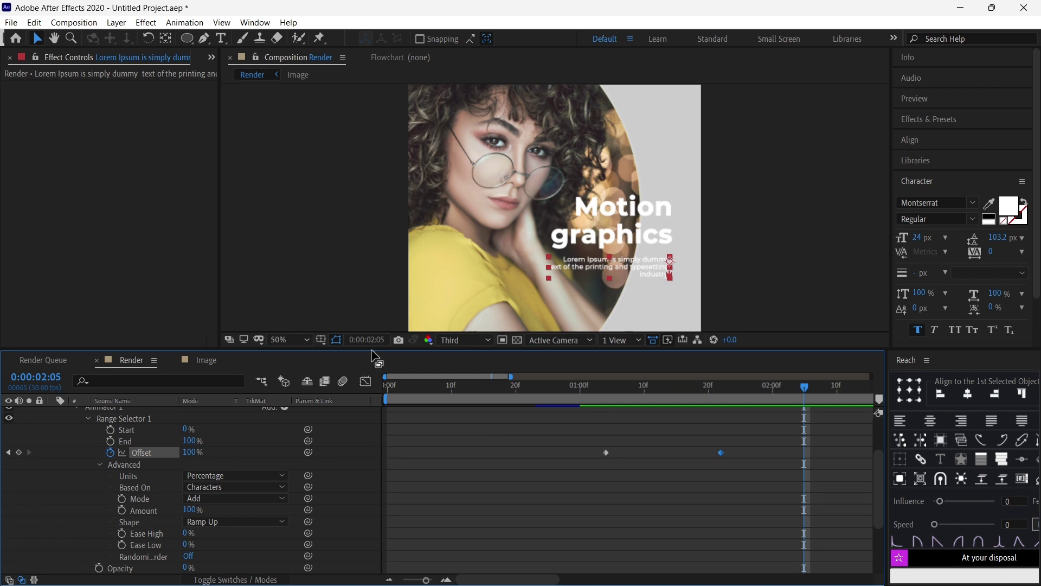
{"action": "left_click_drag", "start_coordinate": [375, 350], "coordinate": [351, 385]}
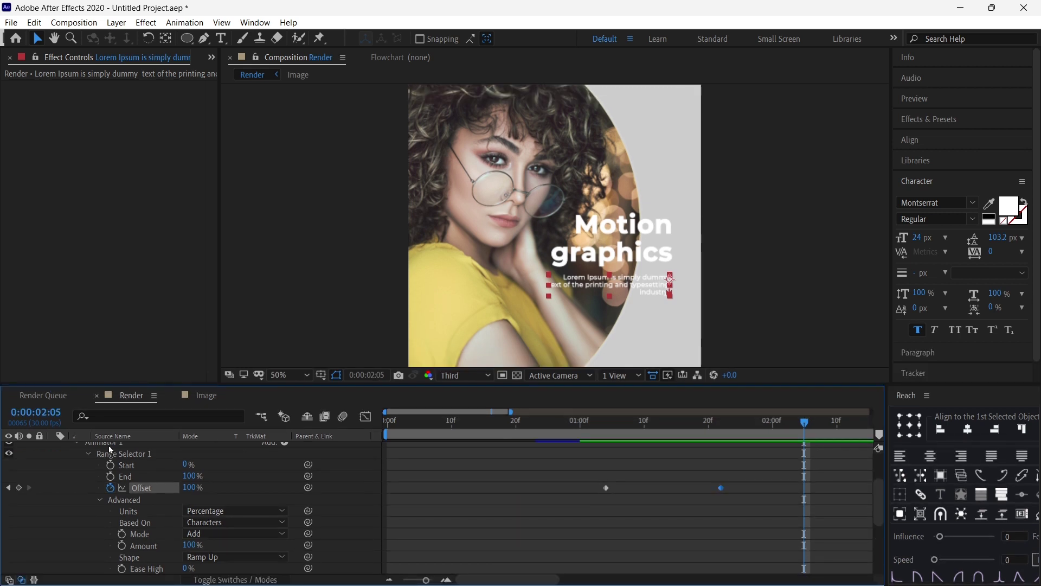
{"action": "scroll", "coordinate": [135, 464], "scroll_direction": "up", "scroll_amount": 3}
- Select all layers, collapse every property list with U, then deselect them
{"action": "left_click", "coordinate": [140, 447]}
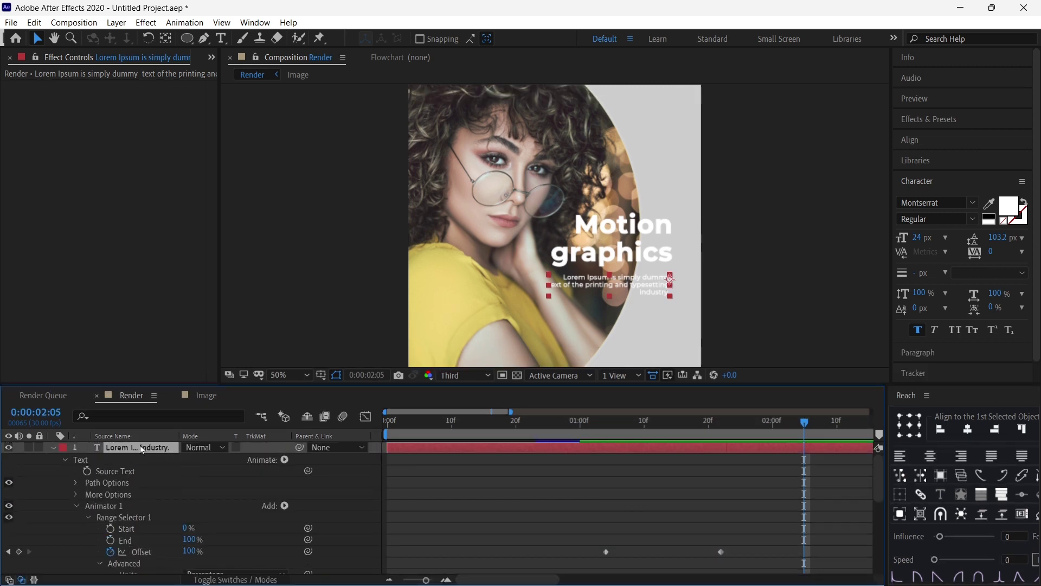
{"action": "key", "text": "ctrl+a"}
{"action": "key", "text": "u"}
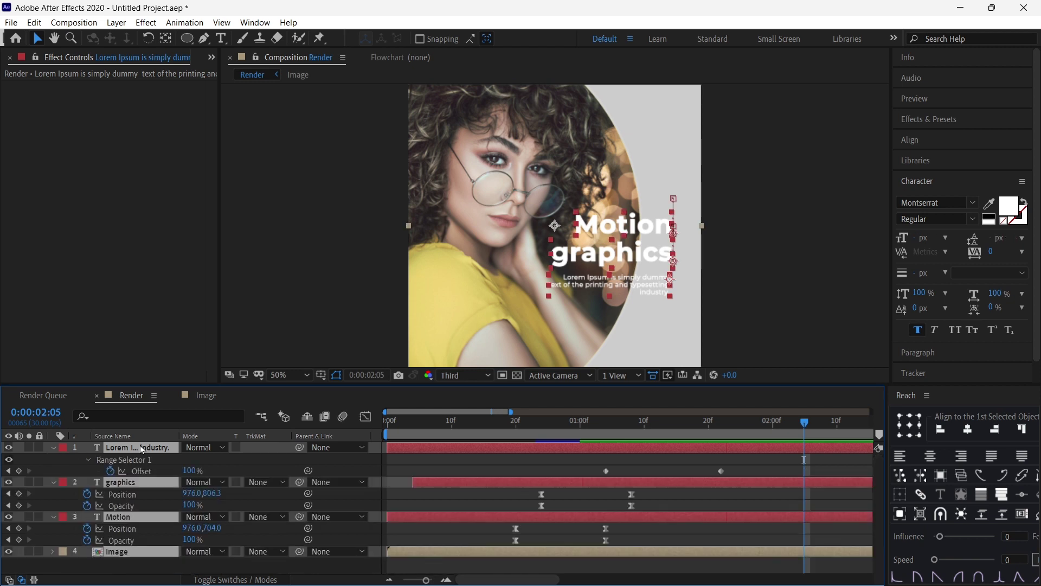
{"action": "key", "text": "u"}
{"action": "left_click", "coordinate": [180, 539]}
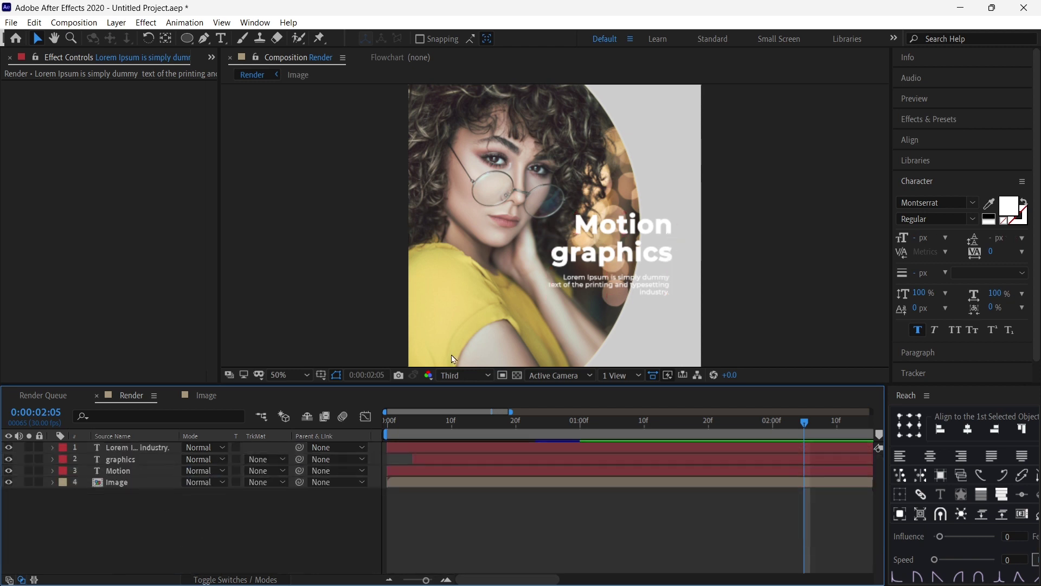
- Adjust the composition view's zoom and pan, and scrub back to about one second
{"action": "key", "text": "comma"}
{"action": "key", "text": "comma"}
{"action": "key", "text": "period"}
{"action": "key", "text": "comma"}
{"action": "left_click_drag", "start_coordinate": [554, 286], "coordinate": [578, 270]}
{"action": "key", "text": "period"}
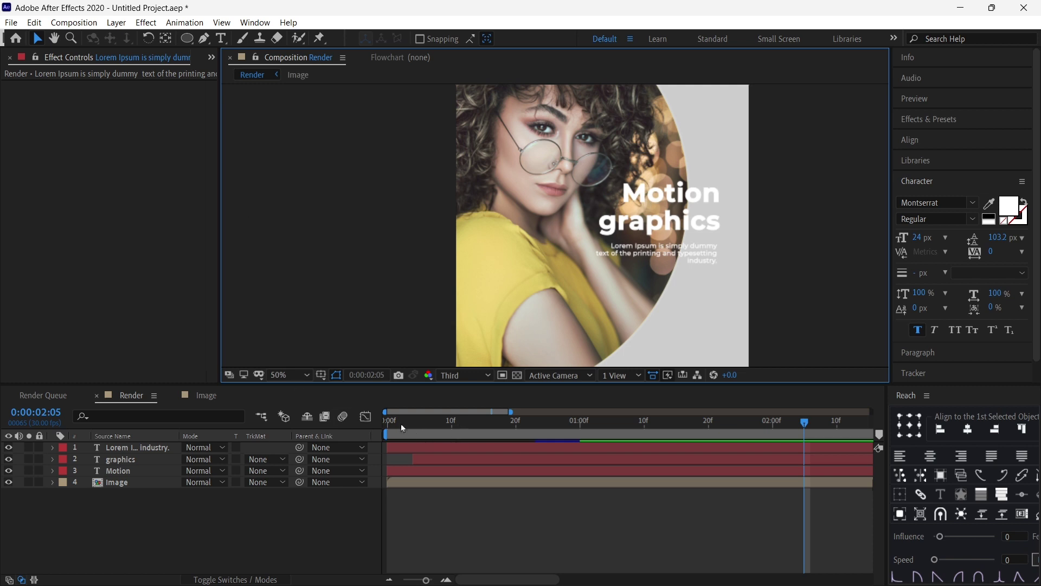
{"action": "mouse_move", "coordinate": [578, 422]}
{"action": "left_mouse_down"}
{"action": "mouse_move", "coordinate": [568, 426]}
{"action": "mouse_move", "coordinate": [579, 425]}
{"action": "left_mouse_up"}
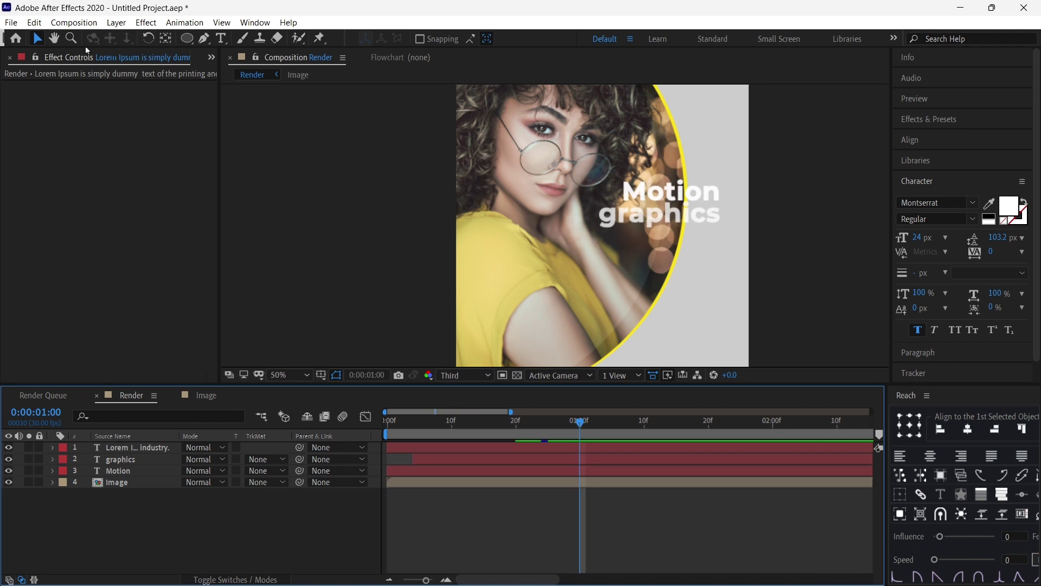
- Create a 'Stay' text layer on the portrait and nudge it slightly lower
{"action": "left_click", "coordinate": [221, 38]}
{"action": "left_click", "coordinate": [621, 296]}
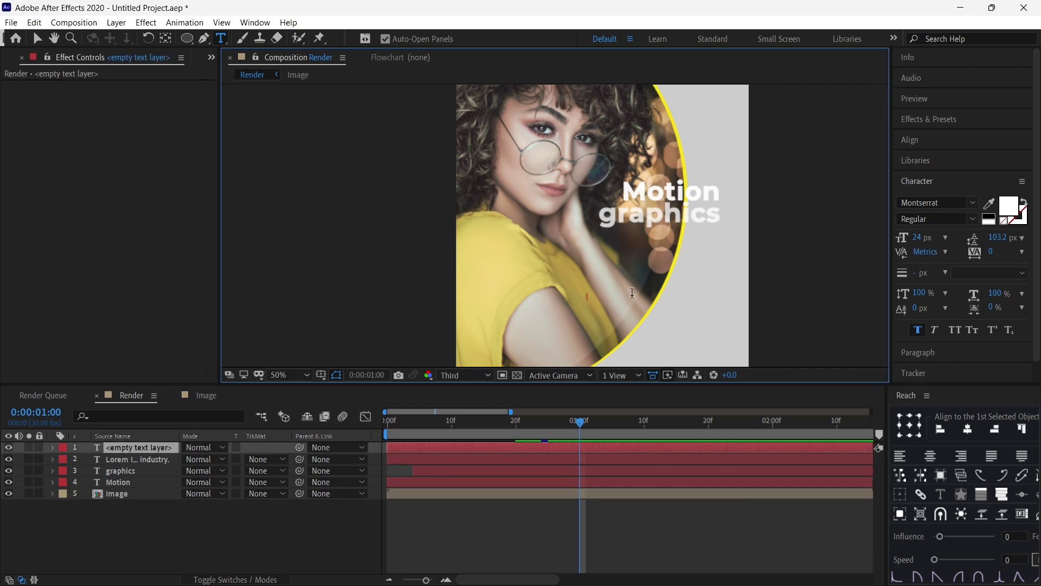
{"action": "type", "text": "Stay"}
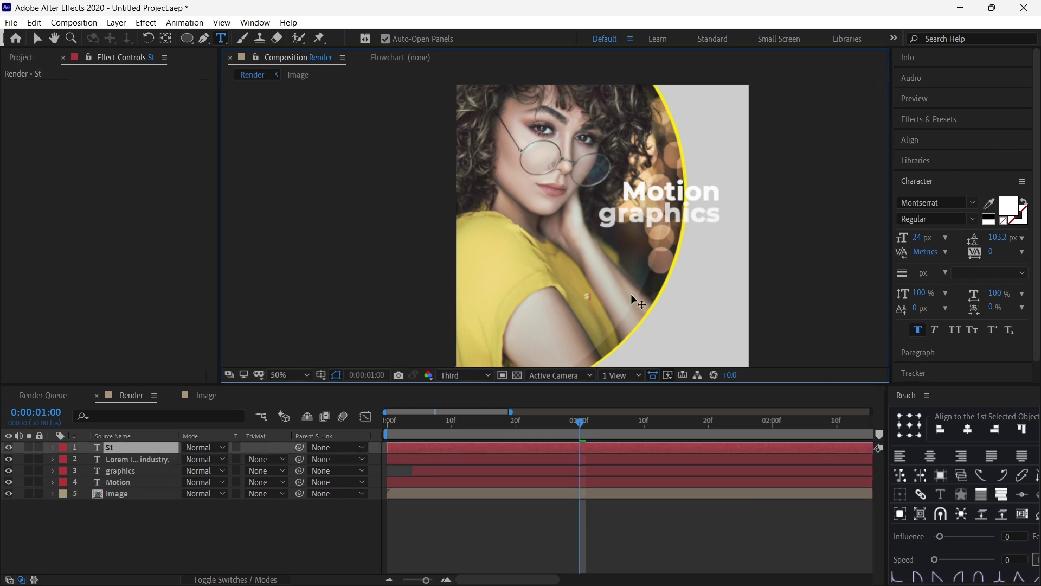
{"action": "left_click", "coordinate": [37, 38]}
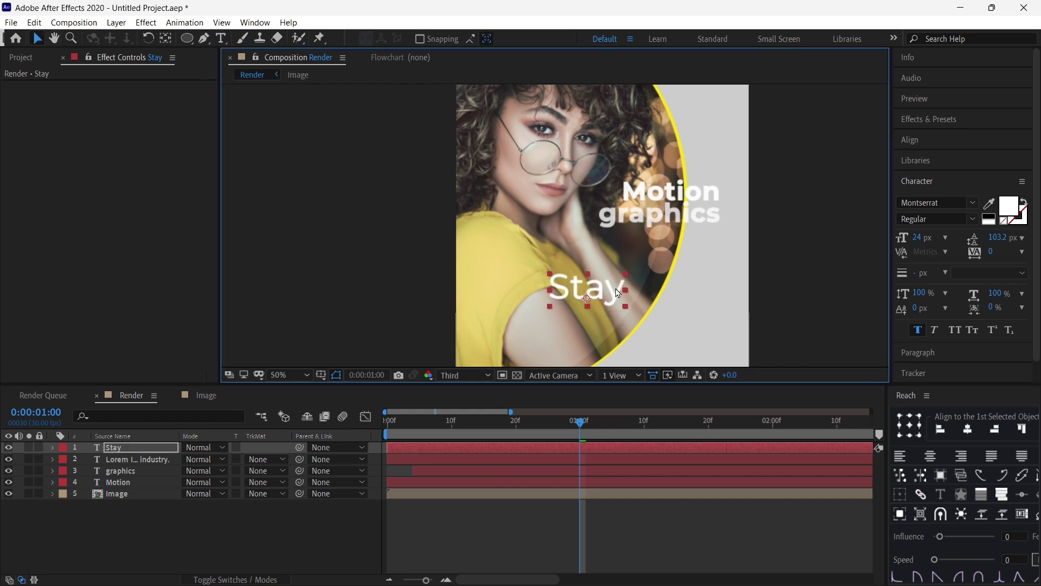
{"action": "left_click_drag", "start_coordinate": [618, 292], "coordinate": [618, 305]}
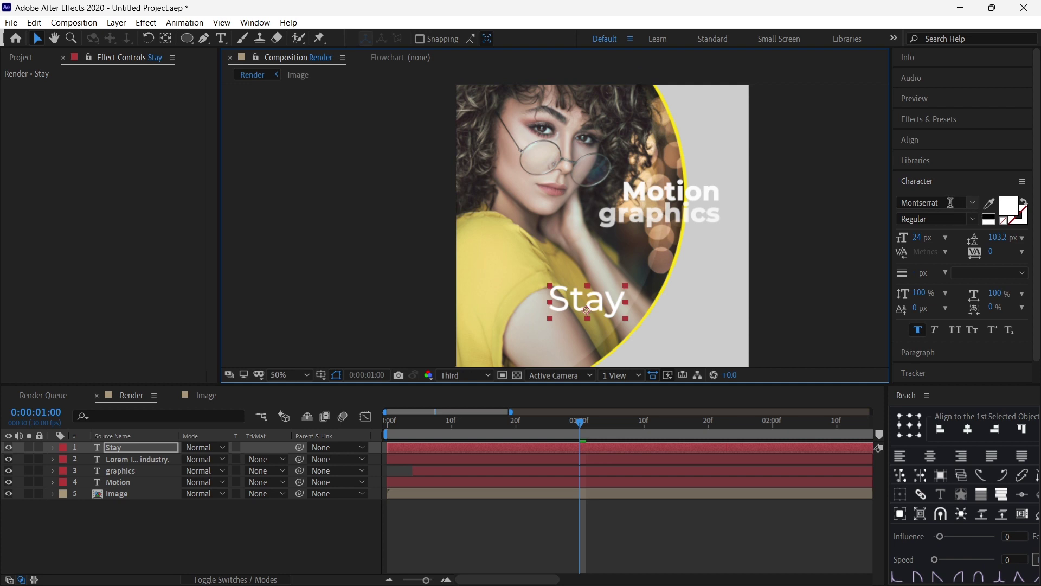
- Make 'Stay' Montserrat Bold and position it on the yellow shirt below the caption
{"action": "left_click", "coordinate": [974, 204]}
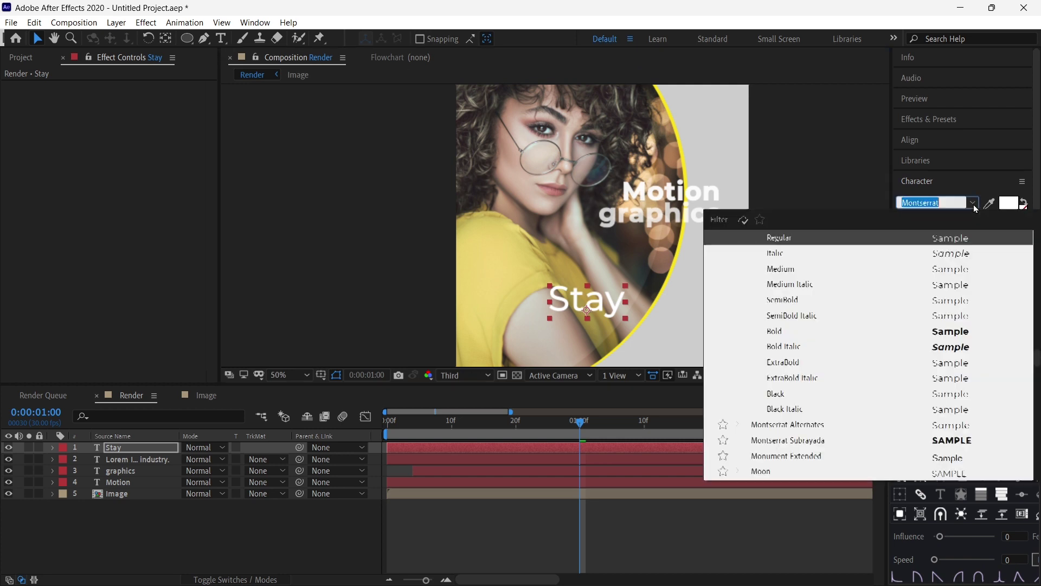
{"action": "left_click", "coordinate": [784, 332]}
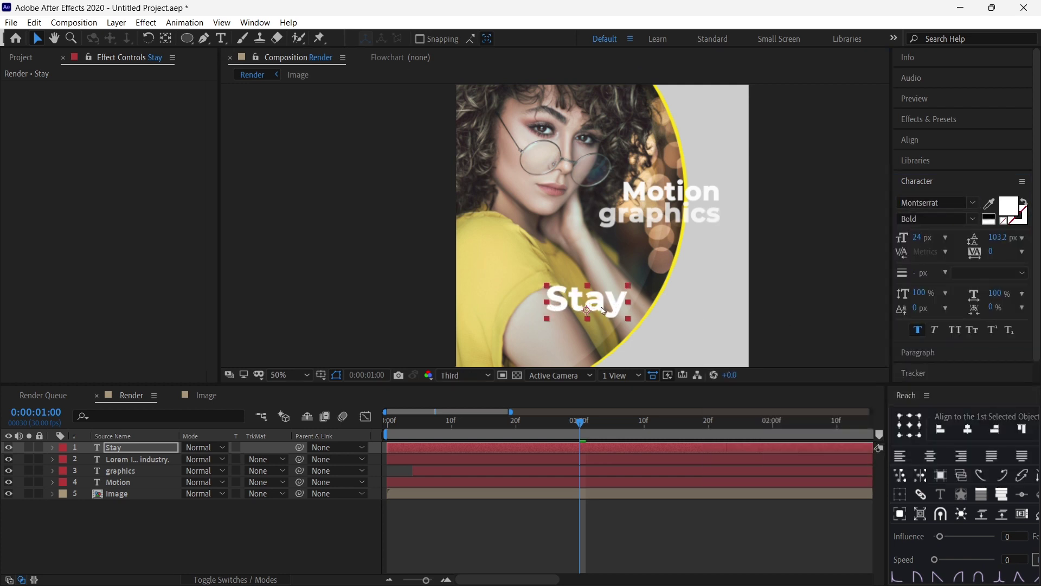
{"action": "left_click_drag", "start_coordinate": [604, 310], "coordinate": [606, 323]}
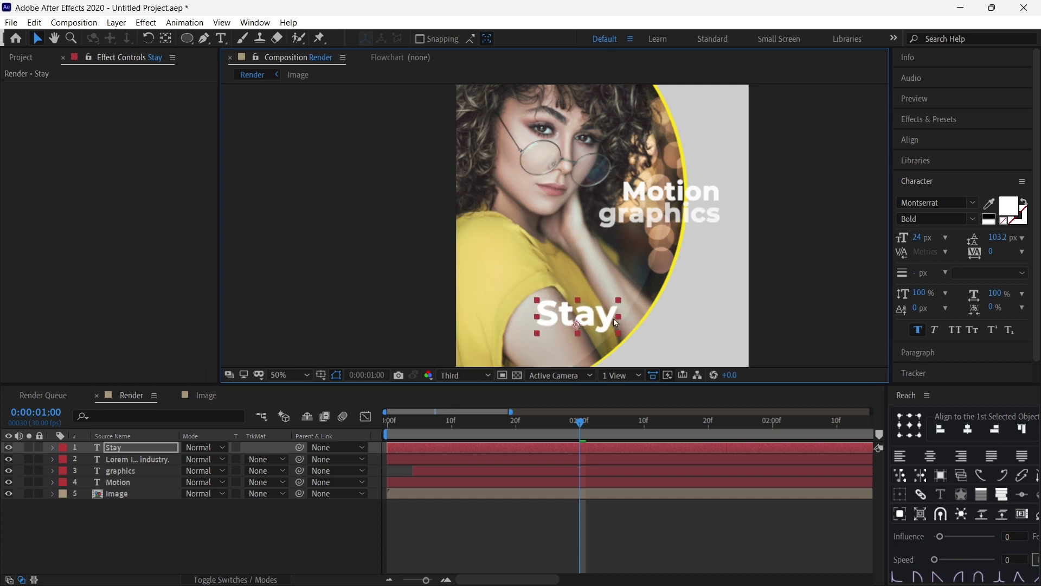
{"action": "key", "text": "h"}
{"action": "mouse_move", "coordinate": [695, 304]}
{"action": "left_mouse_down"}
{"action": "mouse_move", "coordinate": [704, 248]}
{"action": "mouse_move", "coordinate": [700, 270]}
{"action": "left_mouse_up"}
{"action": "key", "text": "v"}
{"action": "left_click_drag", "start_coordinate": [620, 282], "coordinate": [654, 269]}
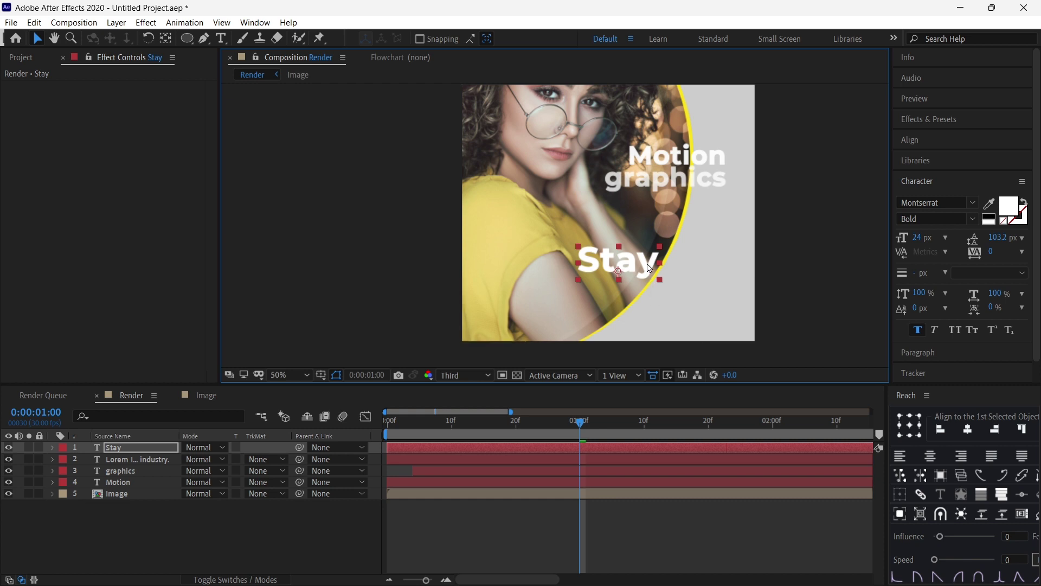
- Duplicate the Stay text layer, move the copy below it and retype it as 'Fashion'
{"action": "key", "text": "ctrl+d"}
{"action": "left_click_drag", "start_coordinate": [650, 267], "coordinate": [651, 303]}
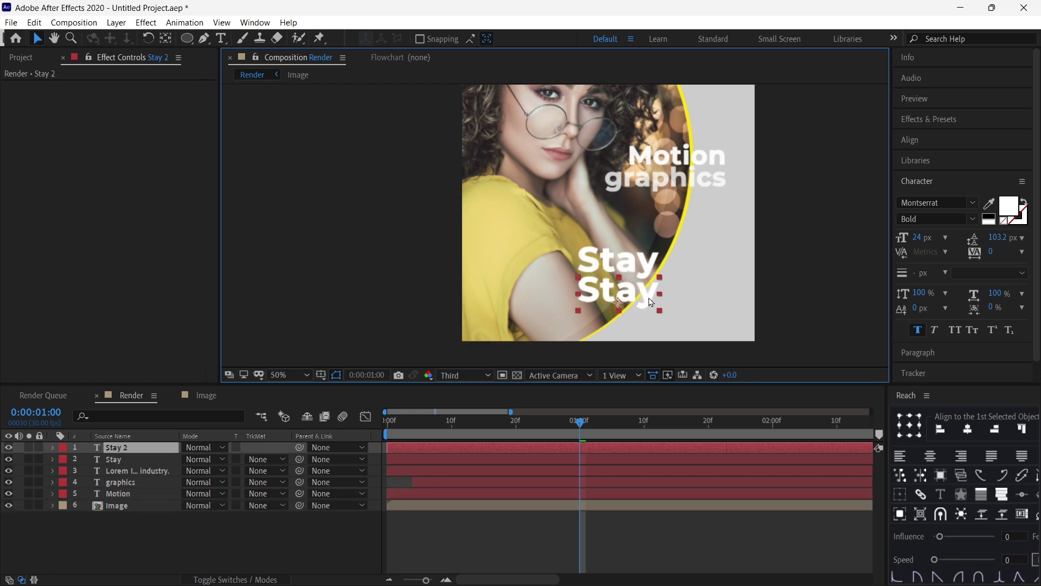
{"action": "double_click", "coordinate": [651, 302]}
{"action": "type", "text": "F"}
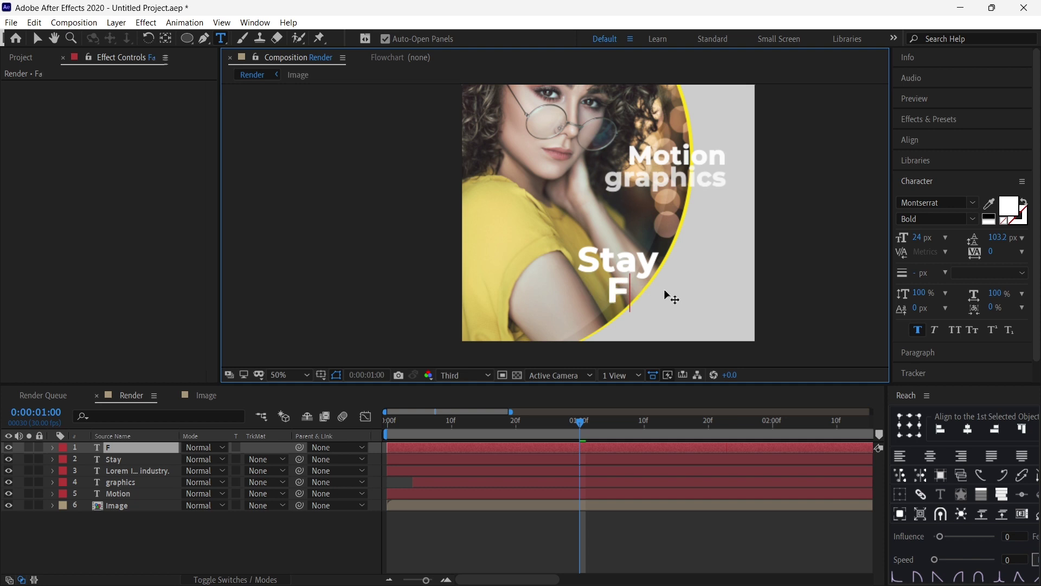
{"action": "type", "text": "ashion"}
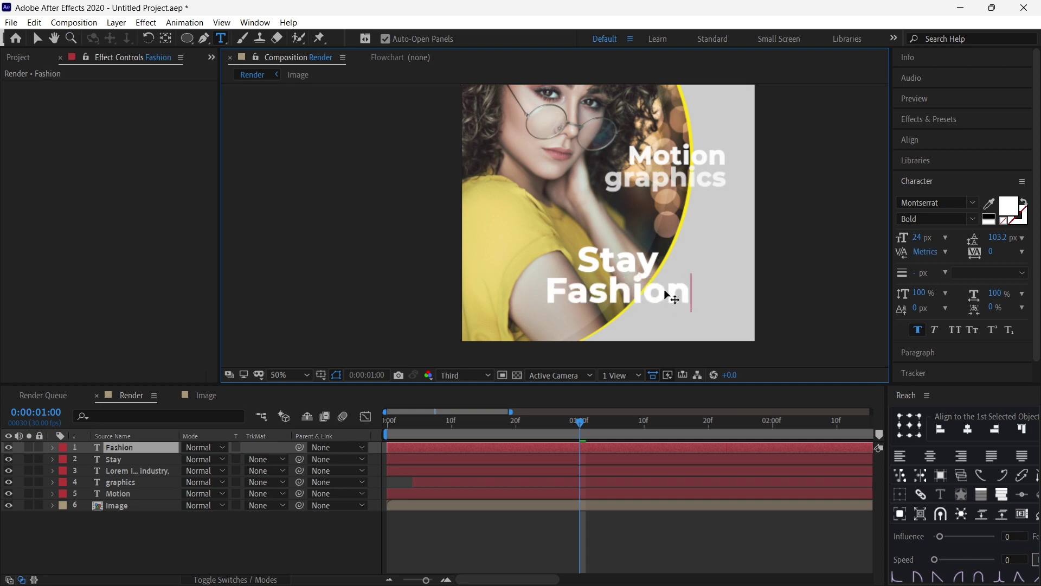
{"action": "left_click", "coordinate": [37, 38]}
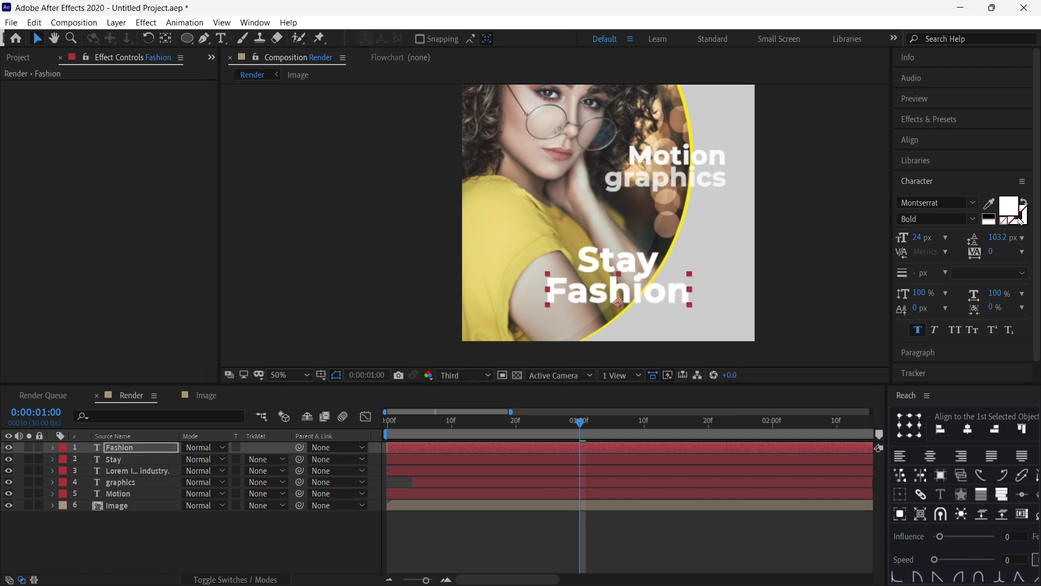
- Color the Fashion text black (#000000) in Bold, then reselect the Stay layer
{"action": "left_click", "coordinate": [1009, 206]}
{"action": "type", "text": "000000"}
{"action": "left_click", "coordinate": [872, 315]}
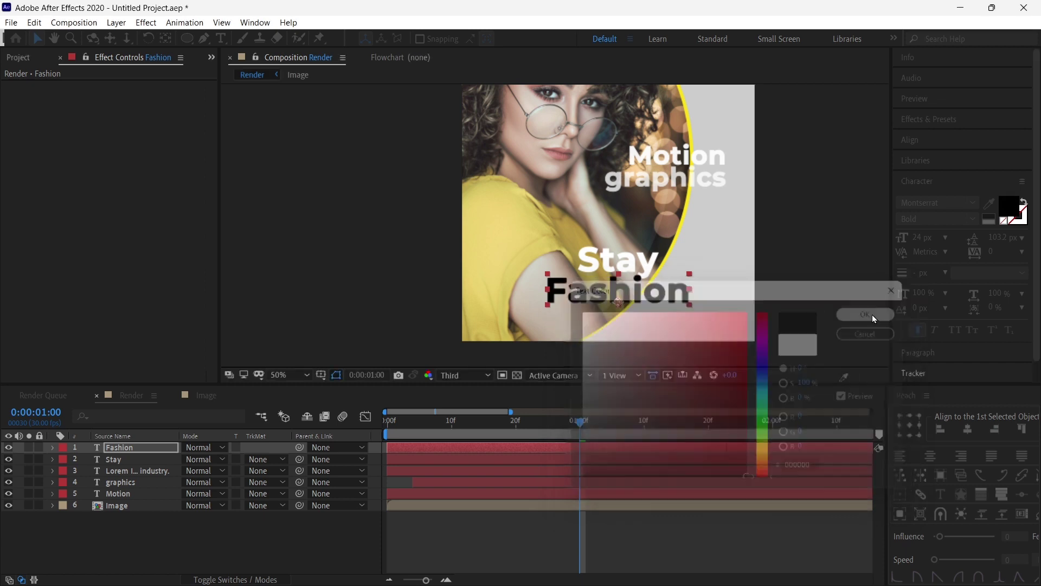
{"action": "left_click", "coordinate": [971, 218]}
{"action": "left_click", "coordinate": [922, 412]}
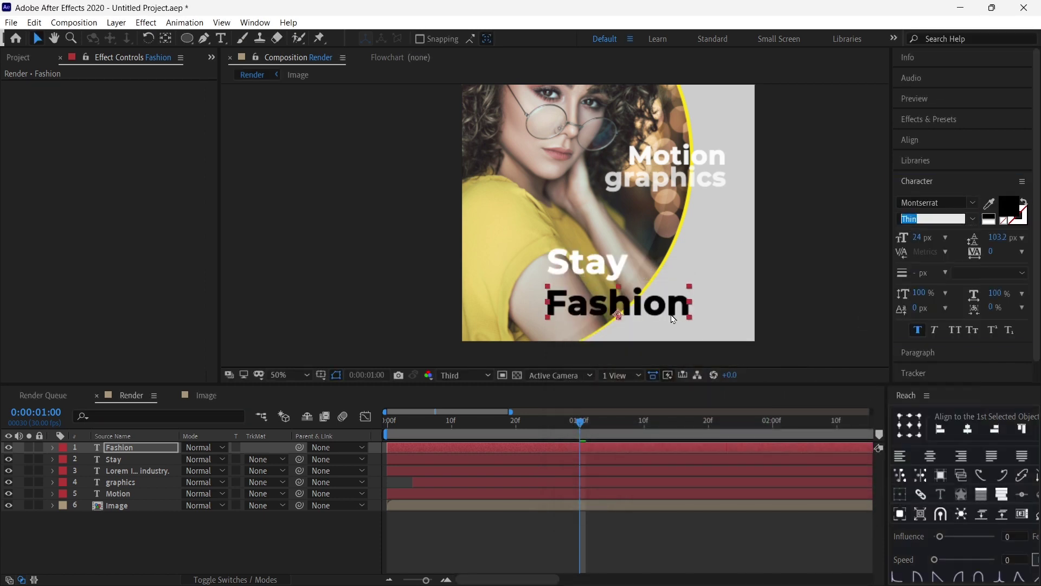
{"action": "left_click", "coordinate": [770, 297]}
{"action": "left_click", "coordinate": [601, 267]}
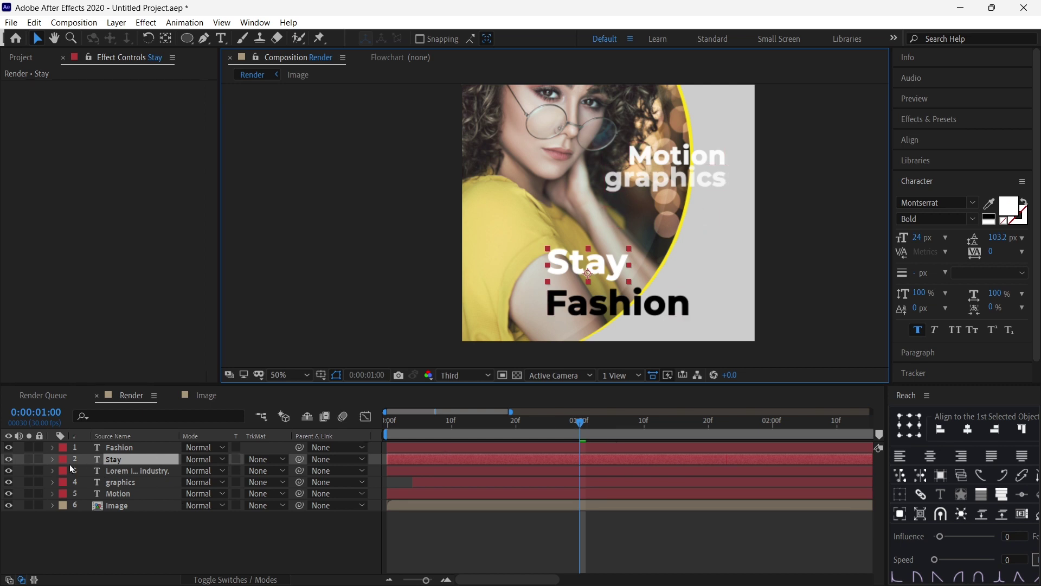
- Try a 0% vertical Scale keyframe on Stay, then undo back to full 521%
{"action": "key", "text": "s"}
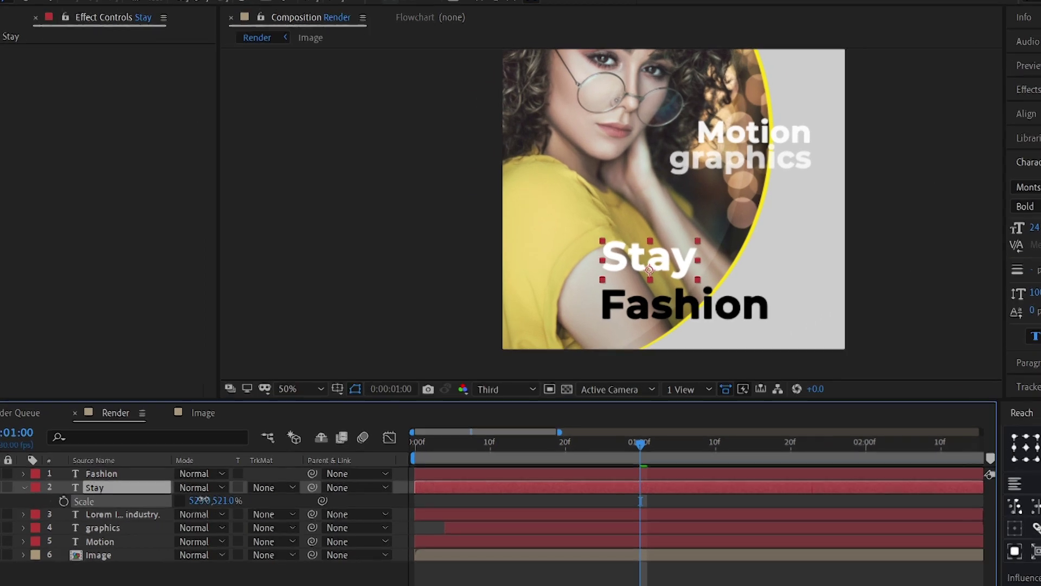
{"action": "mouse_move", "coordinate": [202, 471]}
{"action": "left_mouse_down"}
{"action": "mouse_move", "coordinate": [236, 489]}
{"action": "mouse_move", "coordinate": [101, 511]}
{"action": "left_mouse_up"}
{"action": "key", "text": "ctrl+z"}
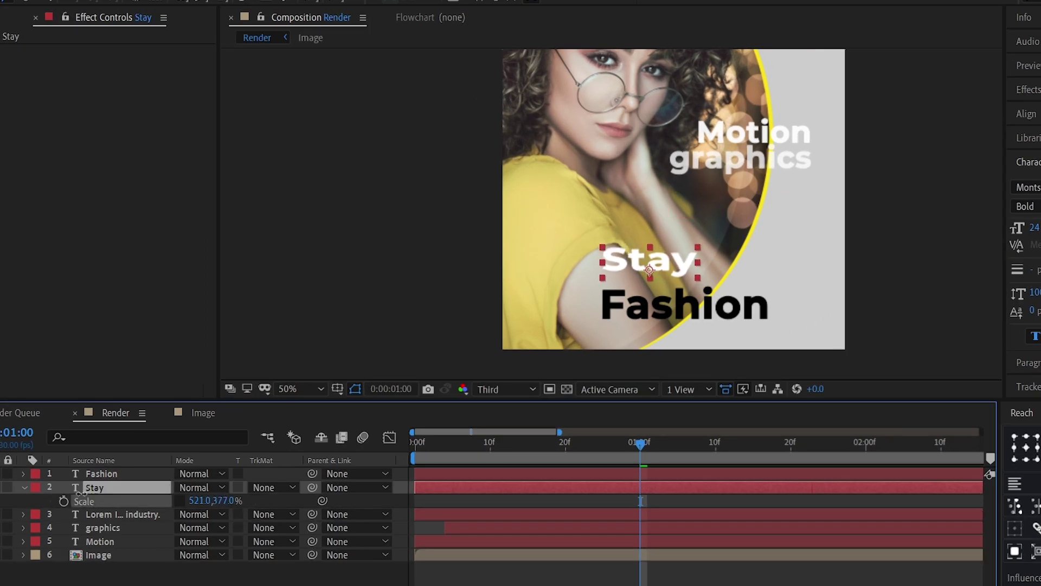
{"action": "left_click", "coordinate": [226, 500]}
{"action": "type", "text": "0"}
{"action": "key", "text": "Return"}
{"action": "left_click", "coordinate": [63, 501]}
{"action": "left_click_drag", "start_coordinate": [681, 450], "coordinate": [708, 451]}
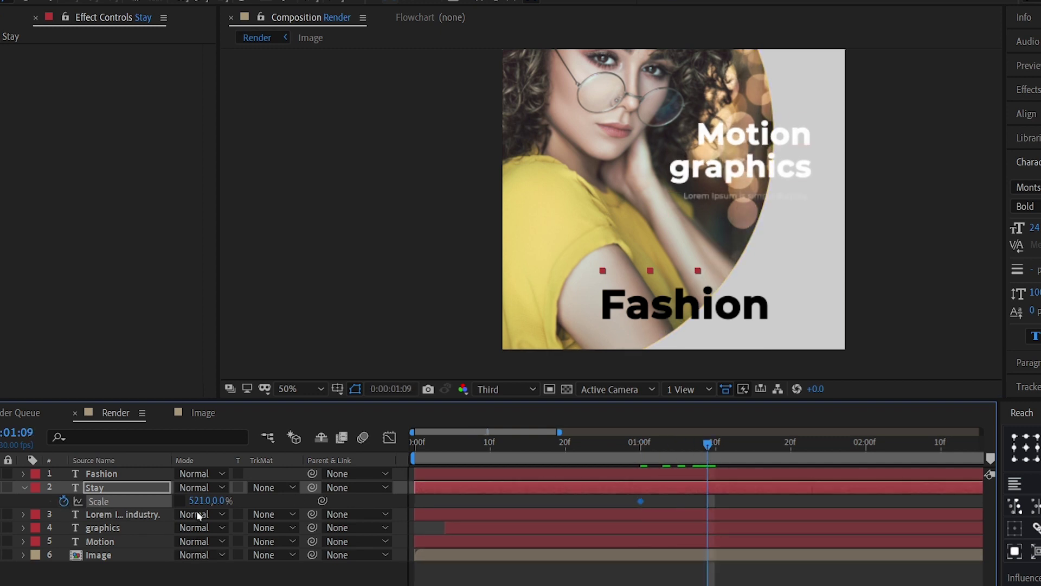
{"action": "key", "text": "j"}
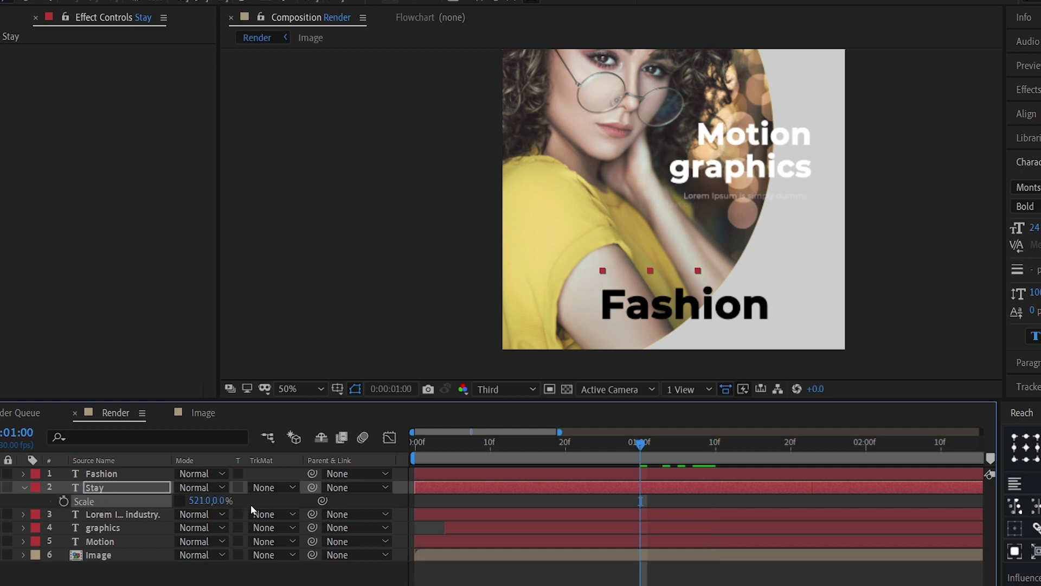
{"action": "key", "text": "ctrl+z"}
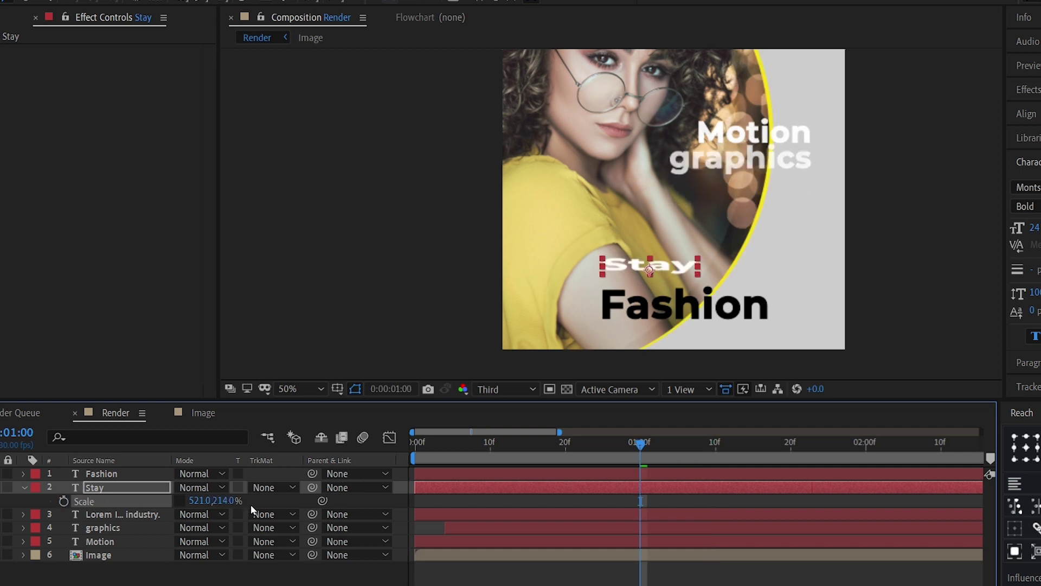
{"action": "key", "text": "ctrl+z"}
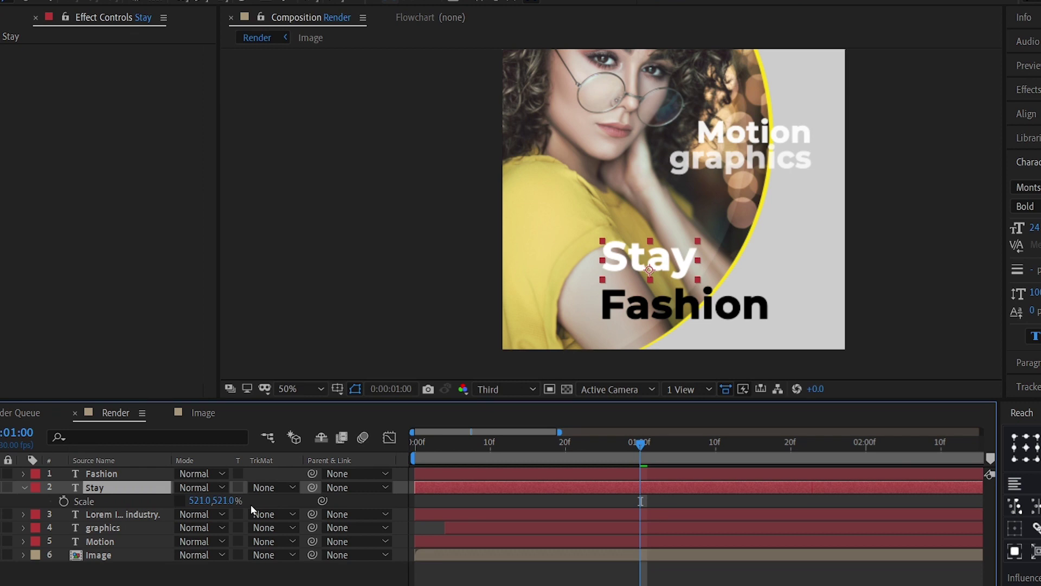
- Keyframe Stay's Scale at full size at 1:07 and 0% vertical scale a few frames earlier
{"action": "left_click_drag", "start_coordinate": [671, 446], "coordinate": [693, 445]}
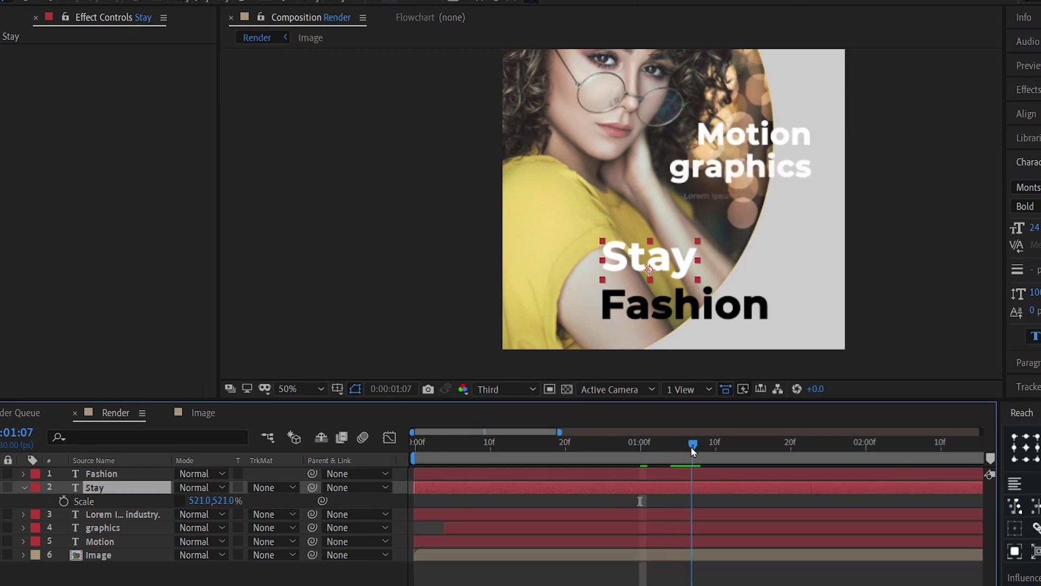
{"action": "left_click", "coordinate": [64, 501]}
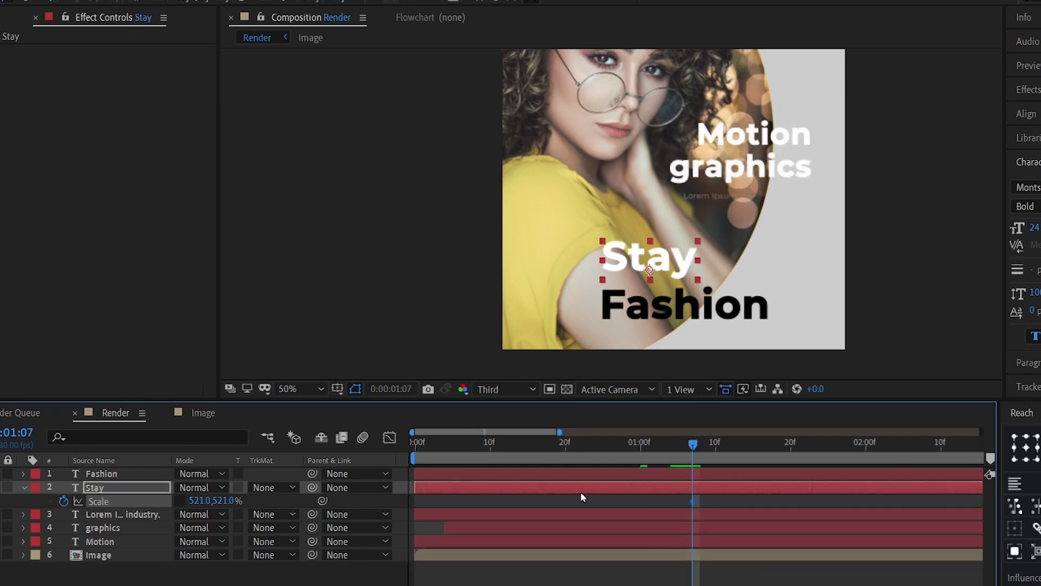
{"action": "left_click_drag", "start_coordinate": [669, 450], "coordinate": [662, 452]}
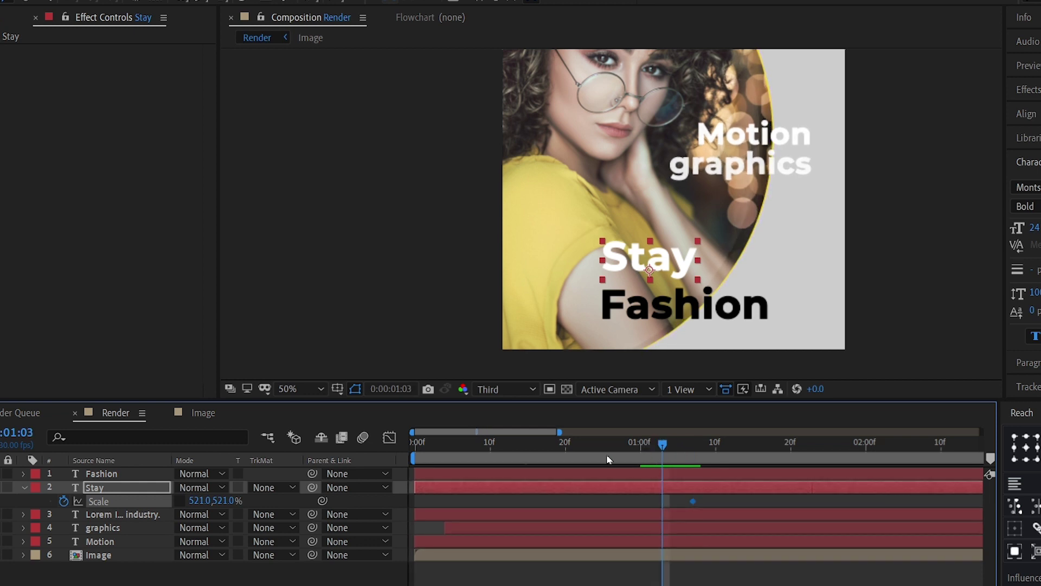
{"action": "left_click", "coordinate": [233, 500]}
{"action": "type", "text": "0"}
{"action": "key", "text": "Return"}
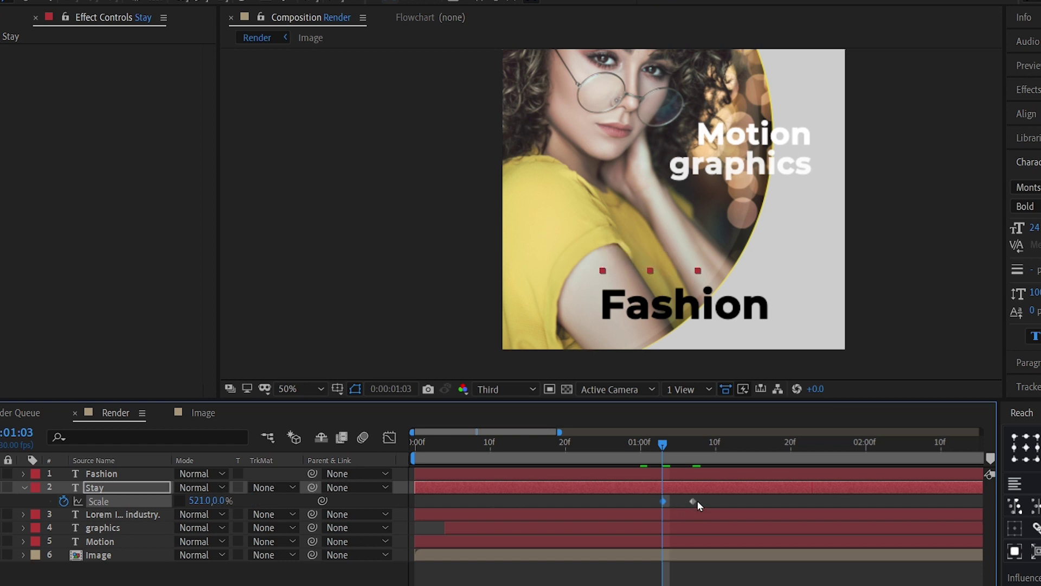
{"action": "left_click_drag", "start_coordinate": [729, 502], "coordinate": [625, 501]}
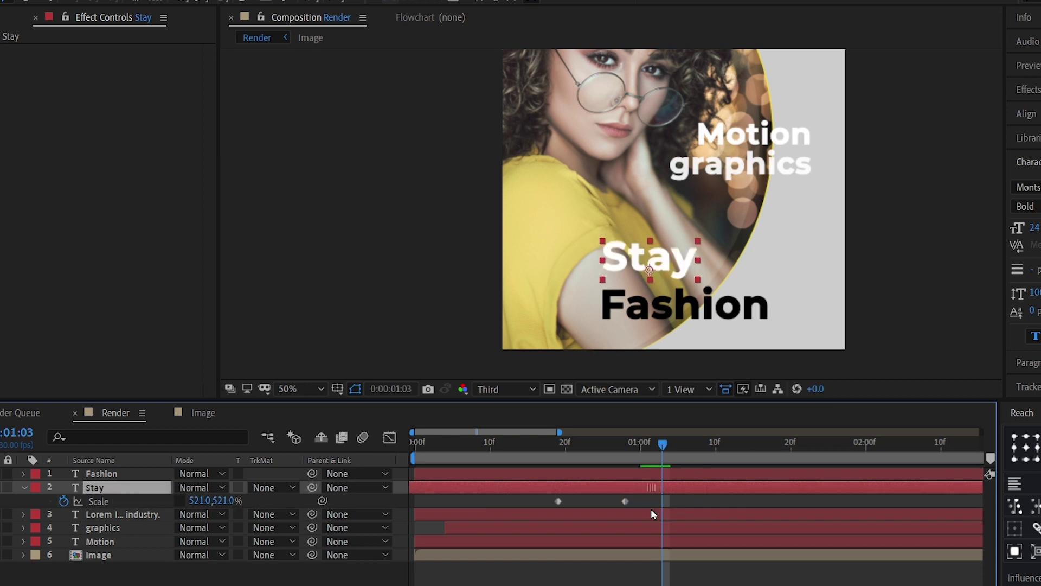
{"action": "key", "text": "ctrl+z"}
{"action": "left_click_drag", "start_coordinate": [757, 501], "coordinate": [664, 514]}
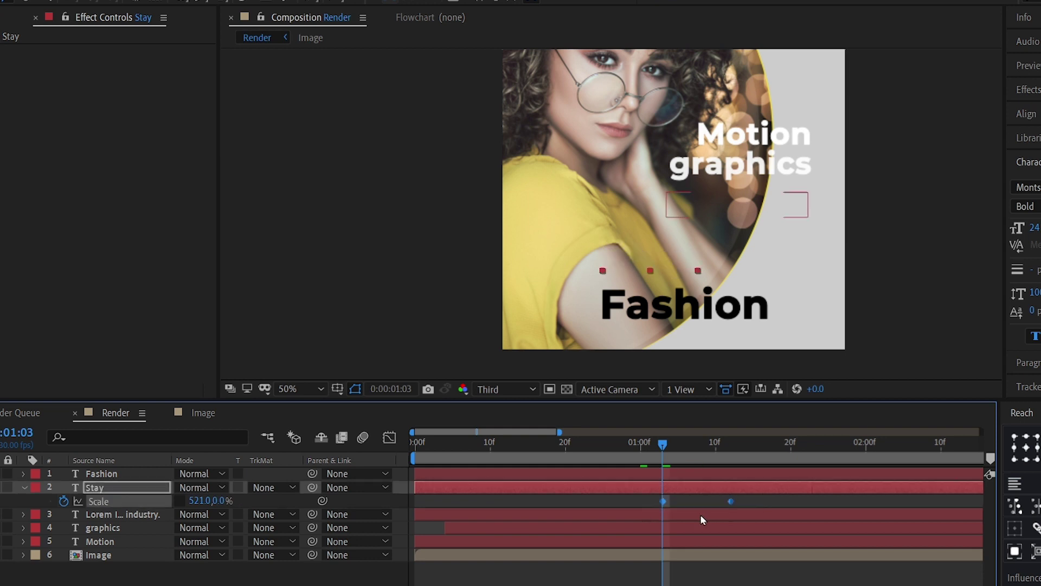
- Apply Easy Ease to both Stay Scale keyframes and preview the animation
{"action": "right_click", "coordinate": [731, 499]}
{"action": "mouse_move", "coordinate": [868, 487]}
{"action": "left_click", "coordinate": [479, 371]}
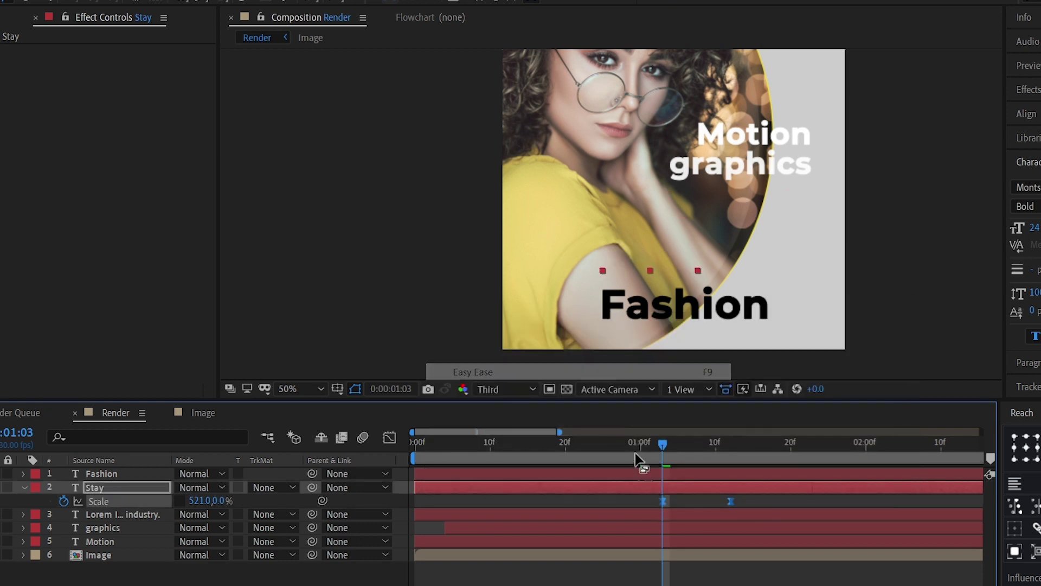
{"action": "left_click_drag", "start_coordinate": [646, 442], "coordinate": [626, 441]}
{"action": "key", "text": "space"}
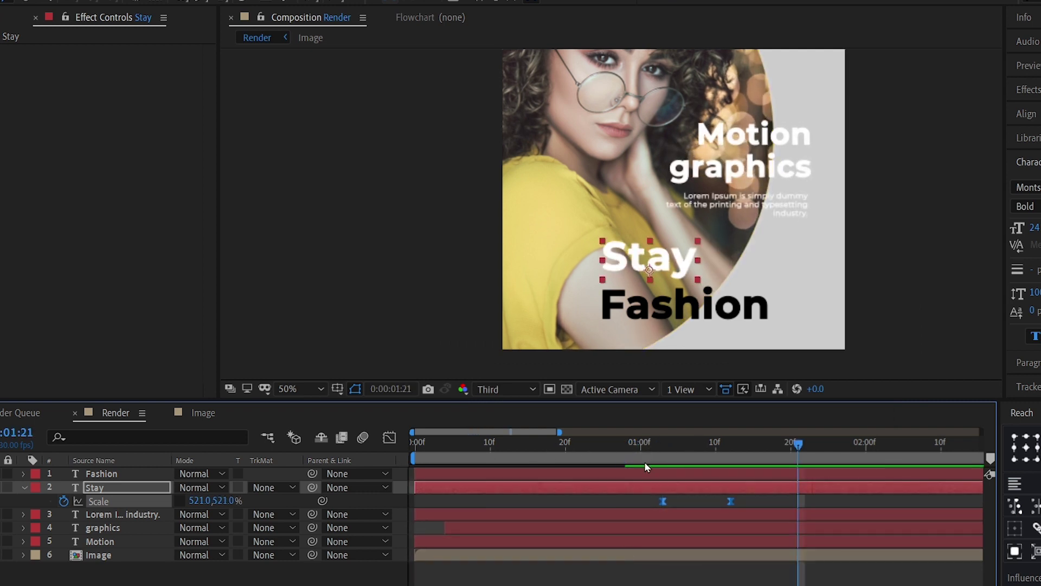
- Retime the full-size Scale keyframe to about 1:15 and preview the stretch again
{"action": "left_click_drag", "start_coordinate": [730, 501], "coordinate": [790, 502]}
{"action": "left_click", "coordinate": [621, 450]}
{"action": "key", "text": "space"}
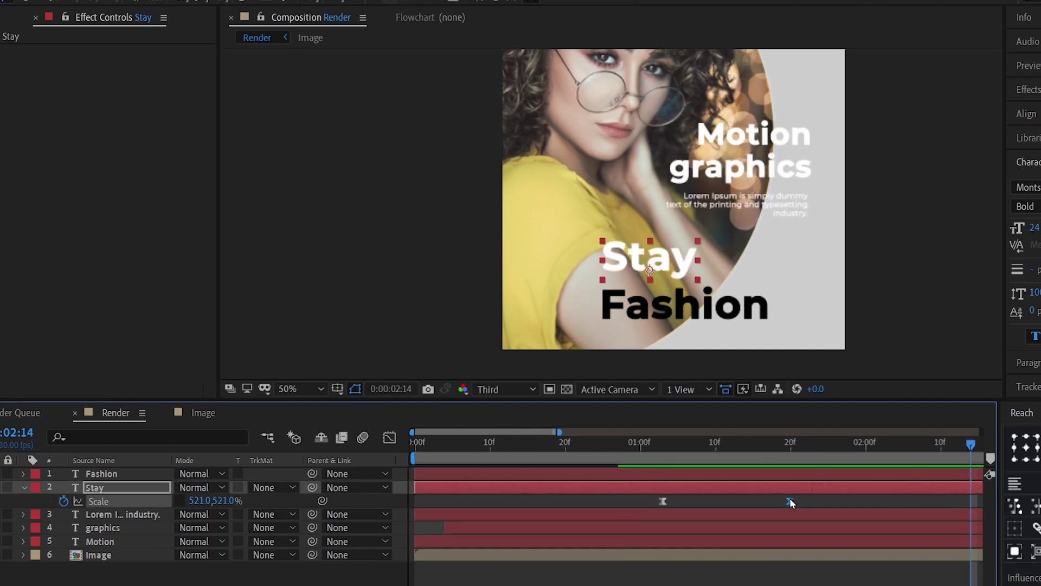
{"action": "left_click", "coordinate": [752, 506]}
{"action": "left_click_drag", "start_coordinate": [786, 499], "coordinate": [750, 503]}
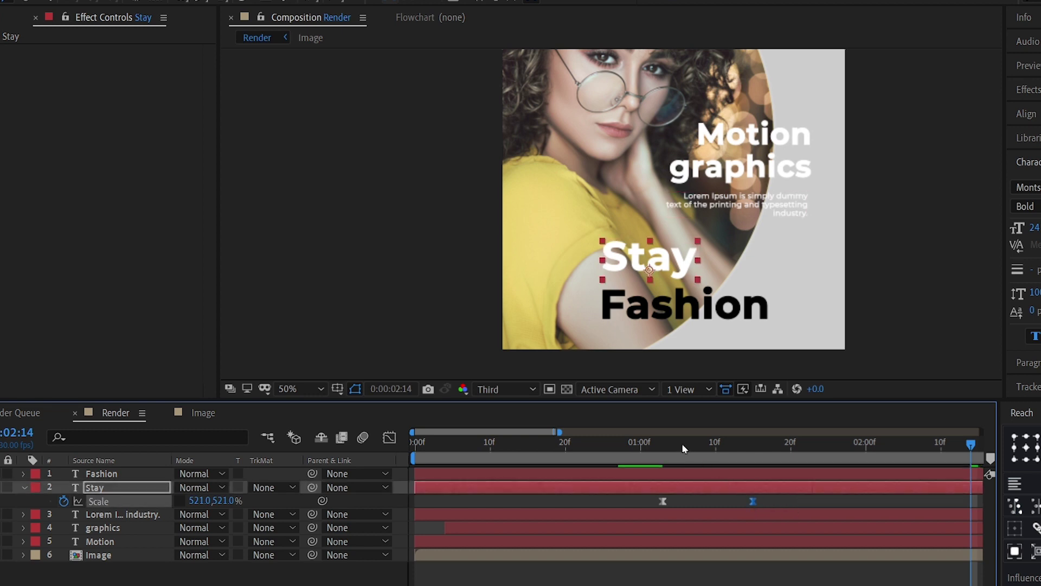
{"action": "left_click", "coordinate": [642, 449]}
{"action": "key", "text": "space"}
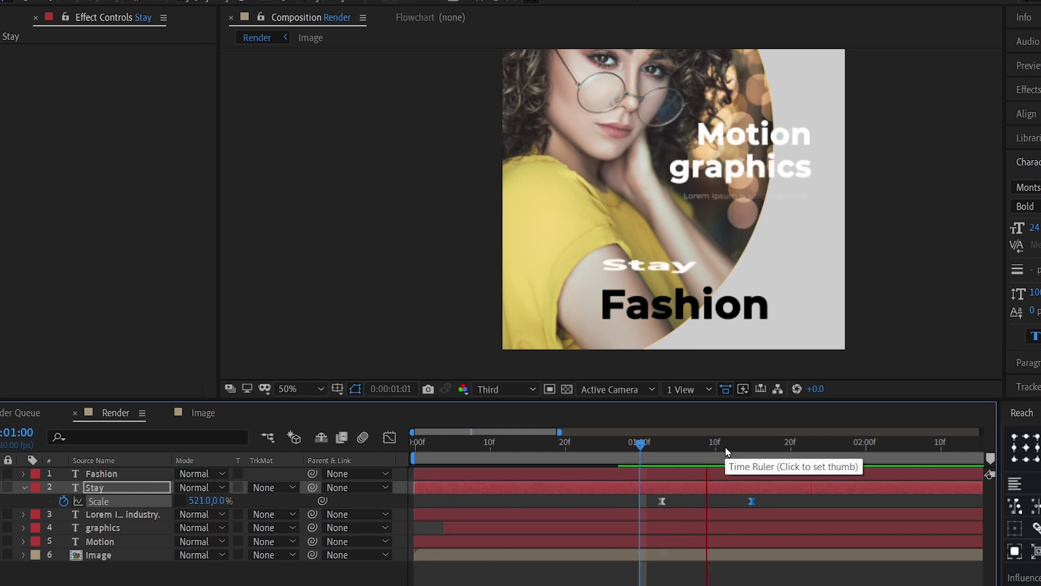
{"action": "left_click", "coordinate": [693, 443]}
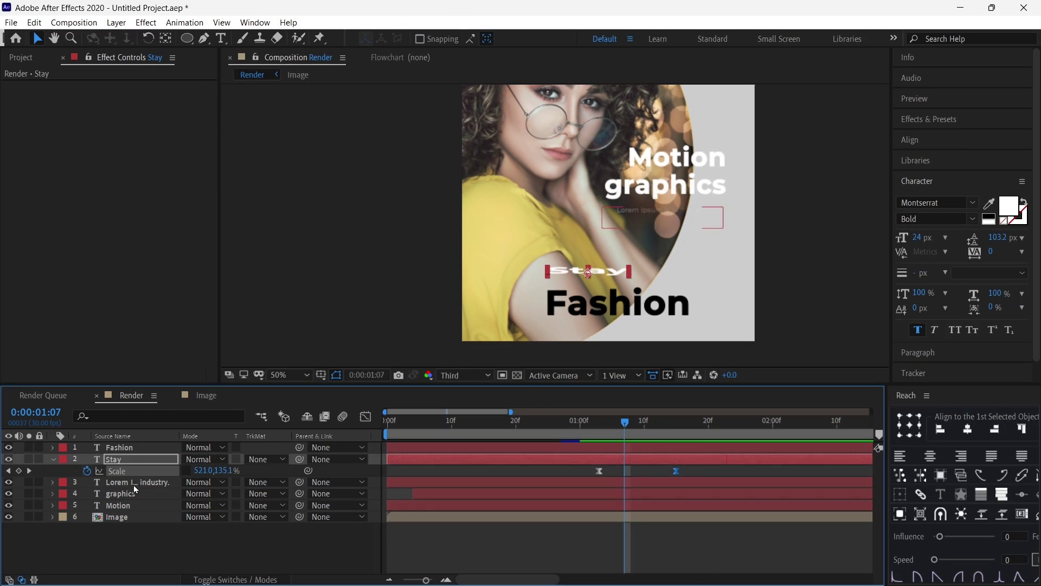
- Draw Shape Layer 1, a rectangle over the Fashion text, and reselect the Fashion layer
{"action": "left_click", "coordinate": [131, 447]}
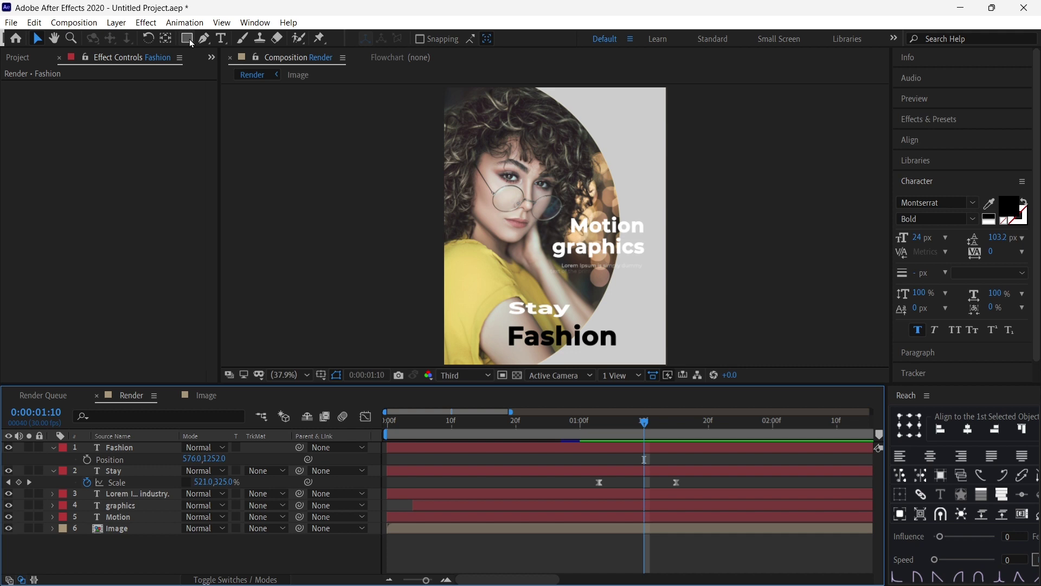
{"action": "left_click", "coordinate": [189, 42]}
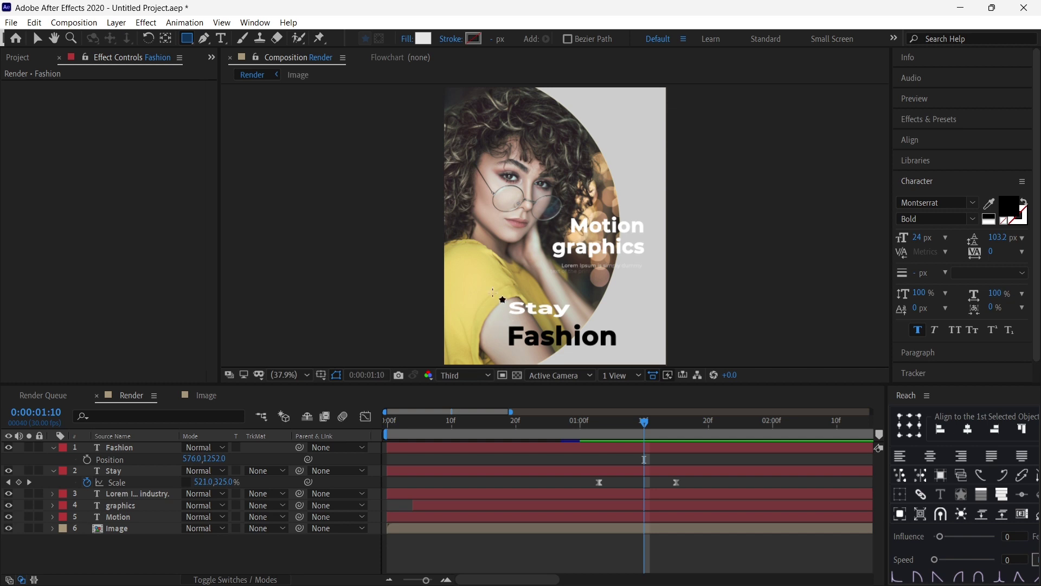
{"action": "mouse_move", "coordinate": [490, 282]}
{"action": "left_mouse_down"}
{"action": "mouse_move", "coordinate": [647, 341]}
{"action": "mouse_move", "coordinate": [646, 350]}
{"action": "left_mouse_up"}
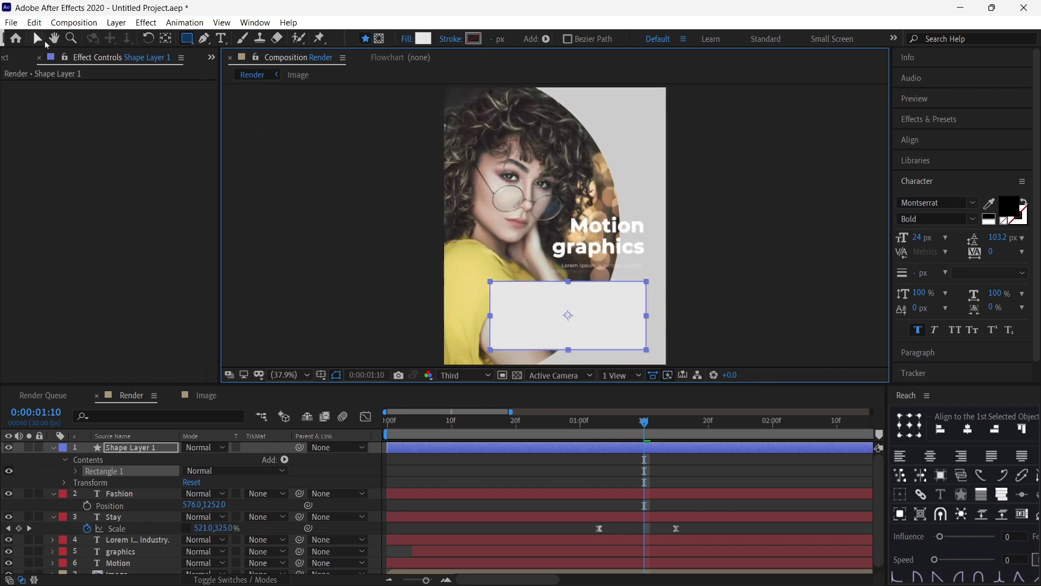
{"action": "left_click", "coordinate": [39, 39]}
{"action": "left_click", "coordinate": [120, 492]}
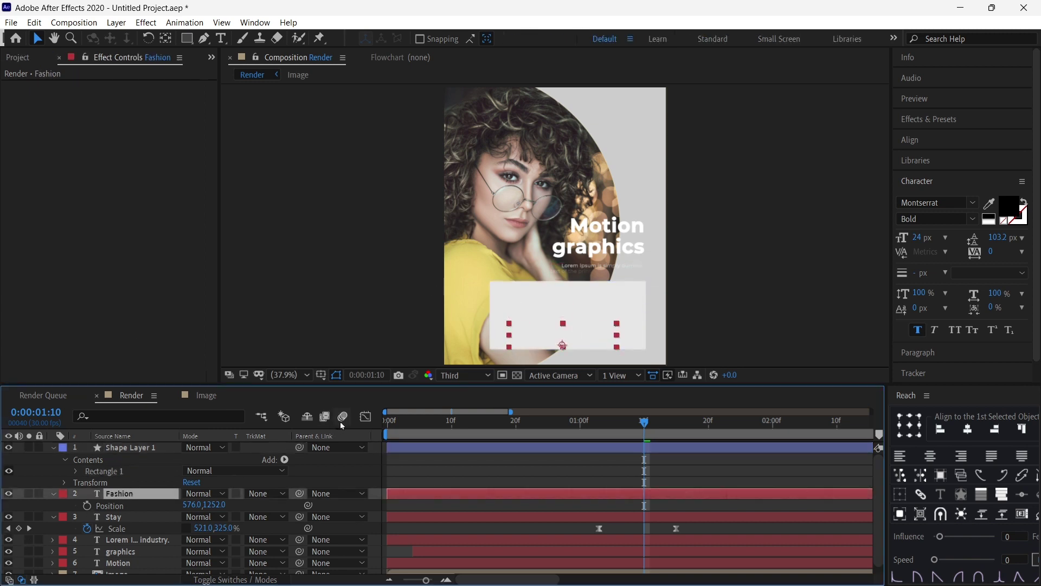
- Apply Set Matte to Fashion using 'Shape Layer 1' as the matte, and hide Shape Layer 1
{"action": "key", "text": "ctrl+space"}
{"action": "type", "text": "set"}
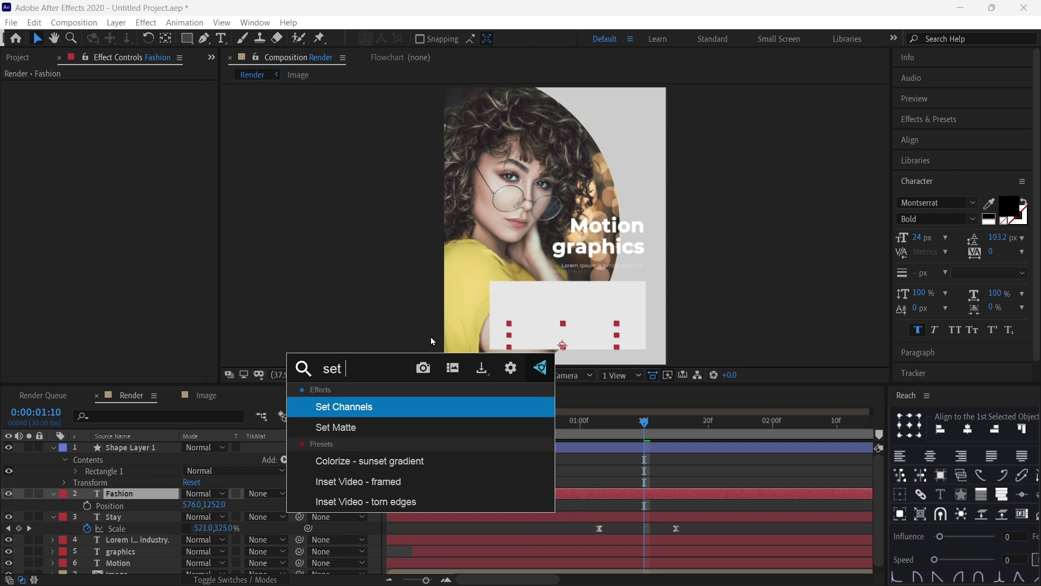
{"action": "left_click", "coordinate": [353, 432]}
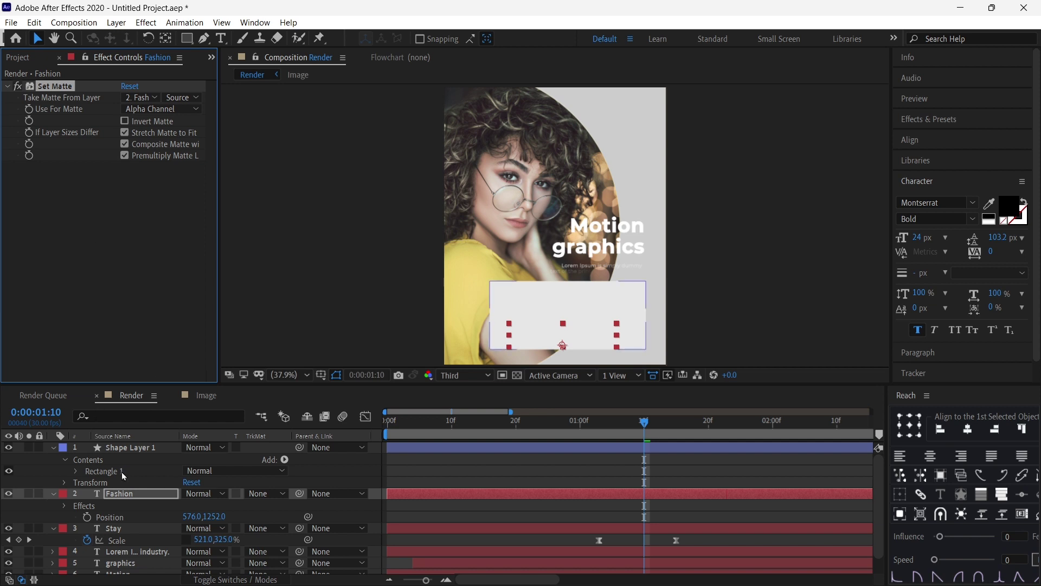
{"action": "left_click", "coordinate": [148, 98]}
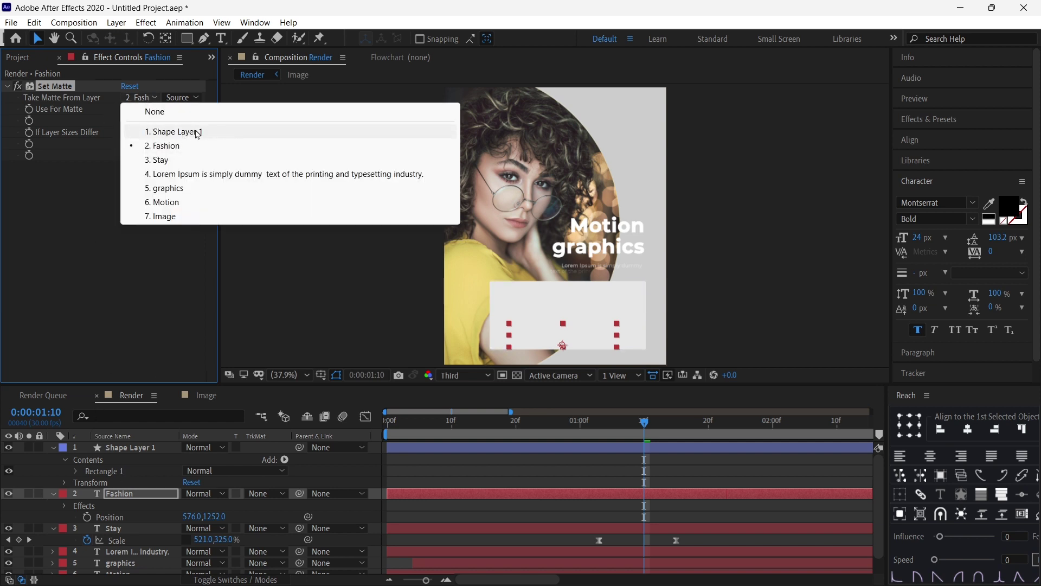
{"action": "left_click", "coordinate": [198, 133]}
{"action": "left_click", "coordinate": [9, 448]}
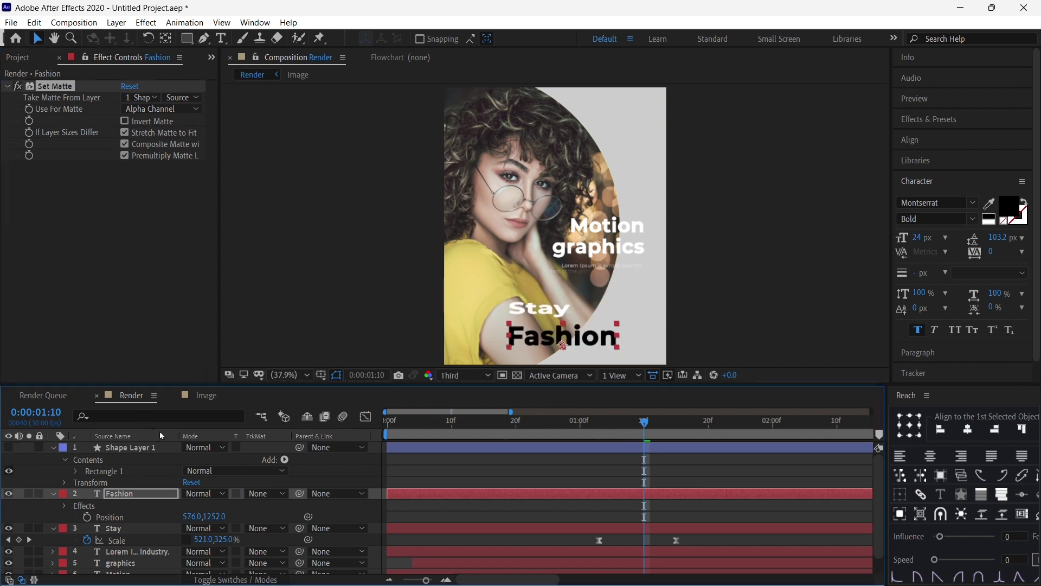
{"action": "left_click", "coordinate": [156, 499]}
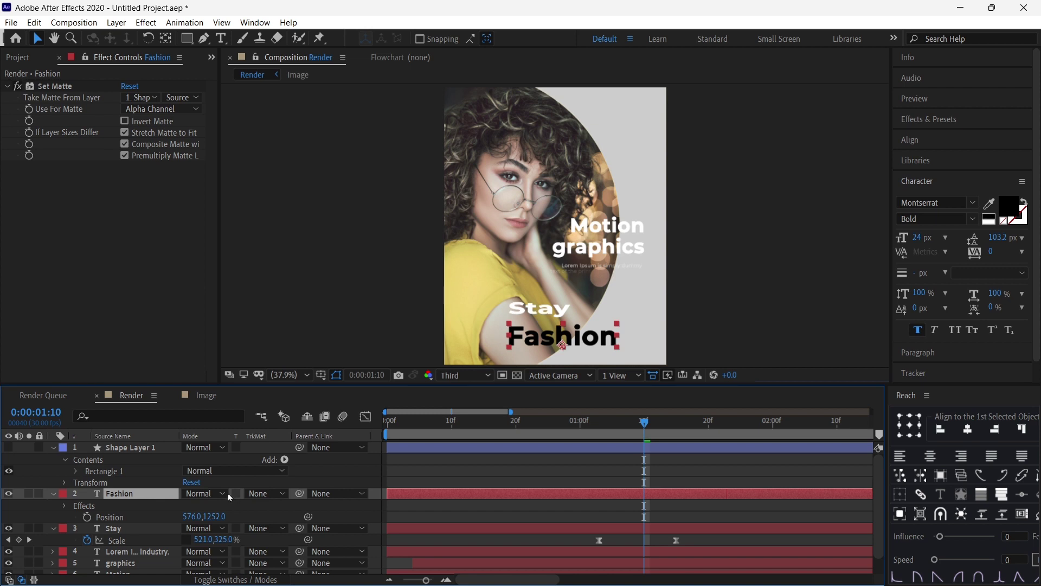
{"action": "double_click", "coordinate": [54, 494]}
- Add a Position and Opacity text animator to Fashion with Position 0,25 and Opacity 0%
{"action": "left_click", "coordinate": [54, 476]}
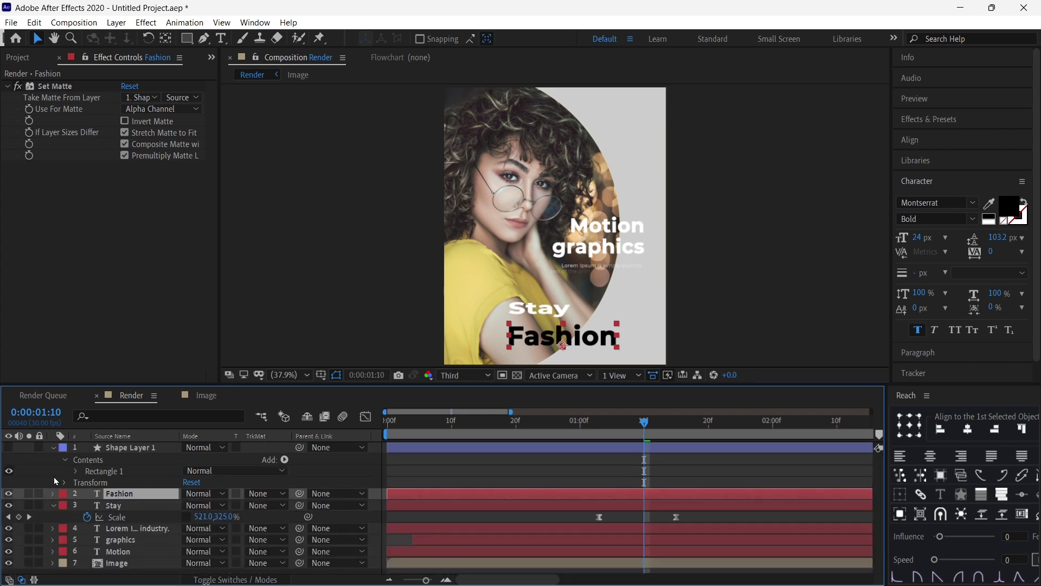
{"action": "left_click", "coordinate": [54, 495]}
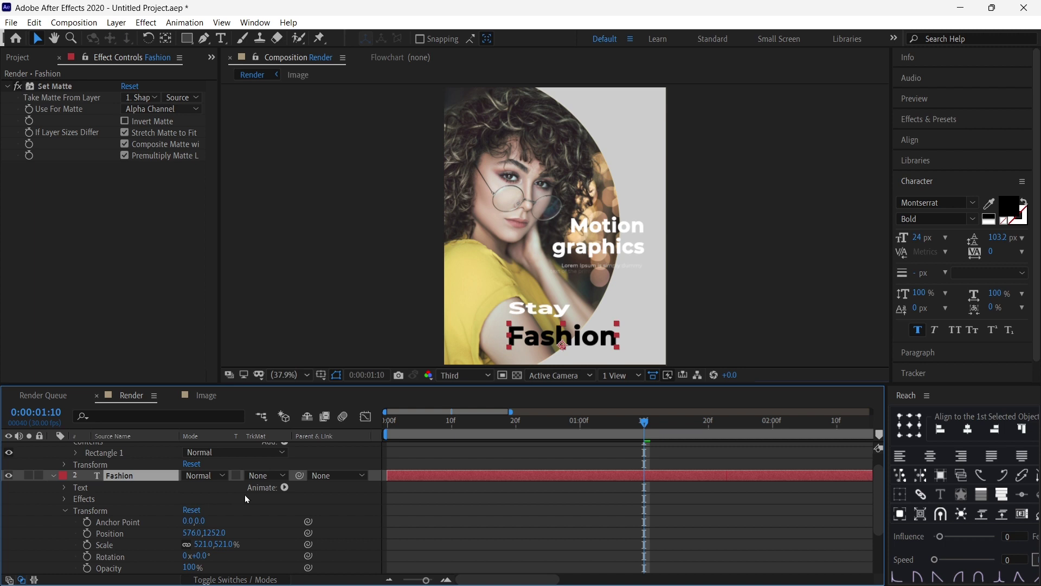
{"action": "left_click", "coordinate": [67, 509]}
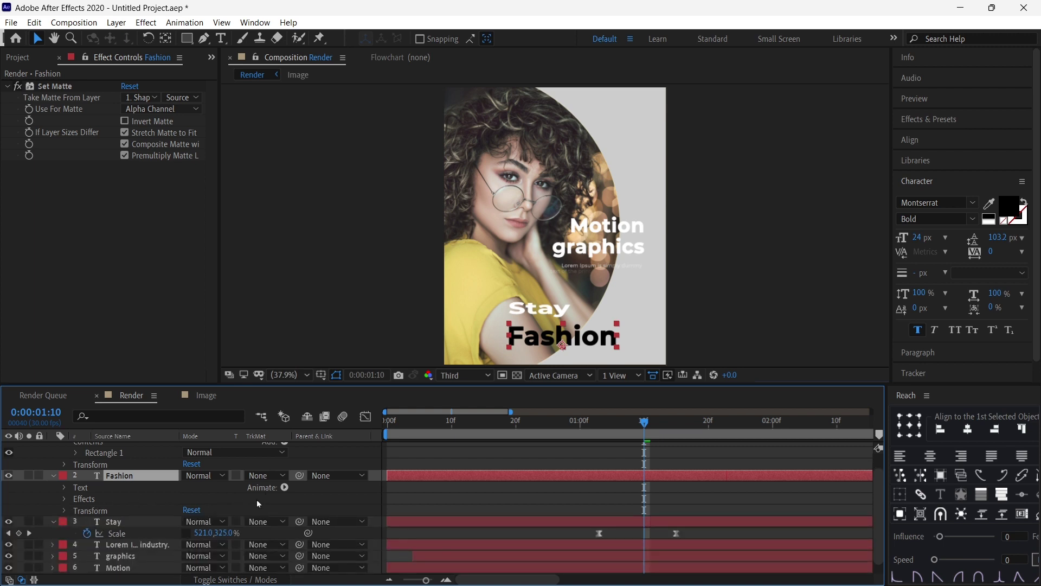
{"action": "left_click", "coordinate": [285, 488]}
{"action": "left_click", "coordinate": [337, 253]}
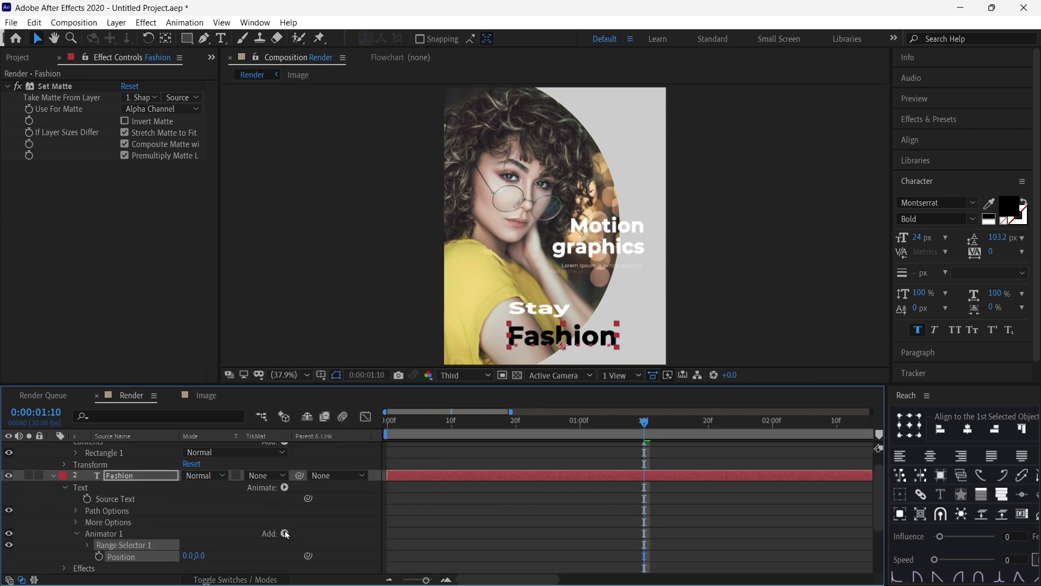
{"action": "left_click", "coordinate": [286, 534]}
{"action": "mouse_move", "coordinate": [323, 537]}
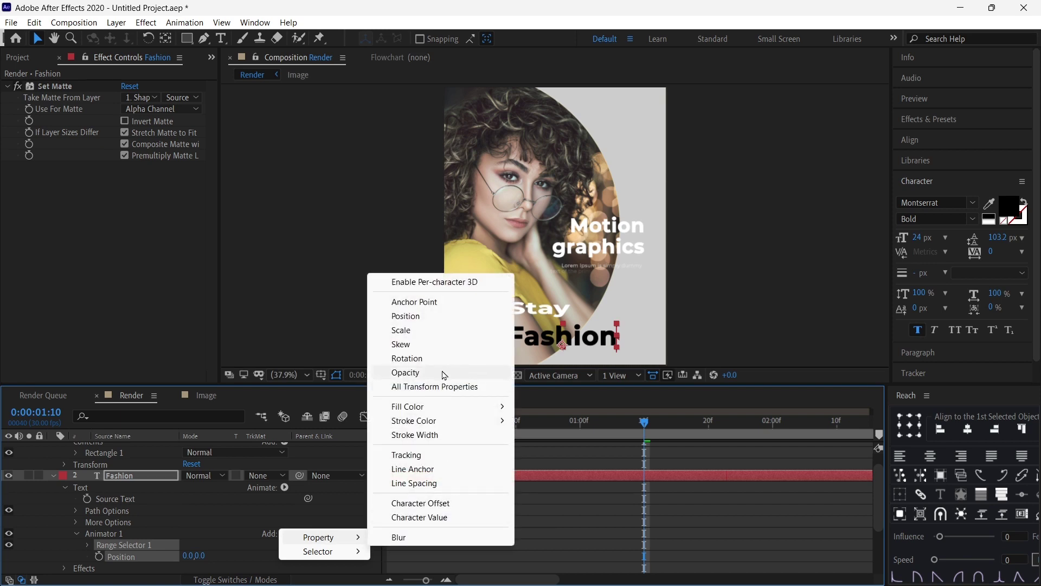
{"action": "left_click", "coordinate": [405, 373]}
{"action": "scroll", "coordinate": [216, 499], "scroll_direction": "down", "scroll_amount": 2}
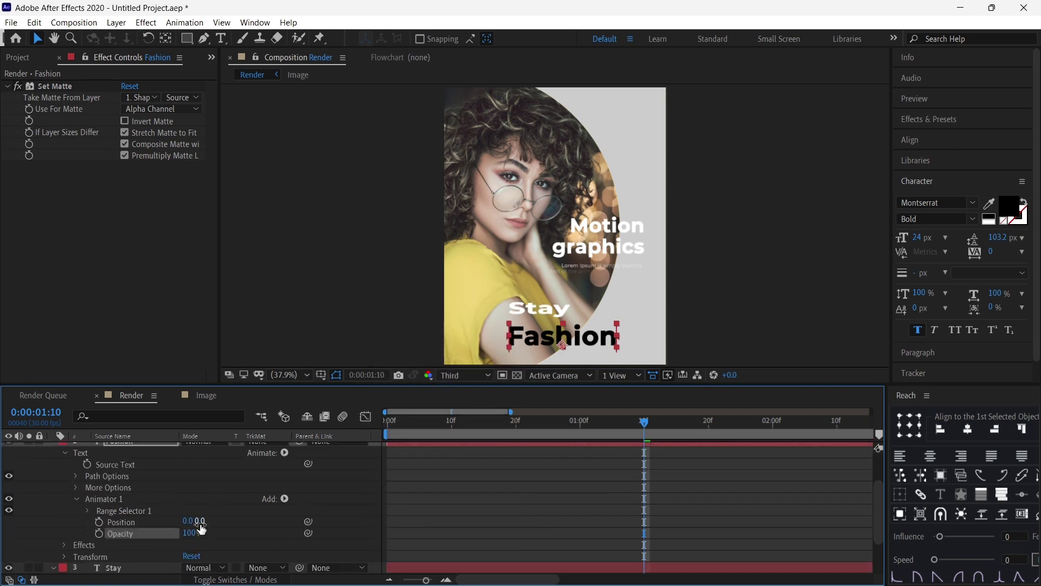
{"action": "left_click_drag", "start_coordinate": [199, 523], "coordinate": [223, 519]}
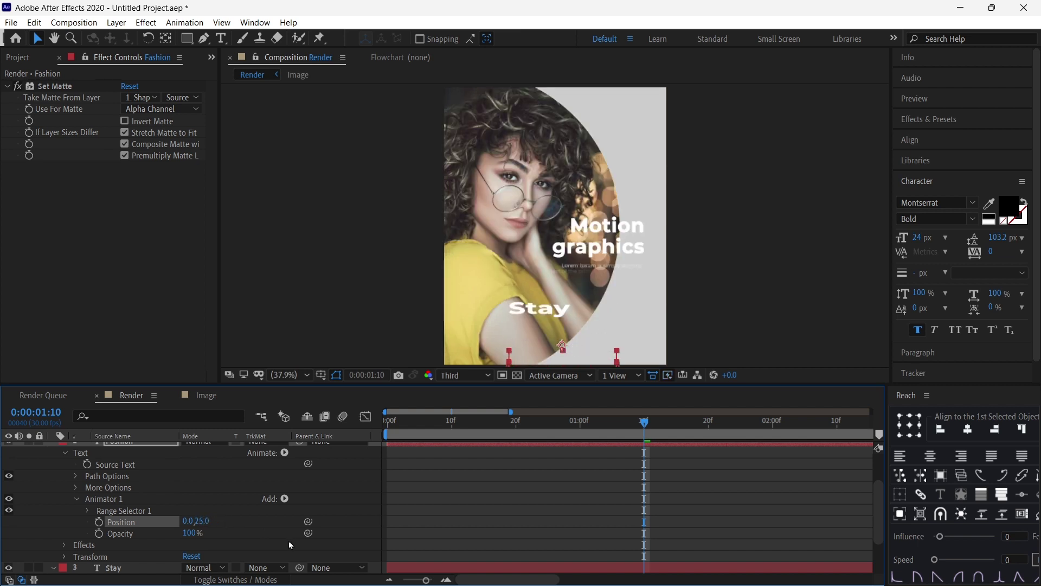
{"action": "left_click_drag", "start_coordinate": [185, 532], "coordinate": [90, 535]}
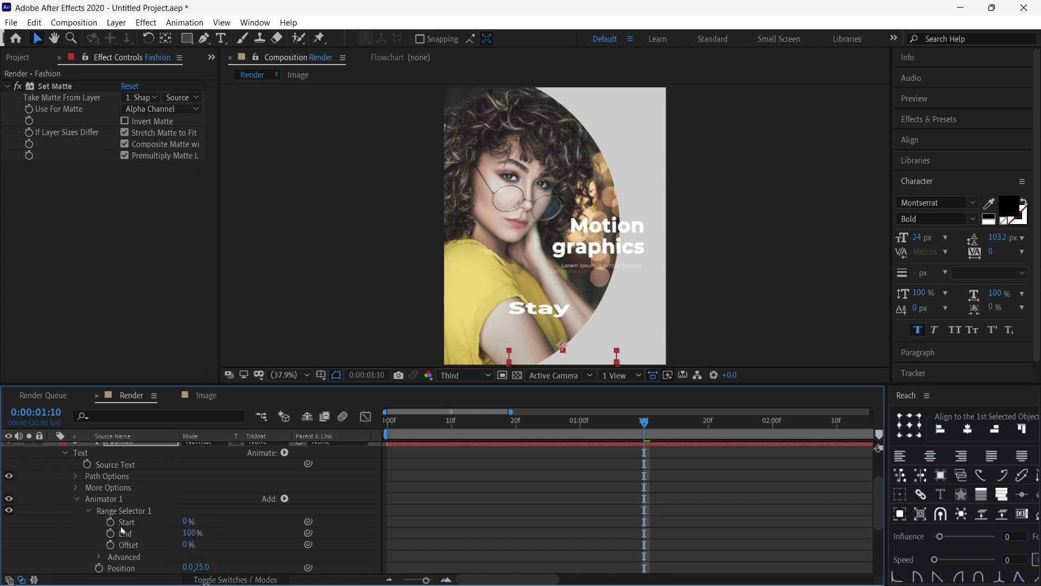
- Keyframe the Fashion range selector Offset from -100% at 1:10 to 100% at 1:18
{"action": "left_click_drag", "start_coordinate": [188, 547], "coordinate": [133, 547]}
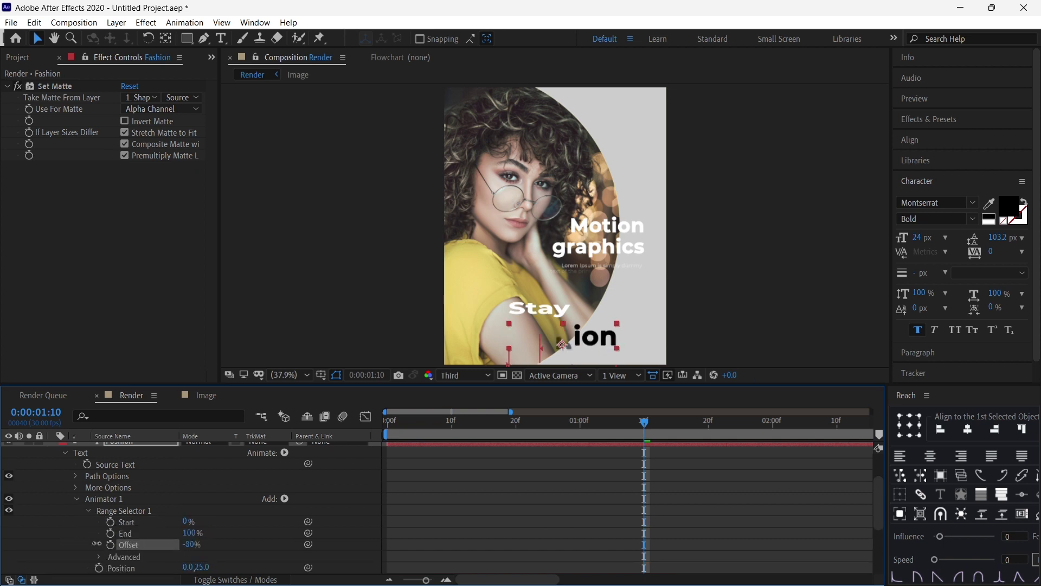
{"action": "left_click", "coordinate": [110, 544]}
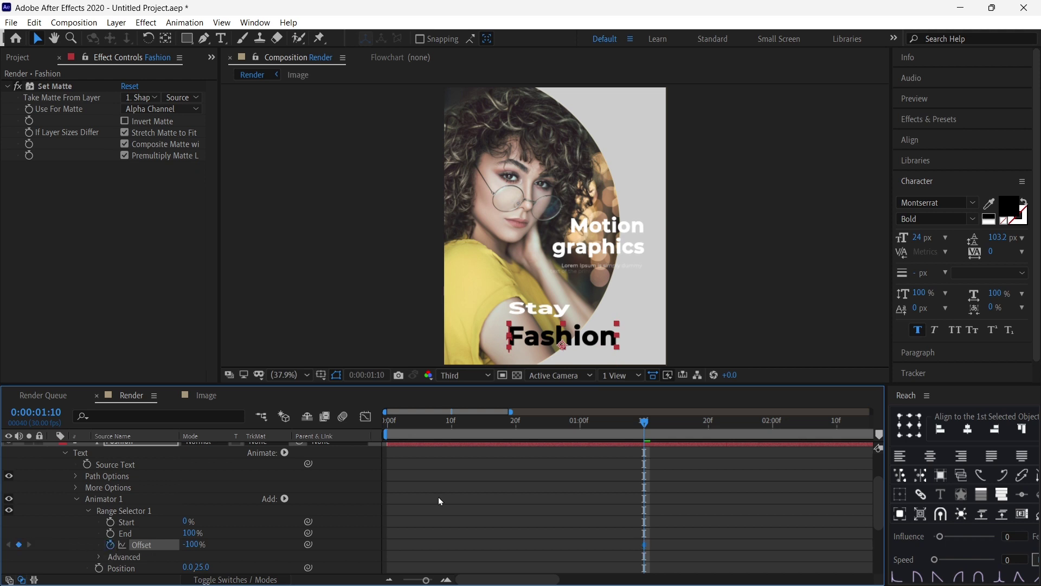
{"action": "left_click_drag", "start_coordinate": [670, 432], "coordinate": [695, 432]}
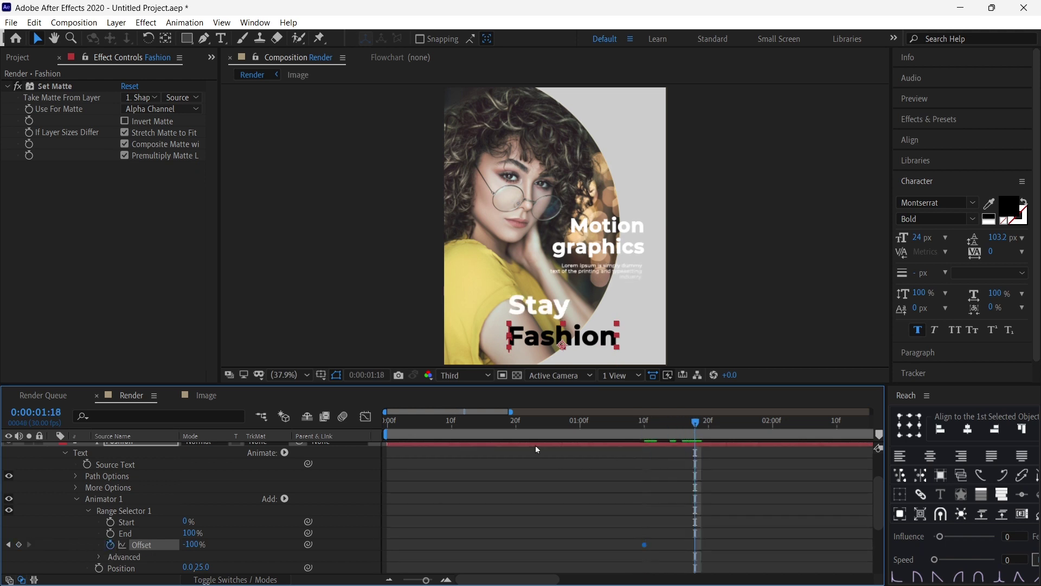
{"action": "left_click_drag", "start_coordinate": [192, 544], "coordinate": [212, 561]}
{"action": "left_click", "coordinate": [100, 557]}
{"action": "scroll", "coordinate": [162, 542], "scroll_direction": "down", "scroll_amount": 5}
- Set the Fashion range selector Shape to Ramp Up and preview the reveal
{"action": "left_click", "coordinate": [232, 486]}
{"action": "left_click", "coordinate": [233, 516]}
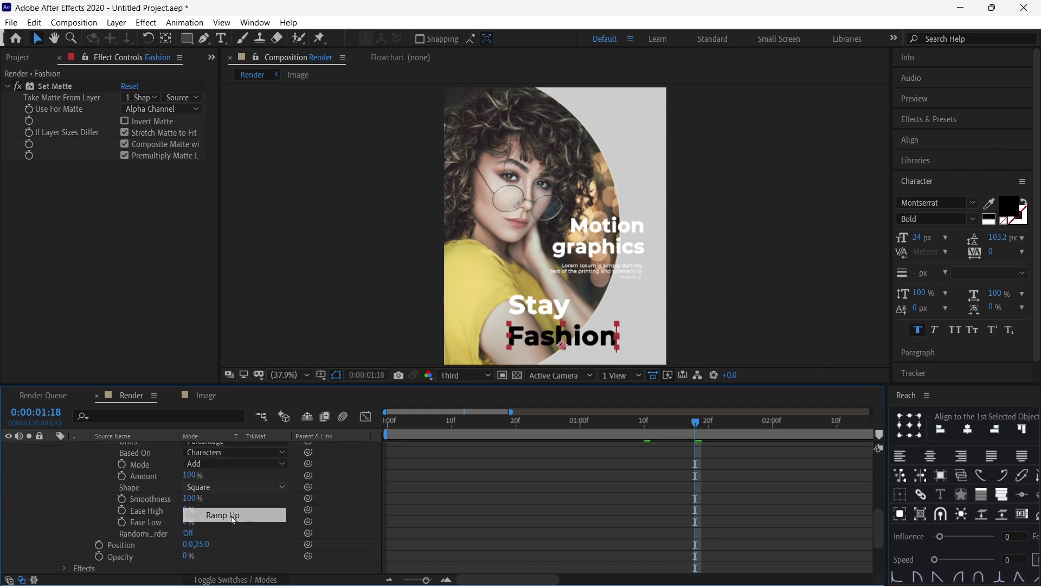
{"action": "mouse_move", "coordinate": [612, 421]}
{"action": "left_mouse_down"}
{"action": "mouse_move", "coordinate": [703, 431]}
{"action": "mouse_move", "coordinate": [632, 434]}
{"action": "left_mouse_up"}
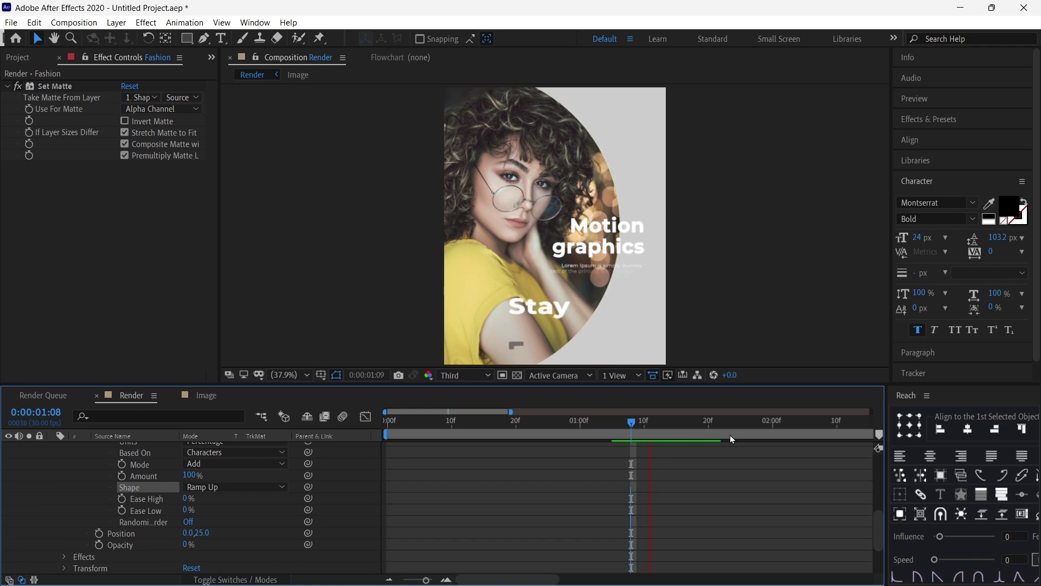
{"action": "key", "text": "space"}
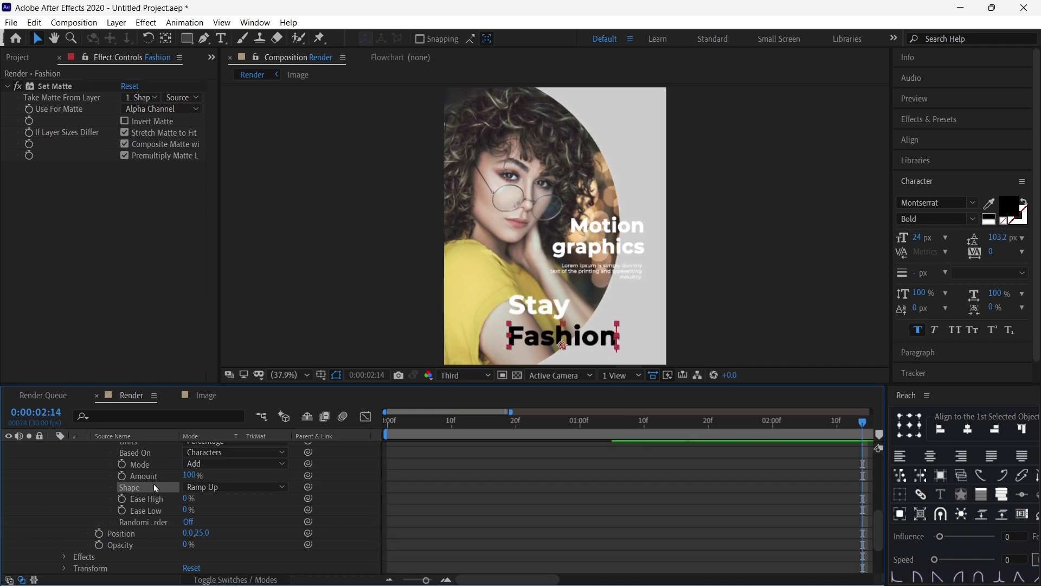
{"action": "scroll", "coordinate": [150, 491], "scroll_direction": "up", "scroll_amount": 3}
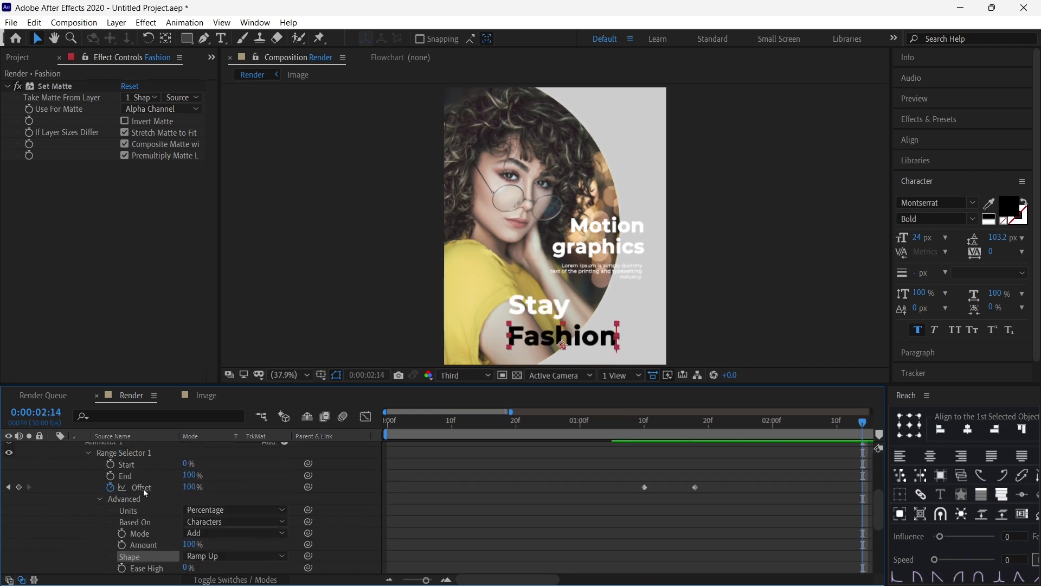
- Move the 100% Offset keyframe later to about 1:25 and preview the slower reveal
{"action": "left_click", "coordinate": [696, 487]}
{"action": "left_click_drag", "start_coordinate": [691, 484], "coordinate": [740, 489]}
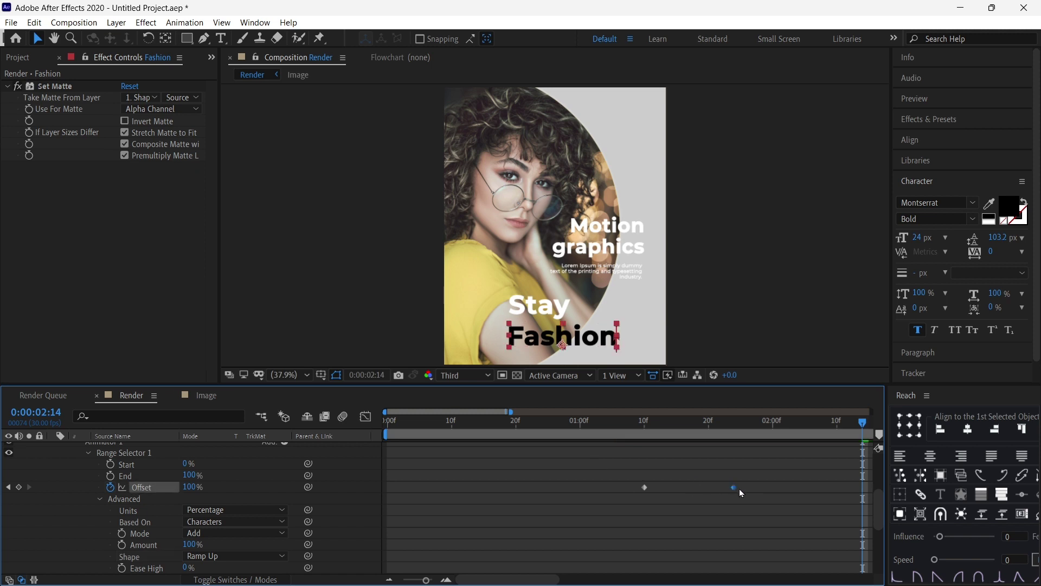
{"action": "mouse_move", "coordinate": [621, 436]}
{"action": "left_mouse_down"}
{"action": "mouse_move", "coordinate": [754, 435]}
{"action": "mouse_move", "coordinate": [649, 434]}
{"action": "left_mouse_up"}
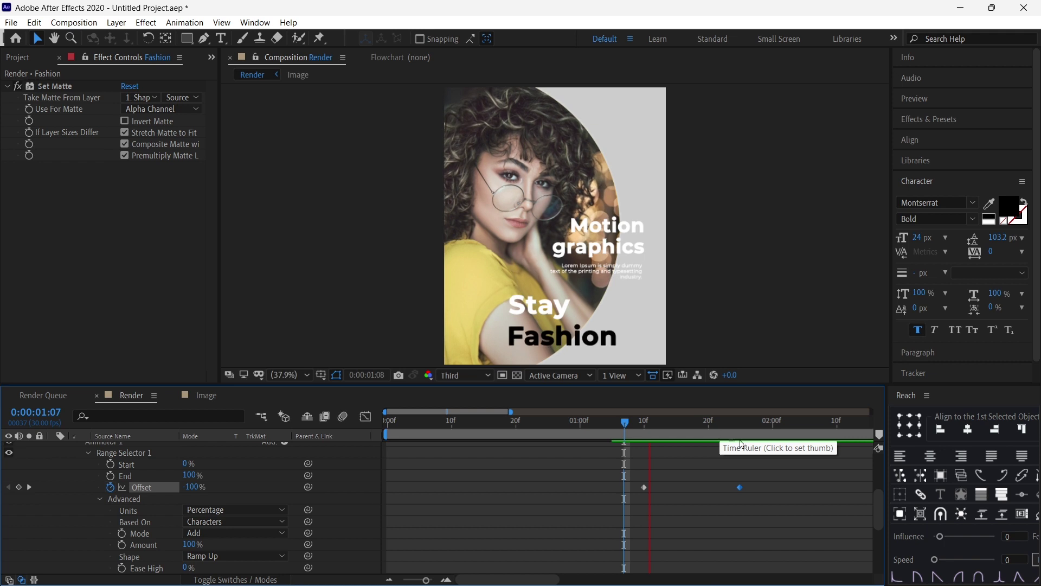
{"action": "key", "text": "space"}
{"action": "scroll", "coordinate": [518, 477], "scroll_direction": "up", "scroll_amount": 3}
{"action": "scroll", "coordinate": [527, 488], "scroll_direction": "down", "scroll_amount": 2}
{"action": "left_click_drag", "start_coordinate": [484, 425], "coordinate": [333, 423]}
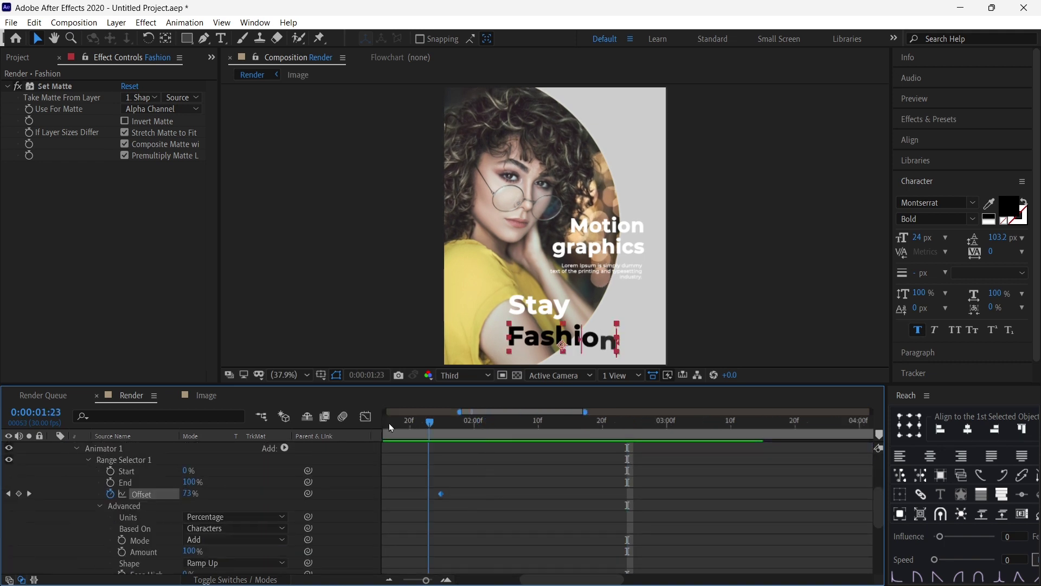
- Apply Easy Ease to both Fashion Offset keyframes and preview the whole composition
{"action": "left_click_drag", "start_coordinate": [602, 474], "coordinate": [781, 523]}
{"action": "right_click", "coordinate": [741, 493]}
{"action": "mouse_move", "coordinate": [813, 480]}
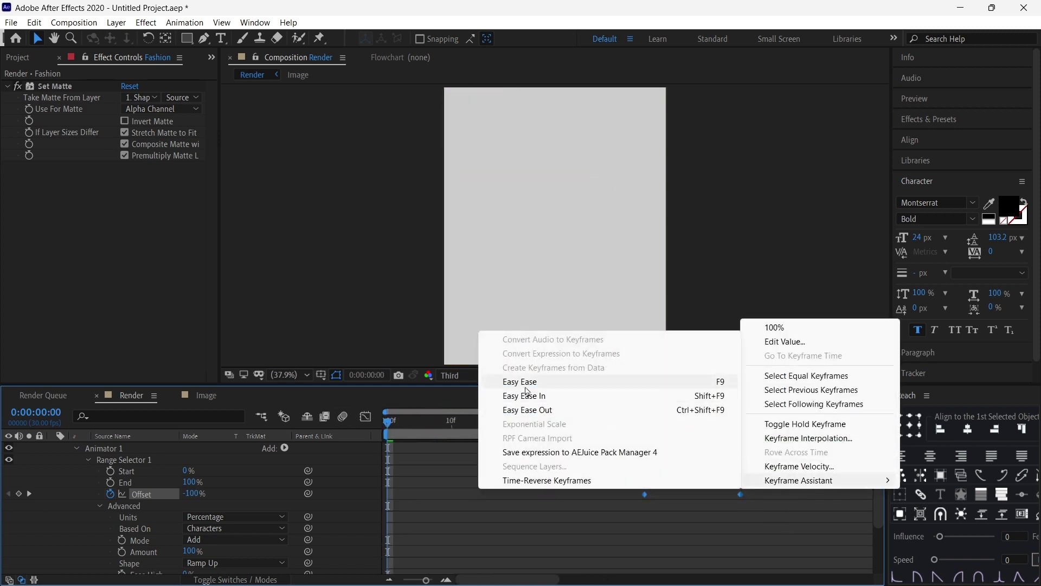
{"action": "left_click", "coordinate": [529, 383]}
{"action": "key", "text": "minus"}
{"action": "key", "text": "minus"}
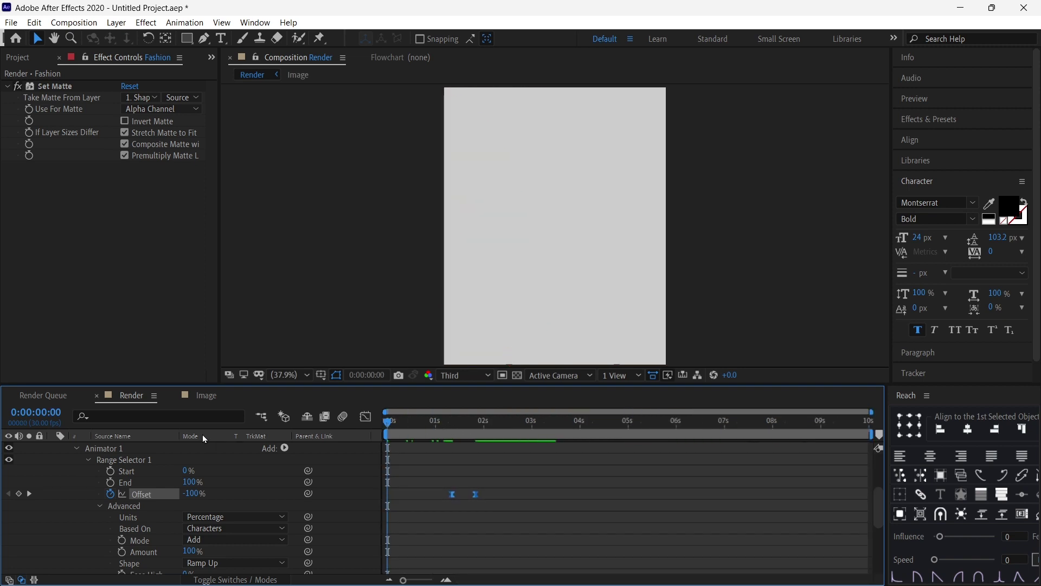
{"action": "key", "text": "space"}
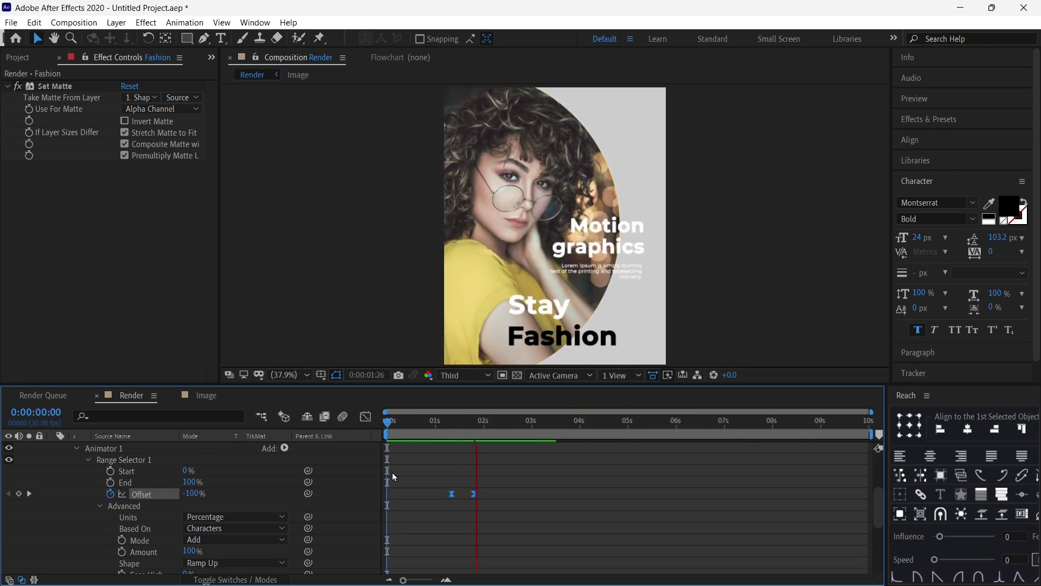
- Shift the 100% Offset keyframe to just past 0:00:02 and preview the reveal
{"action": "left_click_drag", "start_coordinate": [475, 494], "coordinate": [494, 498]}
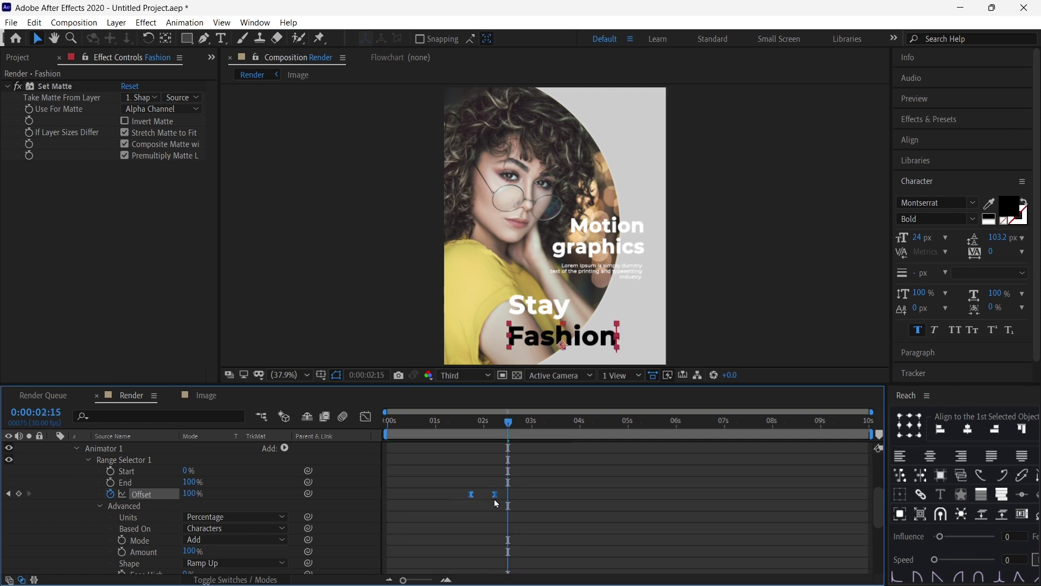
{"action": "key", "text": "ctrl+z"}
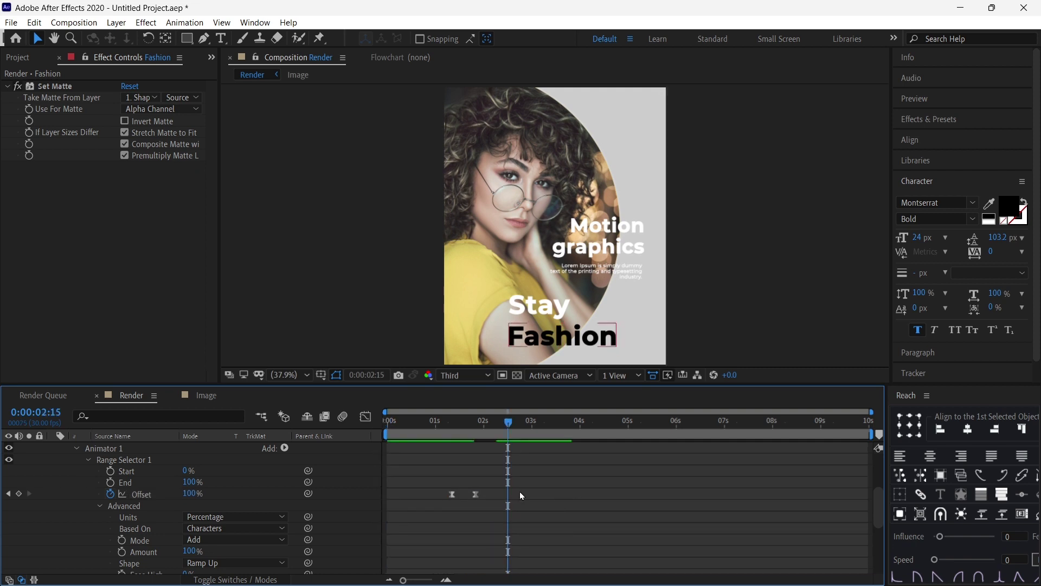
{"action": "left_click_drag", "start_coordinate": [475, 495], "coordinate": [499, 498]}
{"action": "left_click", "coordinate": [431, 421]}
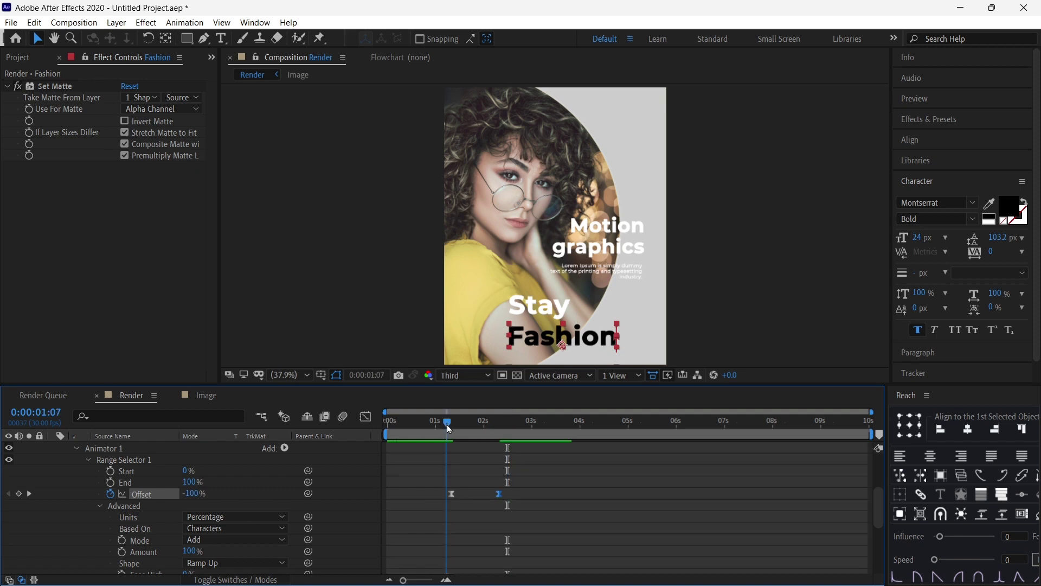
{"action": "key", "text": "space"}
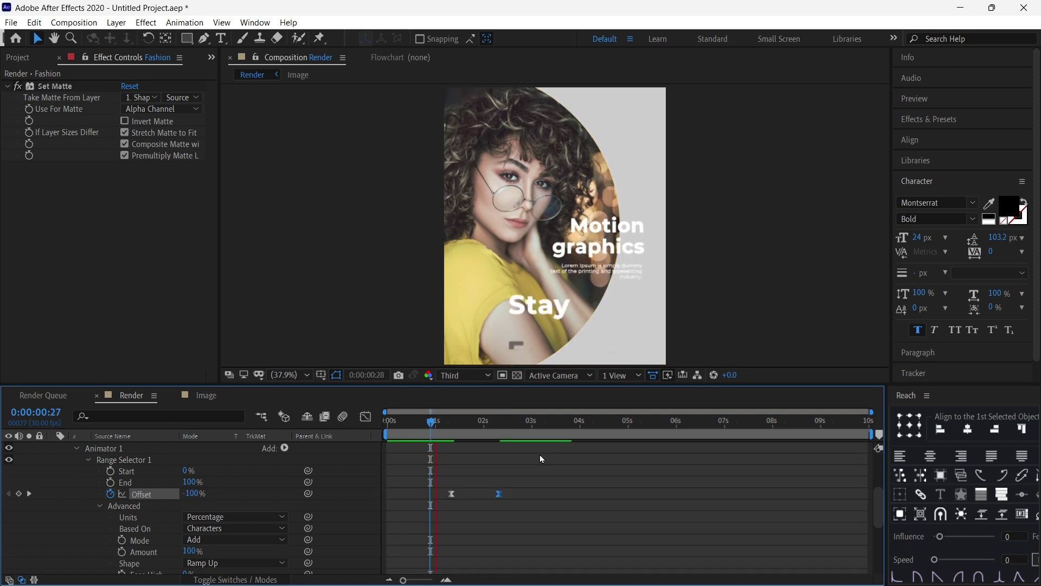
{"action": "left_click_drag", "start_coordinate": [499, 494], "coordinate": [491, 494]}
{"action": "left_click", "coordinate": [435, 421]}
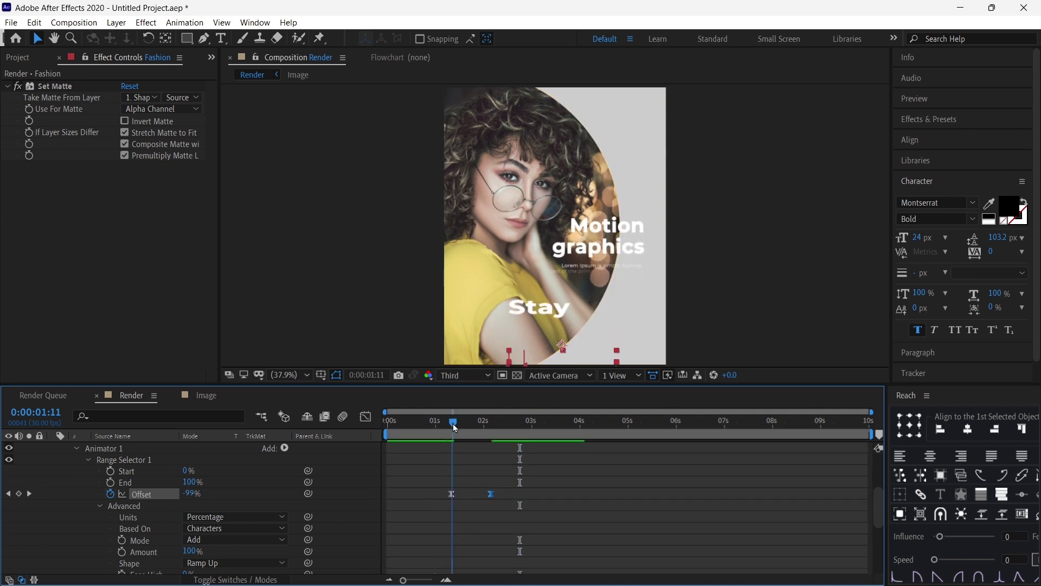
{"action": "key", "text": "space"}
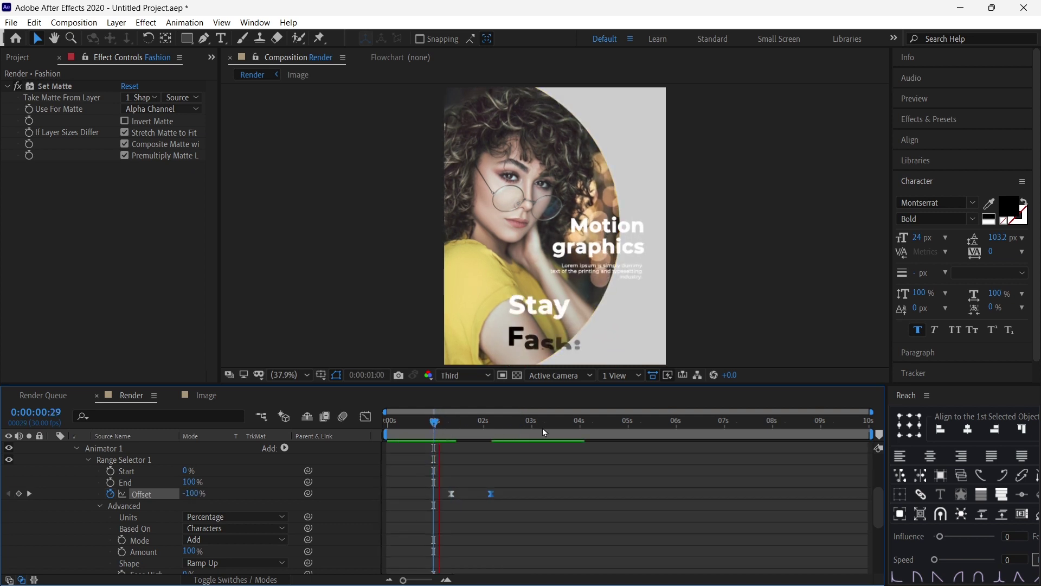
{"action": "left_click", "coordinate": [446, 421]}
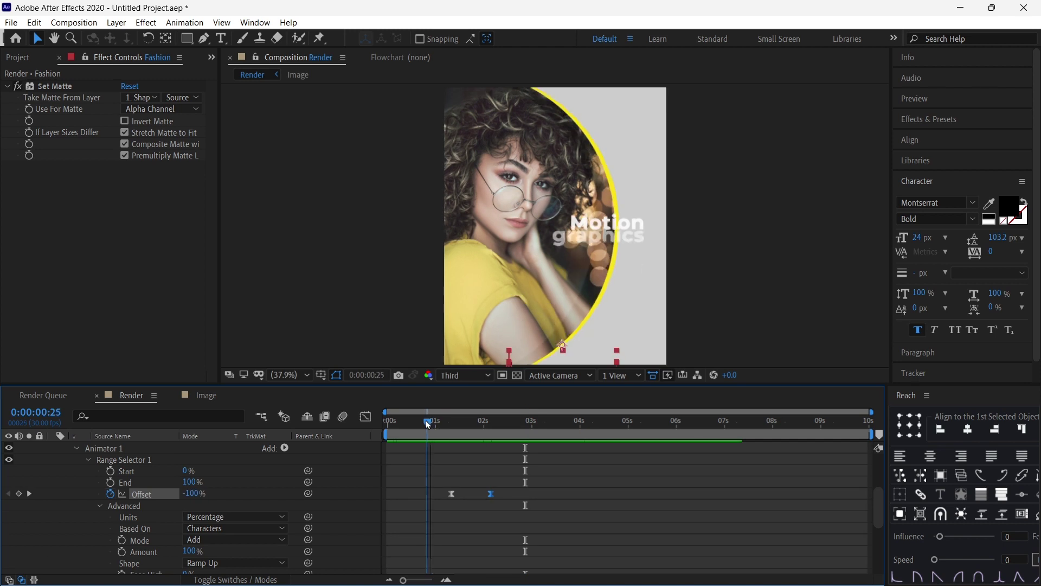
{"action": "key", "text": "space"}
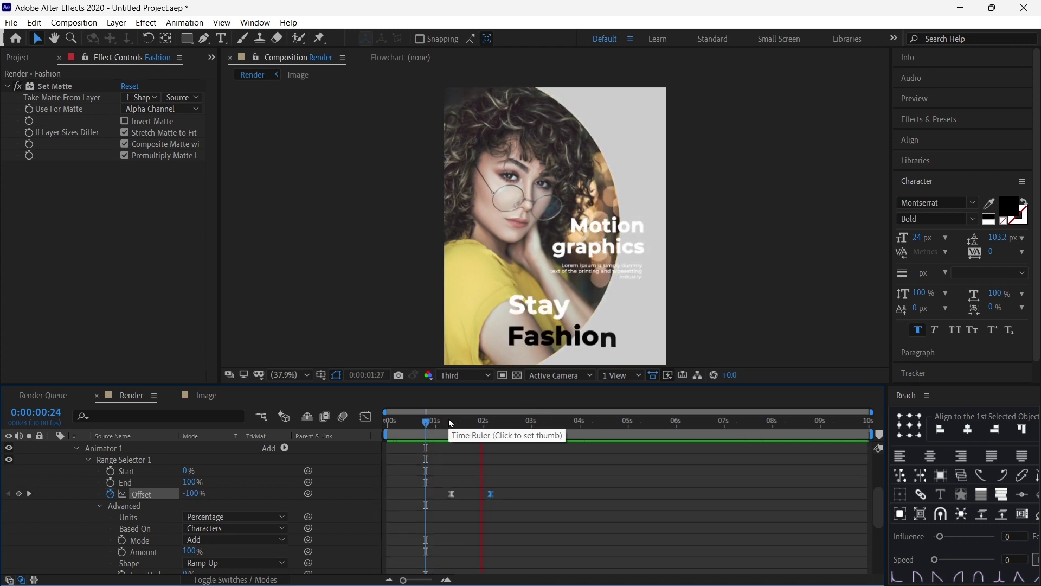
{"action": "key", "text": "space"}
- Collapse Shape Layer 1 and the Fashion layer in the timeline and deselect all layers
{"action": "scroll", "coordinate": [64, 463], "scroll_direction": "up", "scroll_amount": 5}
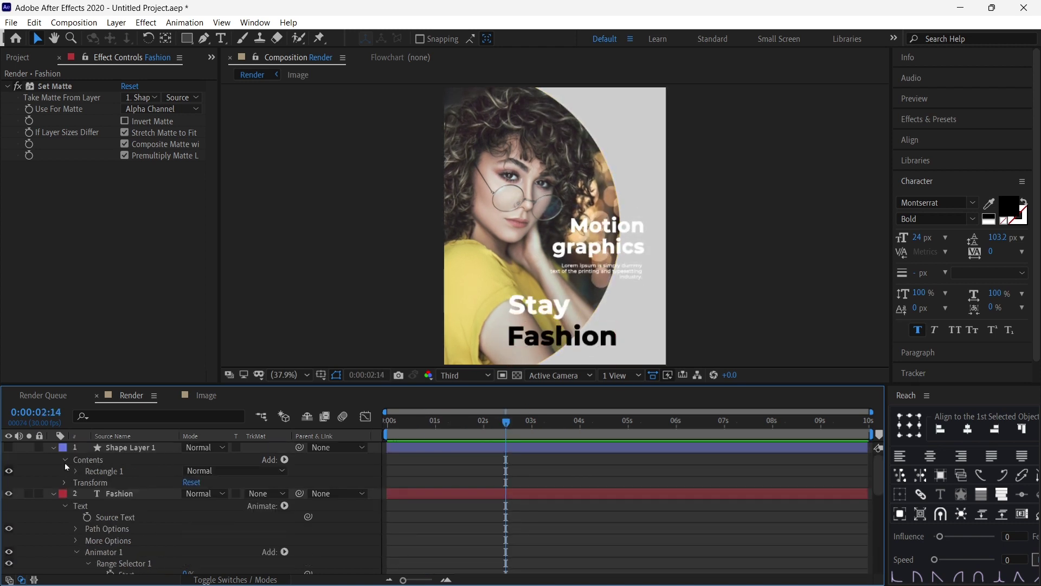
{"action": "left_click", "coordinate": [54, 448]}
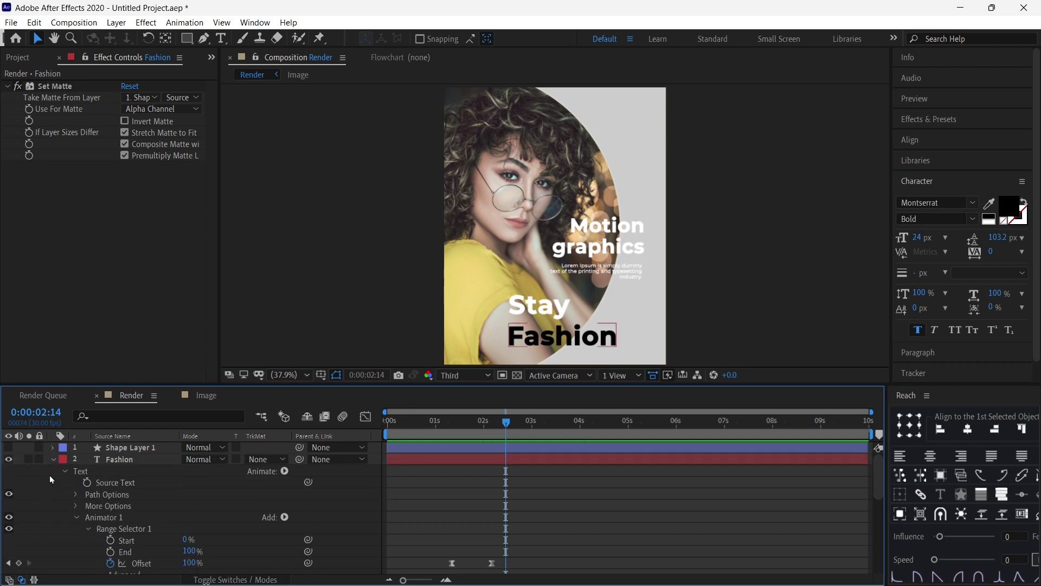
{"action": "left_click", "coordinate": [54, 458]}
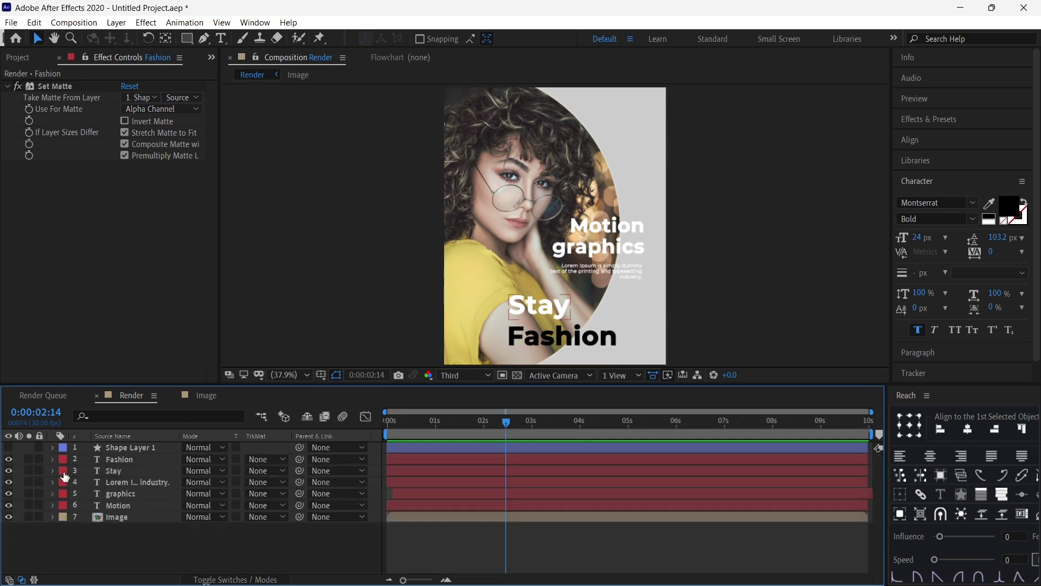
{"action": "left_click", "coordinate": [343, 269]}
- Import Dot.png from the Downloads folder into the project
{"action": "double_click", "coordinate": [76, 285]}
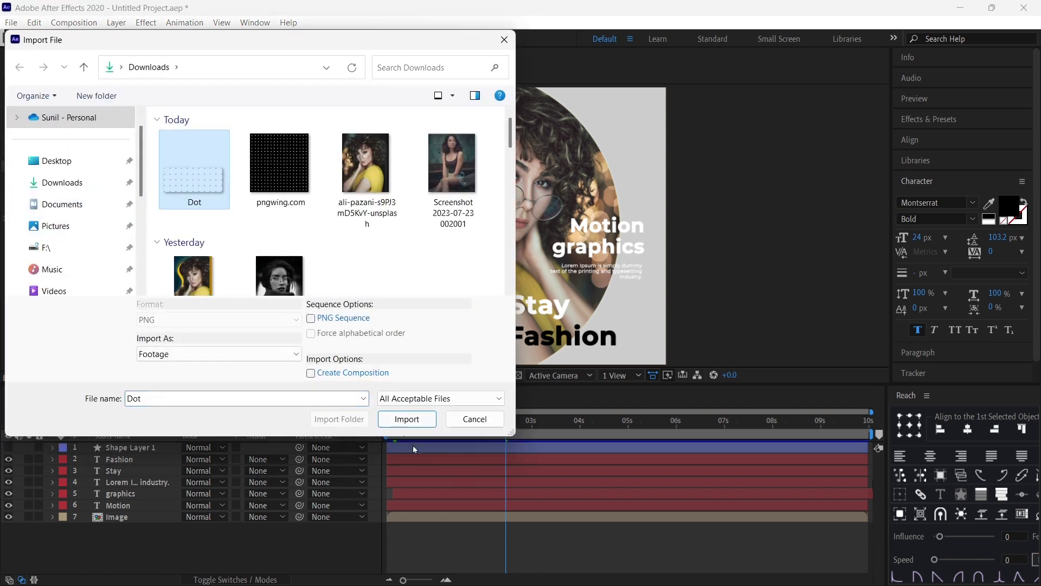
{"action": "left_click", "coordinate": [407, 418]}
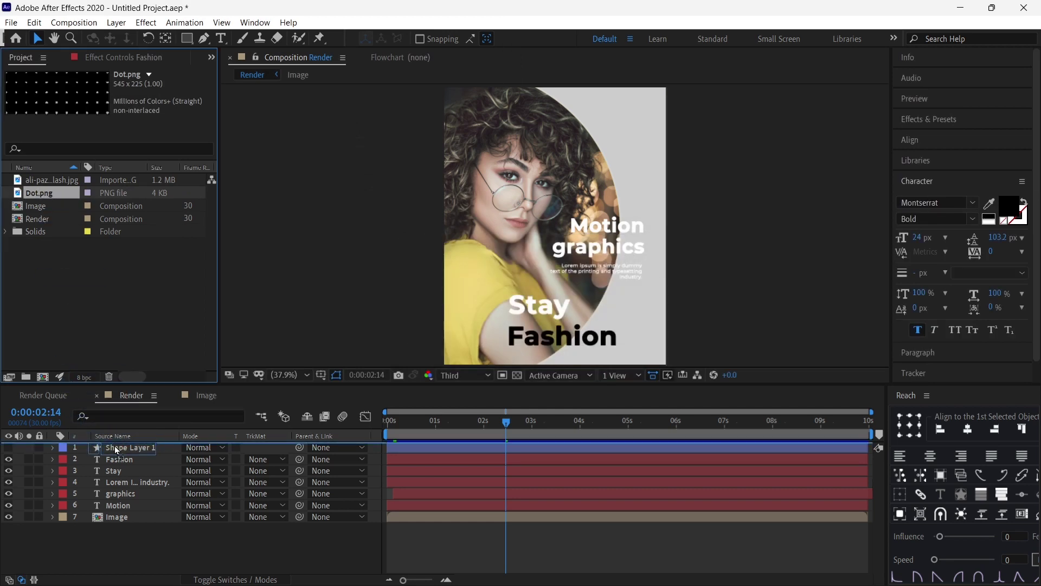
- Add Dot.png as the top layer, place it at the poster's upper right, and scale it to 90%
{"action": "left_click_drag", "start_coordinate": [41, 194], "coordinate": [119, 444]}
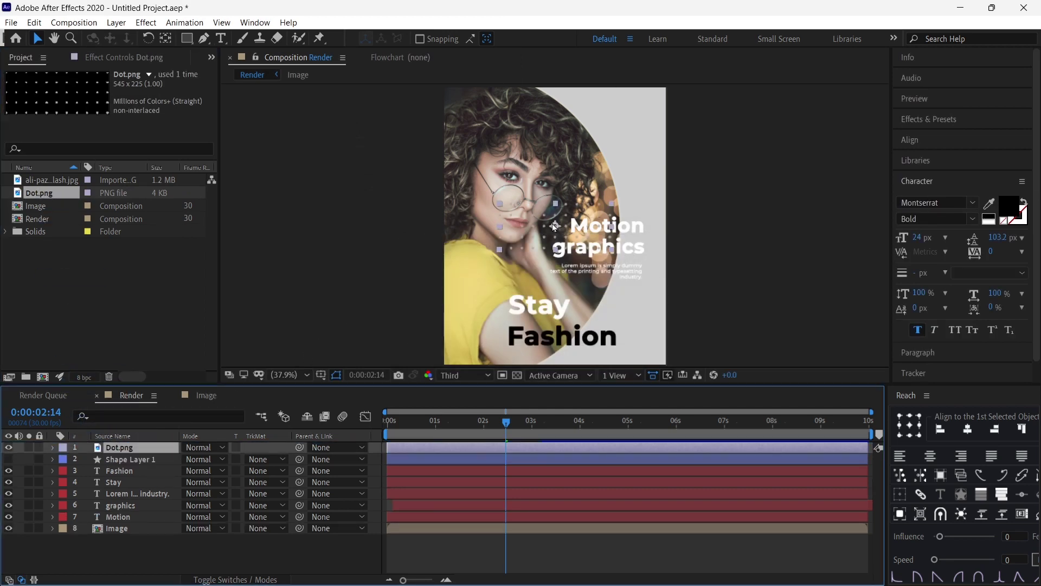
{"action": "mouse_move", "coordinate": [532, 233]}
{"action": "left_mouse_down"}
{"action": "mouse_move", "coordinate": [585, 135]}
{"action": "mouse_move", "coordinate": [578, 131]}
{"action": "left_mouse_up"}
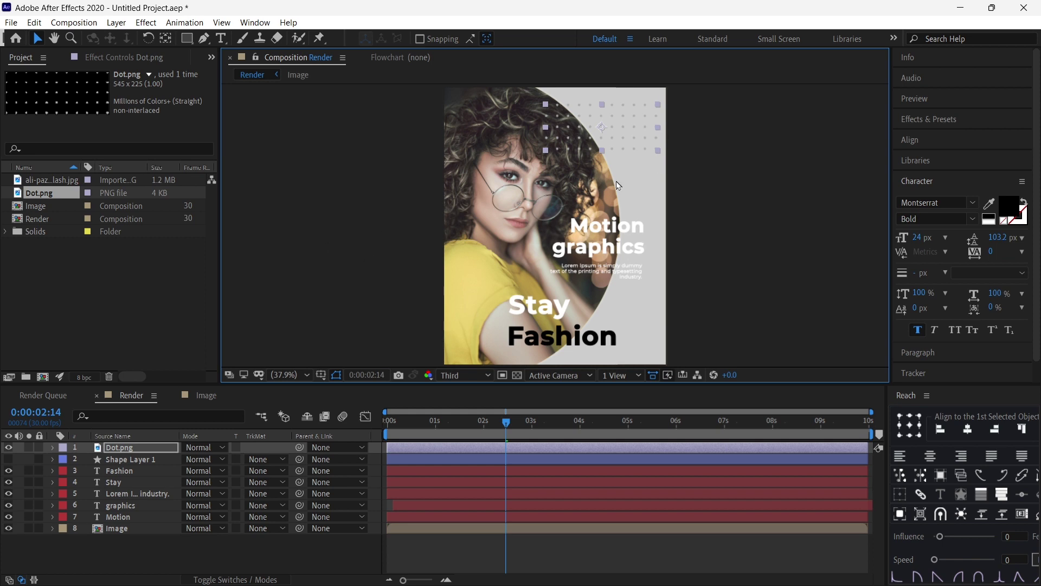
{"action": "key", "text": "s"}
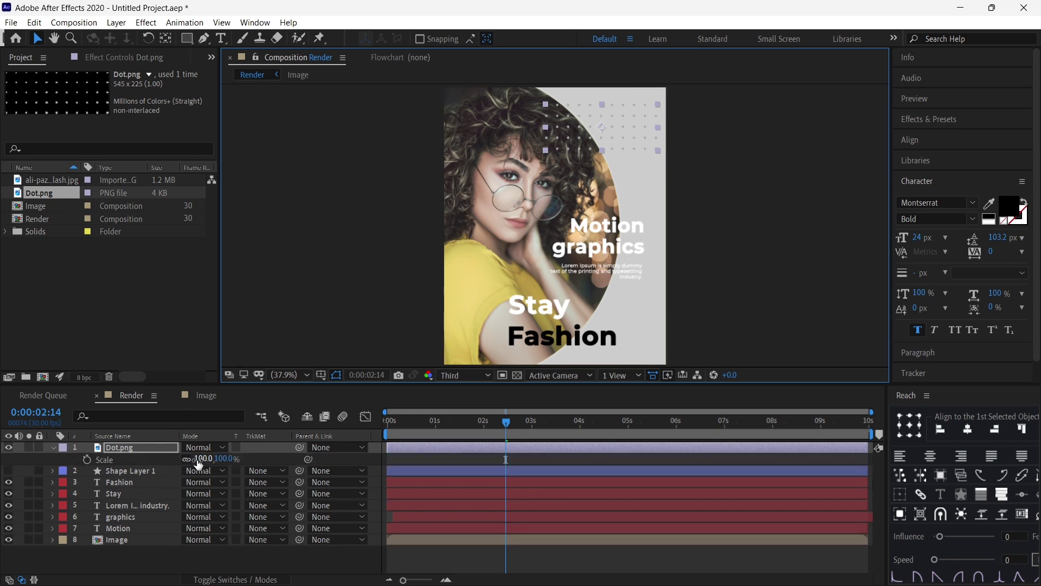
{"action": "left_click_drag", "start_coordinate": [199, 459], "coordinate": [190, 459]}
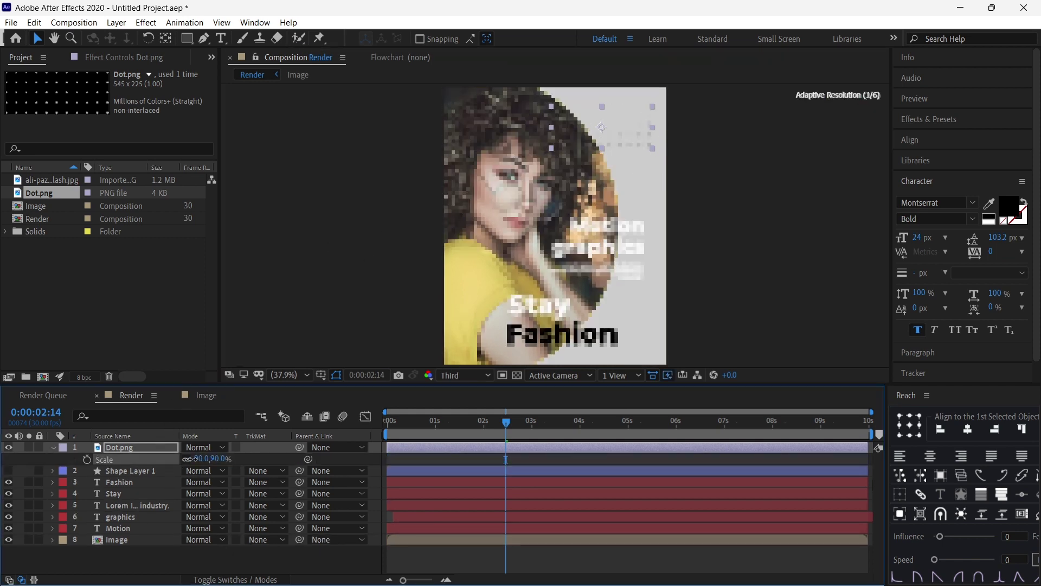
{"action": "left_click_drag", "start_coordinate": [614, 130], "coordinate": [610, 132]}
{"action": "mouse_move", "coordinate": [521, 422]}
{"action": "left_mouse_down"}
{"action": "mouse_move", "coordinate": [496, 440]}
{"action": "mouse_move", "coordinate": [424, 427]}
{"action": "left_mouse_up"}
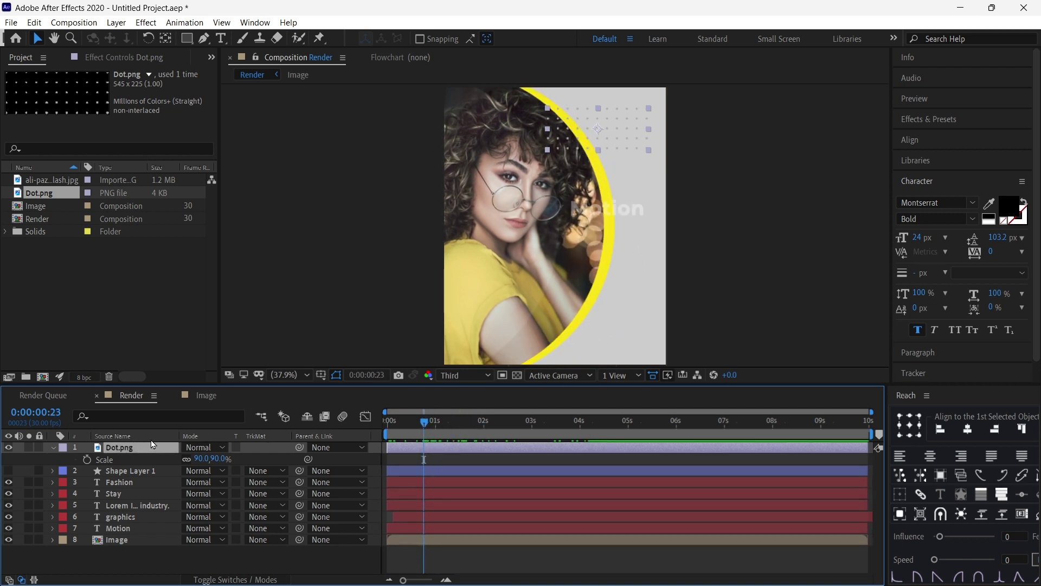
- Make the dot grid fade in from 0% to 100% Opacity with Easy Ease keyframes
{"action": "key", "text": "t"}
{"action": "left_click", "coordinate": [190, 459]}
{"action": "type", "text": "0"}
{"action": "key", "text": "Return"}
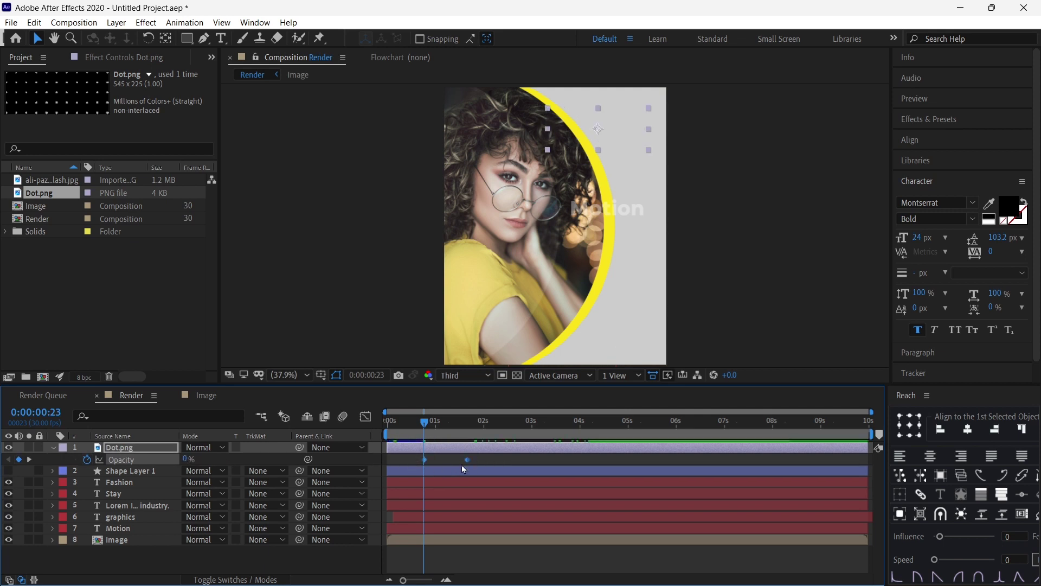
{"action": "right_click", "coordinate": [467, 460]}
{"action": "mouse_move", "coordinate": [535, 445]}
{"action": "left_click", "coordinate": [714, 353]}
{"action": "key", "text": "space"}
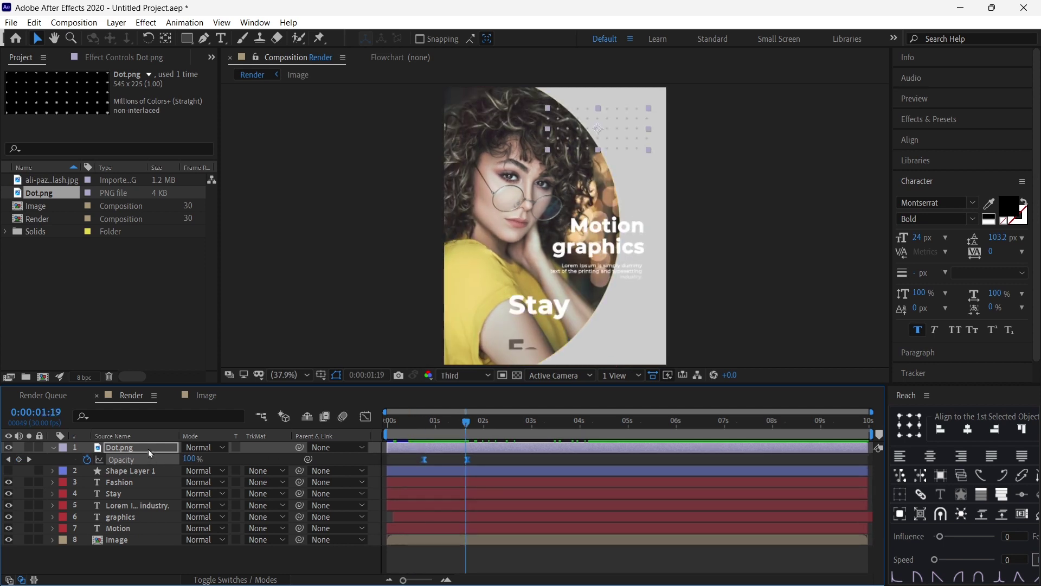
- Duplicate the dot grid and move the copy to the poster's bottom left
{"action": "key", "text": "ctrl+d"}
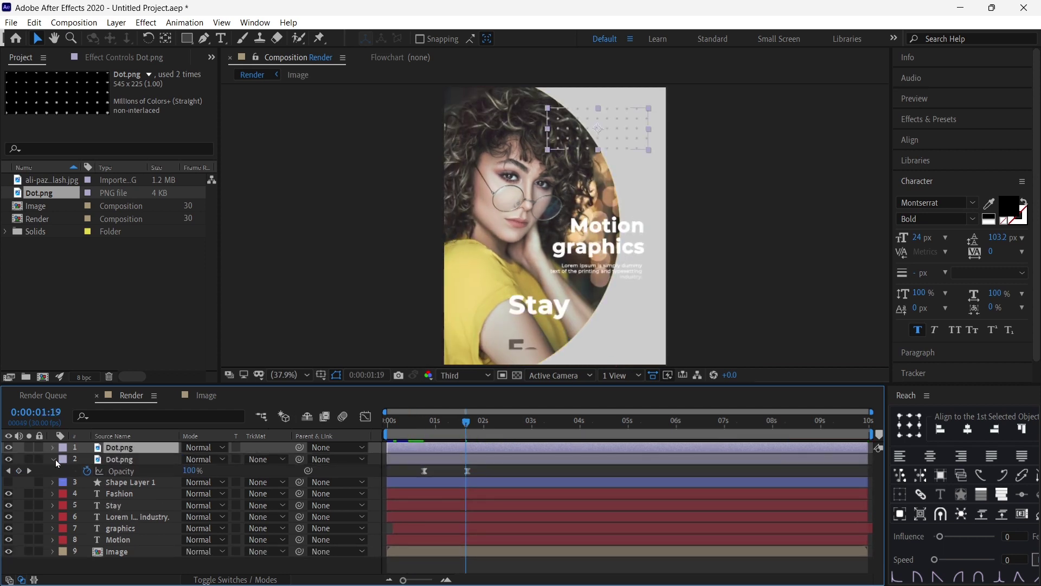
{"action": "left_click", "coordinate": [52, 460]}
{"action": "left_click_drag", "start_coordinate": [609, 127], "coordinate": [447, 338]}
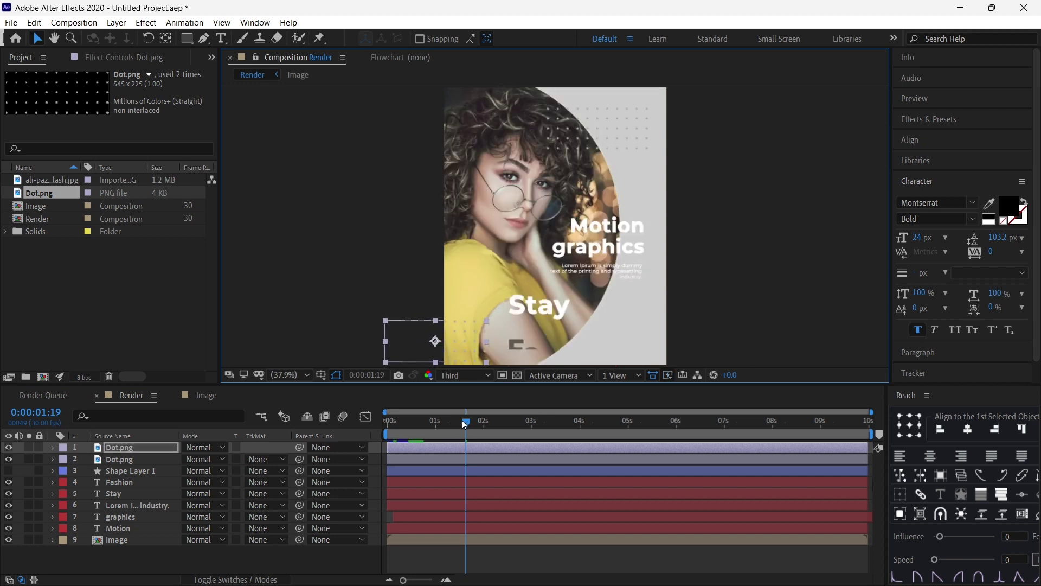
{"action": "left_click", "coordinate": [441, 422]}
{"action": "left_click", "coordinate": [489, 422]}
- Apply a black (000000) Fill effect to the duplicate dot grid and nudge it slightly left
{"action": "left_click", "coordinate": [112, 436]}
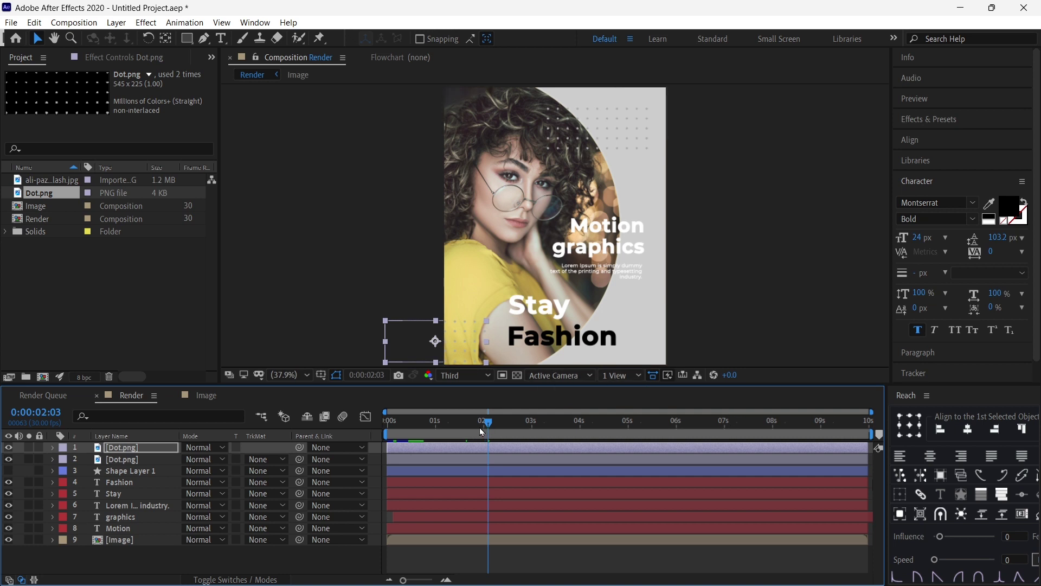
{"action": "key", "text": "ctrl+space"}
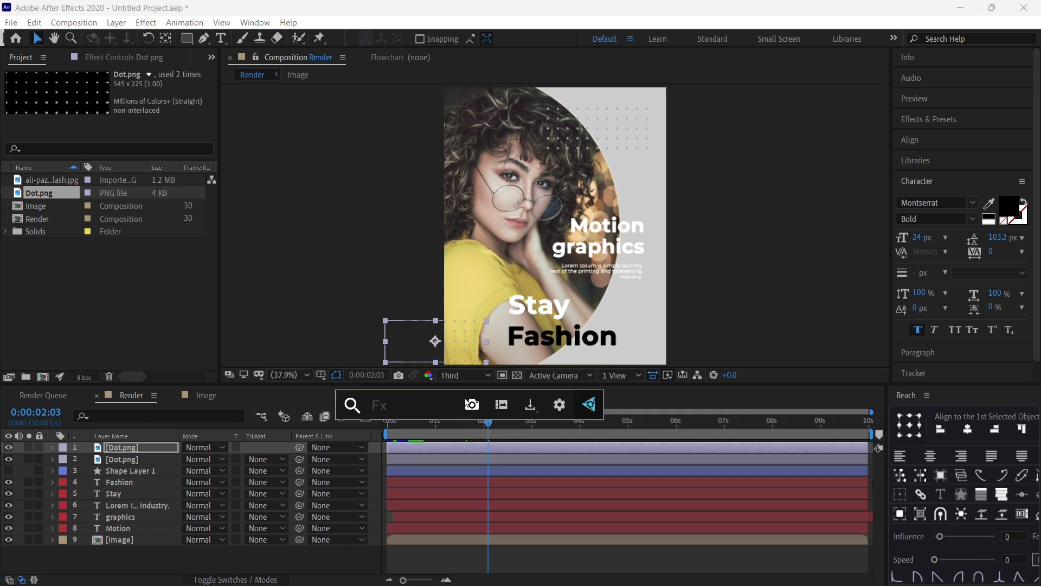
{"action": "type", "text": "fill"}
{"action": "key", "text": "Return"}
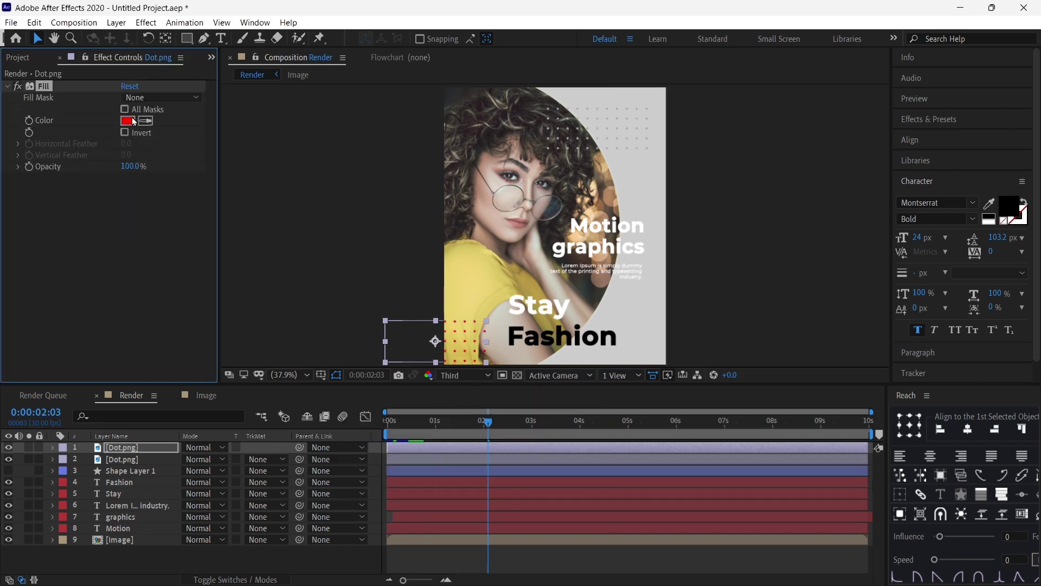
{"action": "left_click", "coordinate": [128, 120]}
{"action": "left_click_drag", "start_coordinate": [686, 388], "coordinate": [786, 509]}
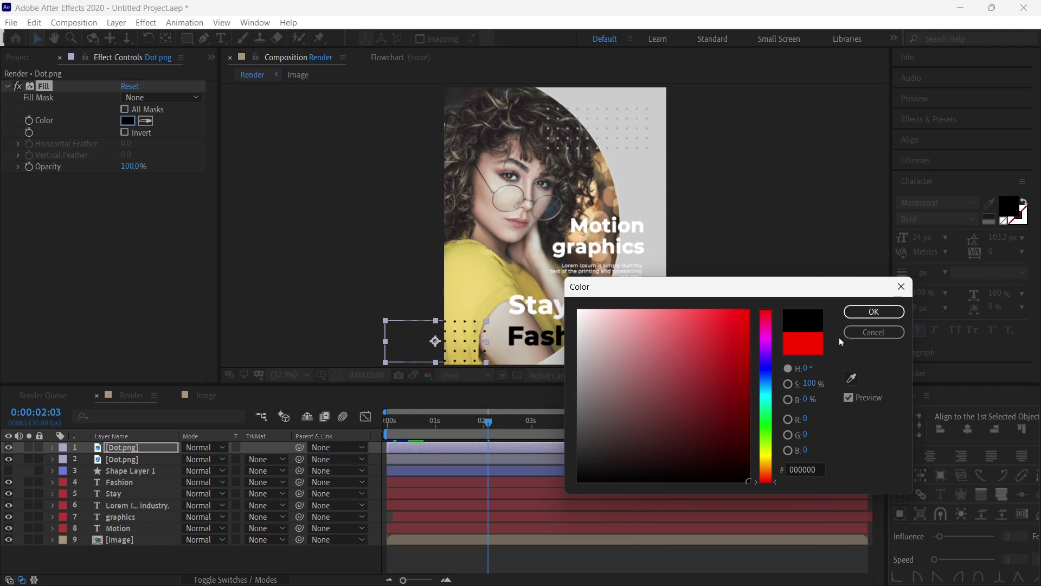
{"action": "left_click", "coordinate": [863, 312]}
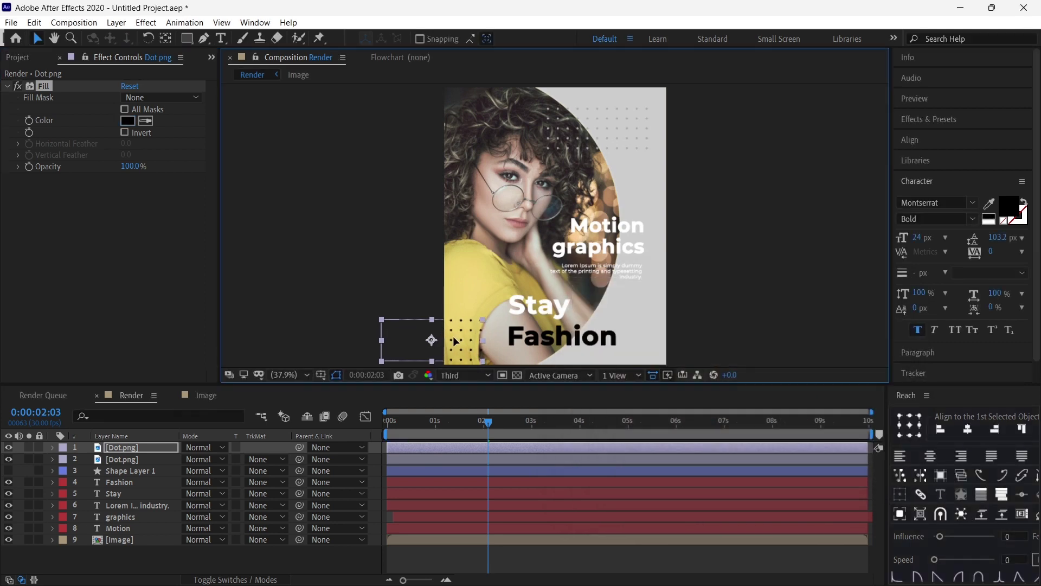
{"action": "left_click_drag", "start_coordinate": [453, 337], "coordinate": [451, 336]}
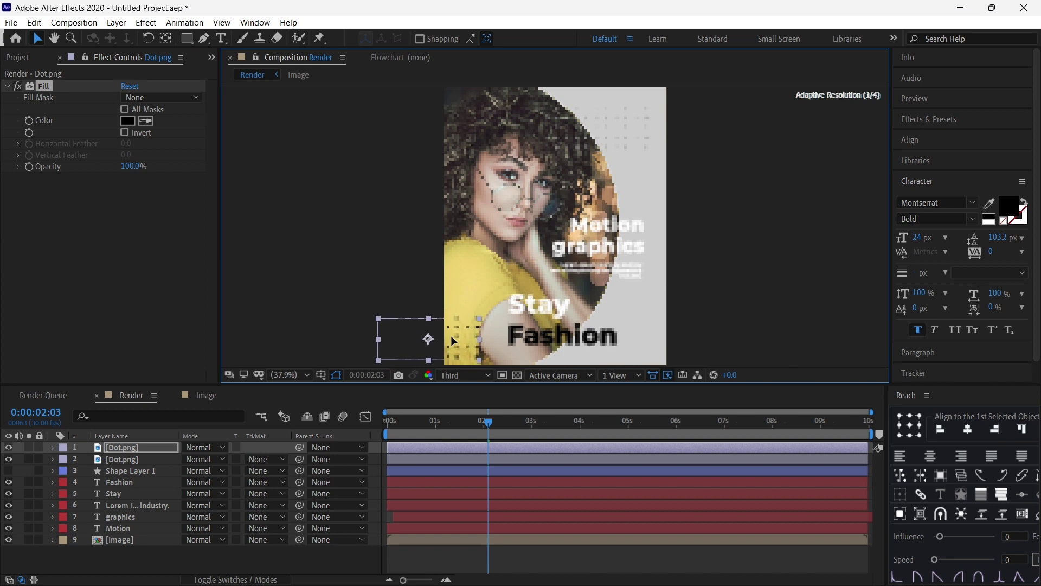
- Delay the black dot grid layer's start to about one second and preview the result
{"action": "left_click_drag", "start_coordinate": [487, 423], "coordinate": [266, 435]}
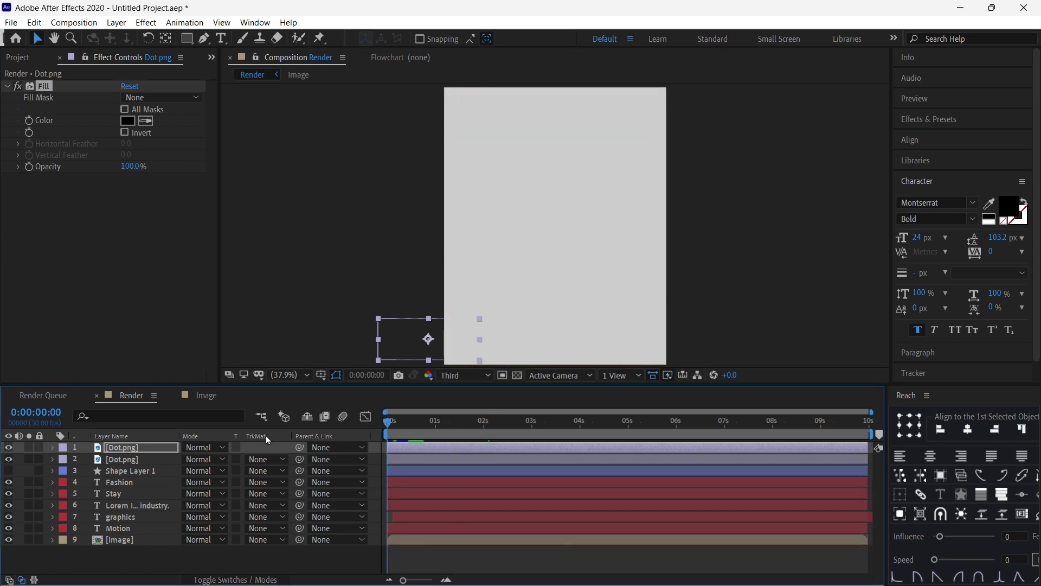
{"action": "key", "text": "space"}
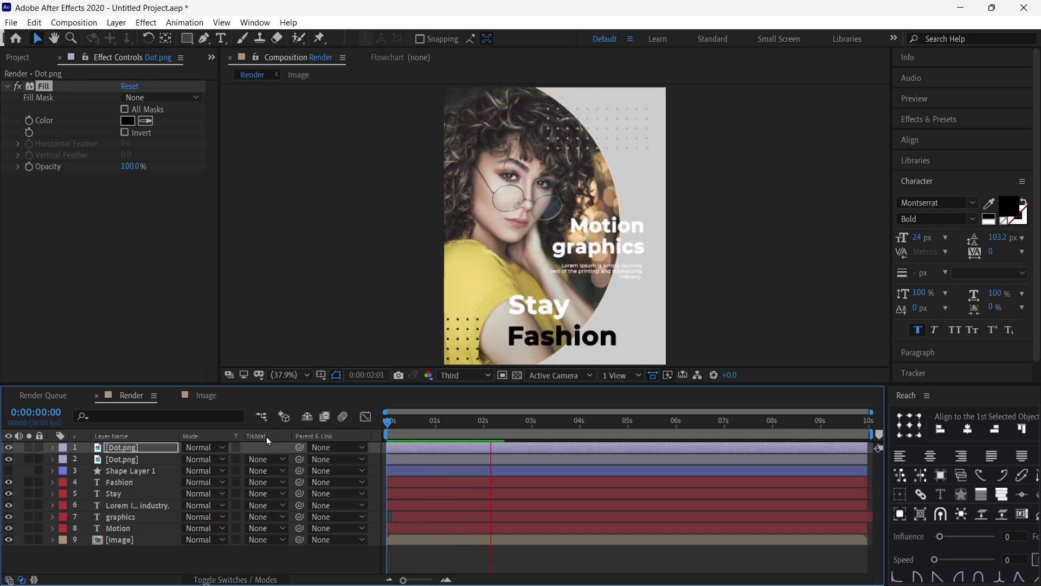
{"action": "key", "text": "space"}
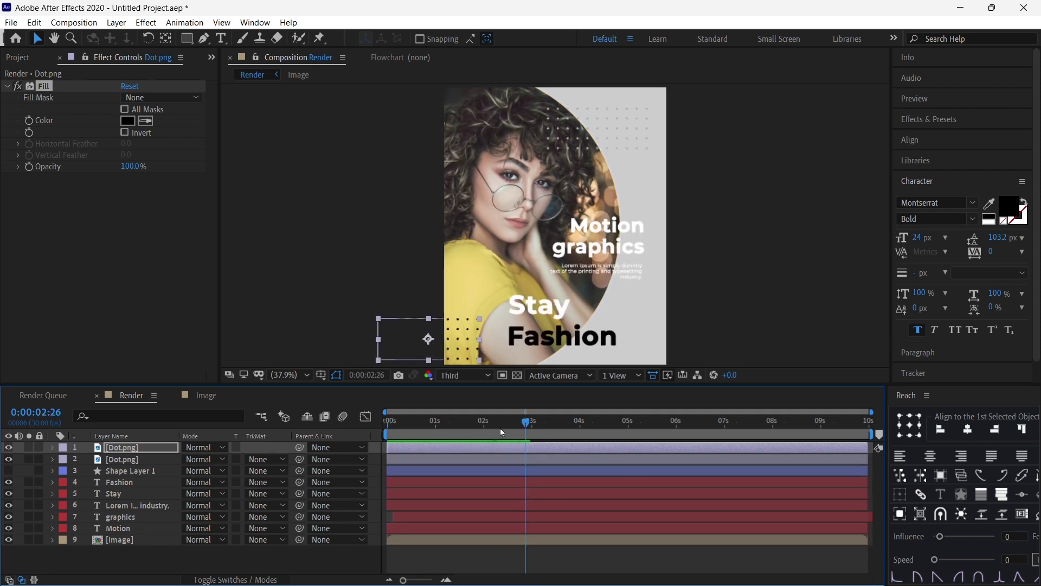
{"action": "left_click_drag", "start_coordinate": [431, 451], "coordinate": [468, 451]}
{"action": "left_click", "coordinate": [416, 428]}
{"action": "key", "text": "space"}
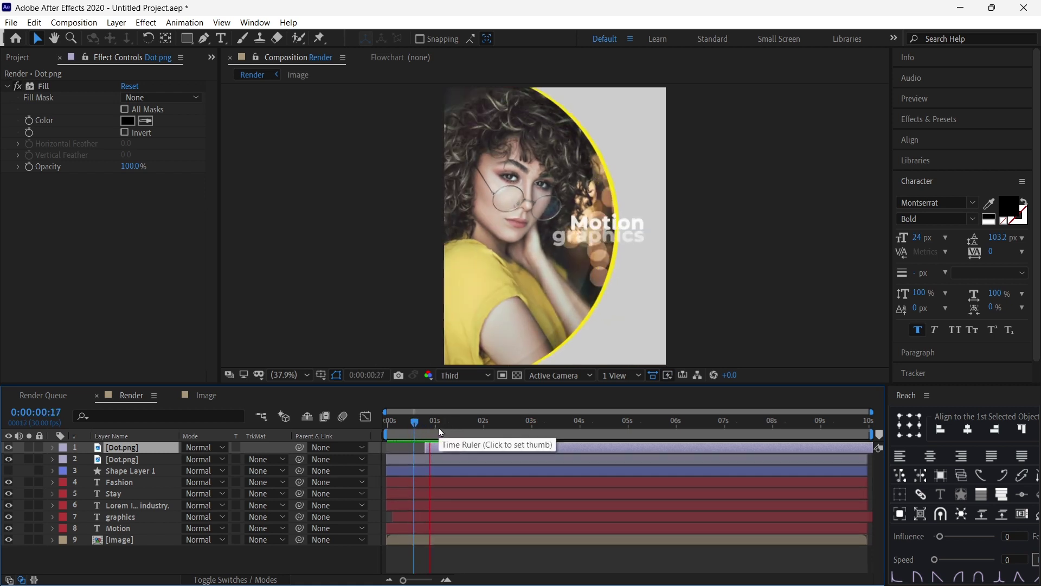
{"action": "key", "text": "space"}
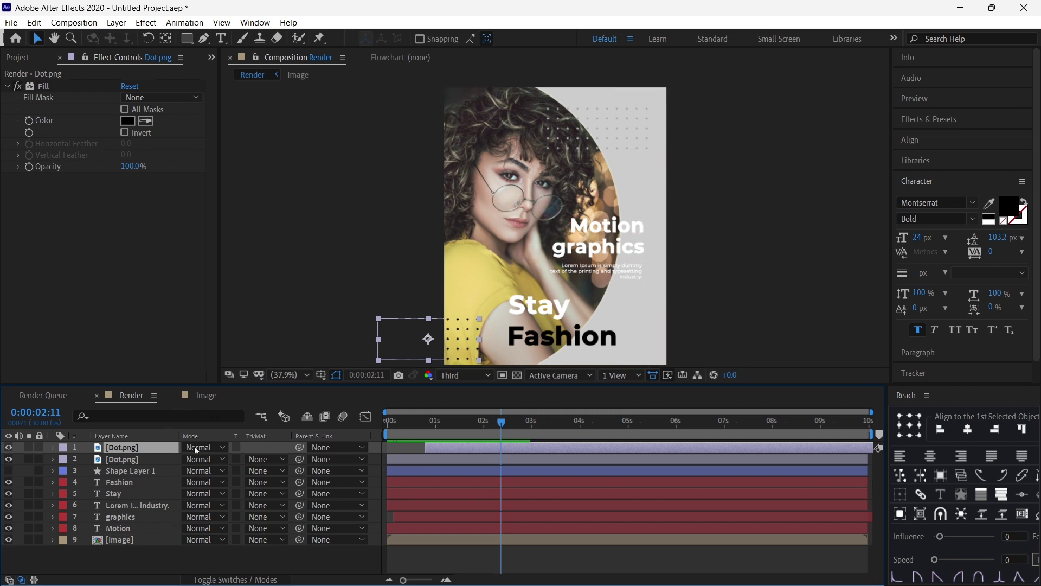
- Create a new light grey solid layer in the Render comp
{"action": "right_click", "coordinate": [139, 553]}
{"action": "mouse_move", "coordinate": [195, 408]}
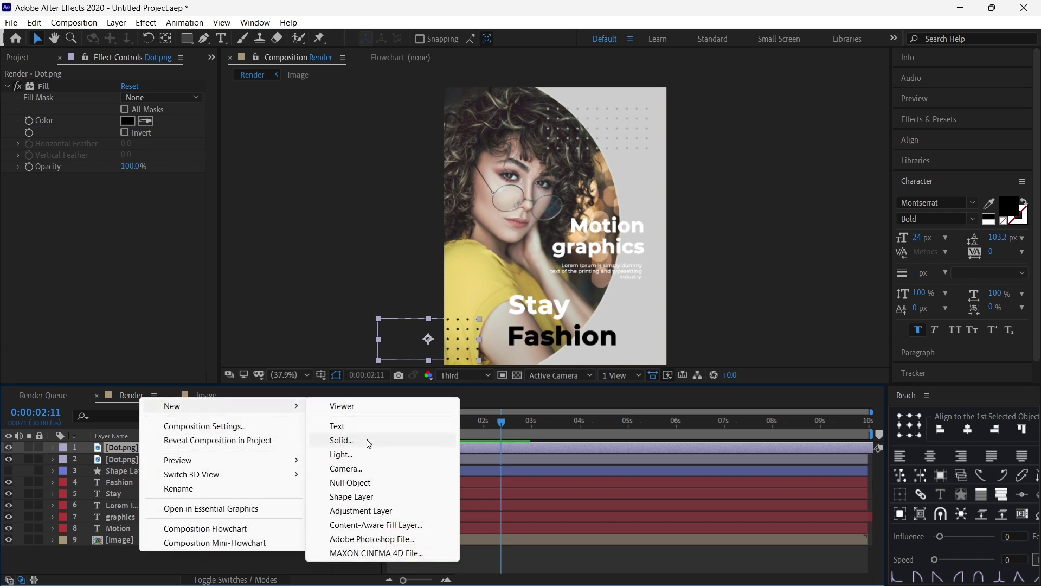
{"action": "left_click", "coordinate": [363, 442]}
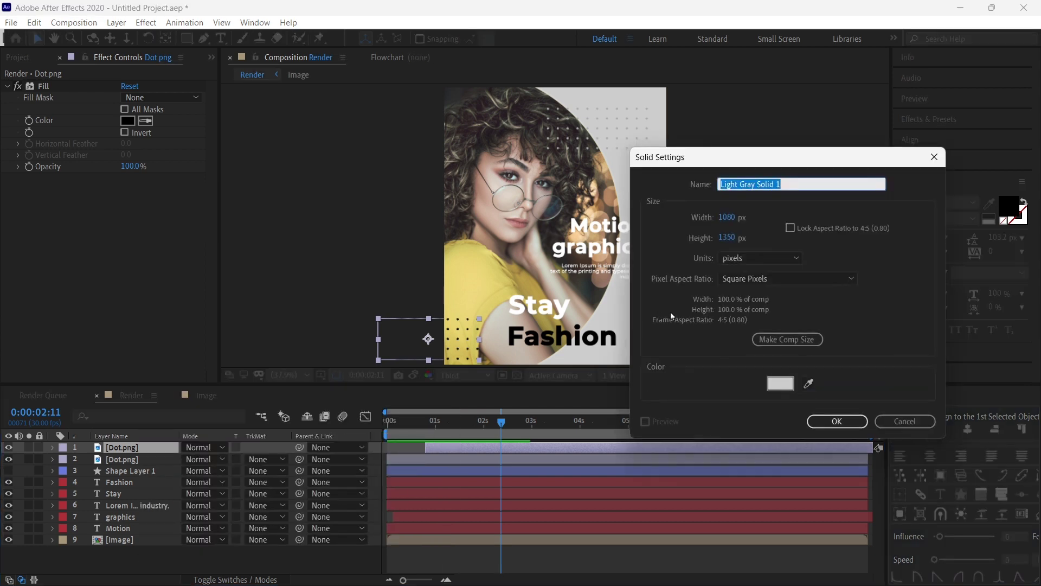
{"action": "left_click", "coordinate": [811, 384]}
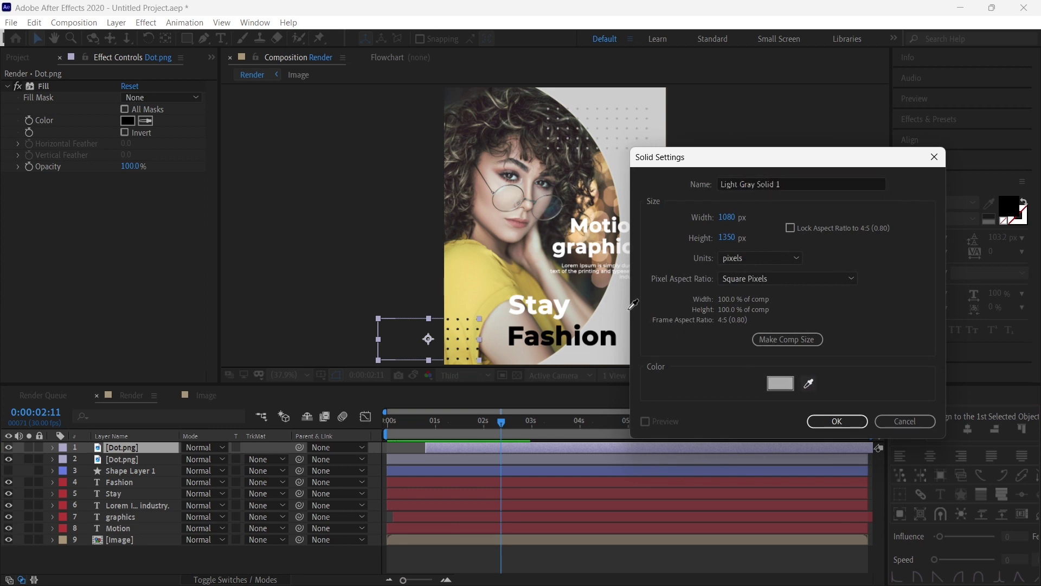
{"action": "left_click", "coordinate": [774, 385]}
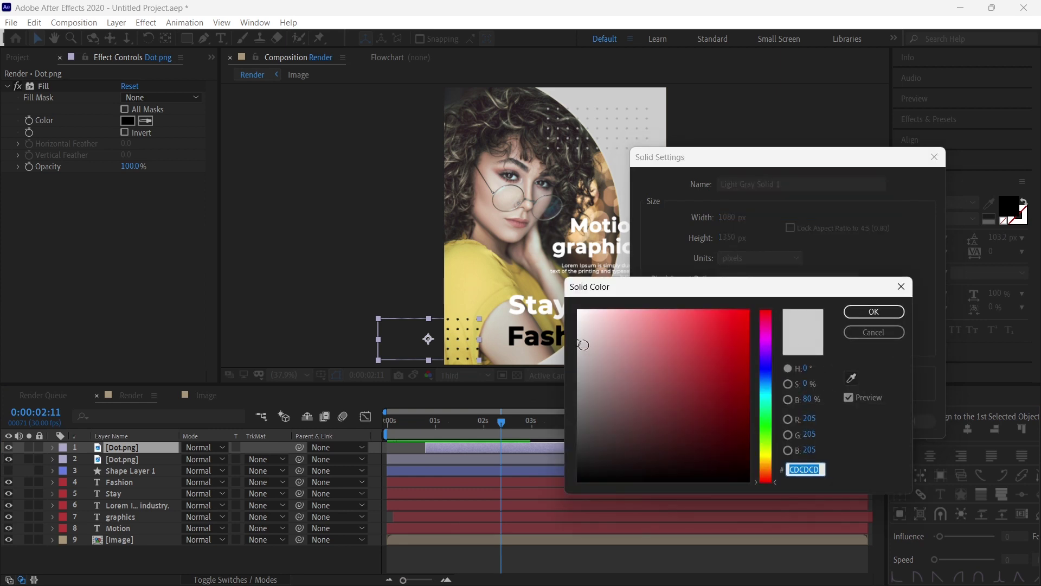
{"action": "left_click", "coordinate": [579, 345]}
{"action": "left_click_drag", "start_coordinate": [579, 345], "coordinate": [569, 354]}
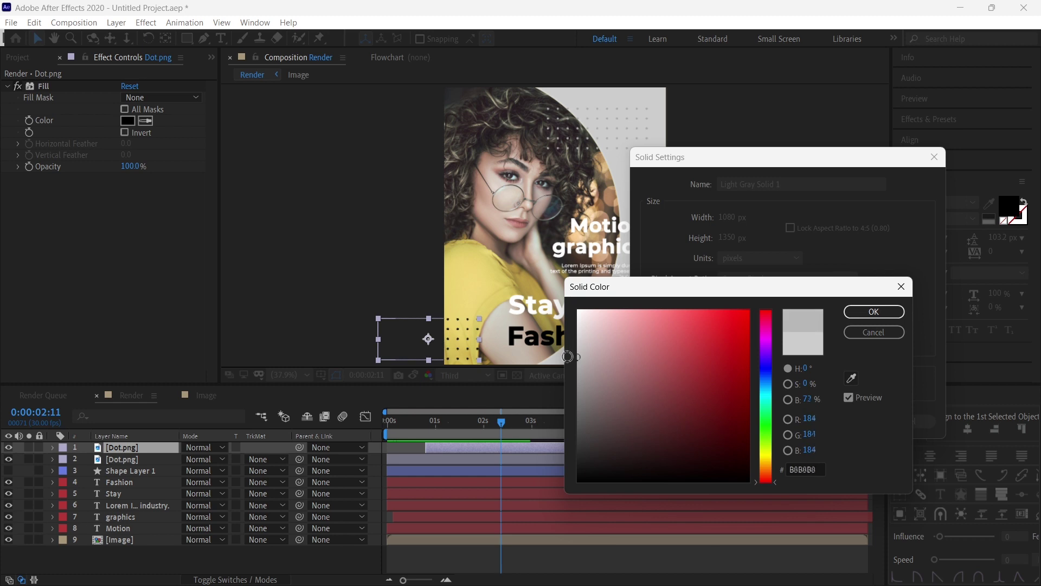
{"action": "left_click", "coordinate": [873, 312]}
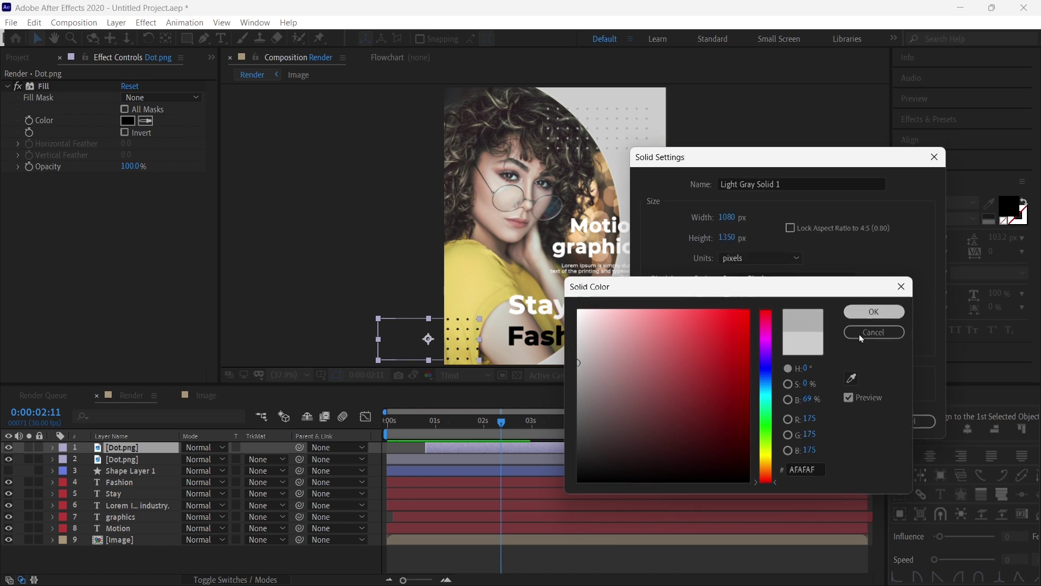
{"action": "left_click", "coordinate": [836, 421]}
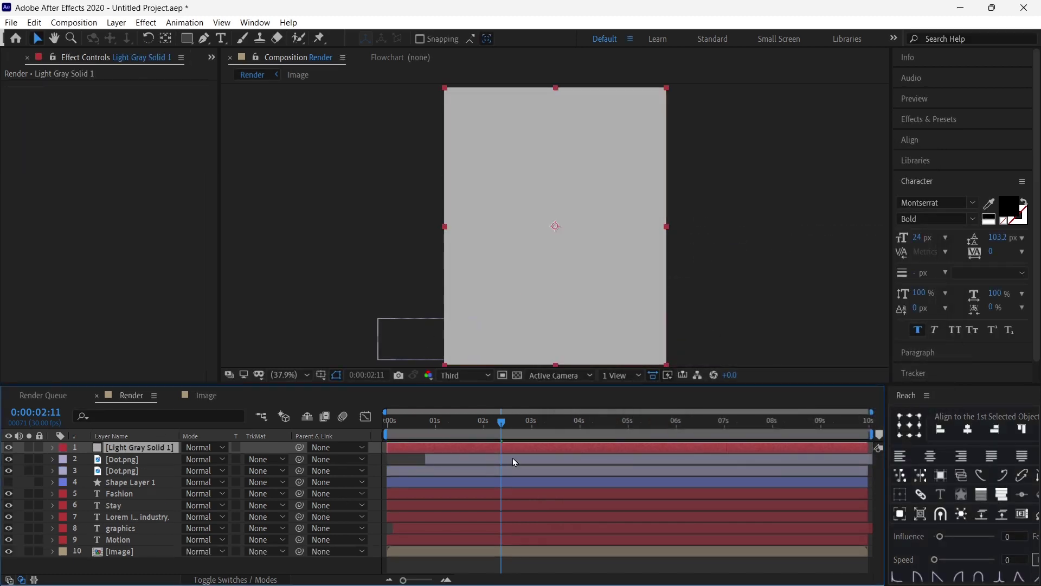
- Move the grey solid to the bottom of the stack, scale it to 89%, and open the Image precomp
{"action": "left_click_drag", "start_coordinate": [83, 531], "coordinate": [82, 556]}
{"action": "left_click_drag", "start_coordinate": [475, 429], "coordinate": [415, 435]}
{"action": "key", "text": "s"}
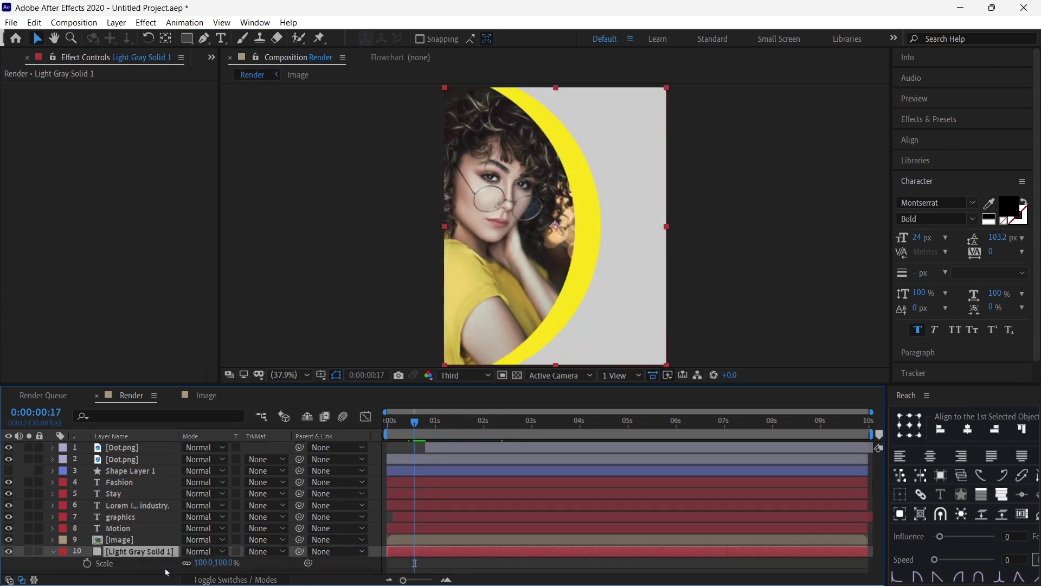
{"action": "left_click_drag", "start_coordinate": [209, 563], "coordinate": [194, 562]}
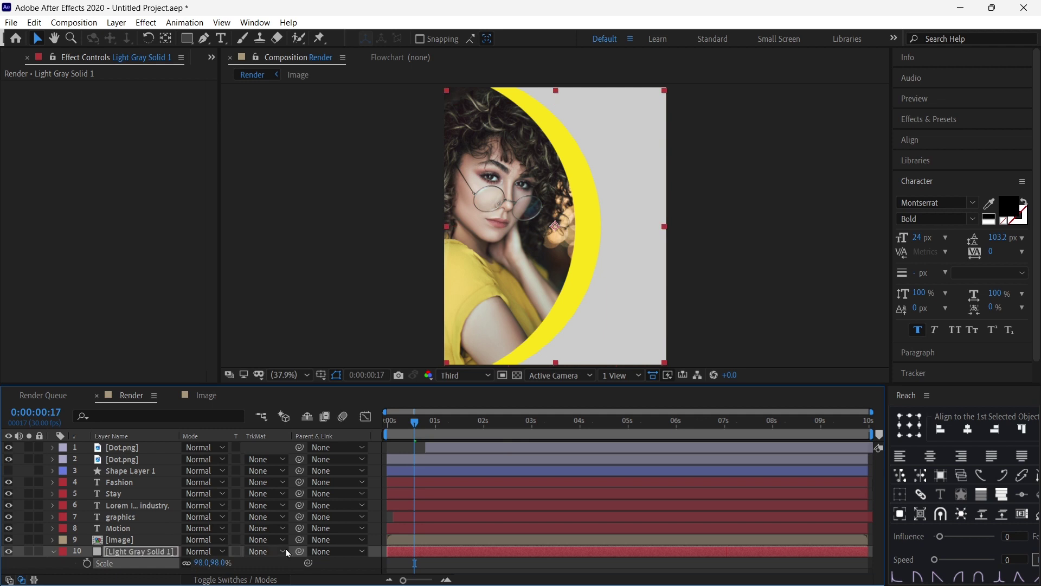
{"action": "left_click", "coordinate": [396, 423]}
{"action": "left_click_drag", "start_coordinate": [395, 424], "coordinate": [445, 423]}
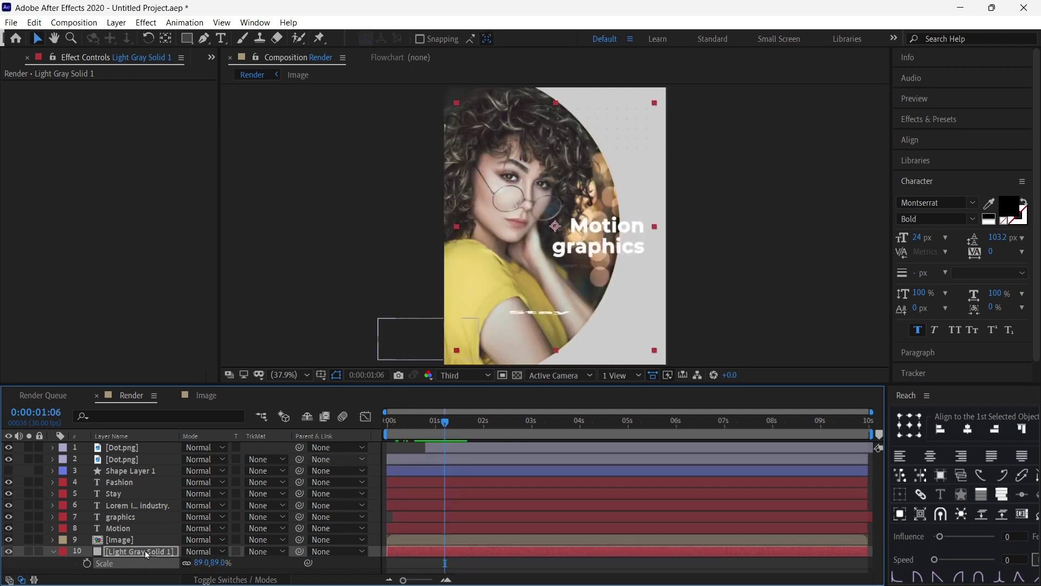
{"action": "double_click", "coordinate": [125, 540]}
{"action": "left_click", "coordinate": [141, 504]}
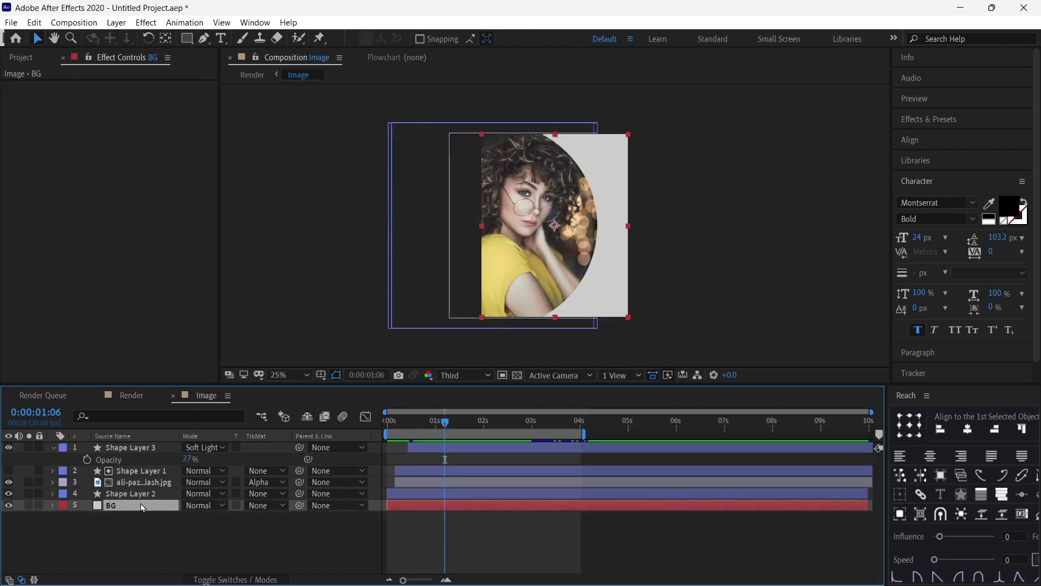
- Duplicate the BG solid as BG 2 and move it above BG
{"action": "key", "text": "ctrl+d"}
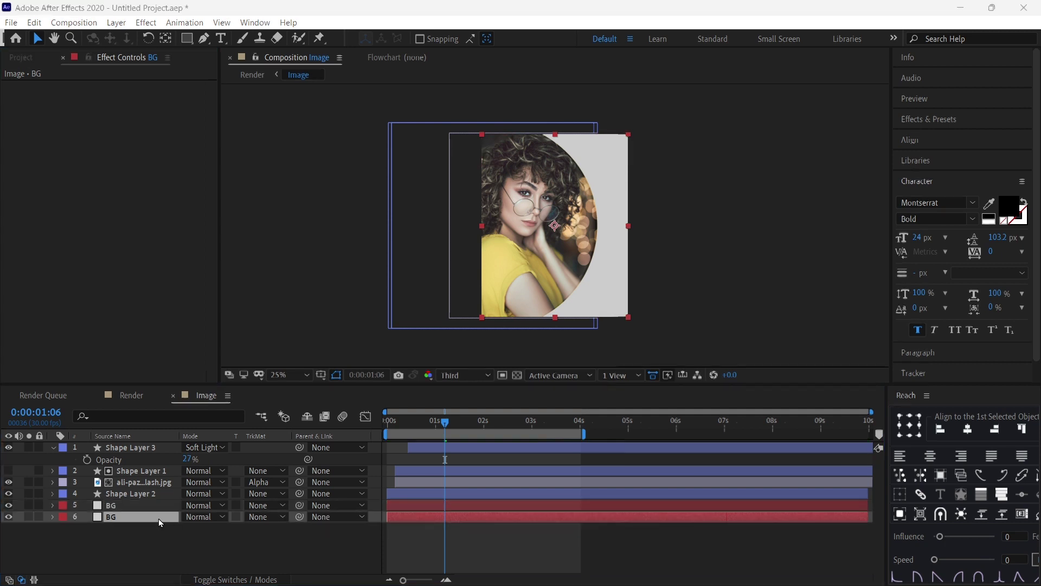
{"action": "key", "text": "ctrl+shift+y"}
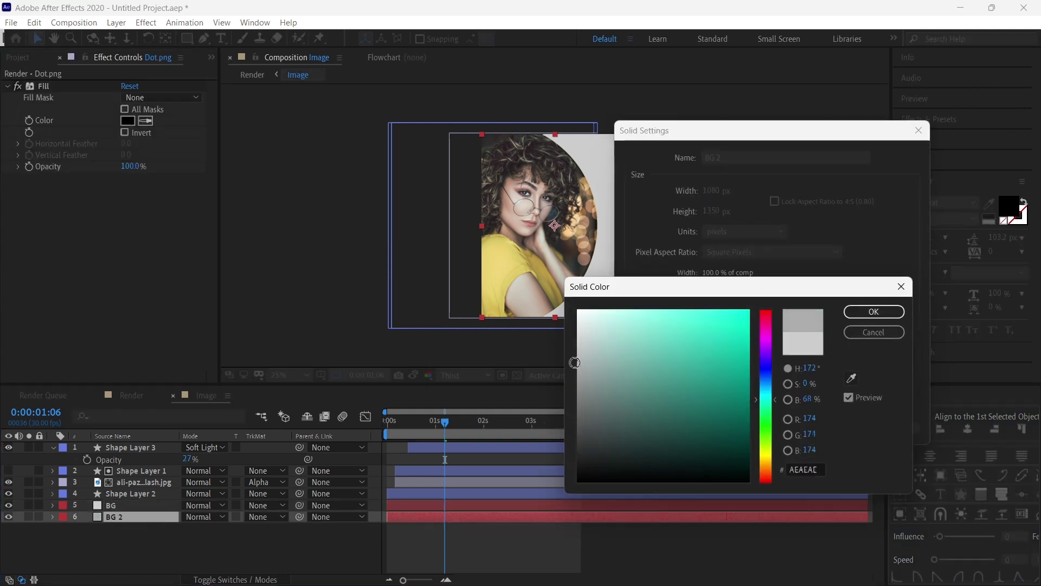
{"action": "left_click", "coordinate": [861, 315]}
{"action": "left_click", "coordinate": [821, 427]}
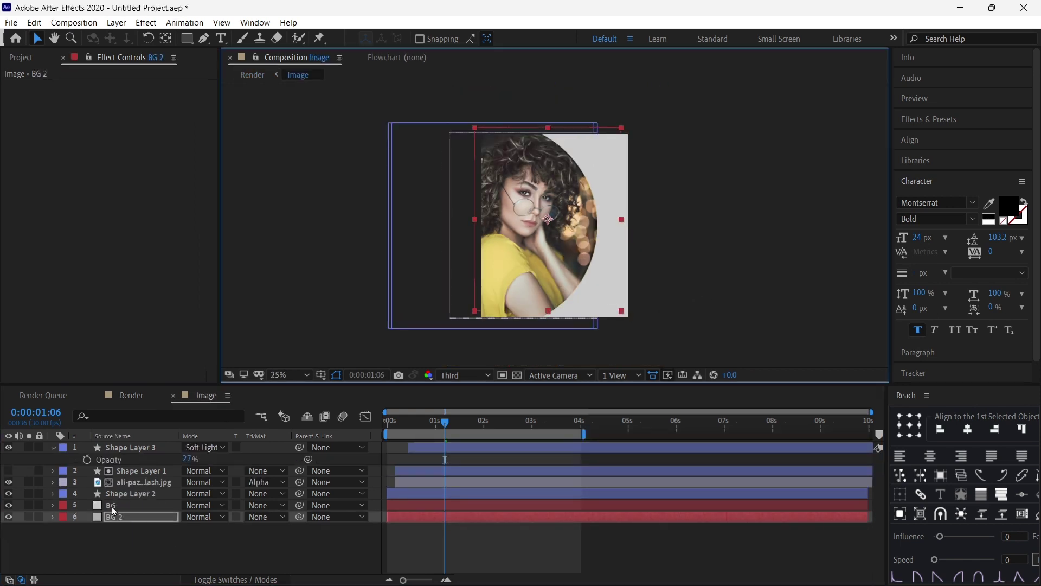
{"action": "key", "text": "ctrl+shift+y"}
{"action": "left_click", "coordinate": [765, 357]}
{"action": "left_click", "coordinate": [873, 309]}
{"action": "left_click", "coordinate": [821, 427]}
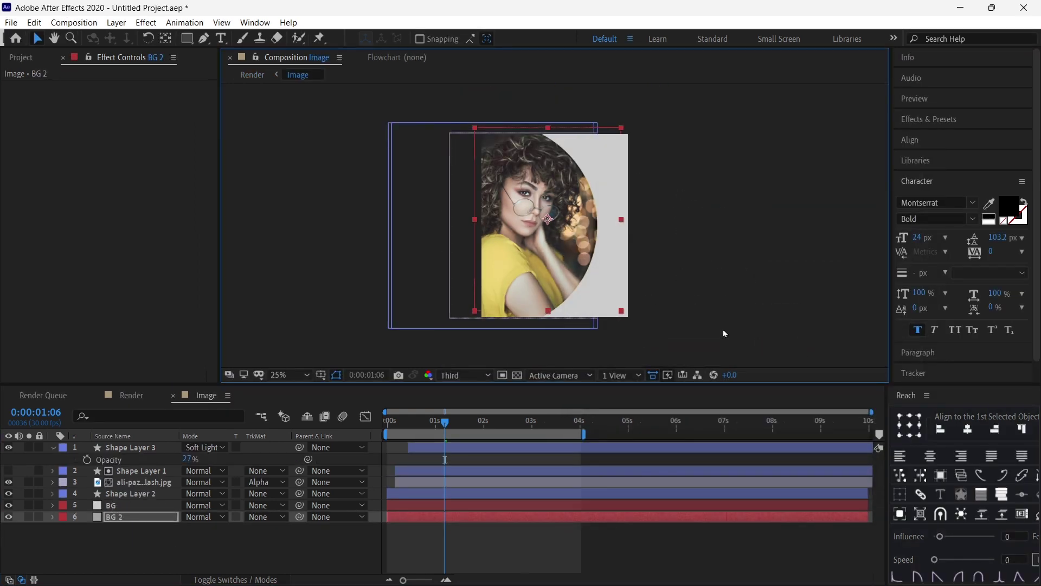
{"action": "scroll", "coordinate": [726, 332], "scroll_direction": "up", "scroll_amount": 2}
{"action": "left_click_drag", "start_coordinate": [116, 516], "coordinate": [125, 512]}
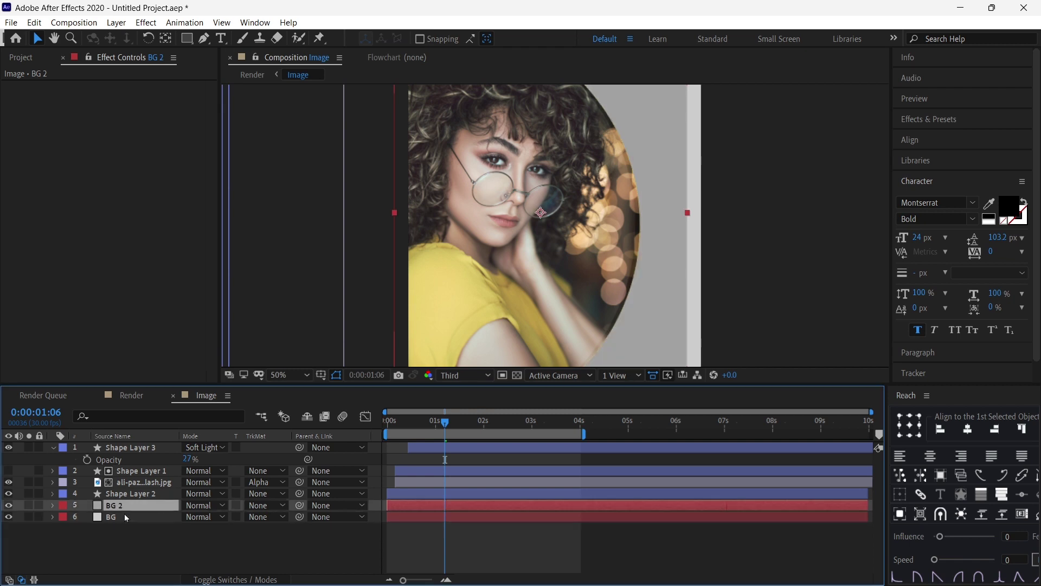
- Recolour BG 2 light grey C4C4C4 and shift it slightly up and right
{"action": "key", "text": "ctrl+shift+y"}
{"action": "left_click", "coordinate": [759, 352]}
{"action": "left_click", "coordinate": [871, 310]}
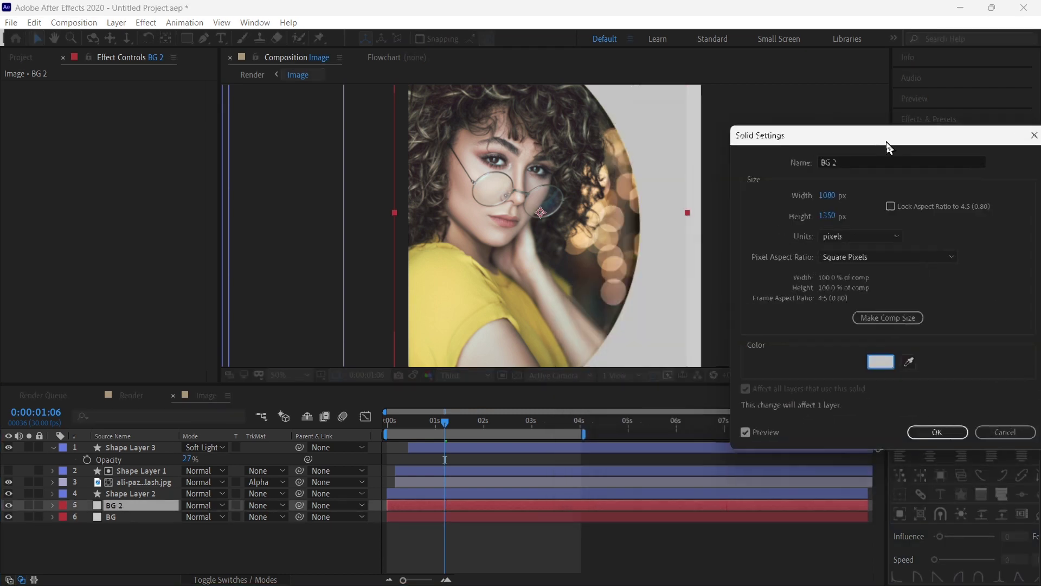
{"action": "left_click", "coordinate": [881, 361]}
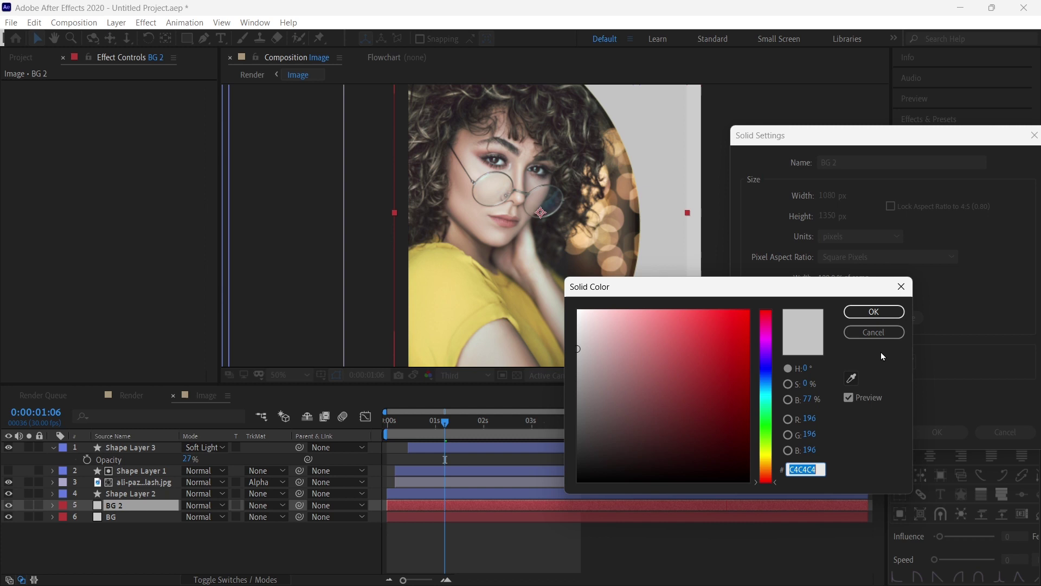
{"action": "left_click", "coordinate": [578, 350]}
{"action": "left_click", "coordinate": [874, 311]}
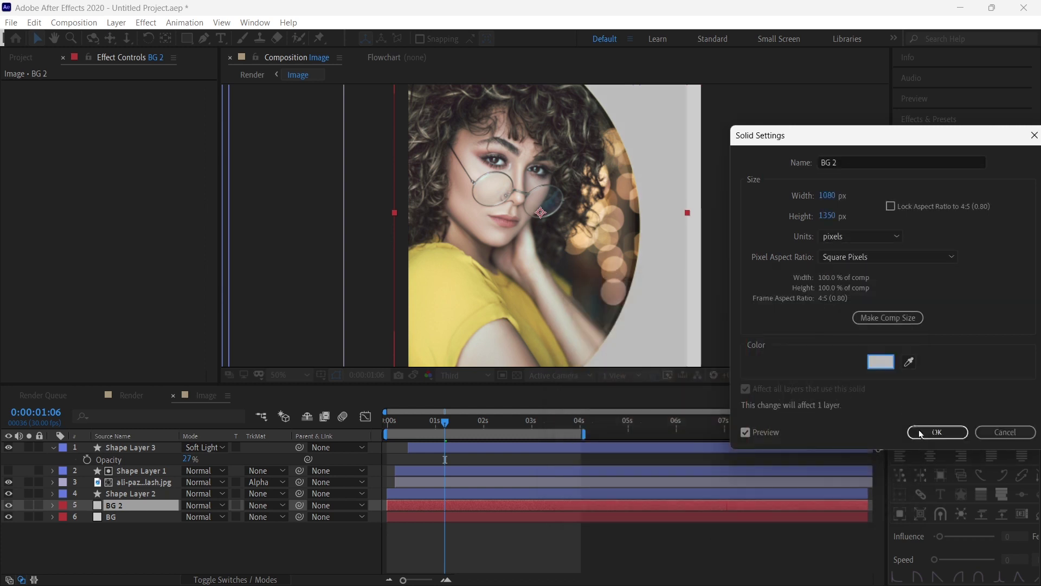
{"action": "left_click", "coordinate": [920, 432]}
{"action": "scroll", "coordinate": [667, 290], "scroll_direction": "down", "scroll_amount": 2}
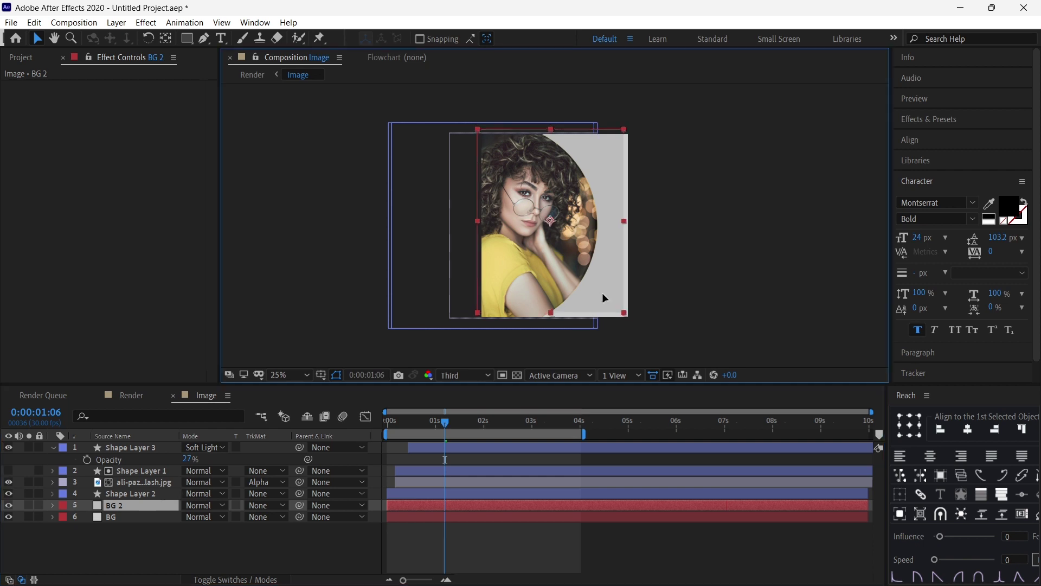
{"action": "left_click_drag", "start_coordinate": [602, 292], "coordinate": [609, 299]}
- Keyframe BG 2's Position from 536,675 to 492,631 at about four seconds
{"action": "left_click", "coordinate": [134, 508]}
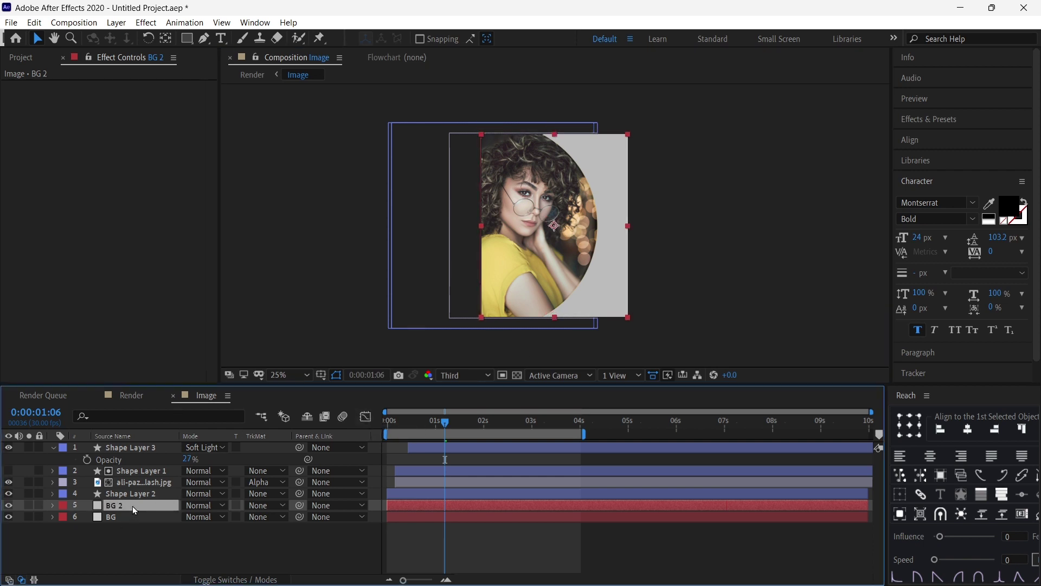
{"action": "key", "text": "alt+shift+p"}
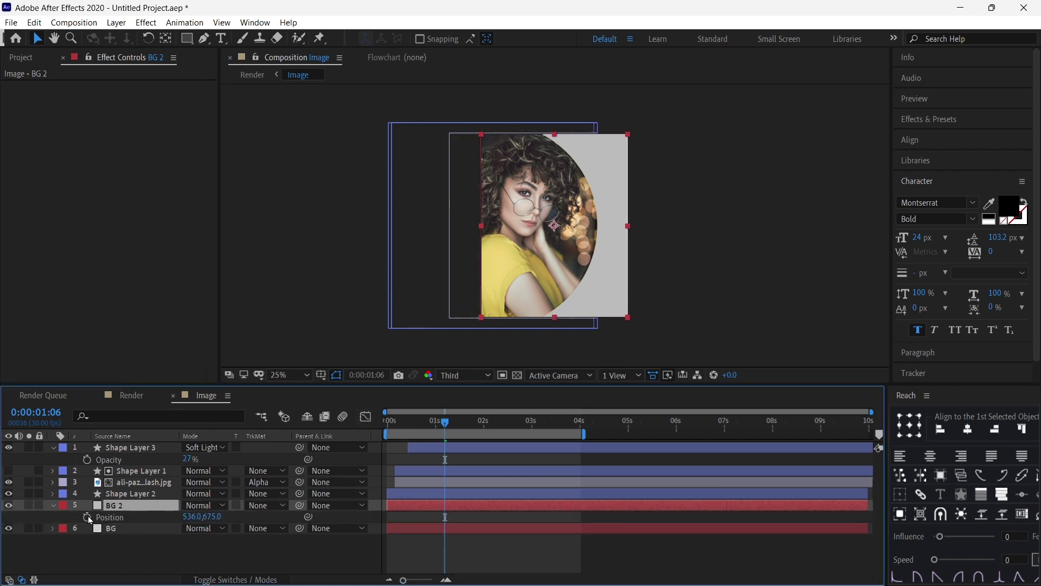
{"action": "left_click_drag", "start_coordinate": [476, 424], "coordinate": [596, 449]}
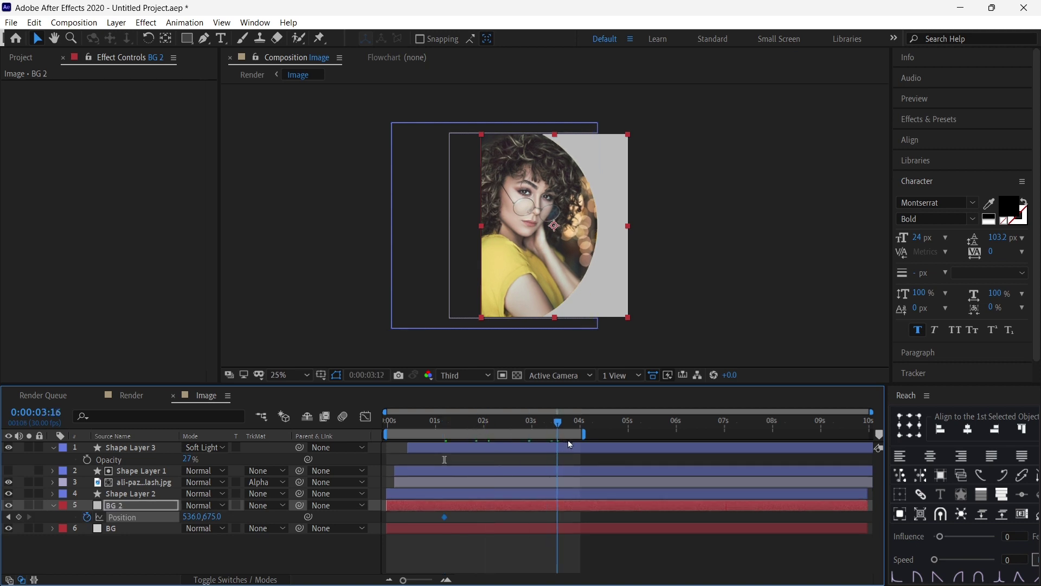
{"action": "left_click", "coordinate": [619, 309]}
{"action": "left_click_drag", "start_coordinate": [617, 303], "coordinate": [610, 298]}
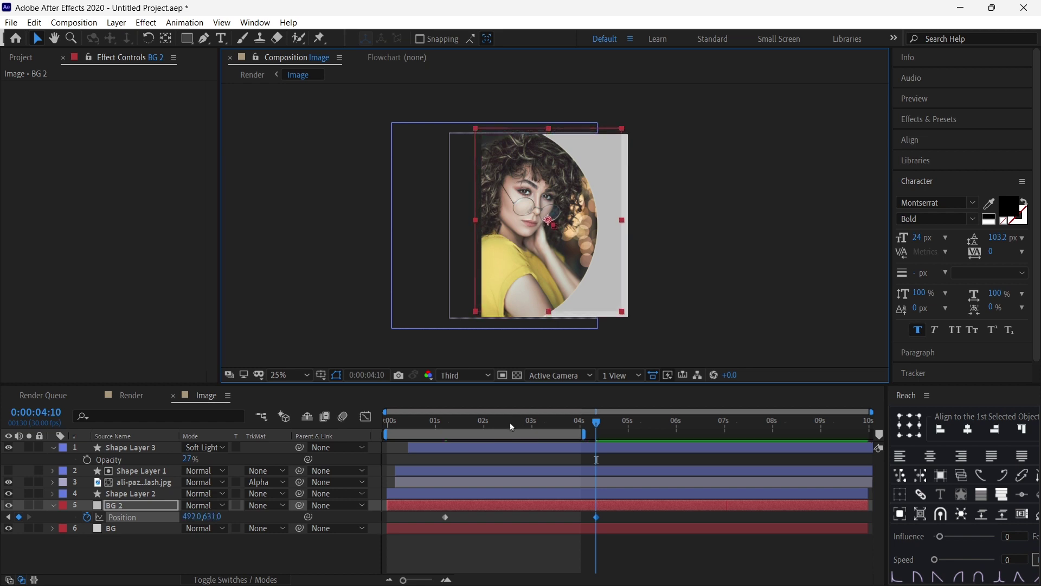
{"action": "left_click", "coordinate": [461, 414]}
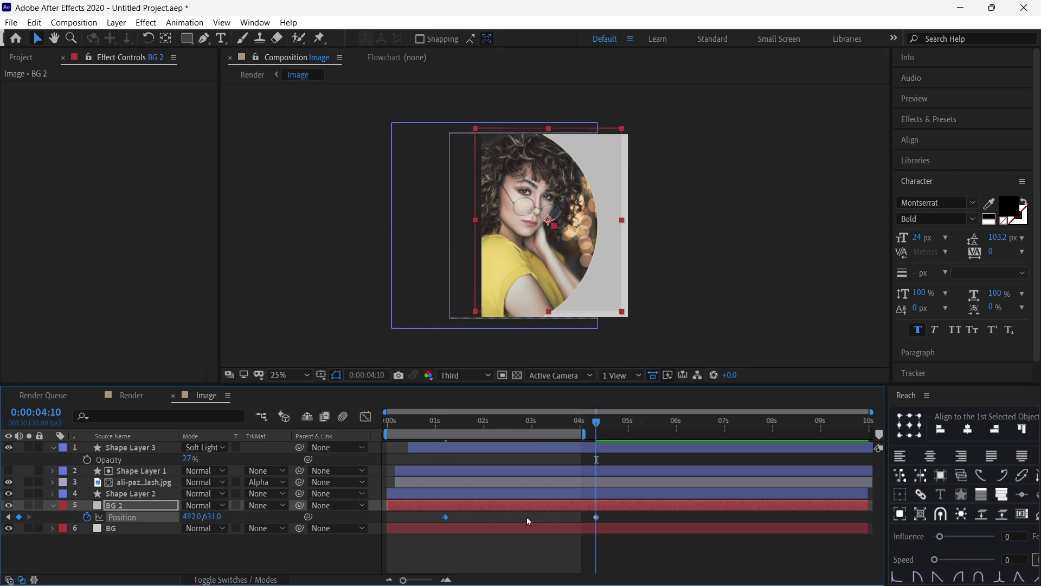
{"action": "double_click", "coordinate": [597, 516]}
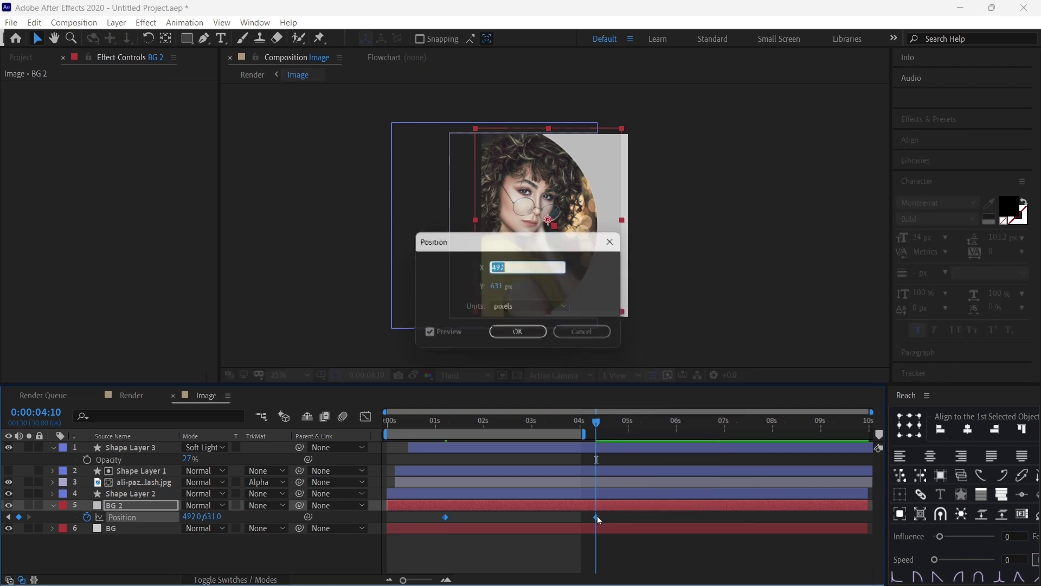
{"action": "left_click", "coordinate": [590, 334]}
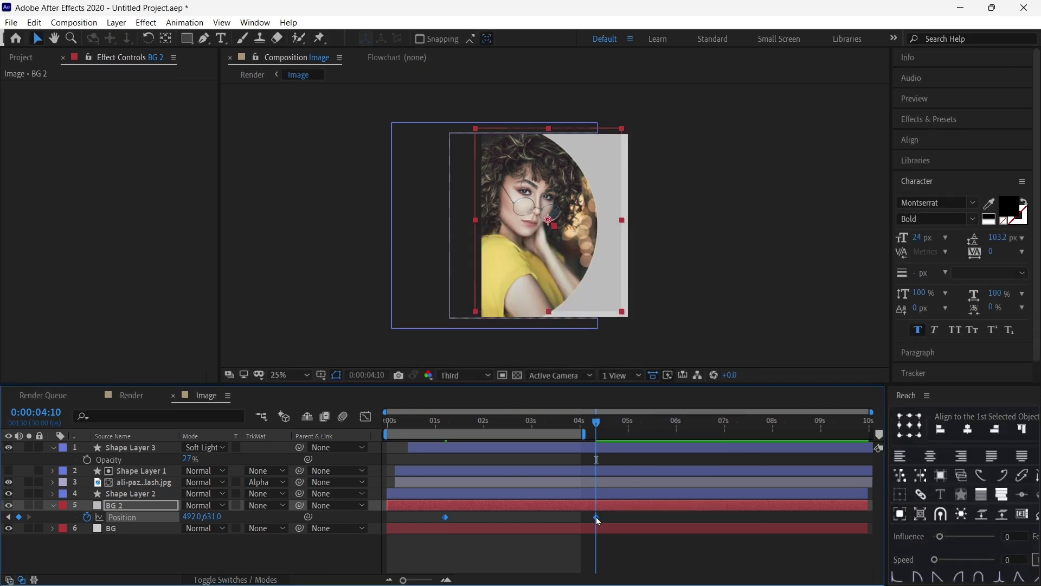
- Easy Ease BG 2's Position keyframes, slide them earlier, and return to the Render comp
{"action": "right_click", "coordinate": [596, 516]}
{"action": "mouse_move", "coordinate": [678, 507]}
{"action": "left_click", "coordinate": [794, 408]}
{"action": "left_click_drag", "start_coordinate": [481, 426], "coordinate": [424, 424]}
{"action": "key", "text": "space"}
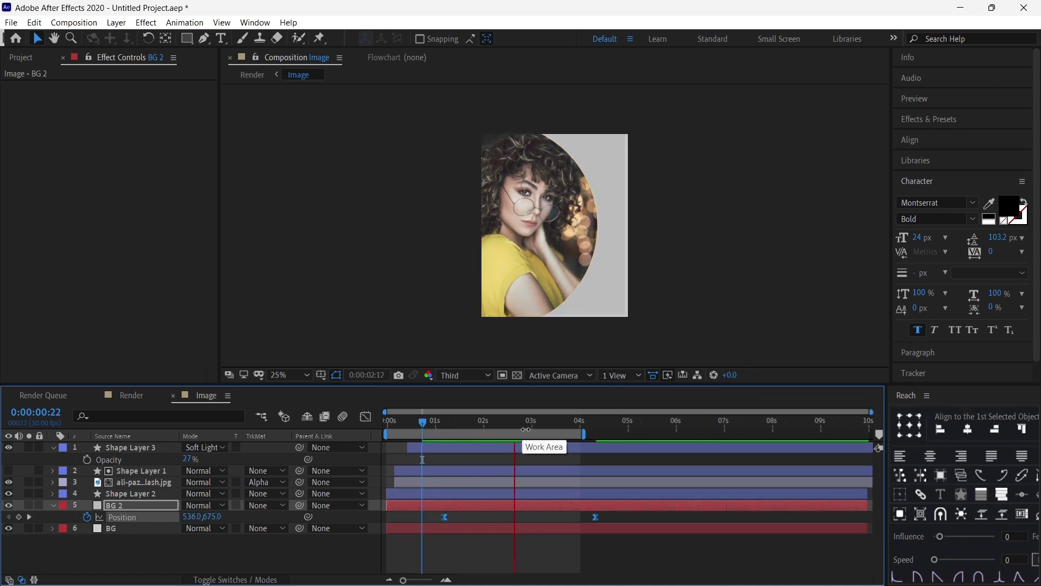
{"action": "key", "text": "space"}
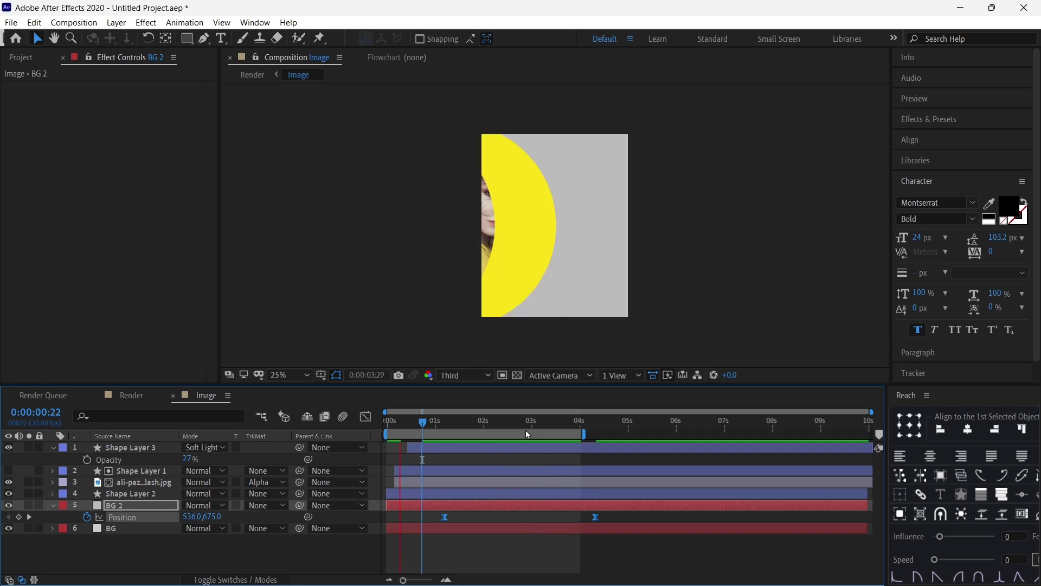
{"action": "left_click", "coordinate": [454, 546]}
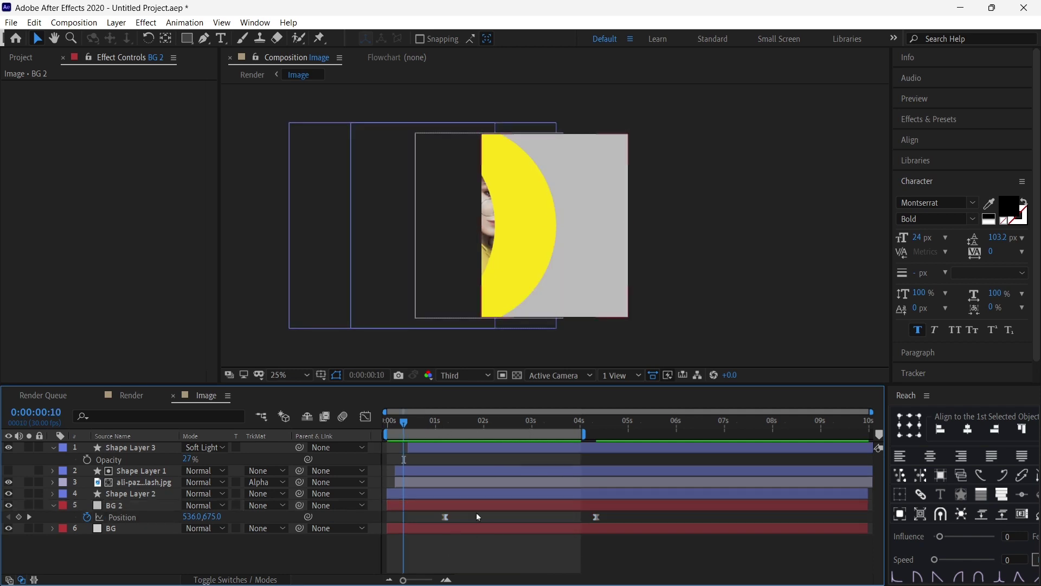
{"action": "left_click", "coordinate": [446, 518]}
{"action": "left_click_drag", "start_coordinate": [597, 519], "coordinate": [555, 519]}
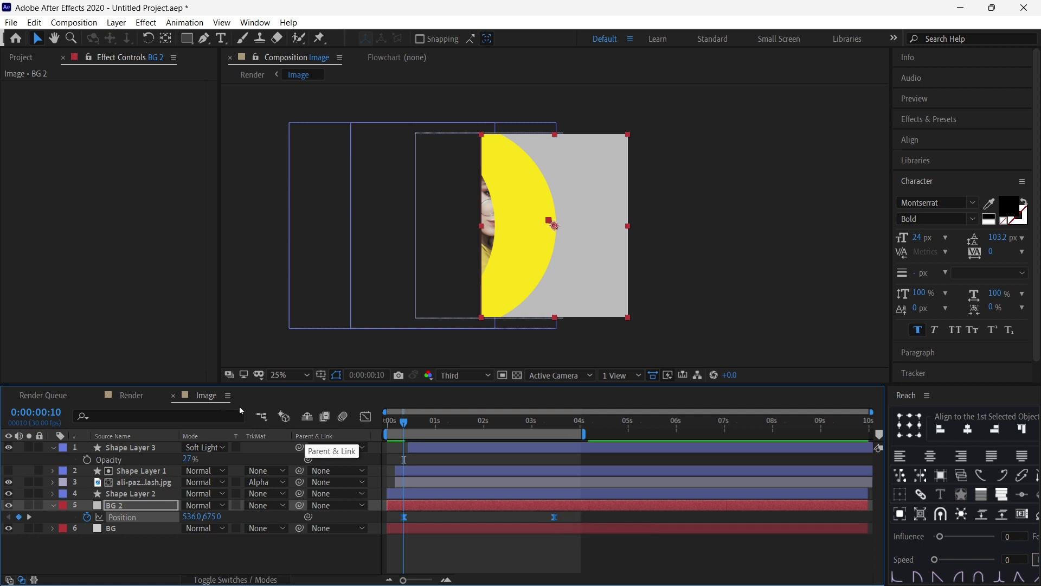
{"action": "left_click", "coordinate": [140, 396]}
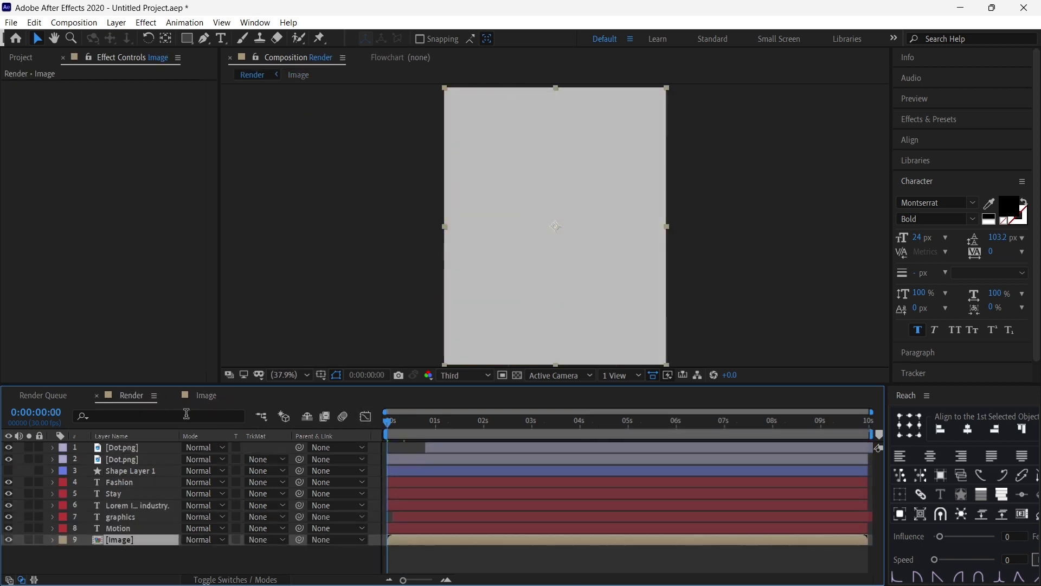
- Preview the Render comp to check the poster with both dot grids
{"action": "key", "text": "space"}
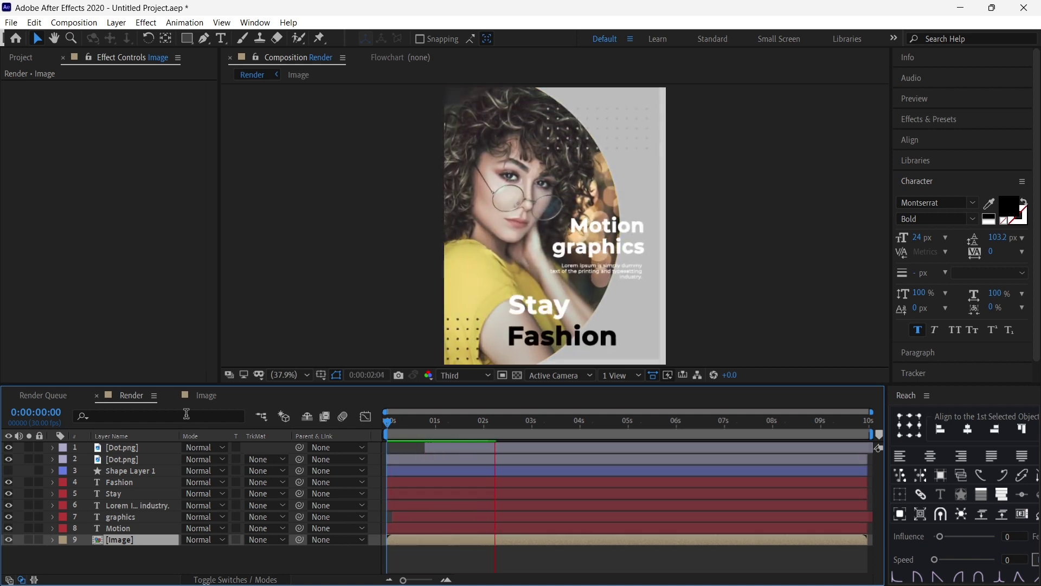
{"action": "key", "text": "space"}
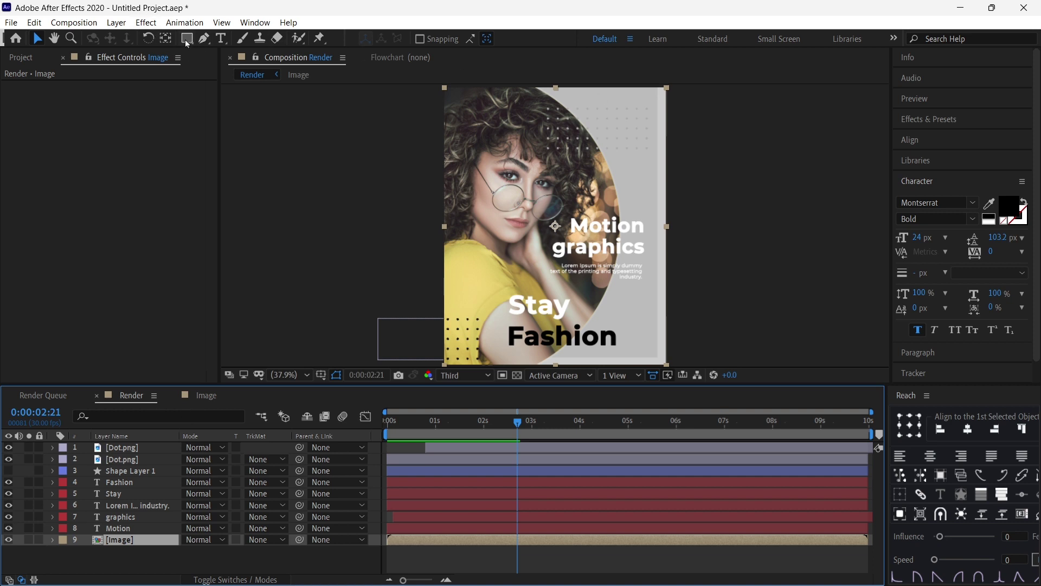
{"action": "left_click", "coordinate": [125, 448]}
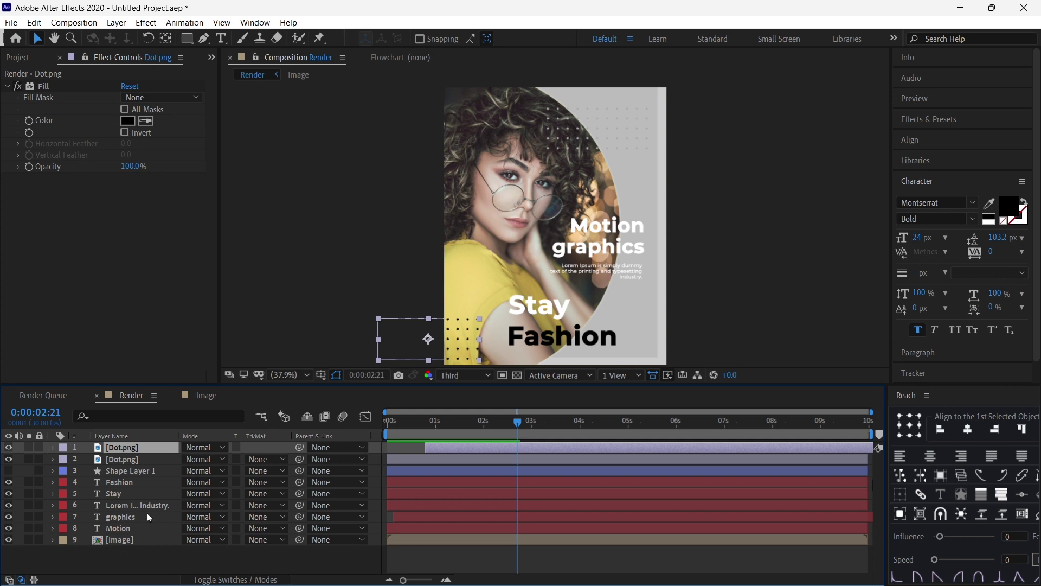
{"action": "left_click", "coordinate": [158, 555]}
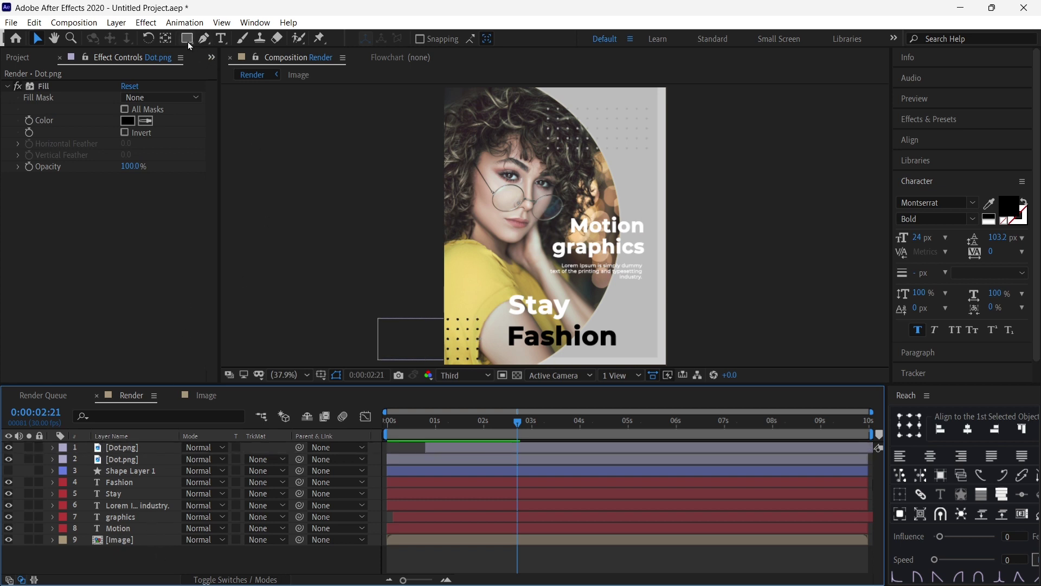
- Draw a circle at the top right with no fill and a 157 px light grey CDCDCD stroke
{"action": "left_click_drag", "start_coordinate": [188, 43], "coordinate": [238, 65]}
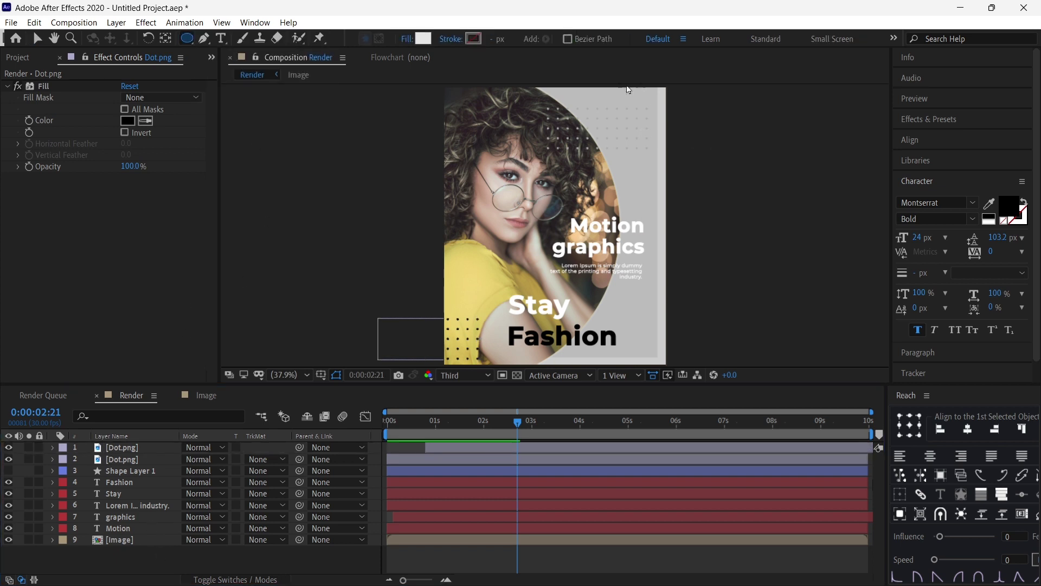
{"action": "left_click_drag", "start_coordinate": [604, 114], "coordinate": [731, 240]}
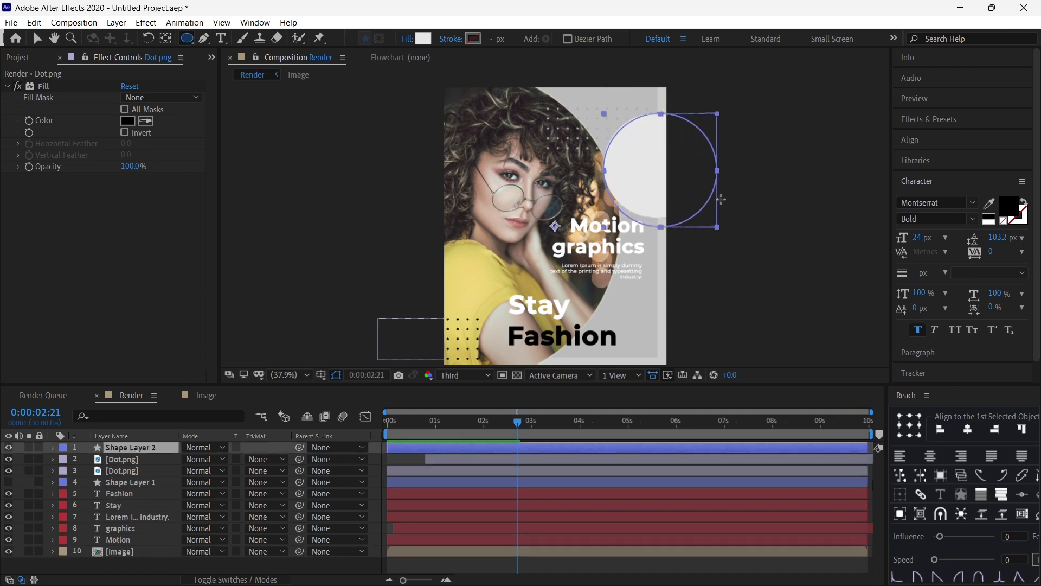
{"action": "left_click", "coordinate": [410, 44]}
{"action": "left_click", "coordinate": [449, 264]}
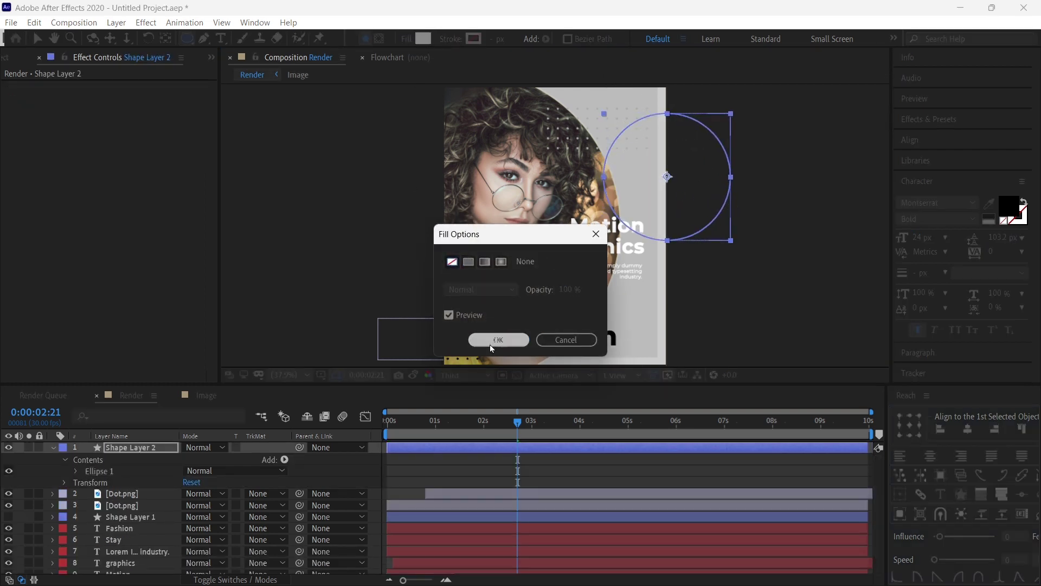
{"action": "left_click", "coordinate": [490, 342]}
{"action": "left_click", "coordinate": [472, 41]}
{"action": "left_click_drag", "start_coordinate": [676, 367], "coordinate": [553, 348]}
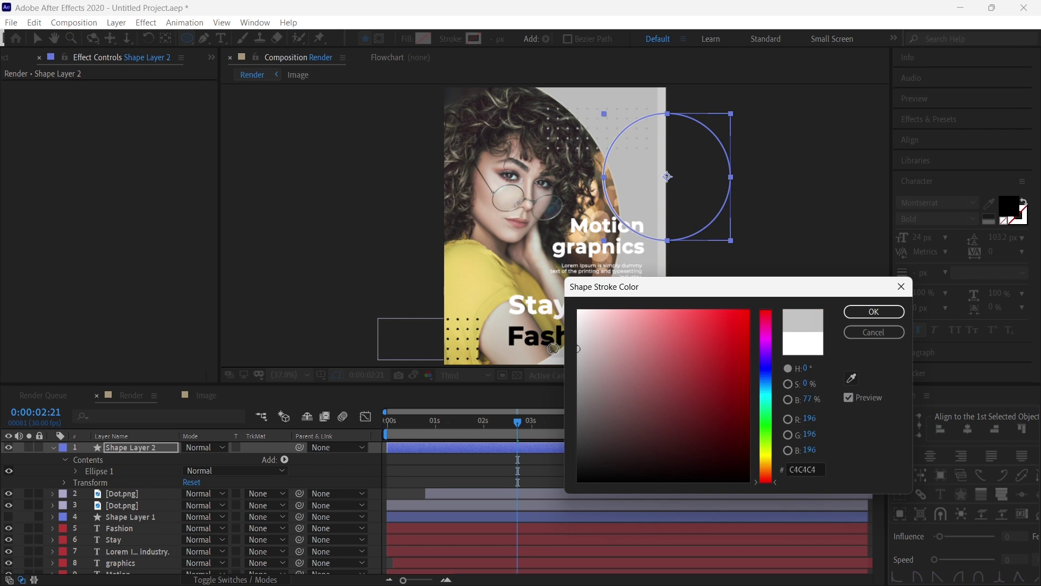
{"action": "left_click", "coordinate": [874, 311]}
{"action": "left_click_drag", "start_coordinate": [498, 39], "coordinate": [588, 42]}
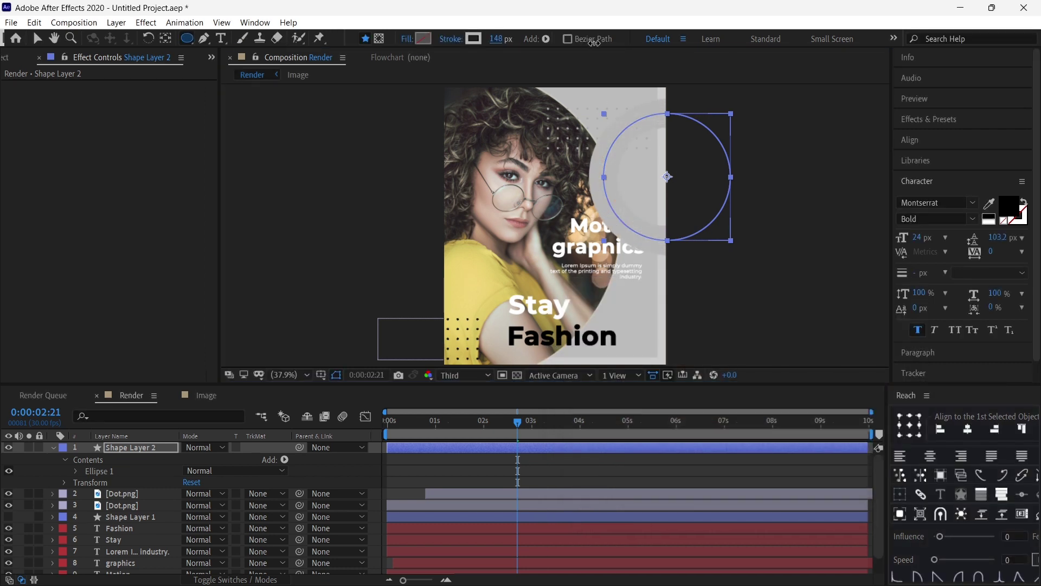
{"action": "left_click", "coordinate": [473, 38]}
{"action": "left_click_drag", "start_coordinate": [596, 348], "coordinate": [553, 348]}
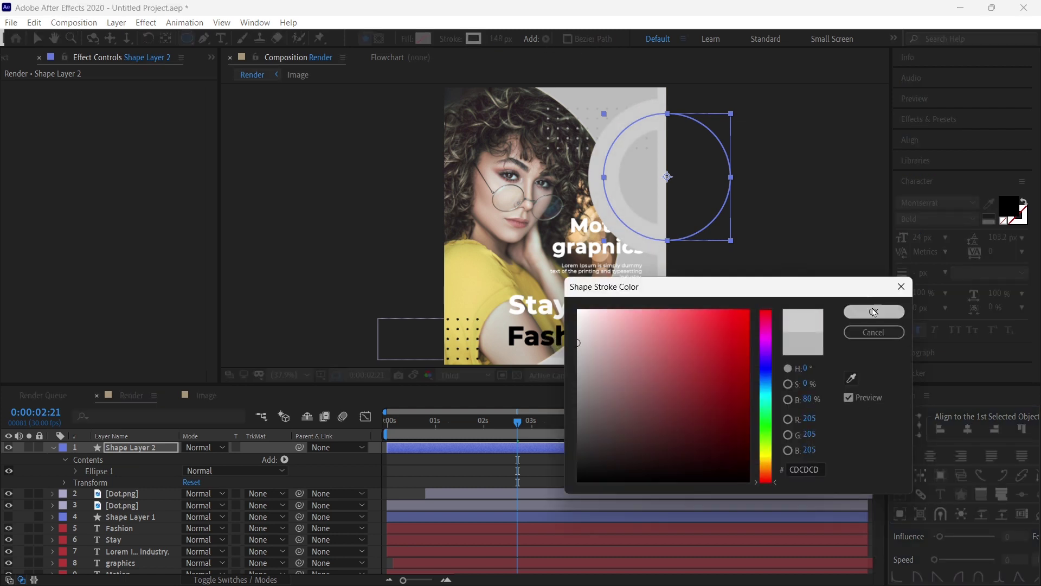
{"action": "left_click", "coordinate": [874, 311]}
- Move the ring layer below the Motion text and position it at the poster's top-right corner
{"action": "left_click", "coordinate": [37, 38]}
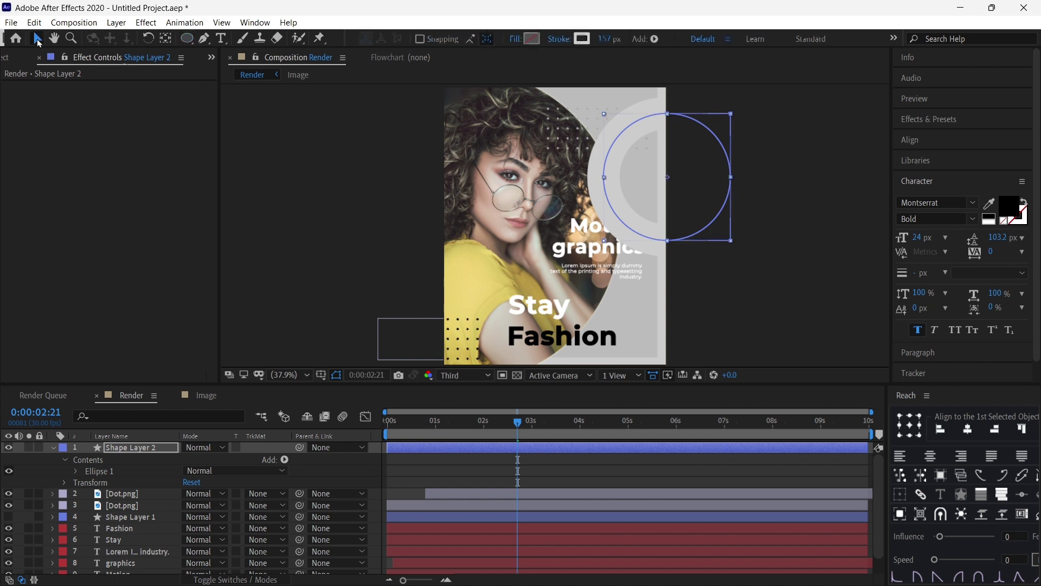
{"action": "left_click_drag", "start_coordinate": [131, 447], "coordinate": [138, 567]}
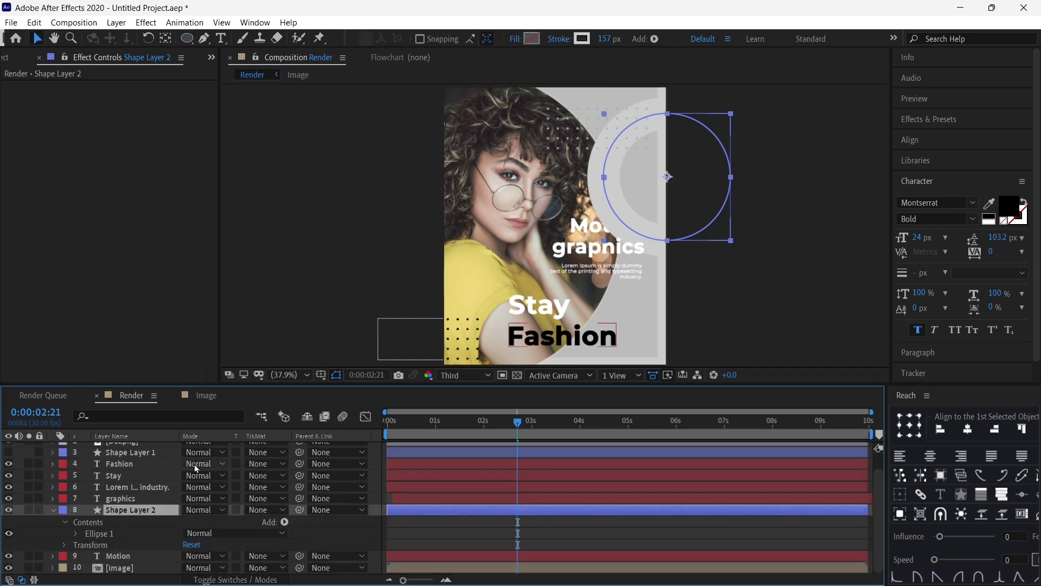
{"action": "left_click_drag", "start_coordinate": [164, 508], "coordinate": [134, 557]}
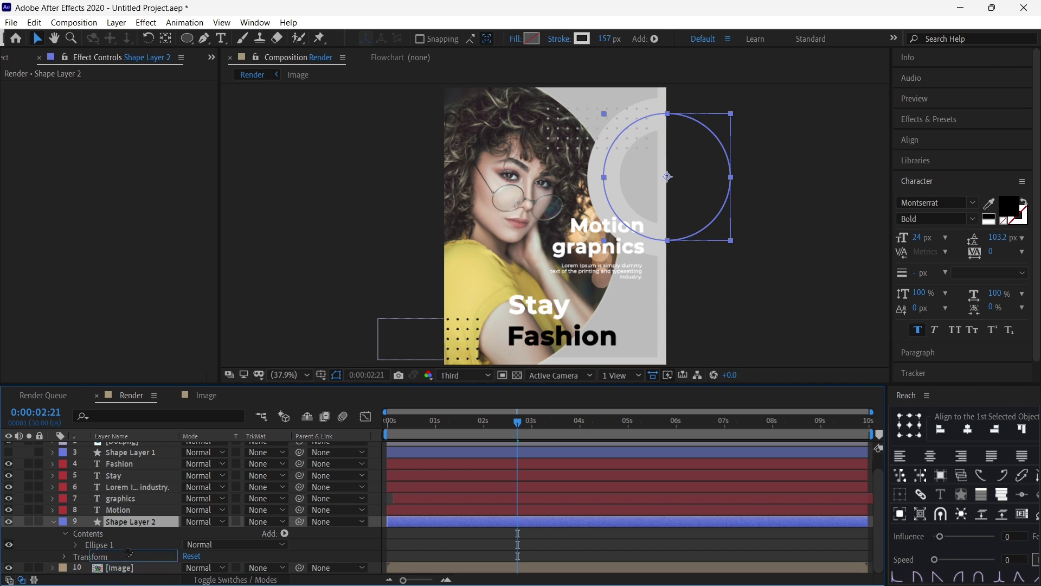
{"action": "left_click_drag", "start_coordinate": [613, 181], "coordinate": [654, 136]}
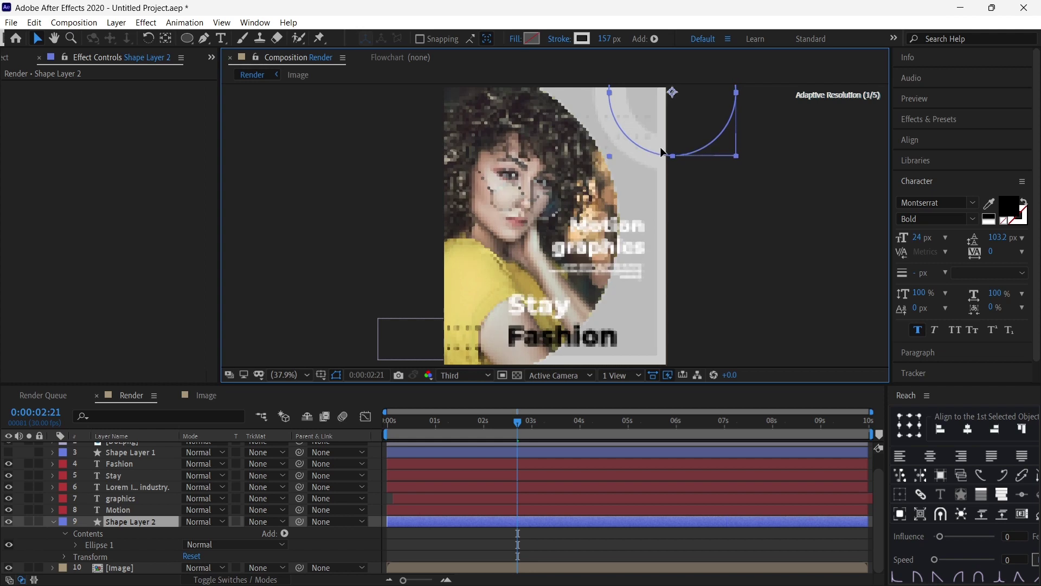
{"action": "left_click_drag", "start_coordinate": [438, 425], "coordinate": [515, 421]}
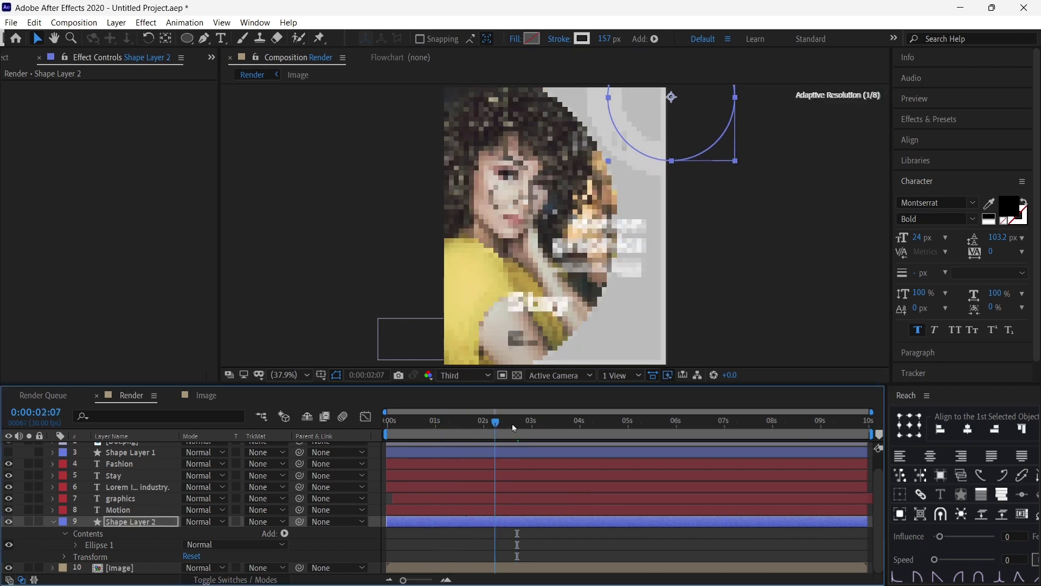
- Add Trim Paths to the ring and set a starting End keyframe at 0:00:02:20
{"action": "left_click", "coordinate": [284, 534]}
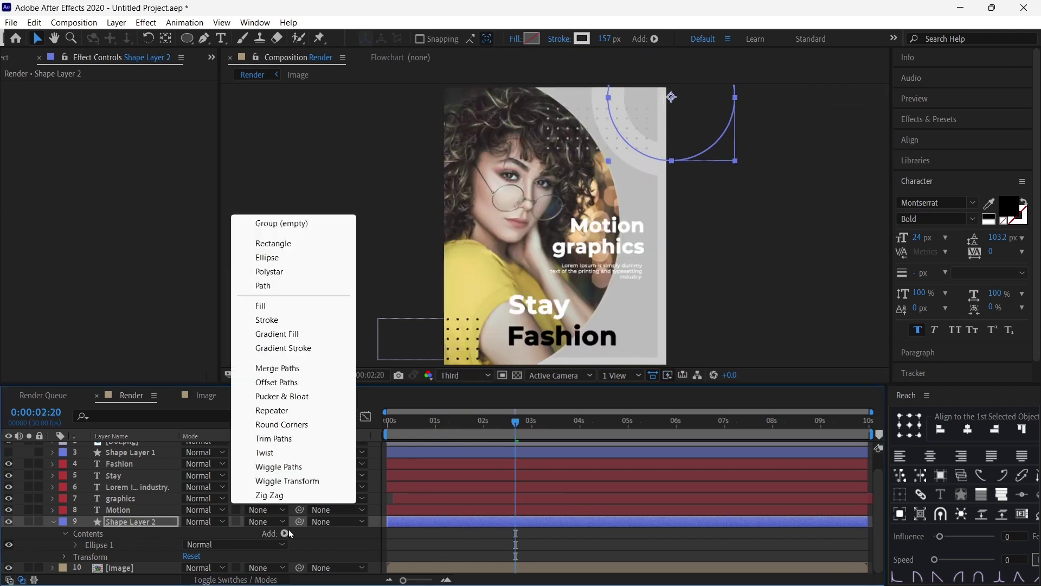
{"action": "left_click", "coordinate": [304, 438]}
{"action": "left_click", "coordinate": [75, 557]}
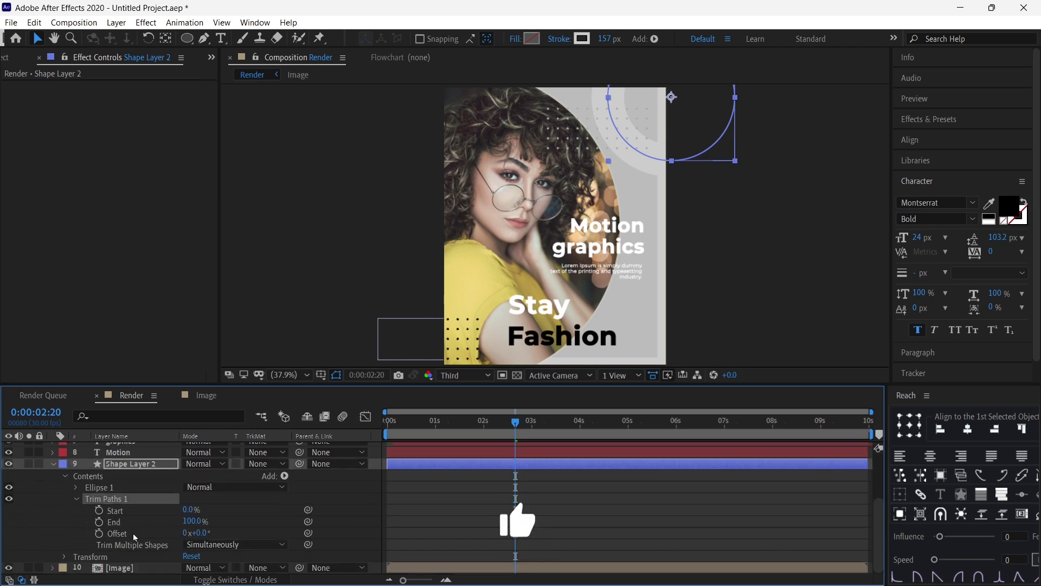
{"action": "left_click_drag", "start_coordinate": [177, 521], "coordinate": [147, 522]}
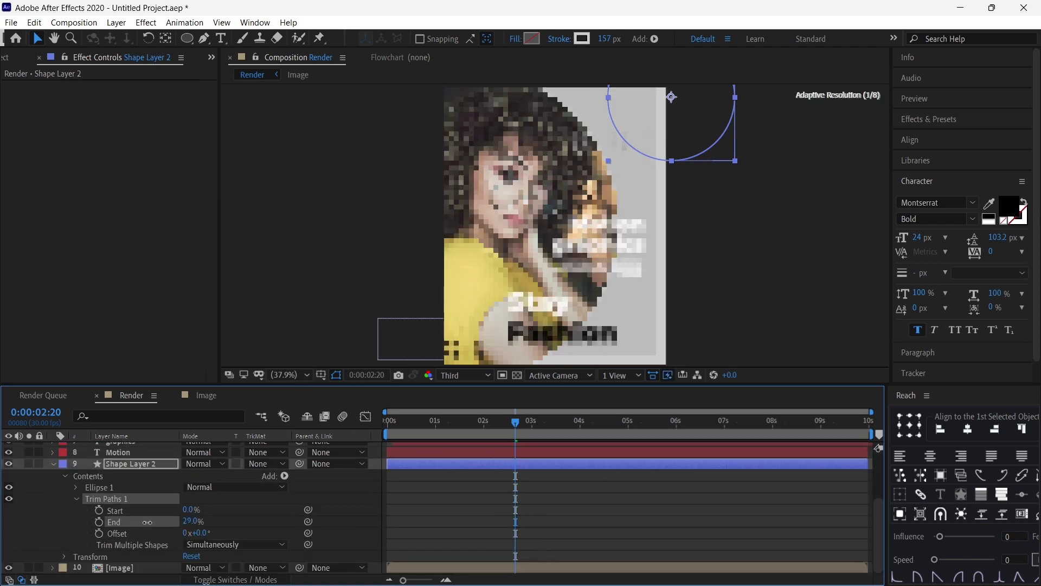
{"action": "left_click", "coordinate": [191, 522]}
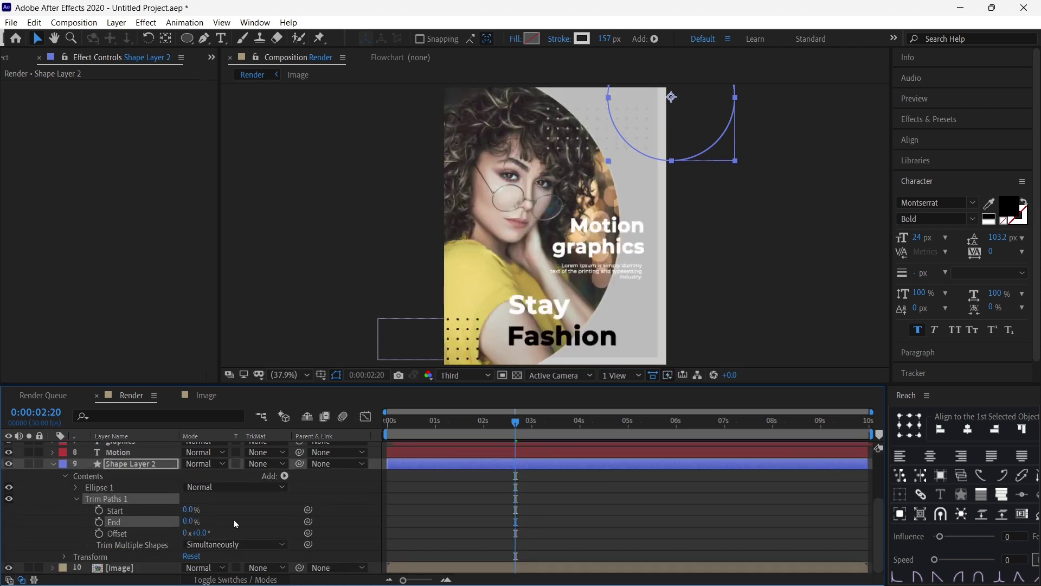
{"action": "left_click", "coordinate": [99, 522]}
- Keyframe End to 100% at 0:00:03:25 and ease both End keyframes
{"action": "left_click", "coordinate": [571, 421]}
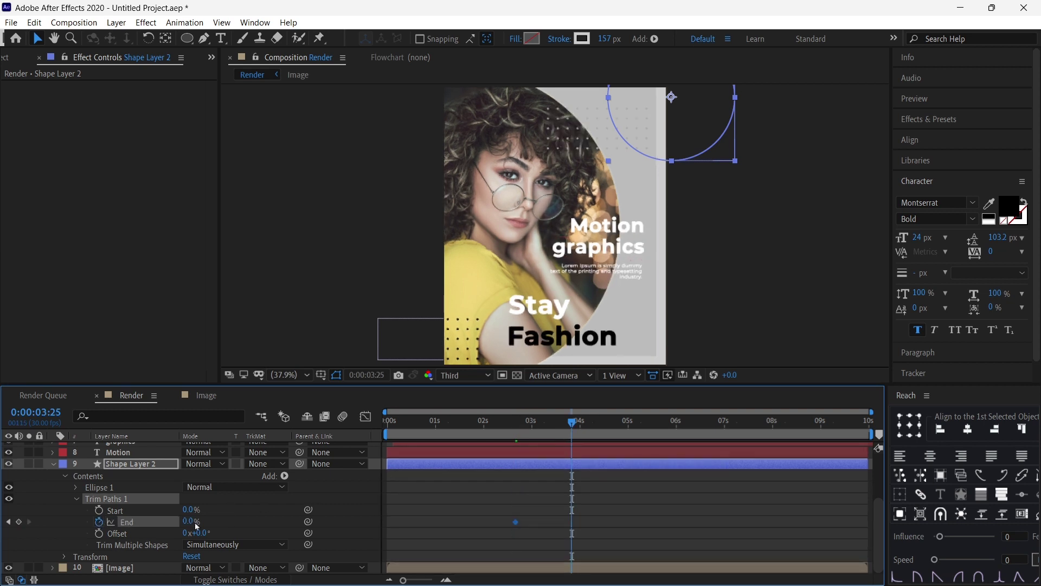
{"action": "left_click_drag", "start_coordinate": [191, 521], "coordinate": [244, 521]}
{"action": "key", "text": "space"}
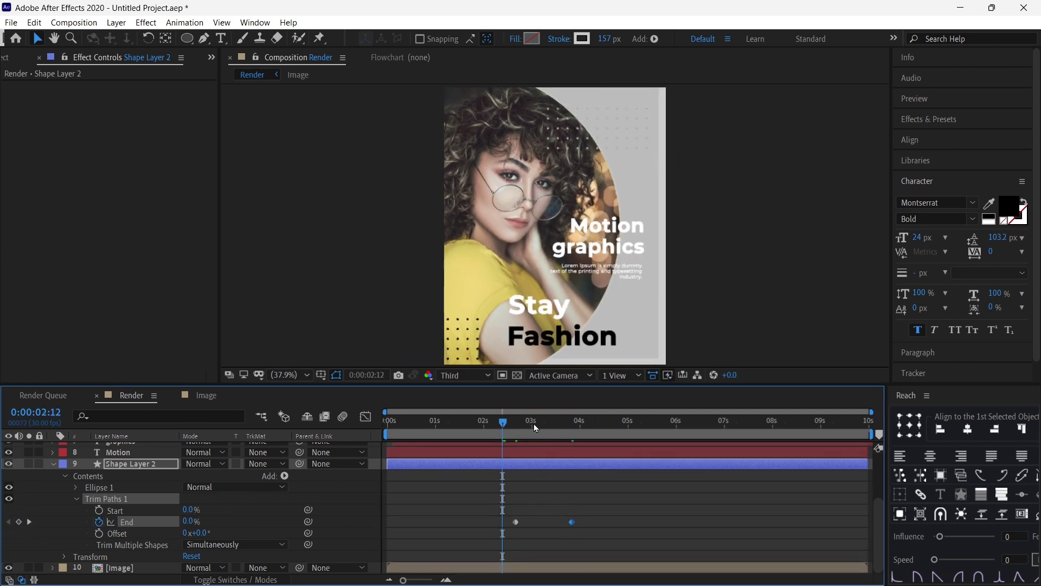
{"action": "left_click", "coordinate": [572, 521]}
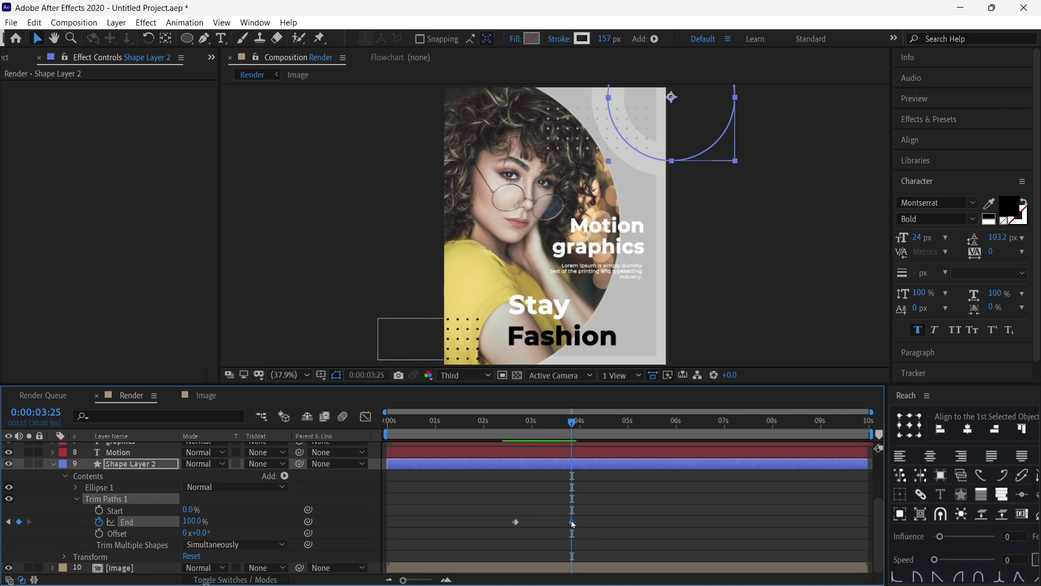
{"action": "left_click_drag", "start_coordinate": [568, 518], "coordinate": [536, 530]}
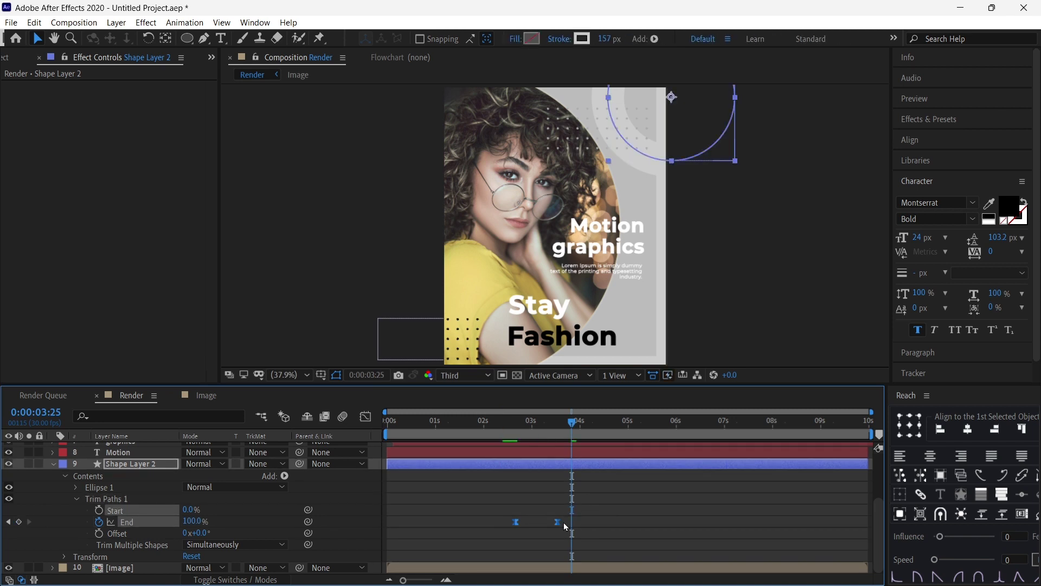
{"action": "left_click", "coordinate": [59, 475]}
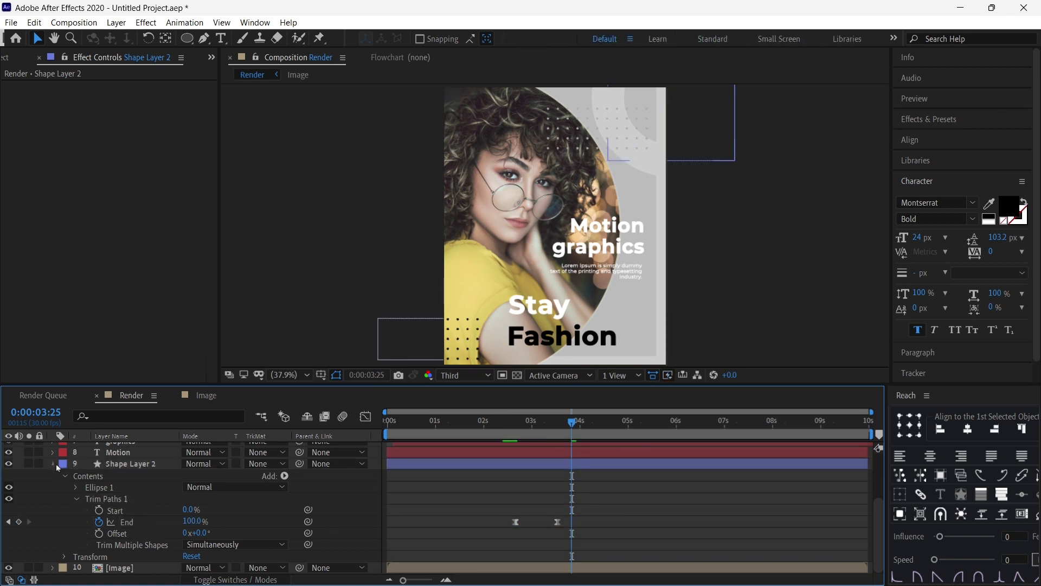
{"action": "left_click", "coordinate": [58, 465]}
- Slide Shape Layer 2's bar earlier in the timeline and preview from the start
{"action": "left_click_drag", "start_coordinate": [422, 424], "coordinate": [460, 424]}
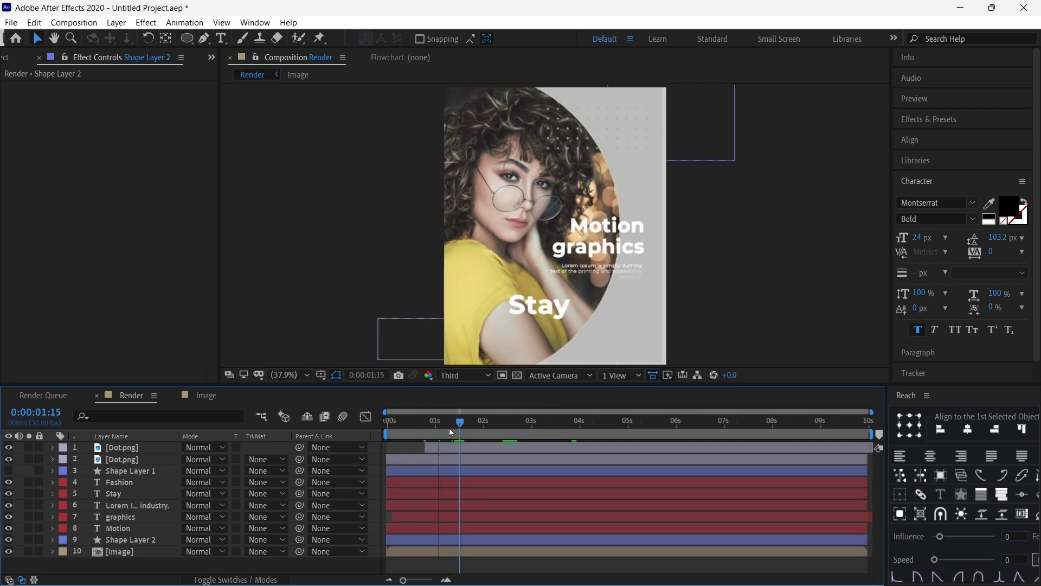
{"action": "left_click", "coordinate": [449, 428]}
{"action": "left_click_drag", "start_coordinate": [486, 539], "coordinate": [444, 540]}
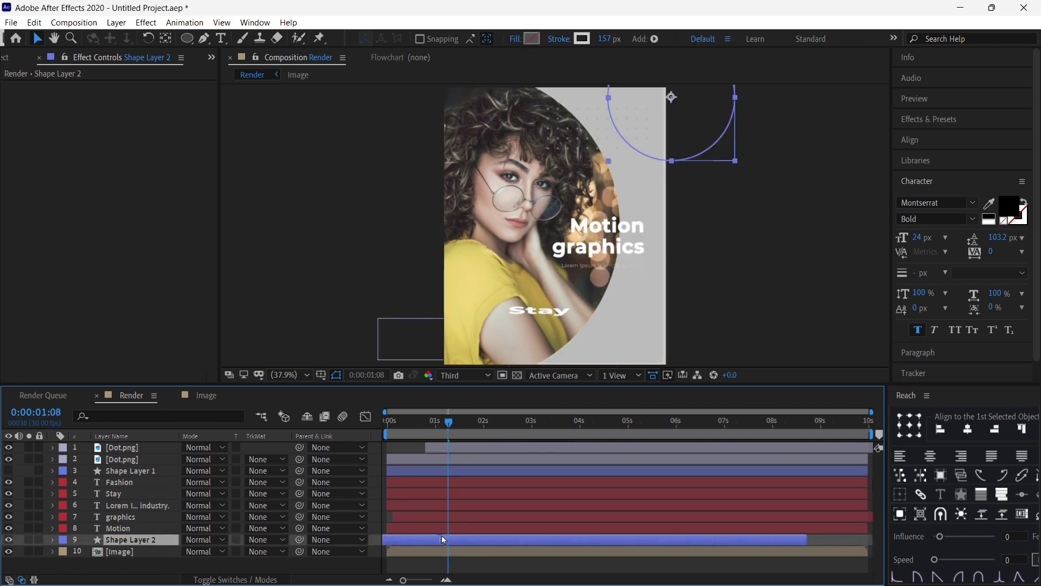
{"action": "left_click", "coordinate": [390, 425]}
{"action": "key", "text": "space"}
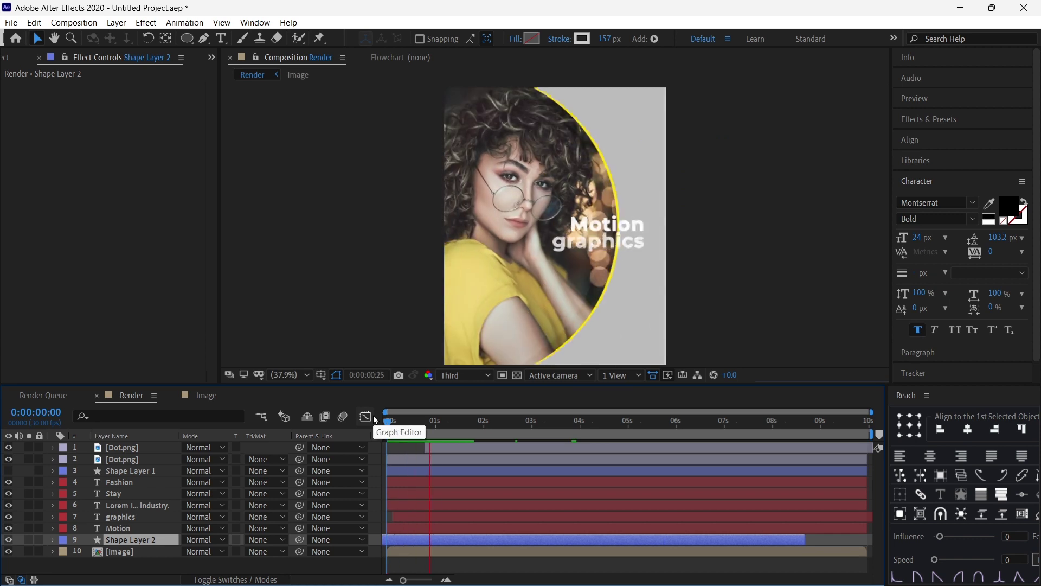
{"action": "key", "text": "space"}
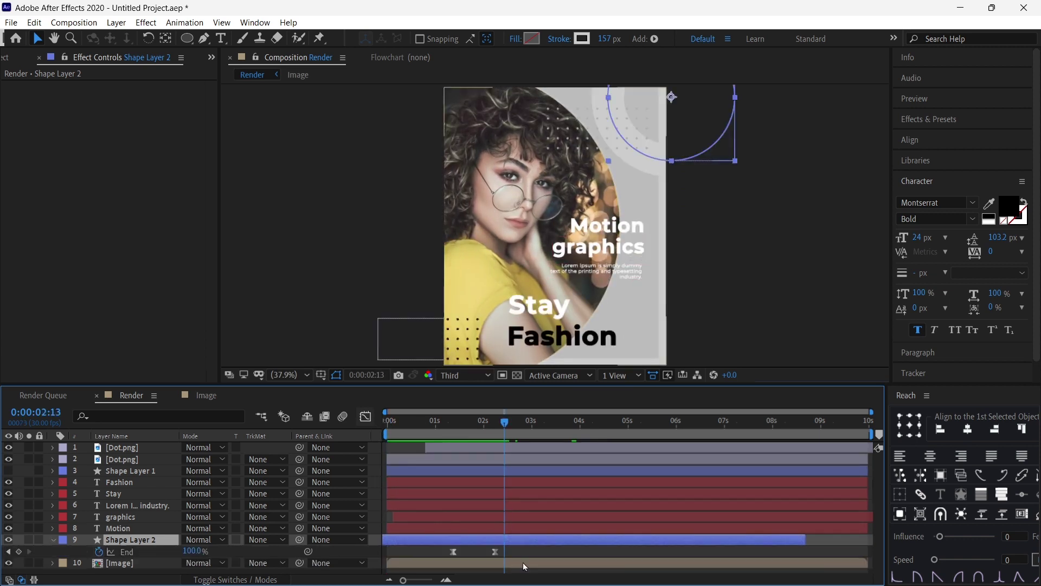
- Drag the ring's final End keyframe later and preview the slower arc reveal
{"action": "key", "text": "u"}
{"action": "left_click_drag", "start_coordinate": [513, 552], "coordinate": [543, 553]}
{"action": "left_click_drag", "start_coordinate": [451, 429], "coordinate": [453, 437]}
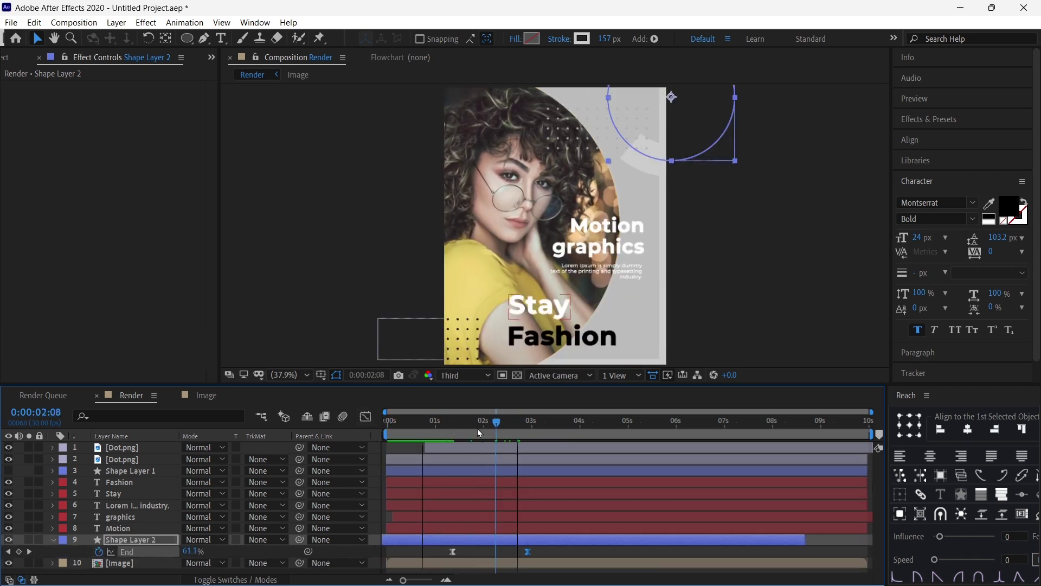
{"action": "key", "text": "space"}
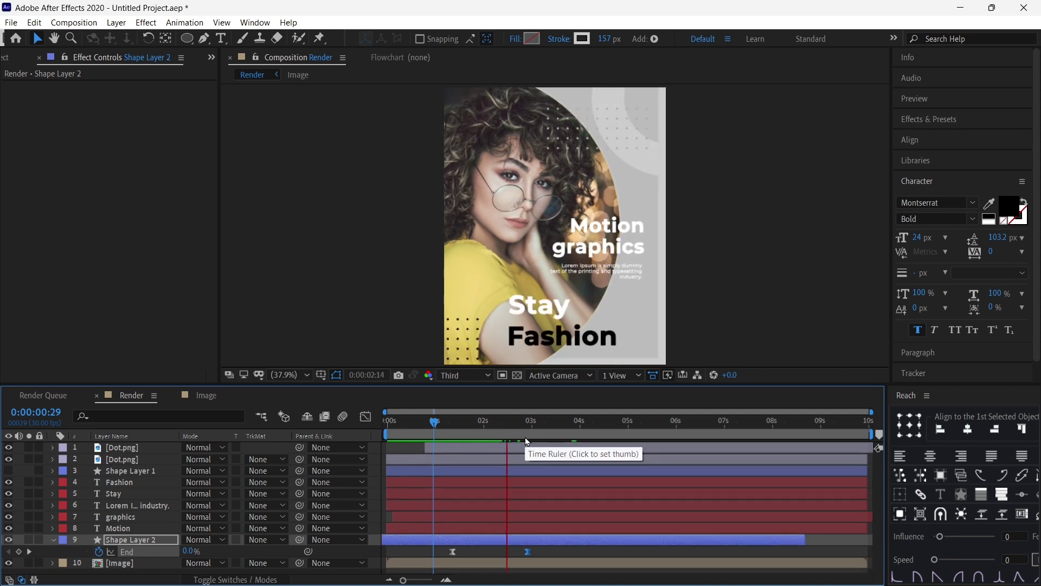
{"action": "key", "text": "space"}
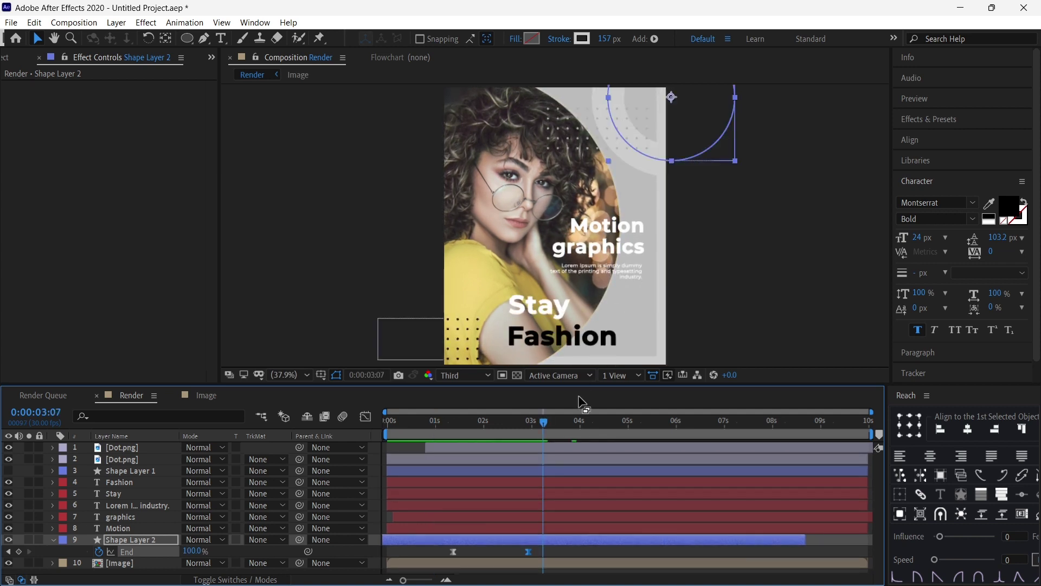
{"action": "left_click", "coordinate": [265, 494]}
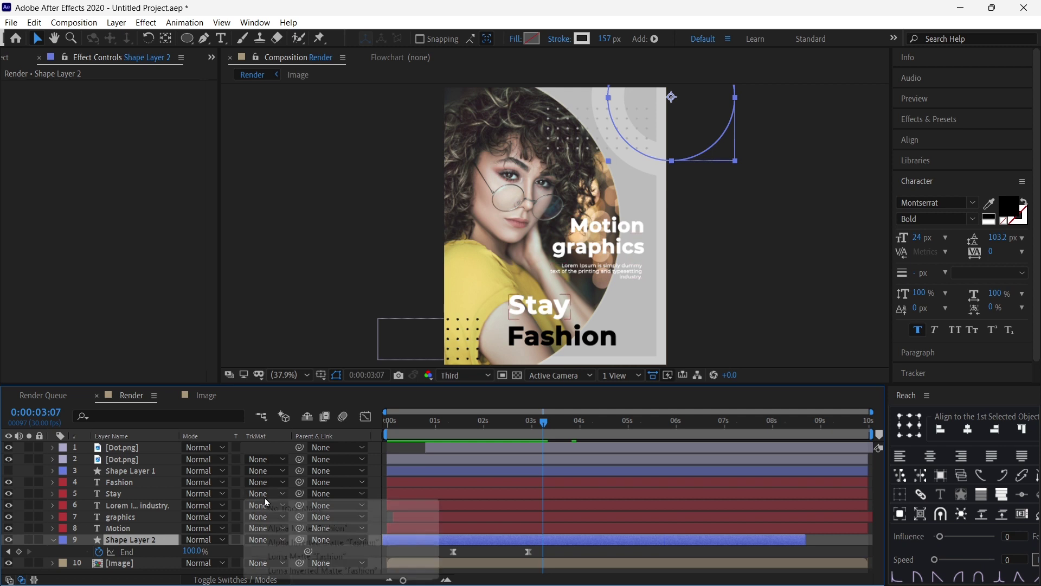
{"action": "left_click", "coordinate": [149, 542]}
- Set Shape Layer 2's Opacity to 60% and preview the animation
{"action": "key", "text": "t"}
{"action": "left_click", "coordinate": [191, 551]}
{"action": "type", "text": "60"}
{"action": "key", "text": "Return"}
{"action": "key", "text": "space"}
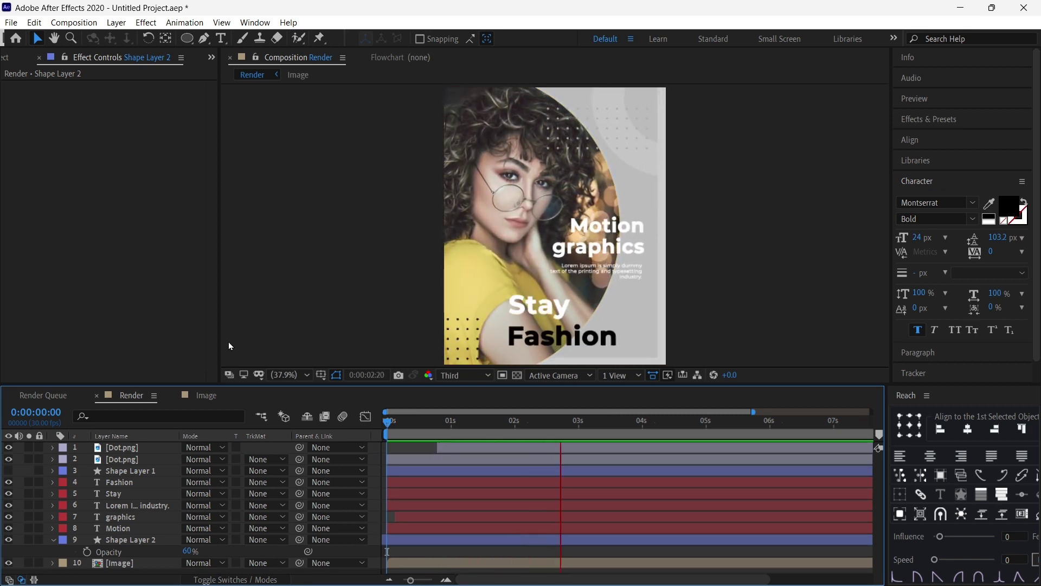
{"action": "key", "text": "space"}
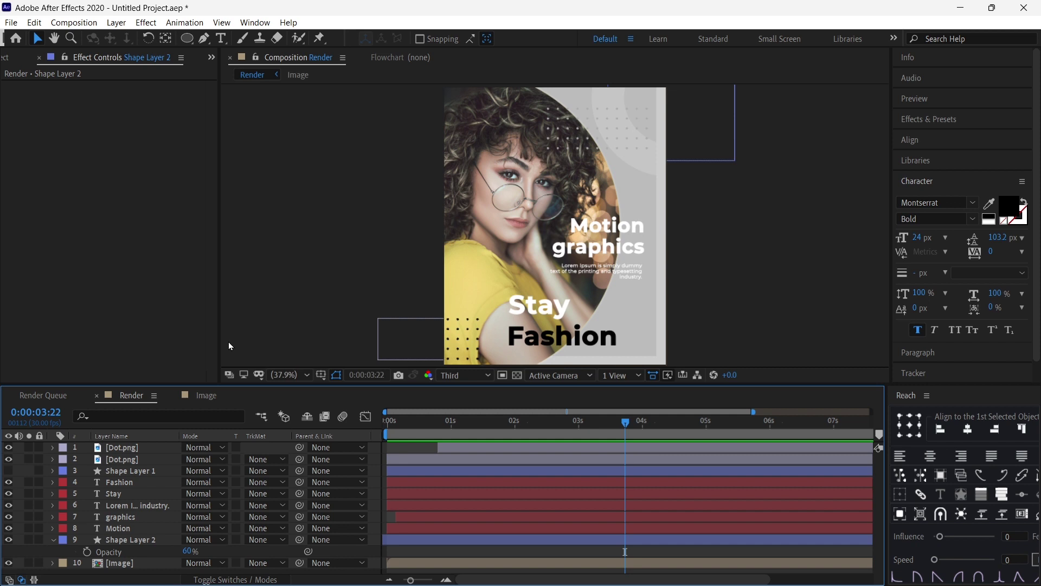